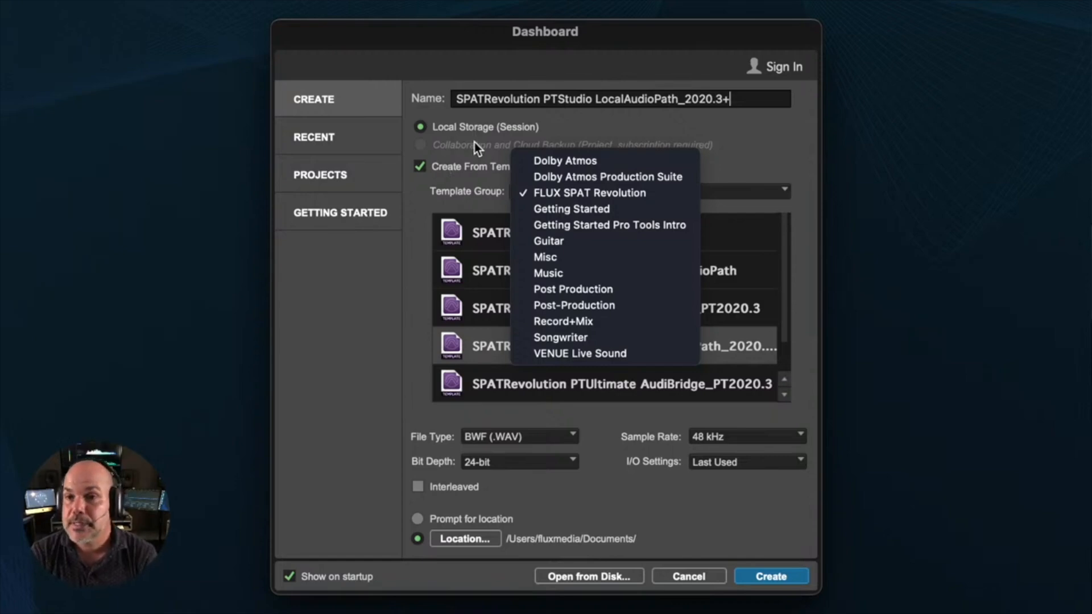
- Choose the SPATRevolution PTStudio LocalAudioPath_2020.3+ template from the FLUX SPAT Revolution template group for the new session
left_click(480, 145)
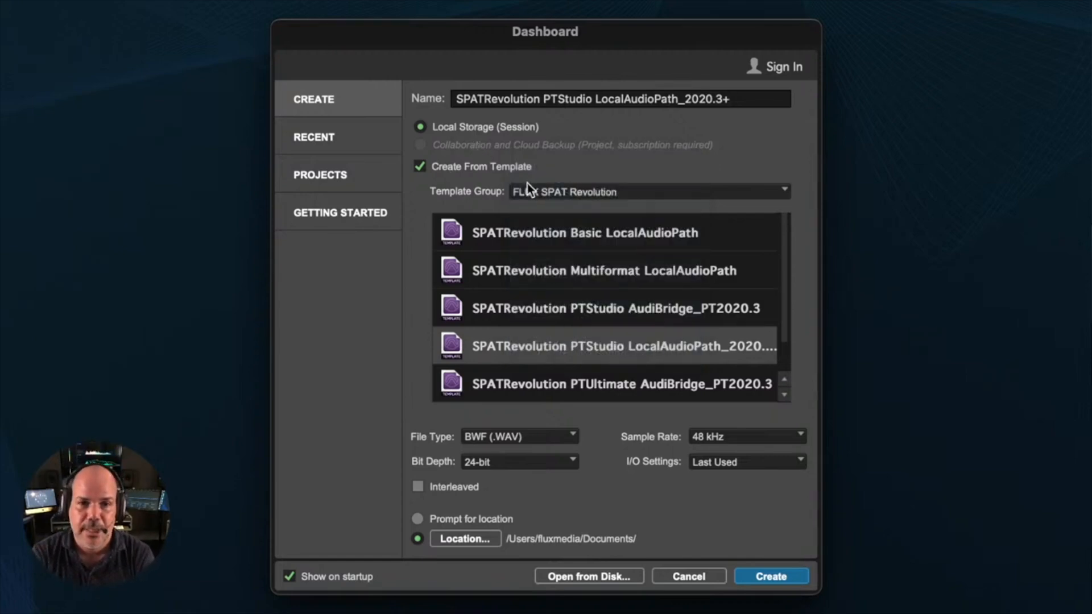
left_click(559, 191)
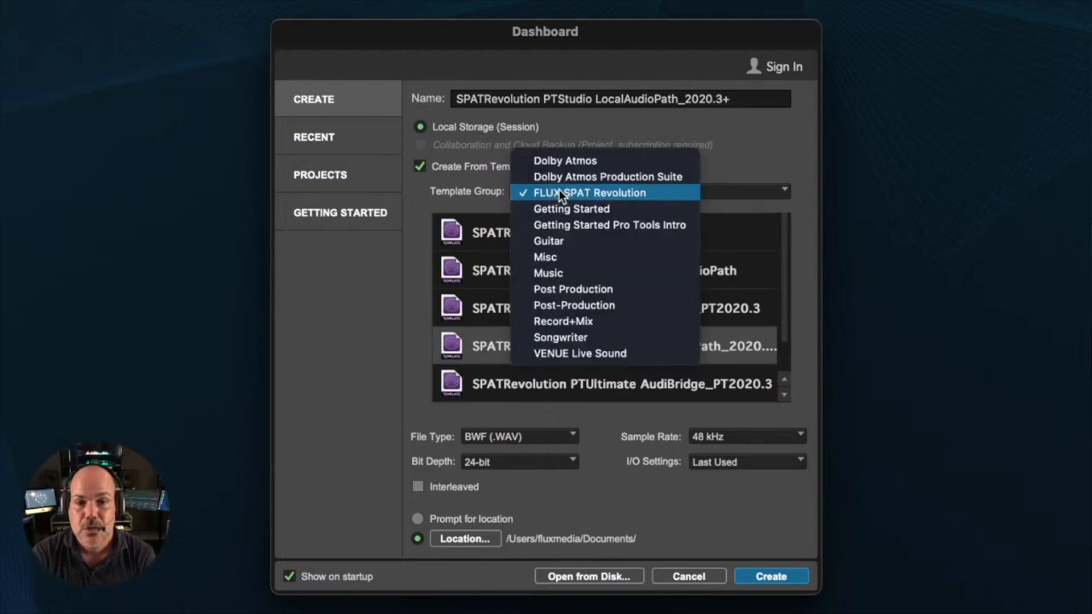
left_click(736, 155)
scroll(628, 317, "down", 1)
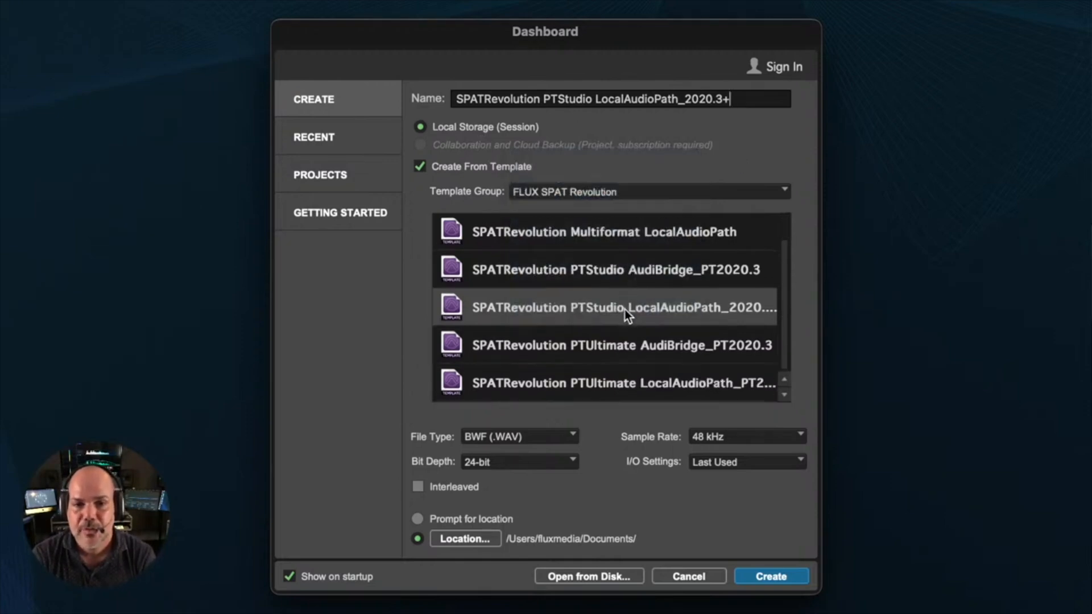
scroll(624, 307, "up", 1)
left_click(629, 346)
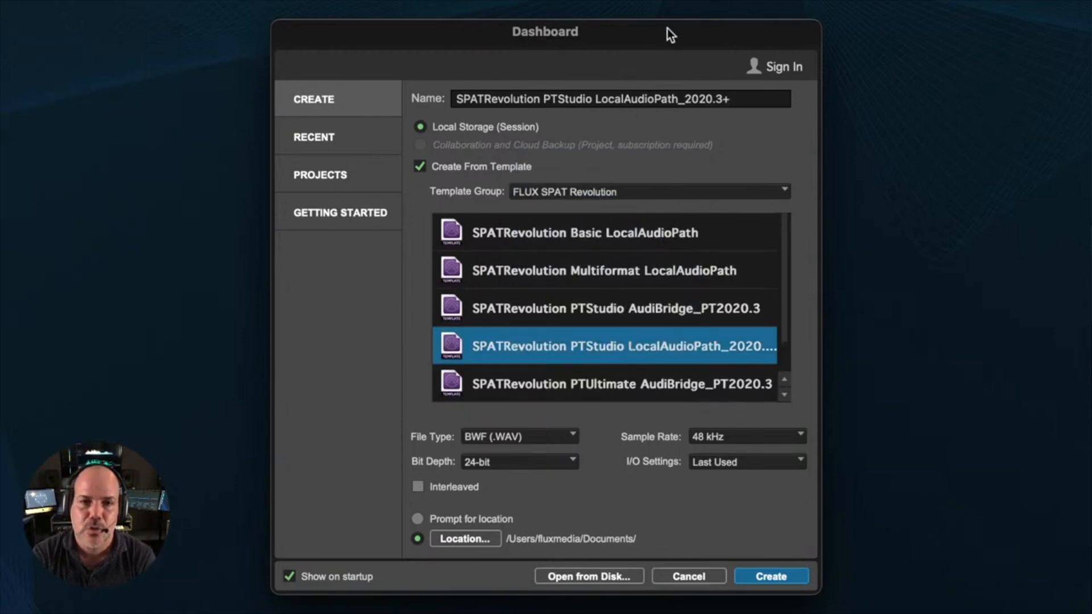
- Create the session as SPATRevolution PTStudio LocalAudioPath_2020.3_Web 19th and decline to acquire the missing plug-ins
left_click_drag(720, 99, 732, 100)
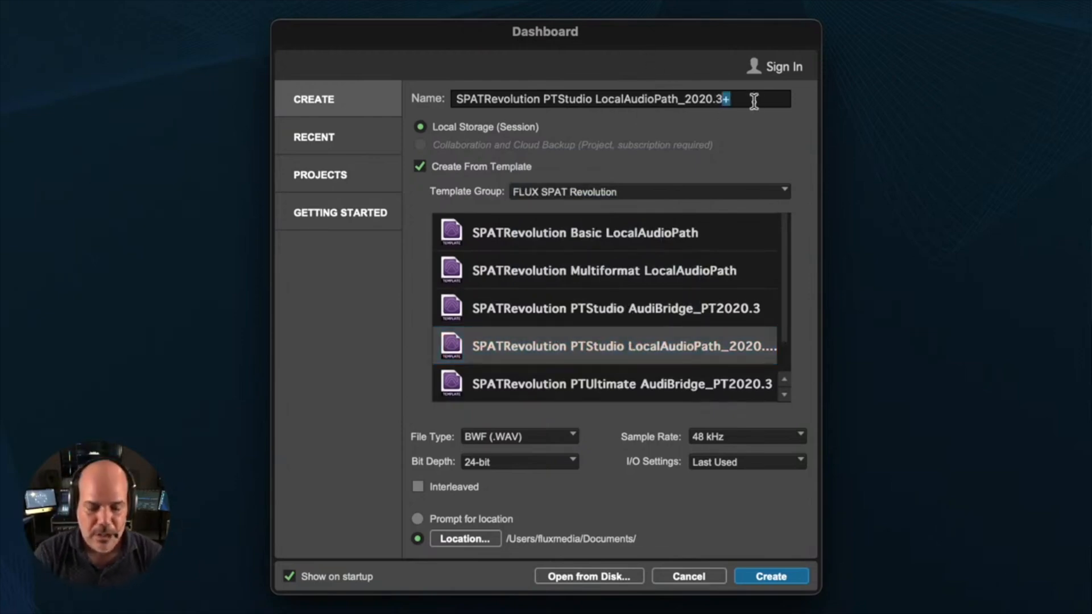
type("_Web19")
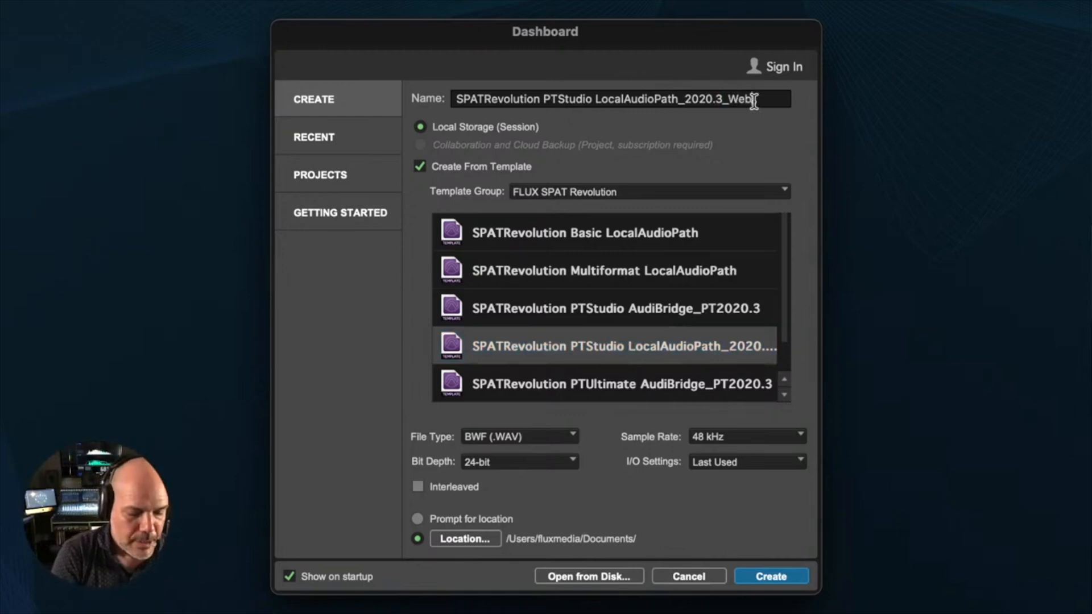
type("th")
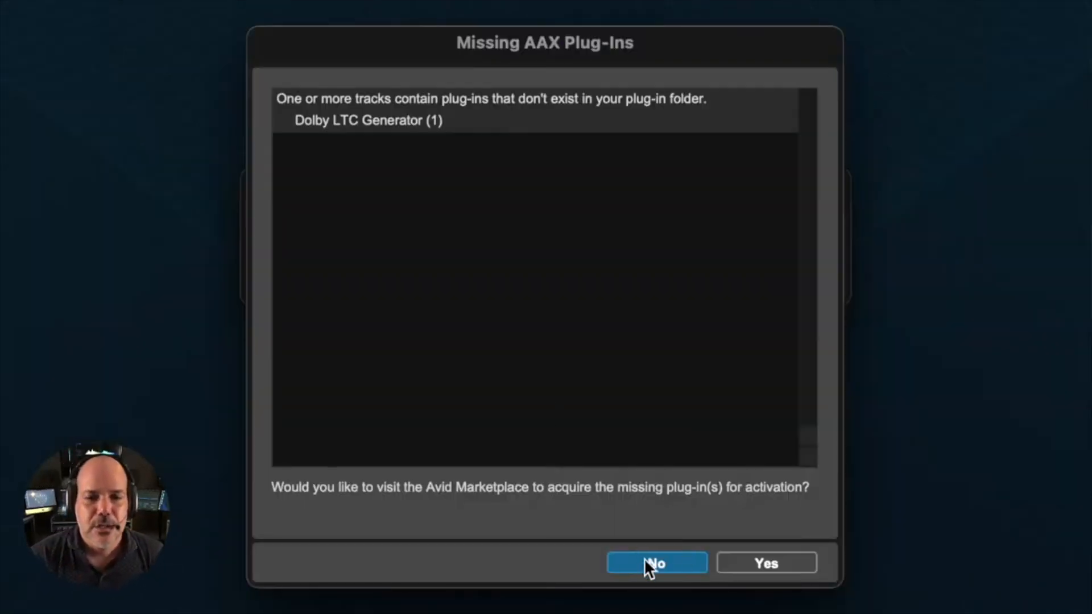
left_click(644, 557)
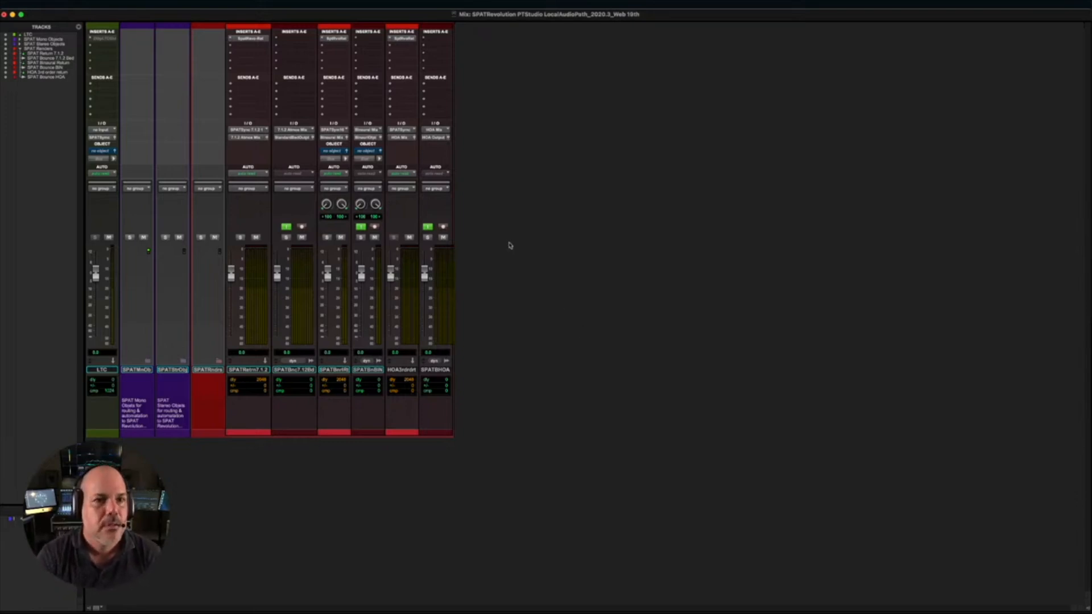
- View the session's tracks in the Edit window, return to the Mix window and expand the SPAT Mono Objects folder
key("super+equal")
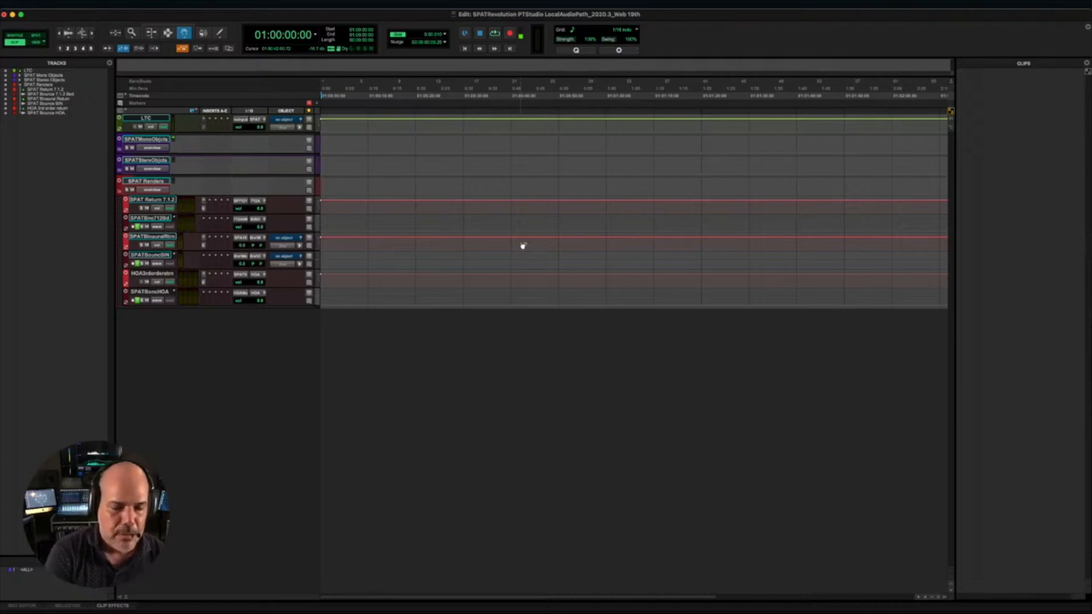
key("super+equal")
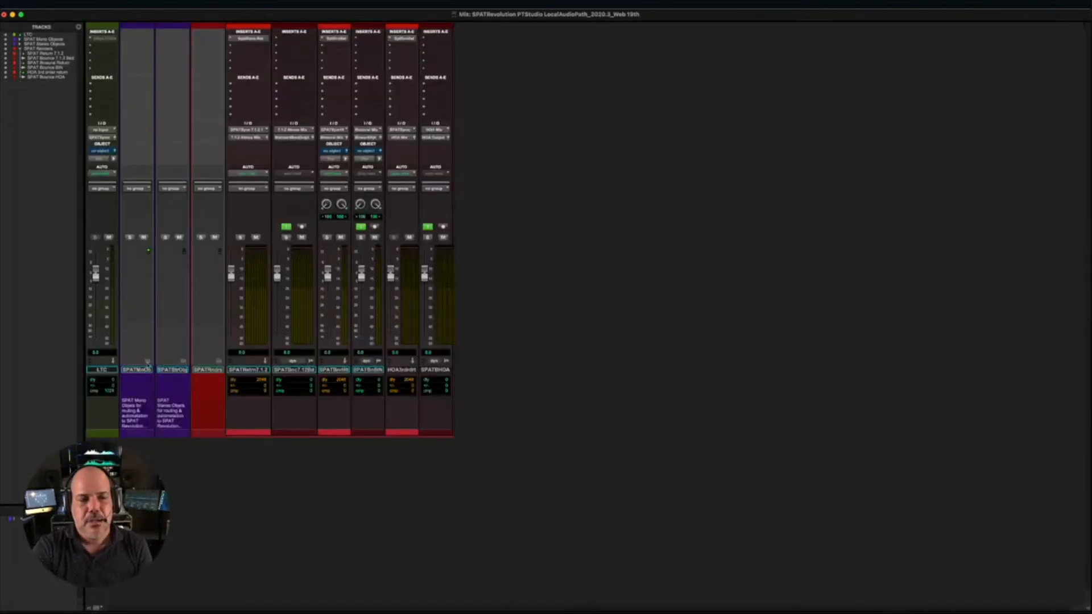
left_click(147, 364)
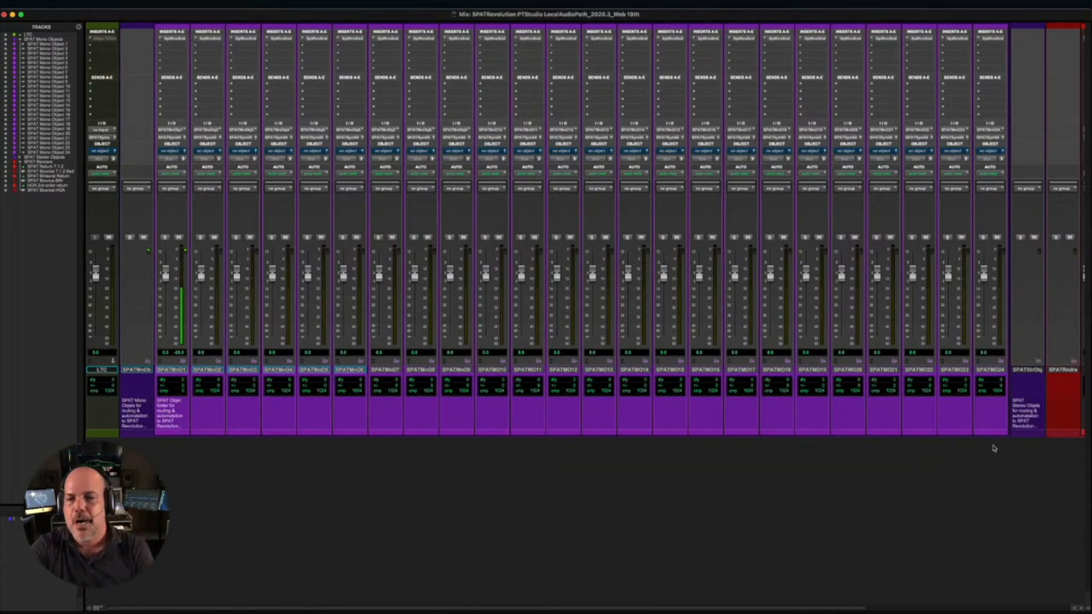
double_click(777, 370)
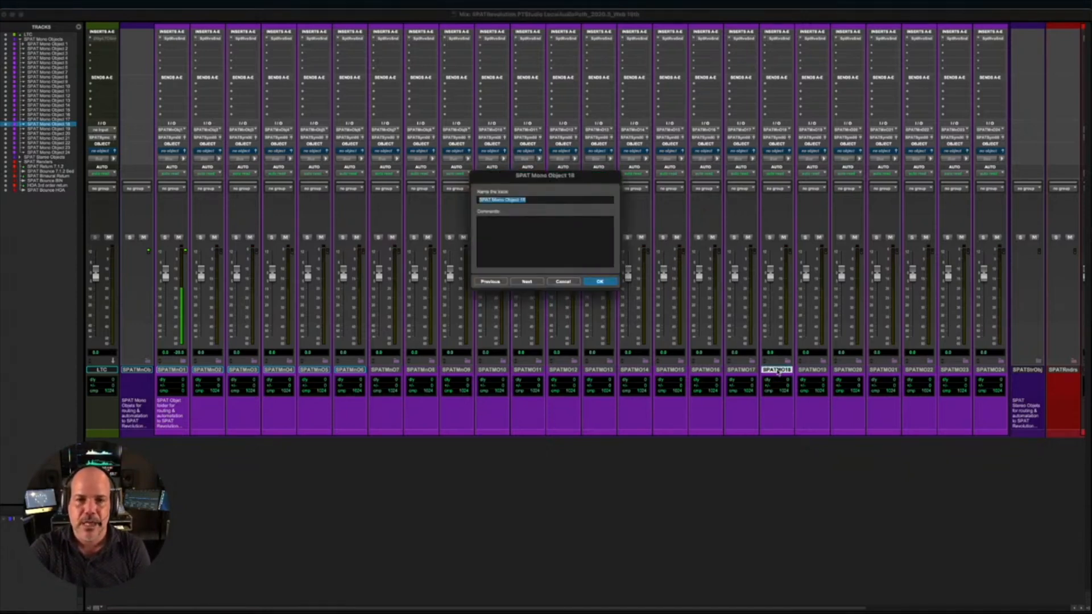
left_click(493, 282)
left_click(564, 282)
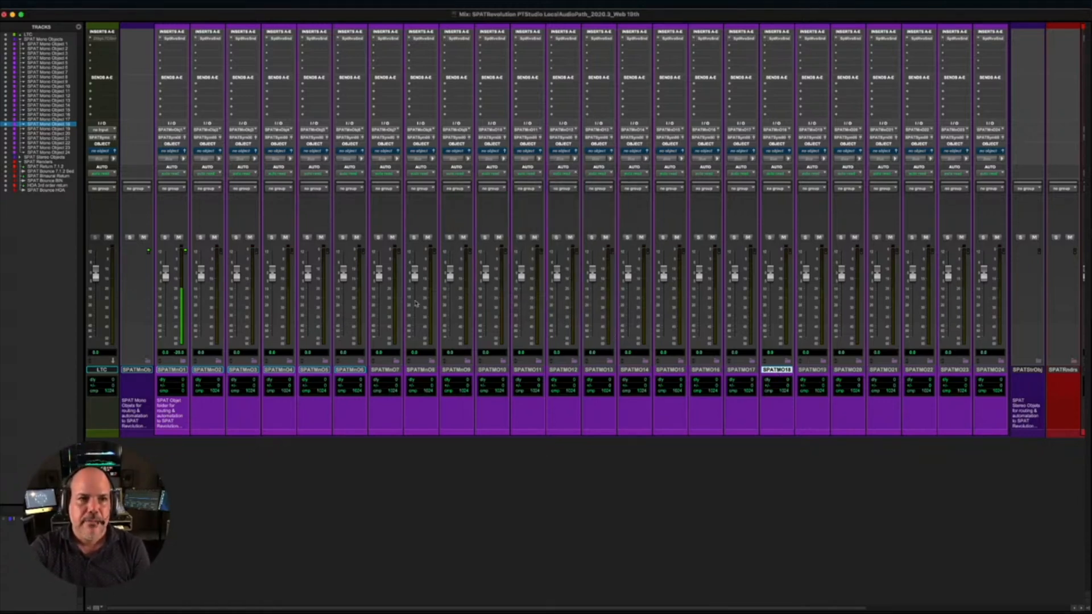
- Inspect the SPAT Send plug-in settings on SPAT Mono Object 1 and close its window
left_click(172, 39)
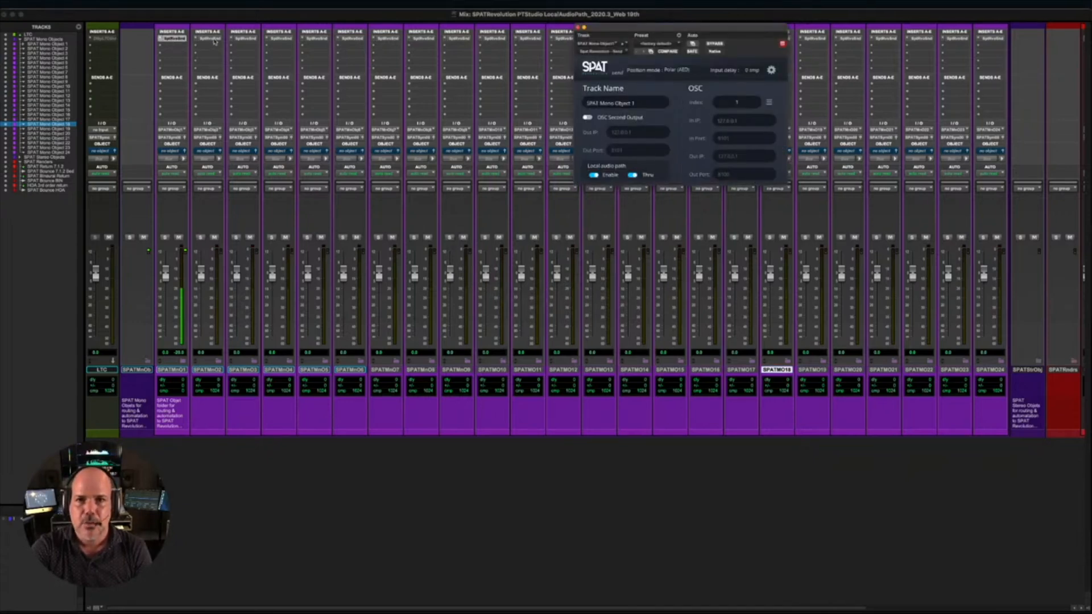
left_click_drag(652, 31, 644, 72)
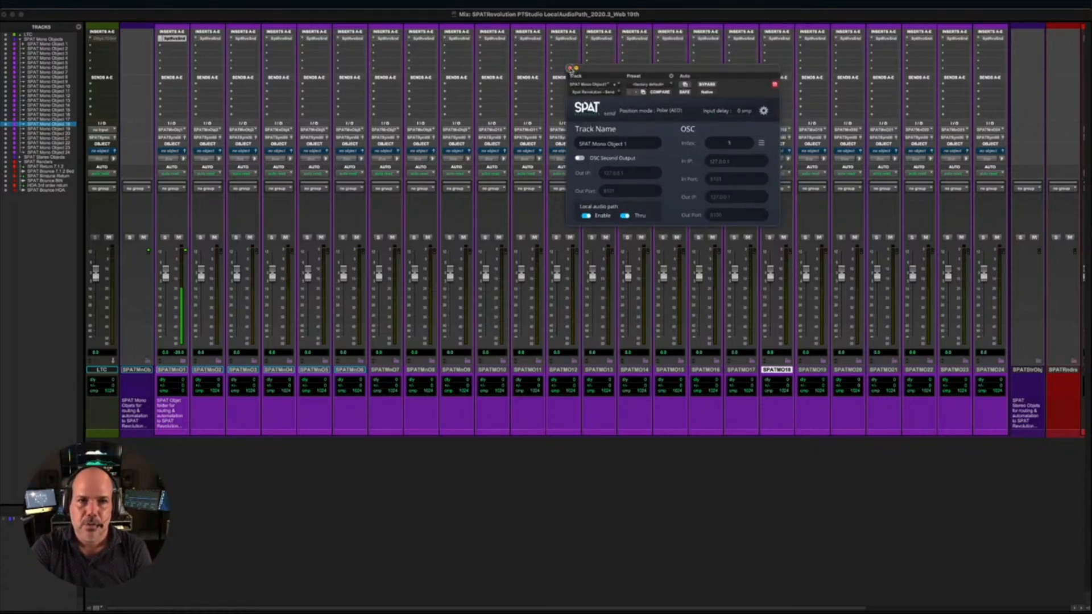
left_click(571, 68)
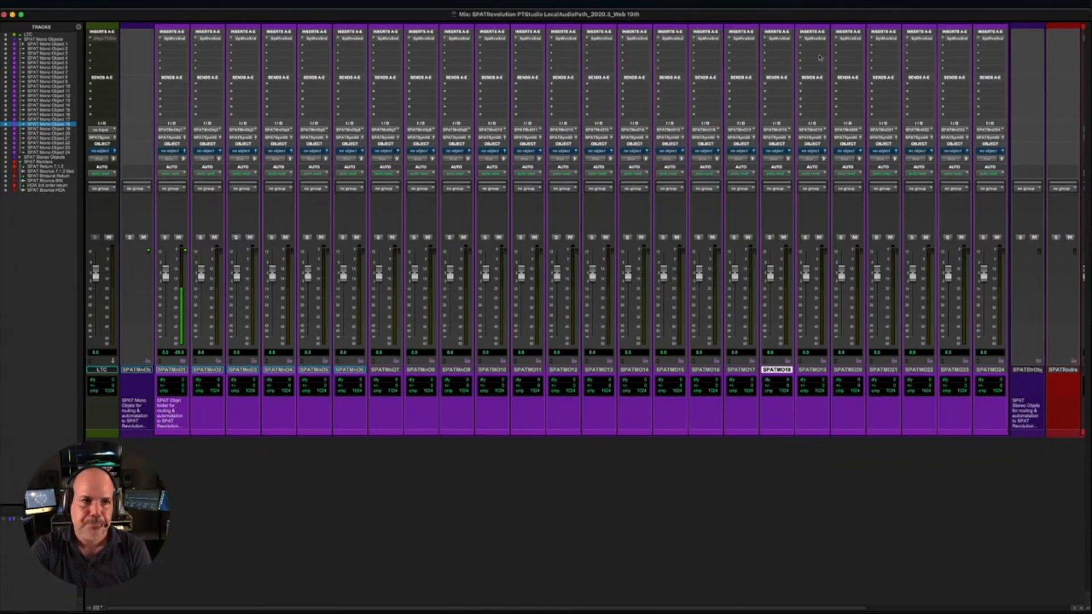
- Examine the available and enabled automation parameters of the Spat Revolution Send insert on SPAT Mono Object 1, leaving them unmodified
right_click(174, 39)
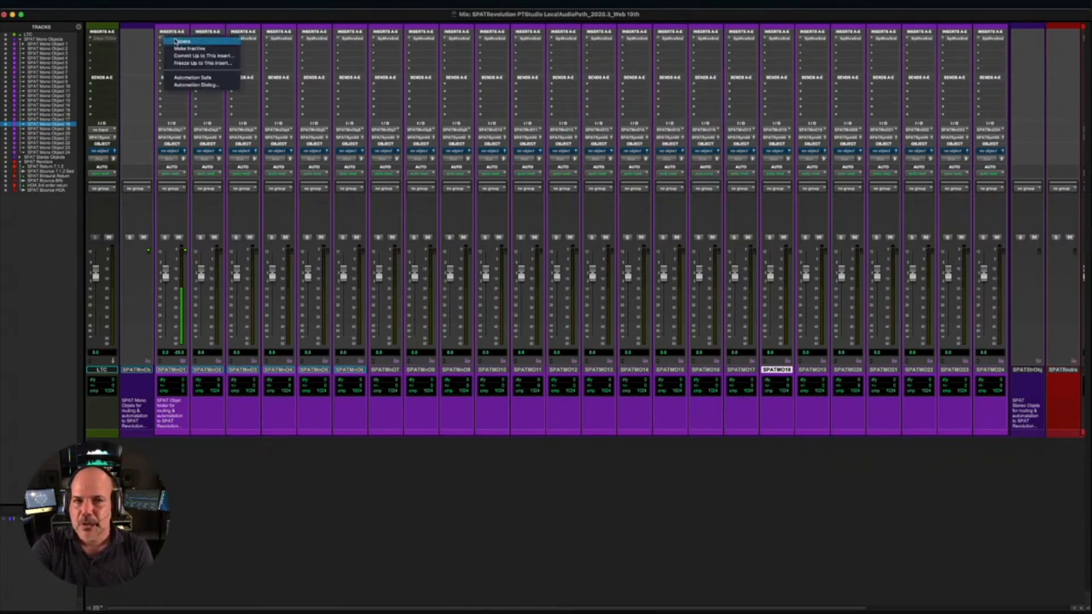
left_click(196, 84)
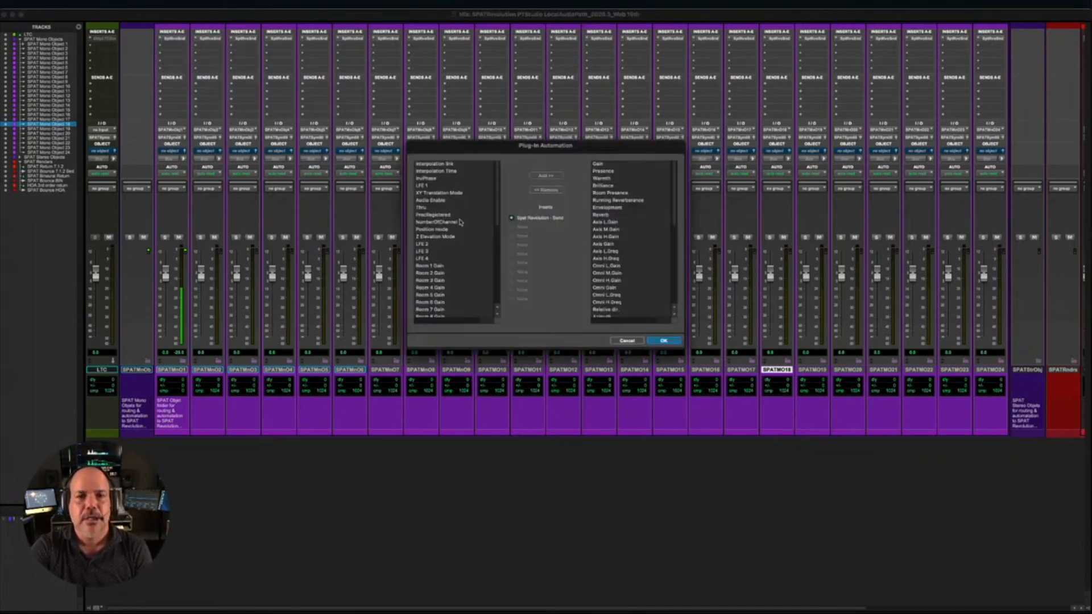
scroll(612, 222, "down", 10)
scroll(612, 222, "up", 10)
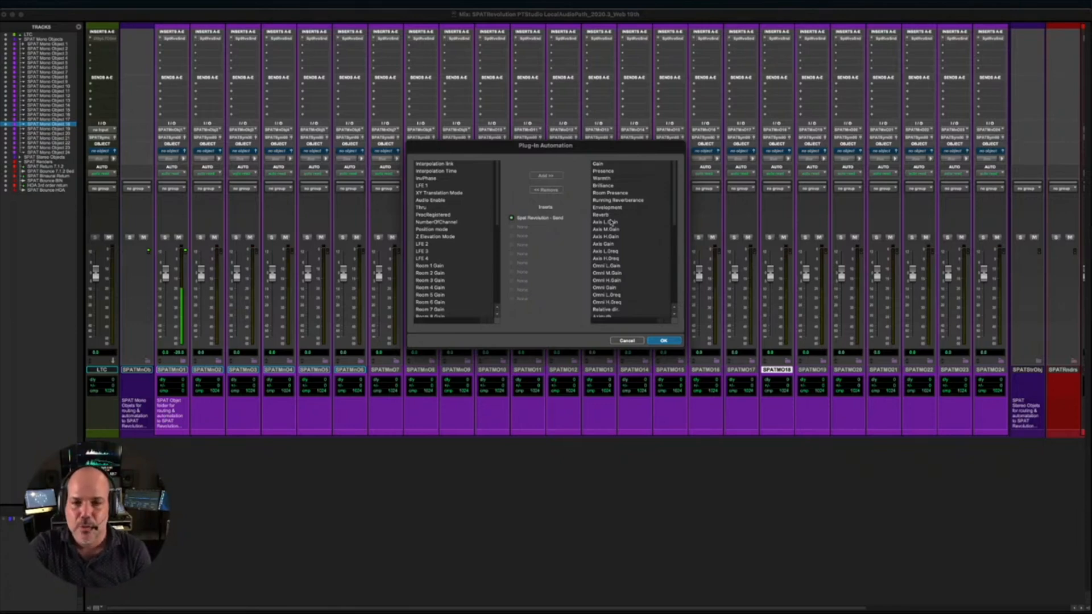
scroll(483, 253, "down", 9)
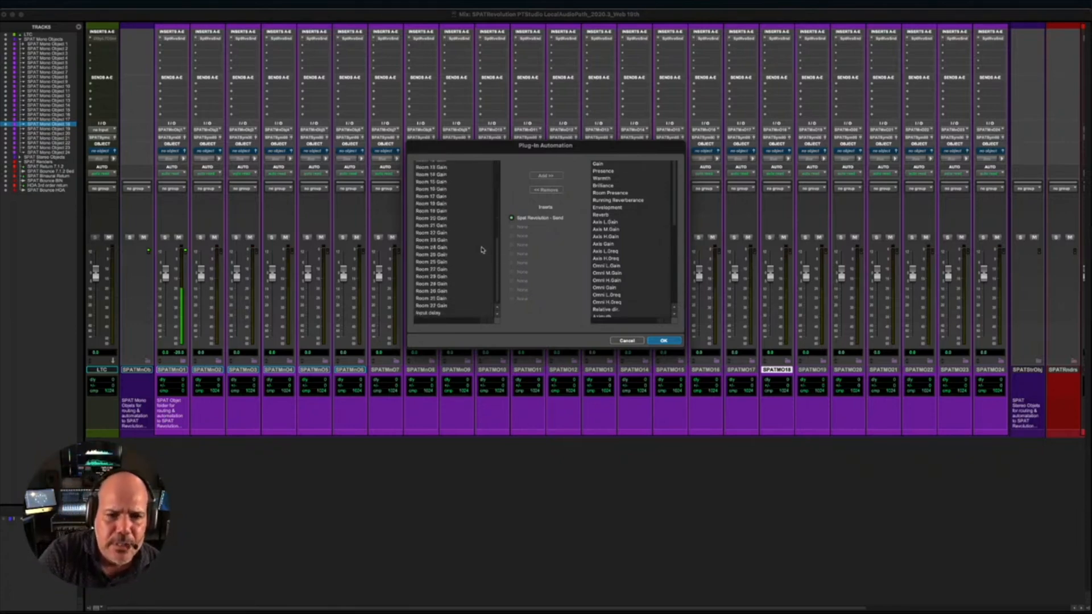
scroll(483, 251, "up", 9)
scroll(481, 249, "down", 5)
scroll(481, 249, "up", 5)
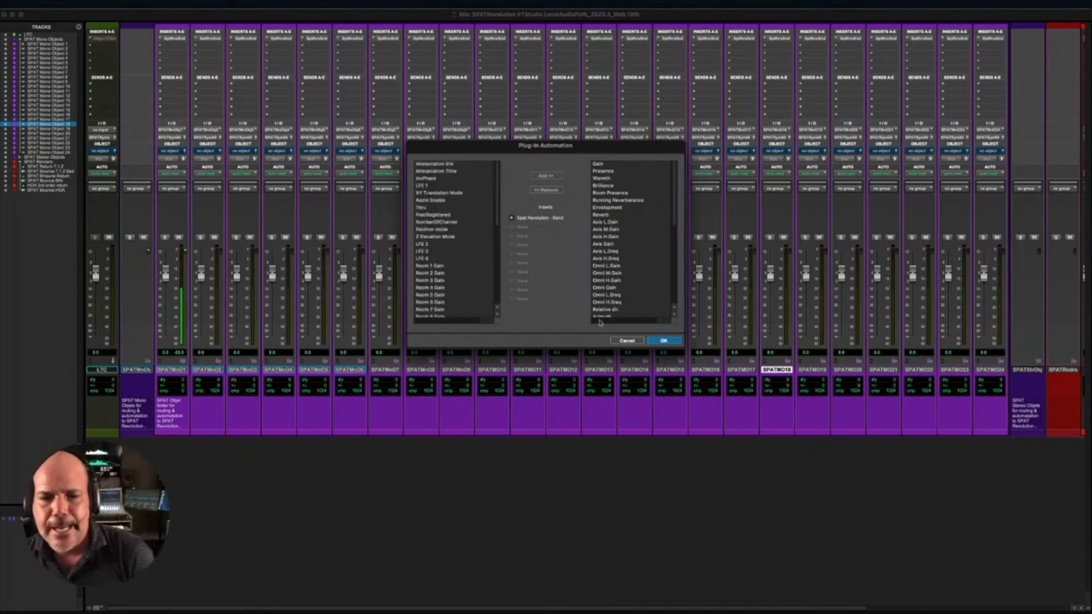
left_click(619, 341)
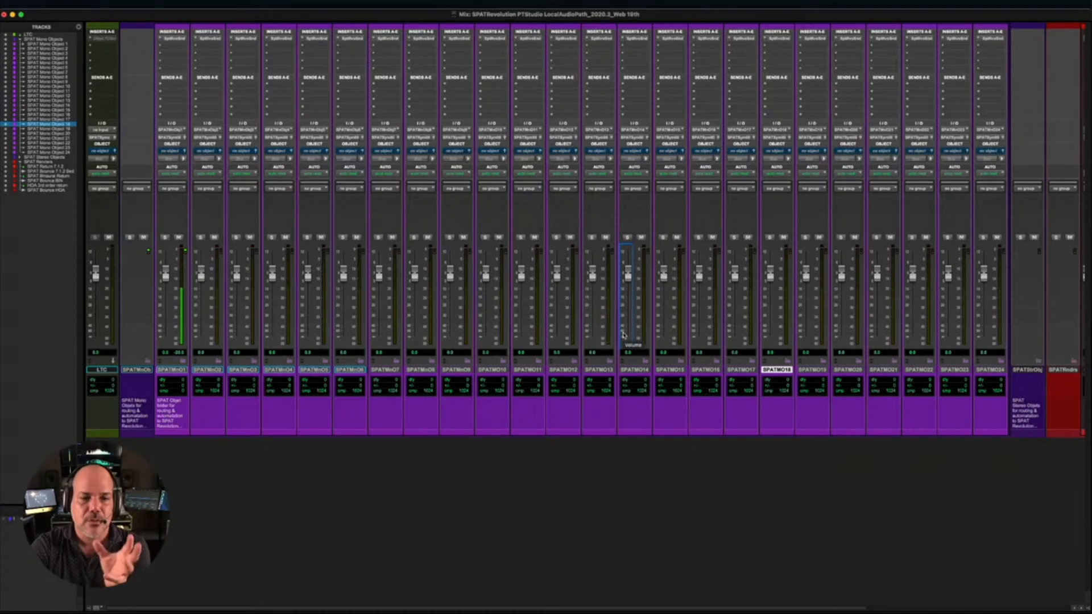
- Expand the SPAT Mono Object 1 routing folder to show the example audio track inside it
left_click(182, 362)
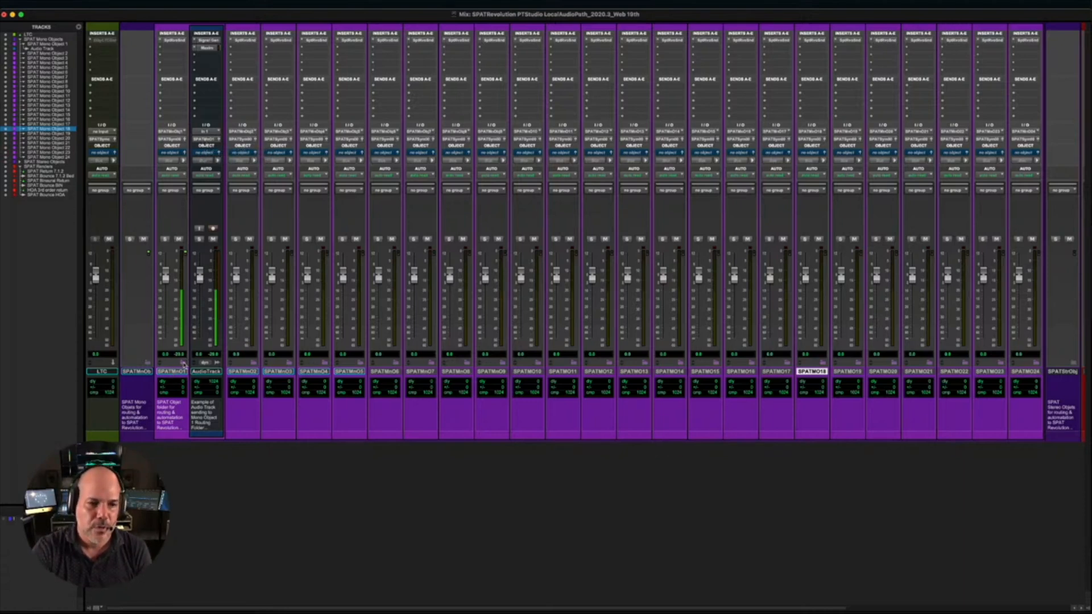
left_click(183, 362)
left_click(184, 362)
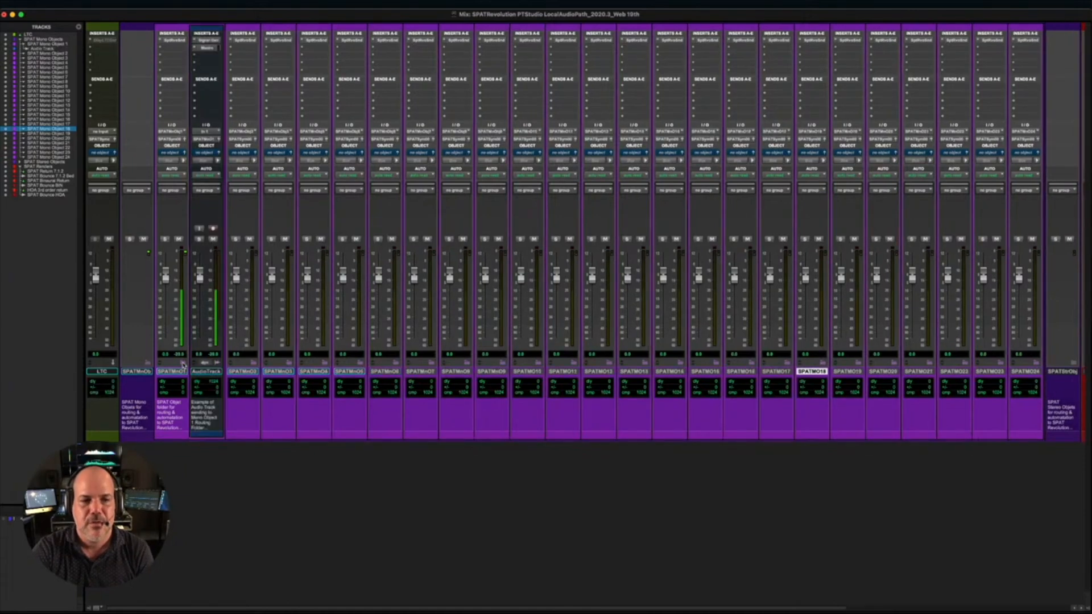
left_click(183, 363)
left_click(183, 363)
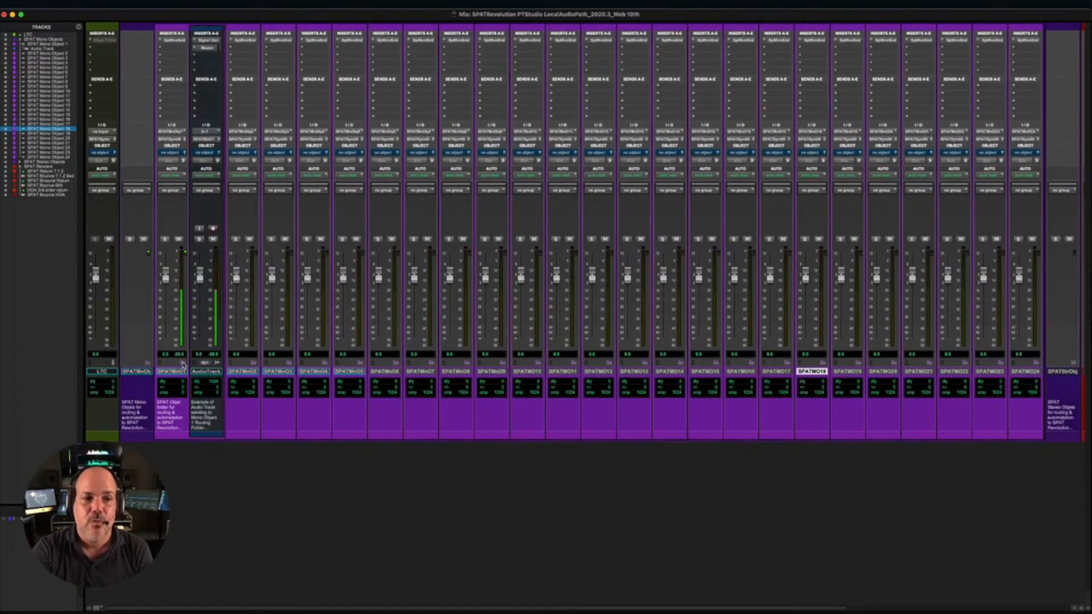
left_click(183, 362)
left_click(183, 363)
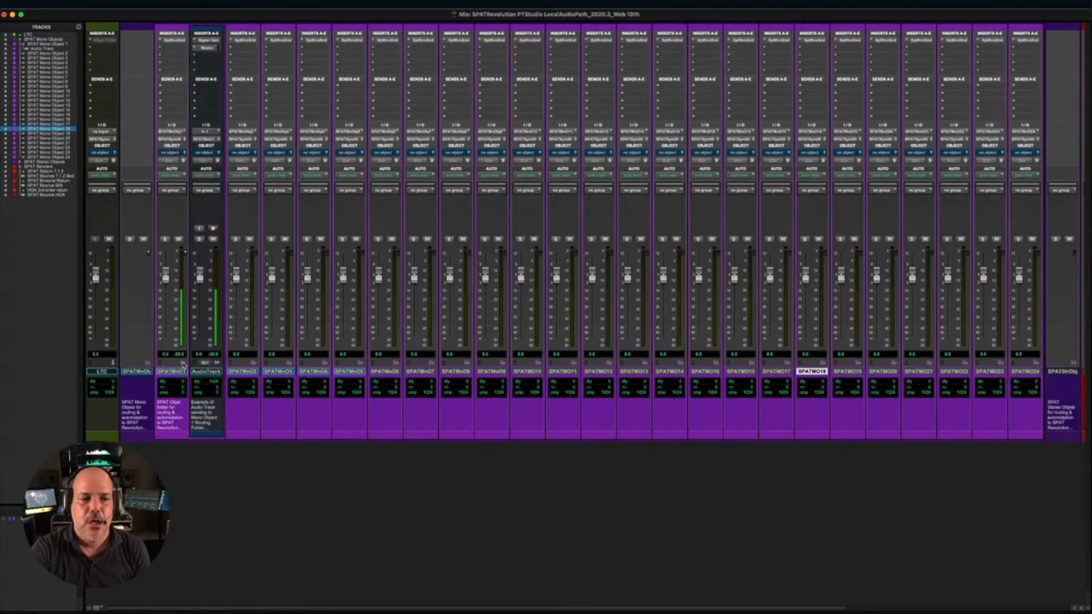
- Lower the Audio Track's volume fader and reset it to 0.0 dB
left_click_drag(199, 276, 201, 289)
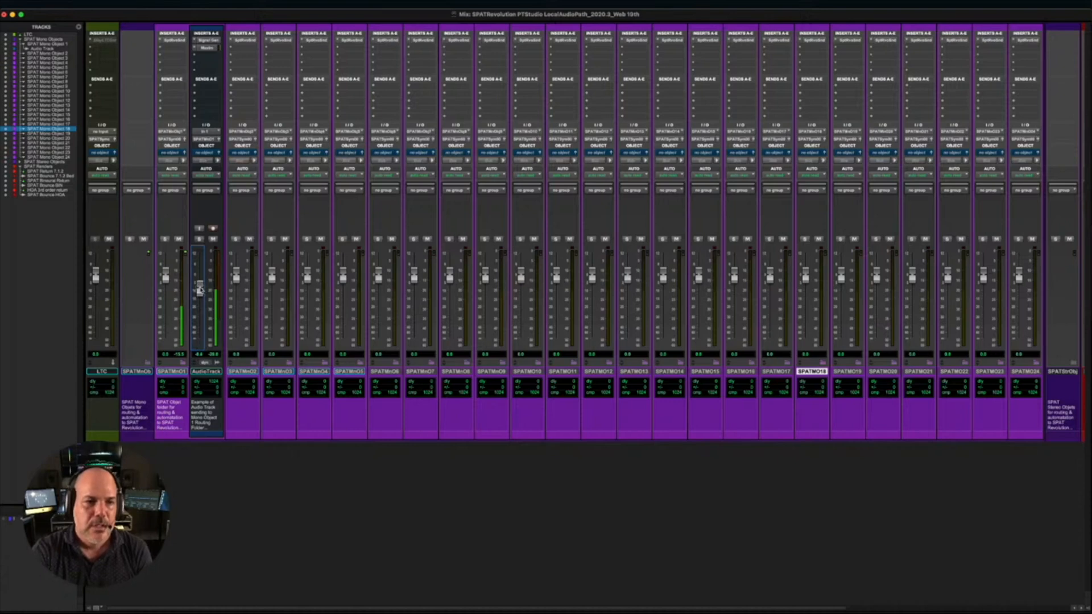
left_click(200, 289, "alt")
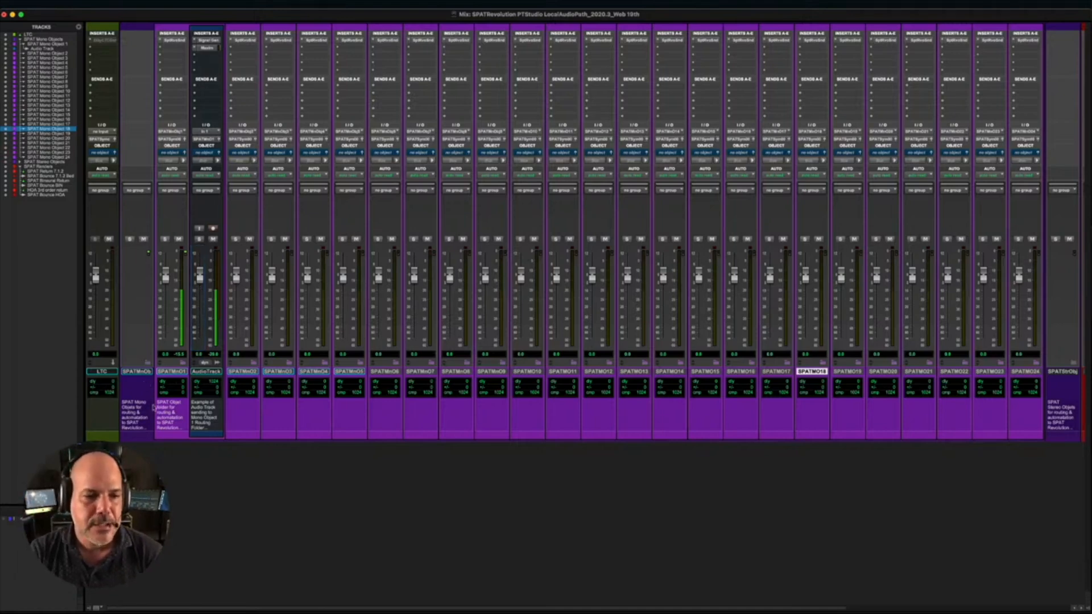
- Collapse the SPAT Mono Objects folder and look at the tracks inside the SPAT Stereo Objects folder
left_click(146, 362)
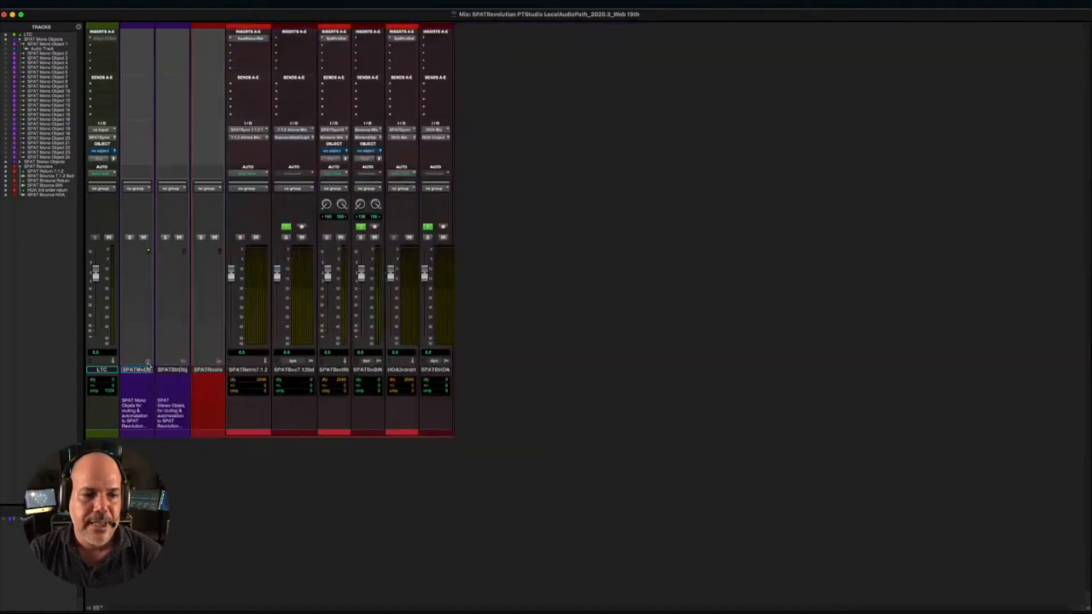
left_click(183, 363)
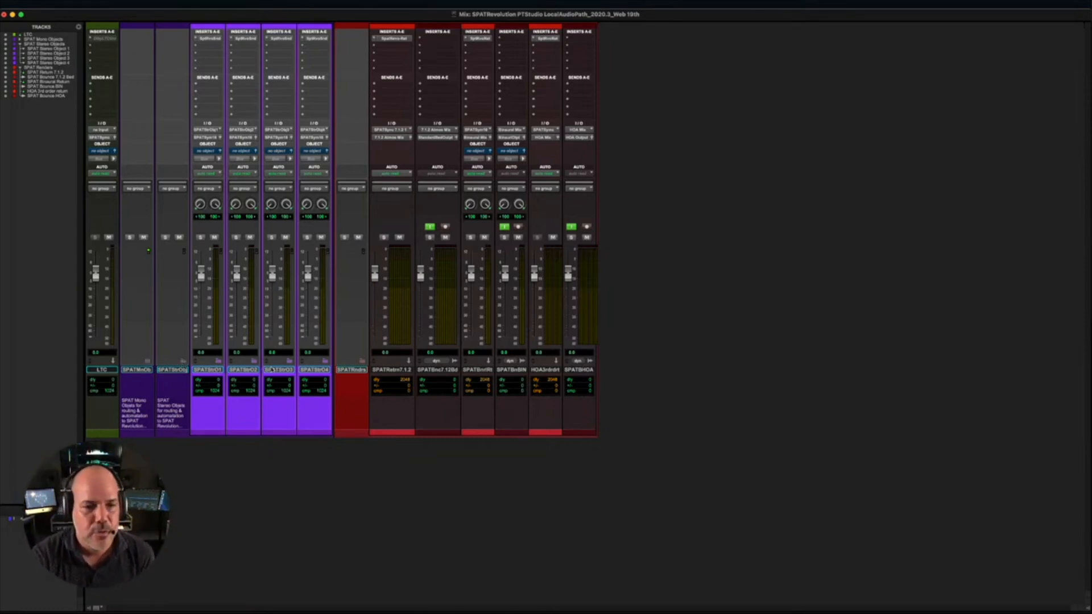
left_click(182, 362)
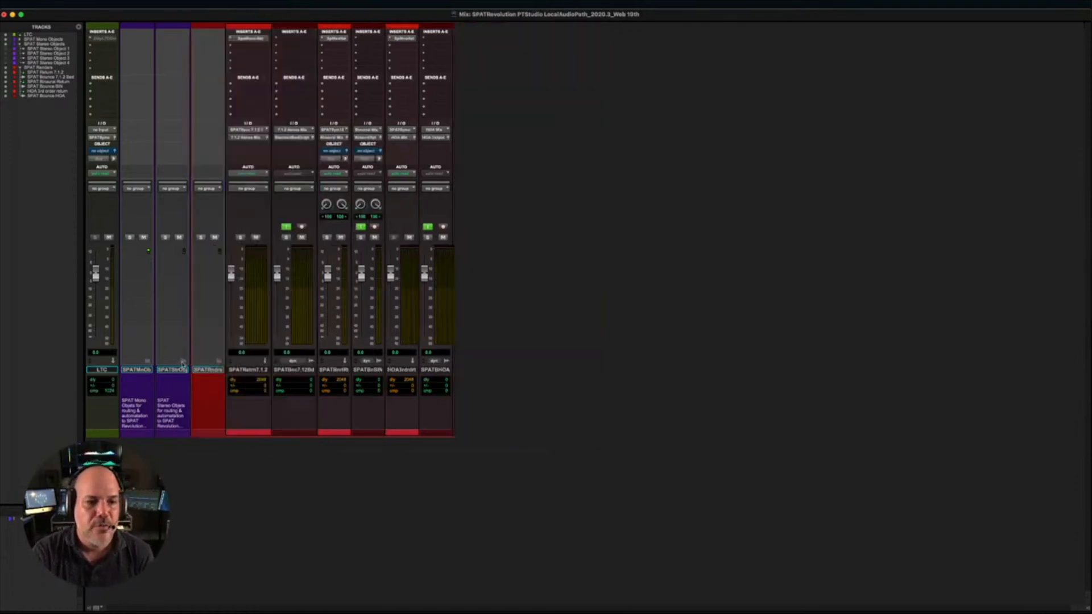
- Collapse and re-expand the SPAT Renders folder, and open the SPAT Return plug-in on the SPAT Return 7.1.2 track
left_click(218, 362)
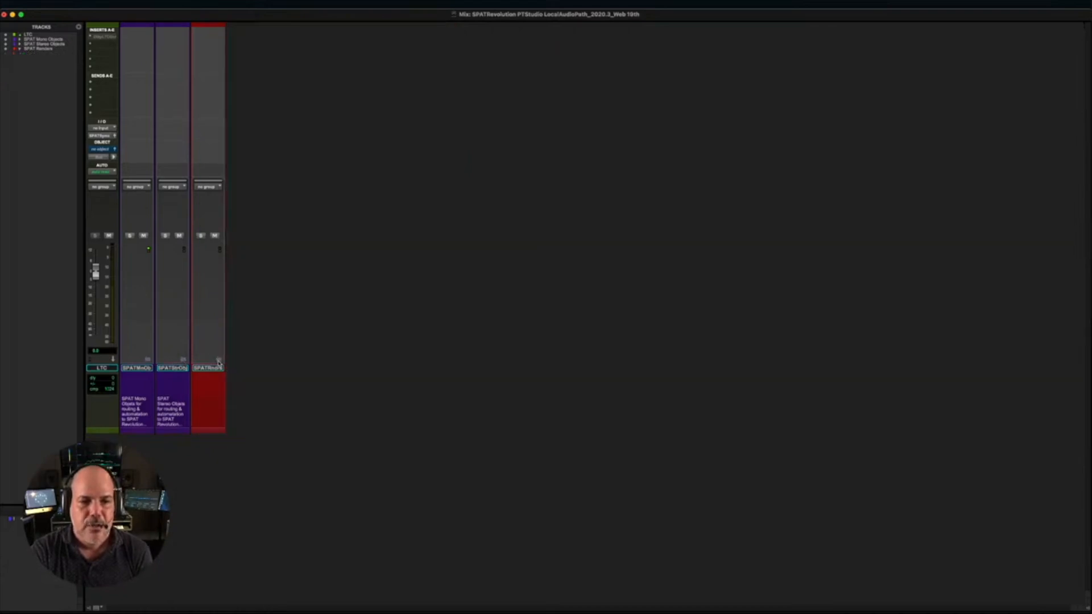
left_click(219, 362)
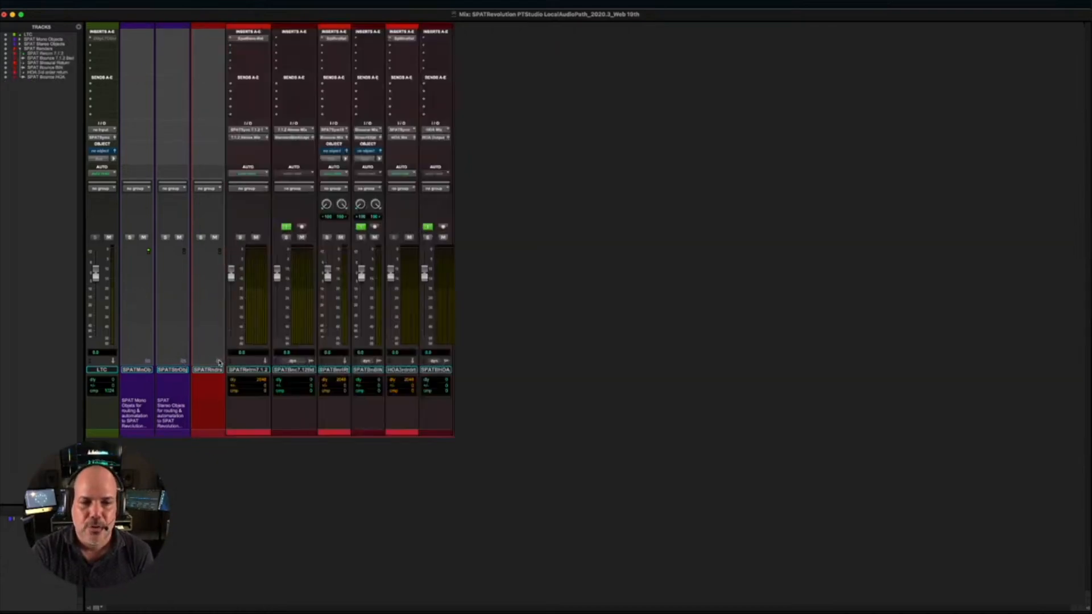
left_click(247, 415)
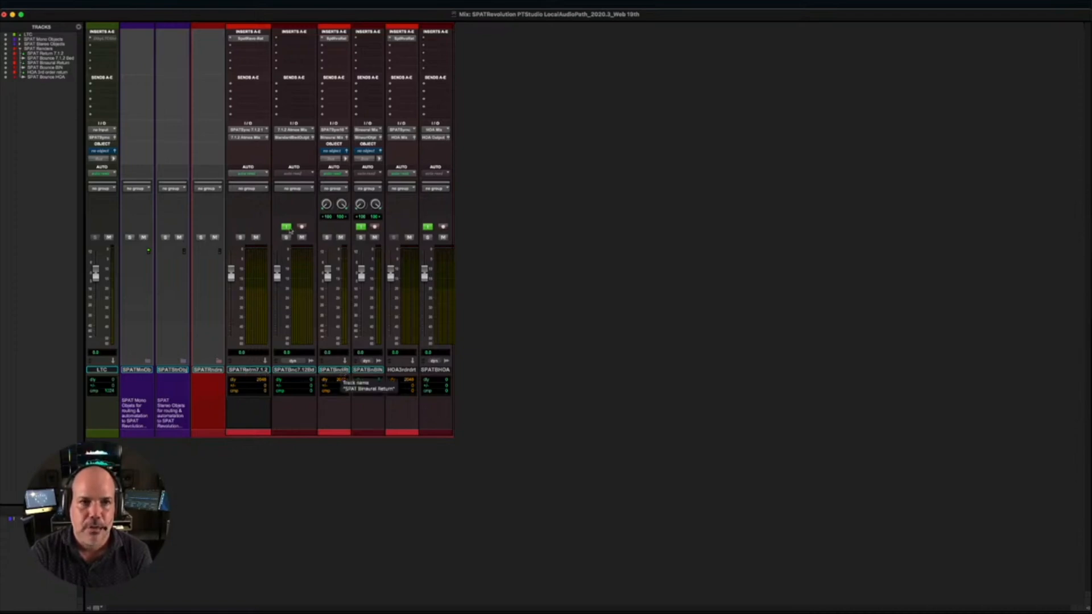
left_click(248, 39)
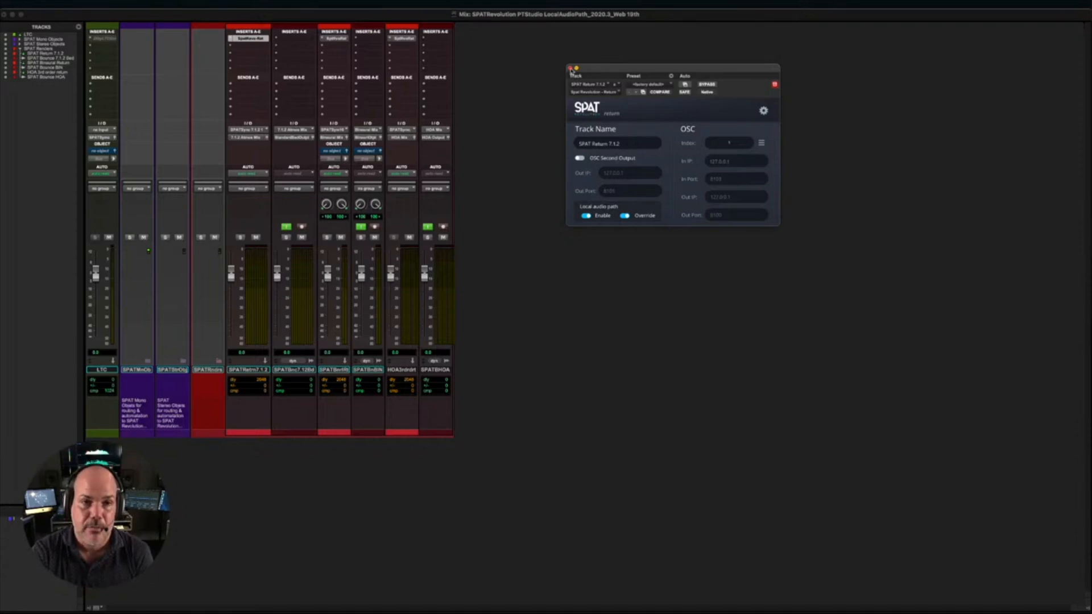
- Look at the SPAT Return plug-in on the SPAT Binaural Return and HOA 3rd order return tracks, closing each window
left_click(570, 69)
left_click(335, 40)
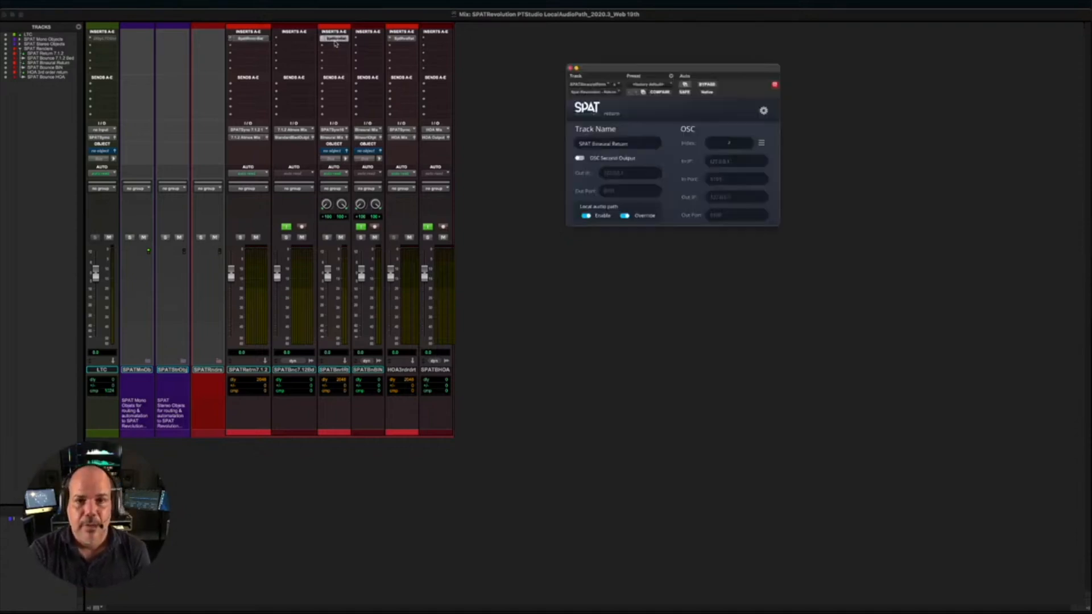
left_click(570, 69)
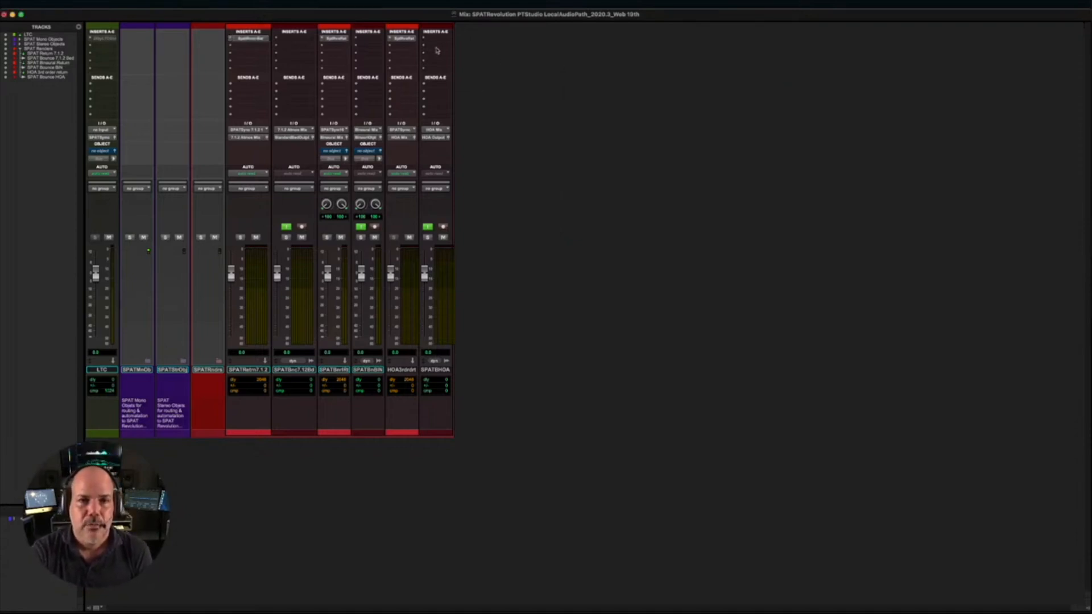
left_click(404, 38)
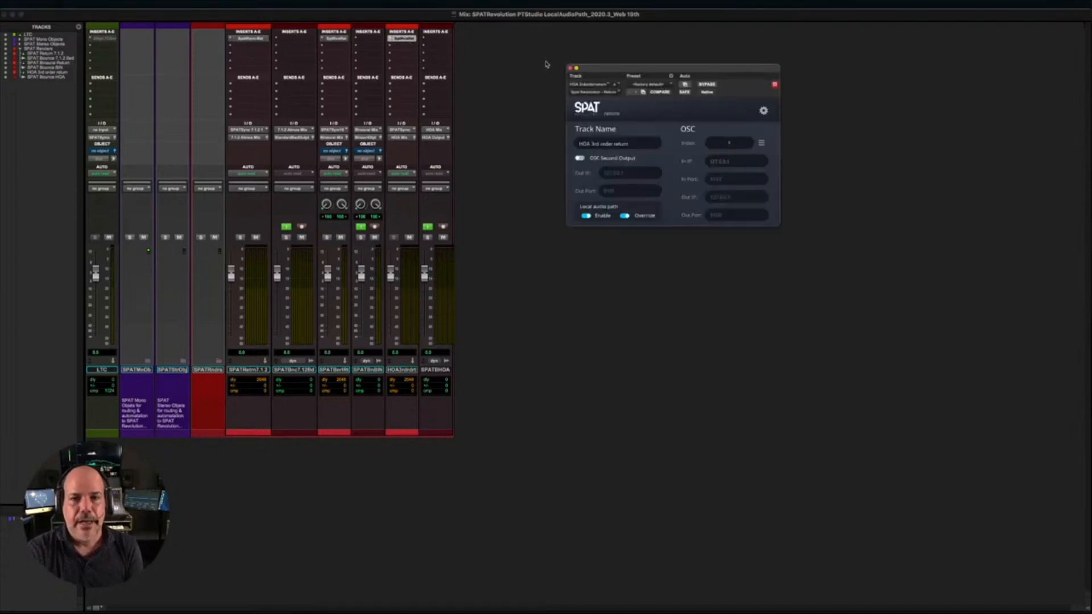
left_click(570, 68)
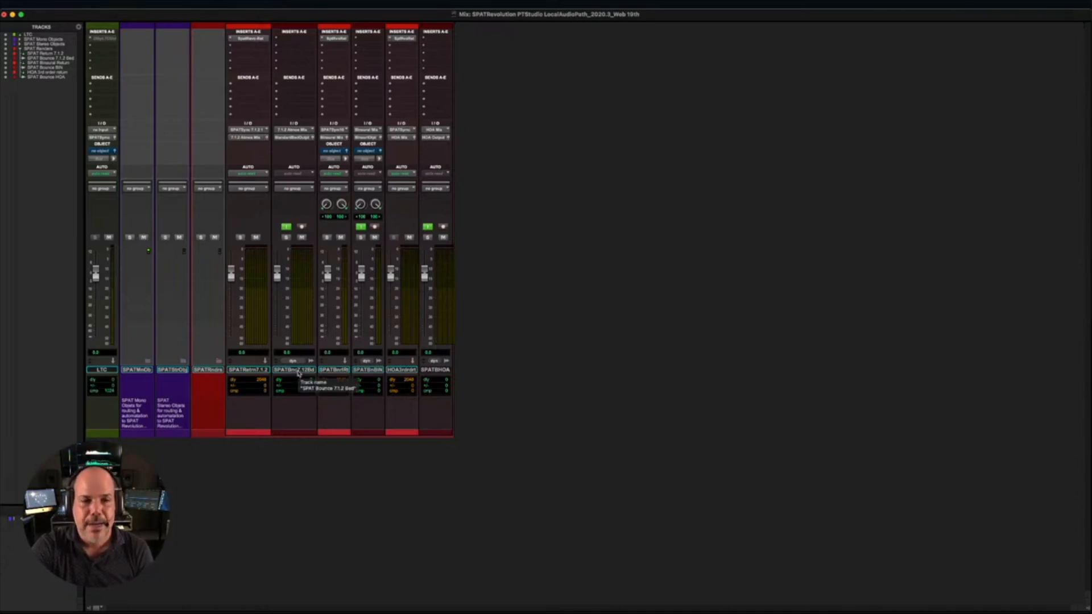
- Record-enable the SPAT Bounce 7.1.2 Bed, SPAT Bounce BIN and SPAT Bounce HOA tracks with input monitoring off
left_click(302, 226)
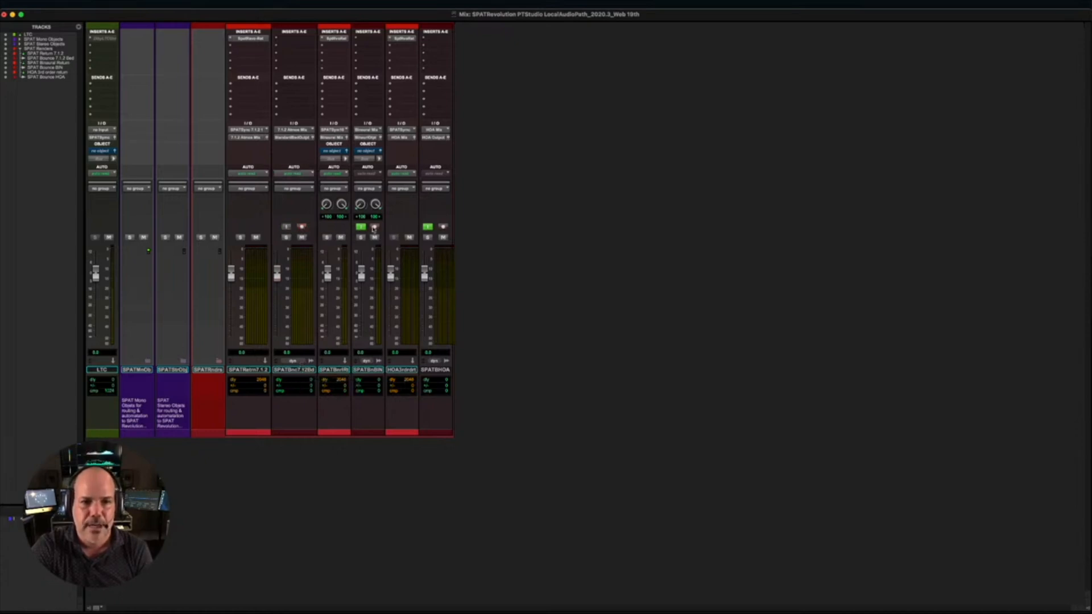
left_click(374, 227)
left_click(443, 227)
left_click(443, 227)
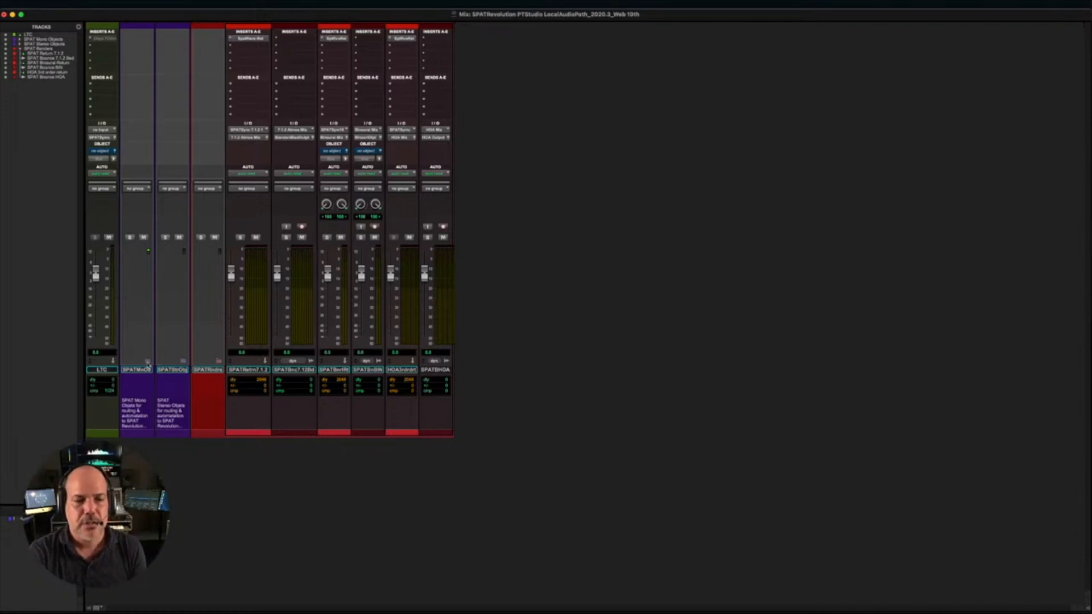
- Switch to the Edit window and import the eight audio stems, 01_Kick to 08_Trombone, as new tracks below the SPAT Renders tracks
key("super+equal")
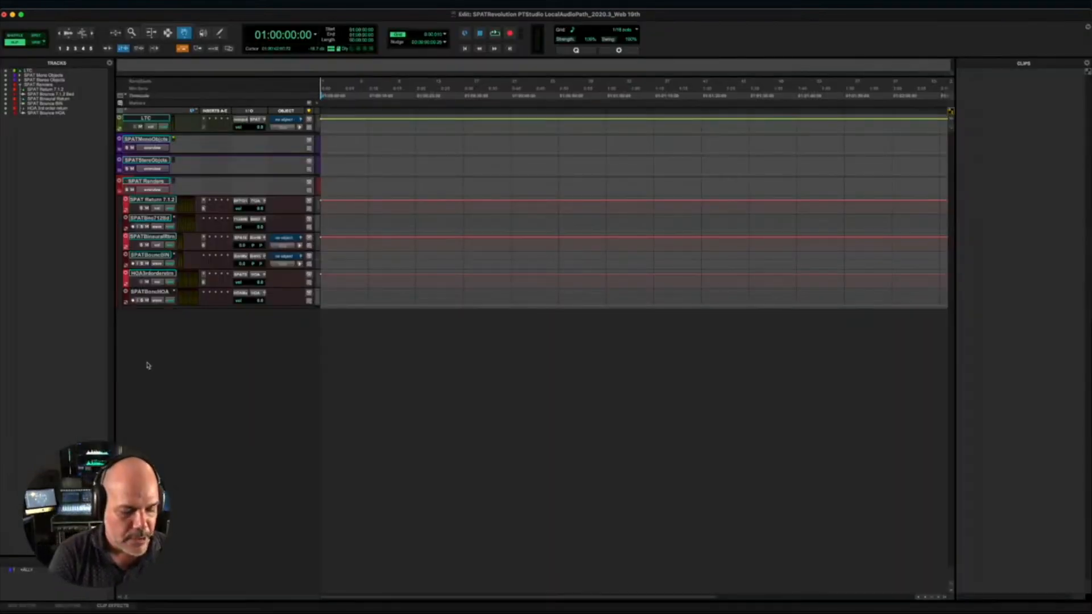
key("super+Tab")
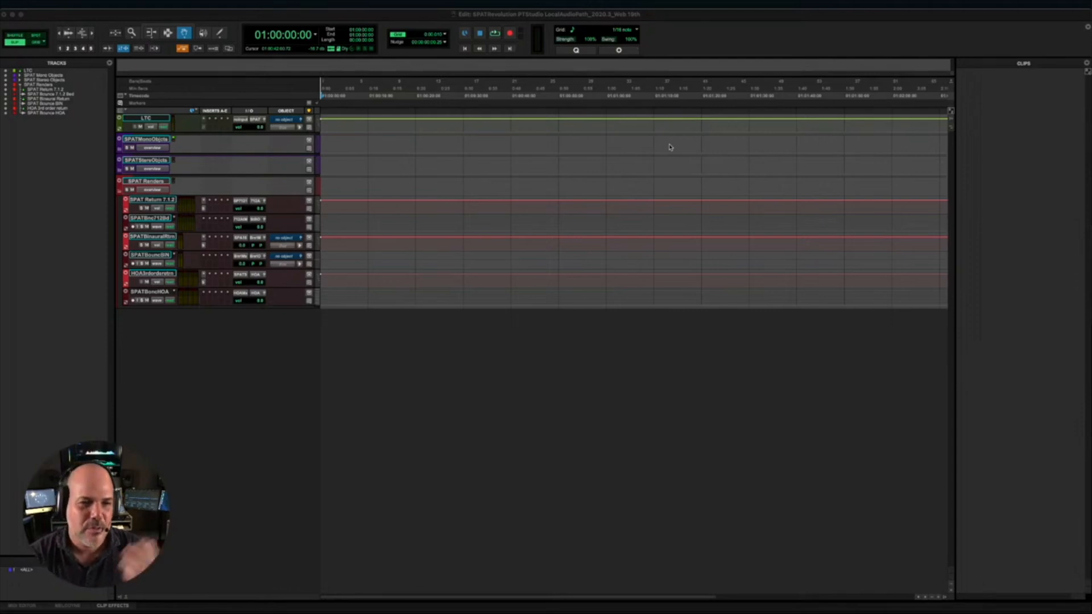
left_click_drag(302, 299, 322, 335)
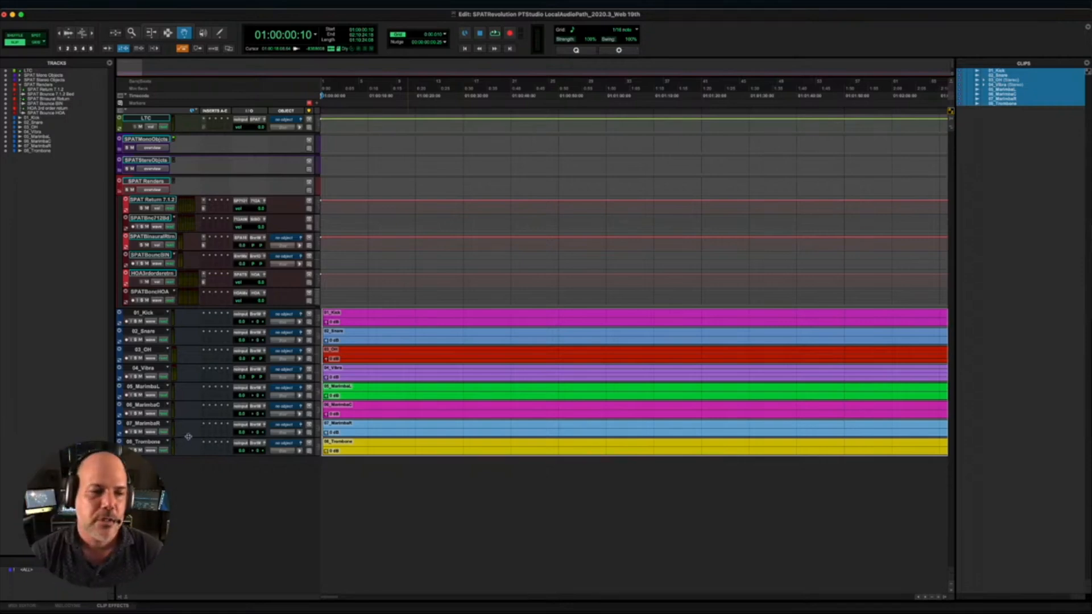
- Move the stereo tracks 03_OH and 04_Vibra below 08_Trombone in the track order
left_click(39, 127)
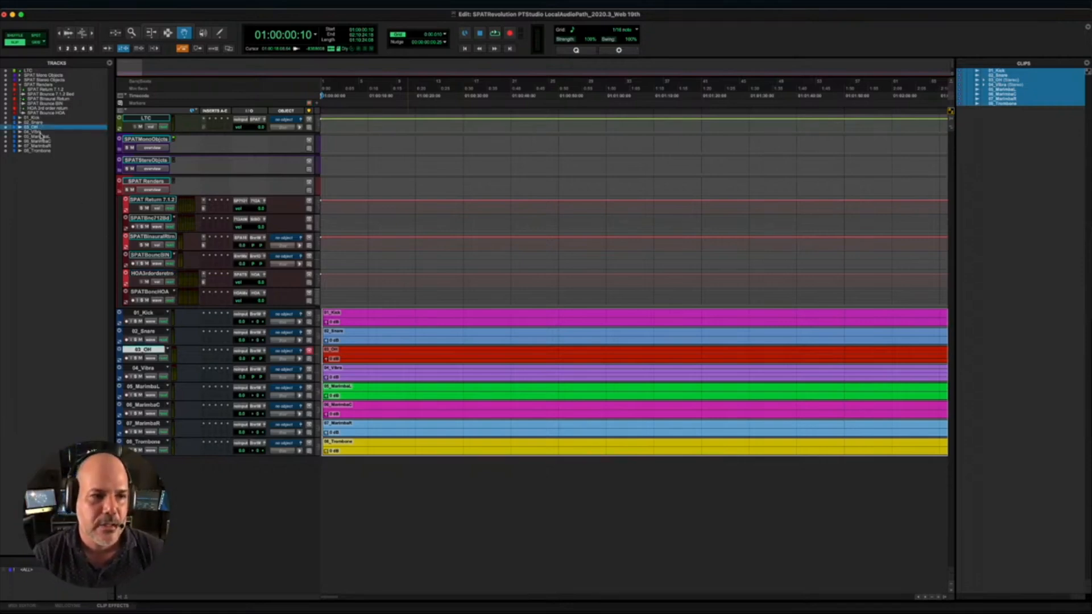
left_click(38, 131, "shift")
left_click_drag(39, 131, 41, 158)
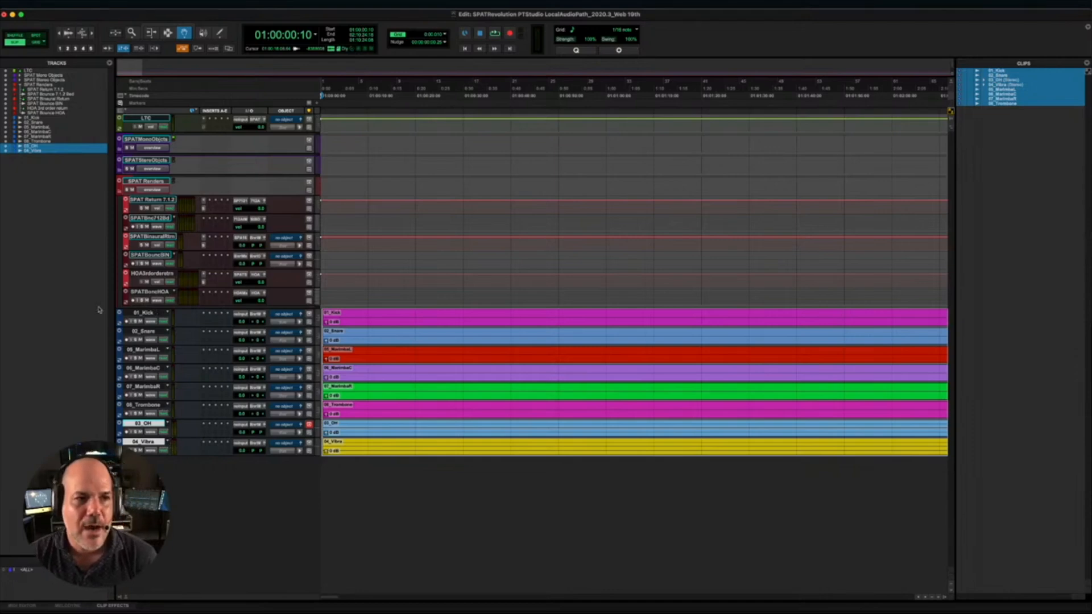
- Route the outputs of the six mono tracks, 01_Kick to 08_Trombone, to consecutive SPAT Mono Object buses starting at SPAT Mono Object 1
left_click(38, 119)
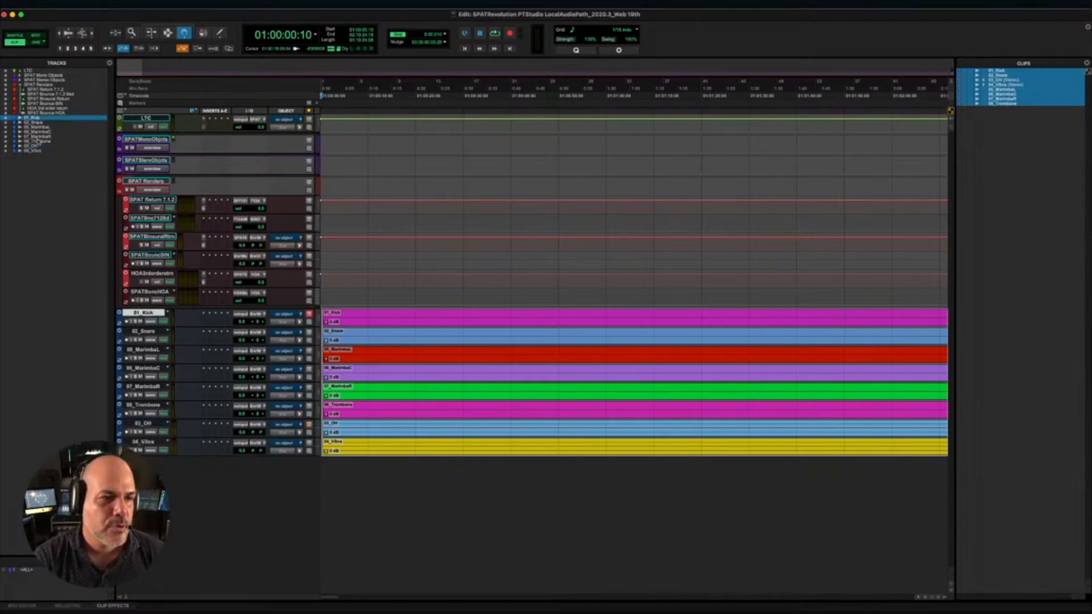
left_click(37, 142, "shift")
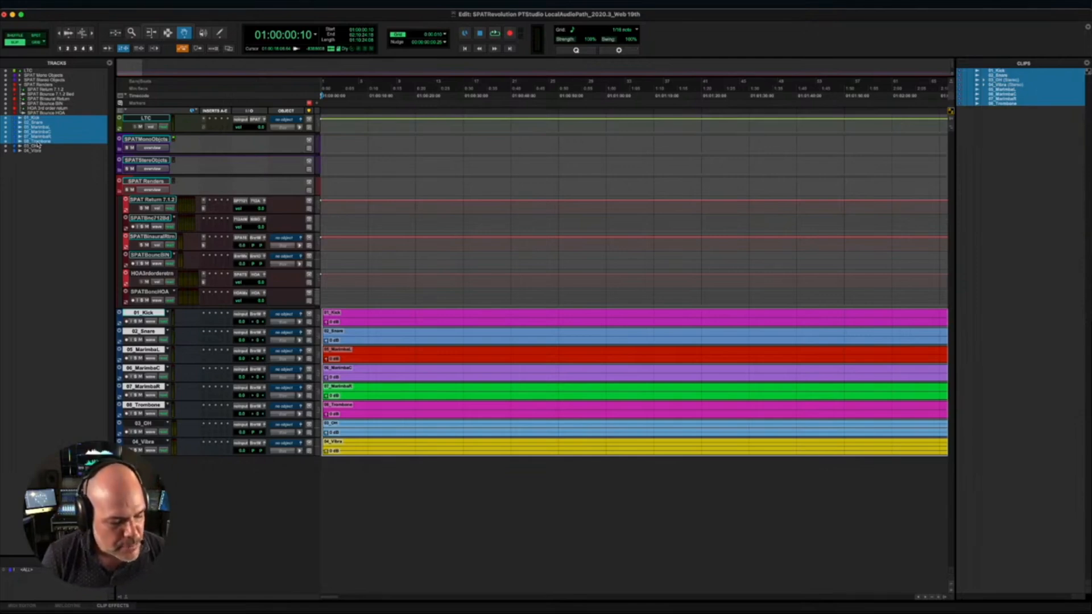
left_click(255, 318)
mouse_move(257, 316)
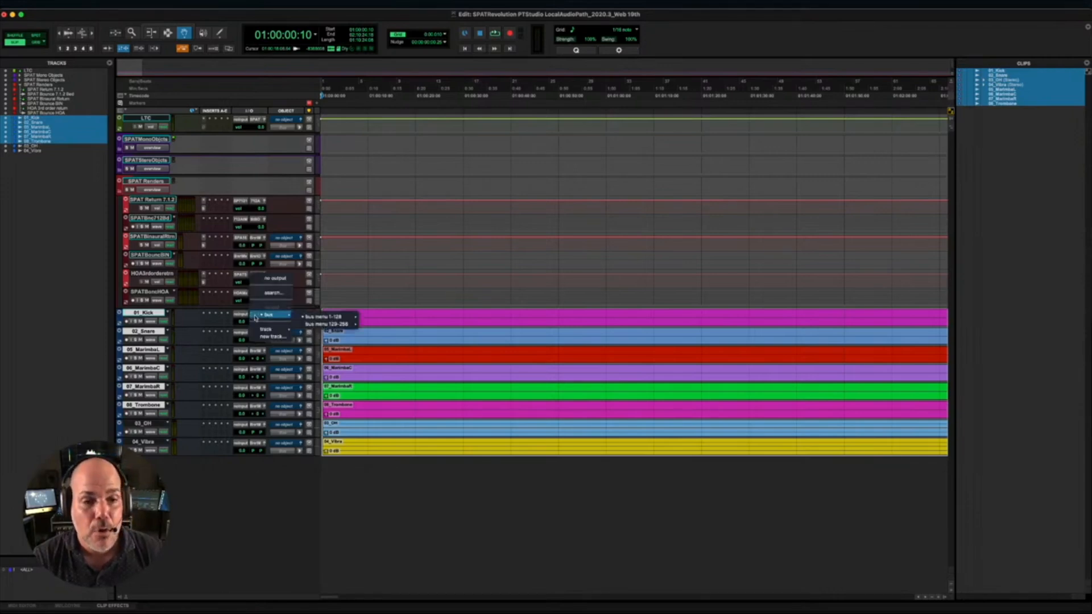
mouse_move(306, 319)
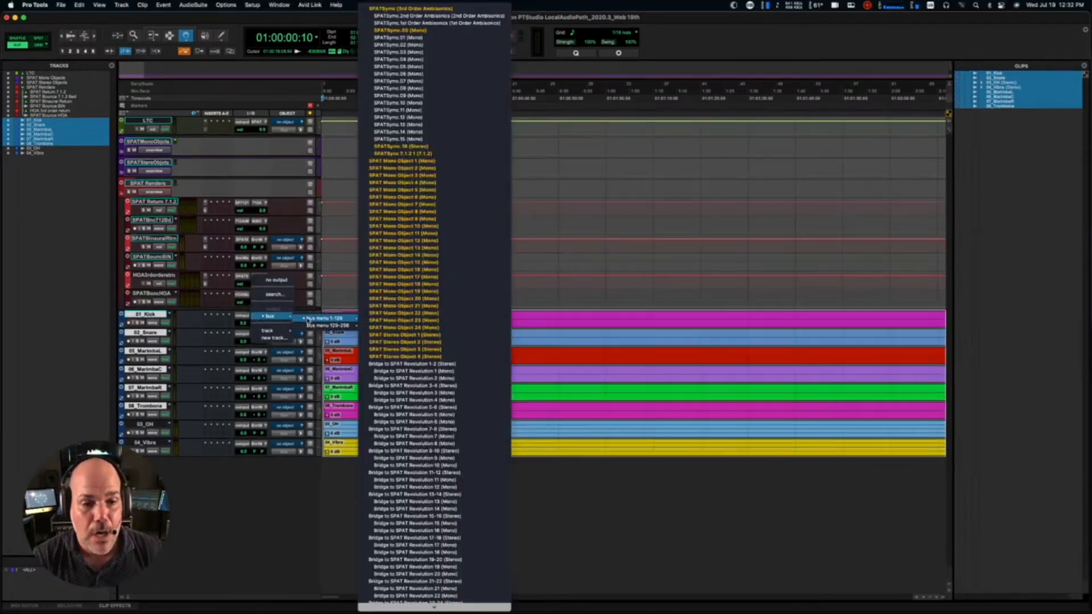
left_click(402, 161)
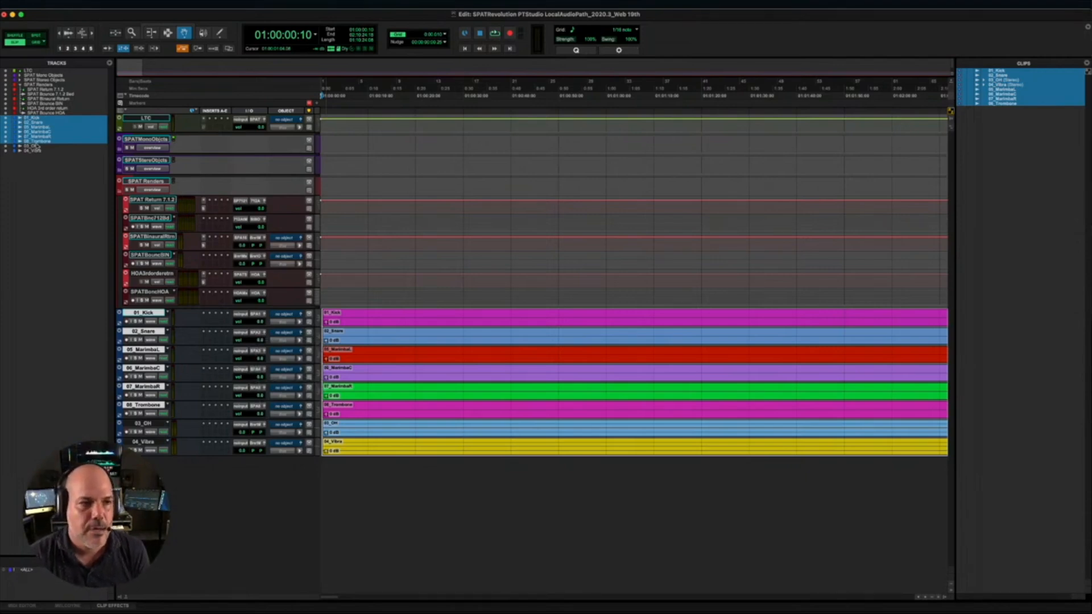
- Route the outputs of 03_OH and 04_Vibra to consecutive SPAT Stereo Object buses starting at SPAT Stereo Object 1
left_click(34, 146)
left_click(35, 152, "shift")
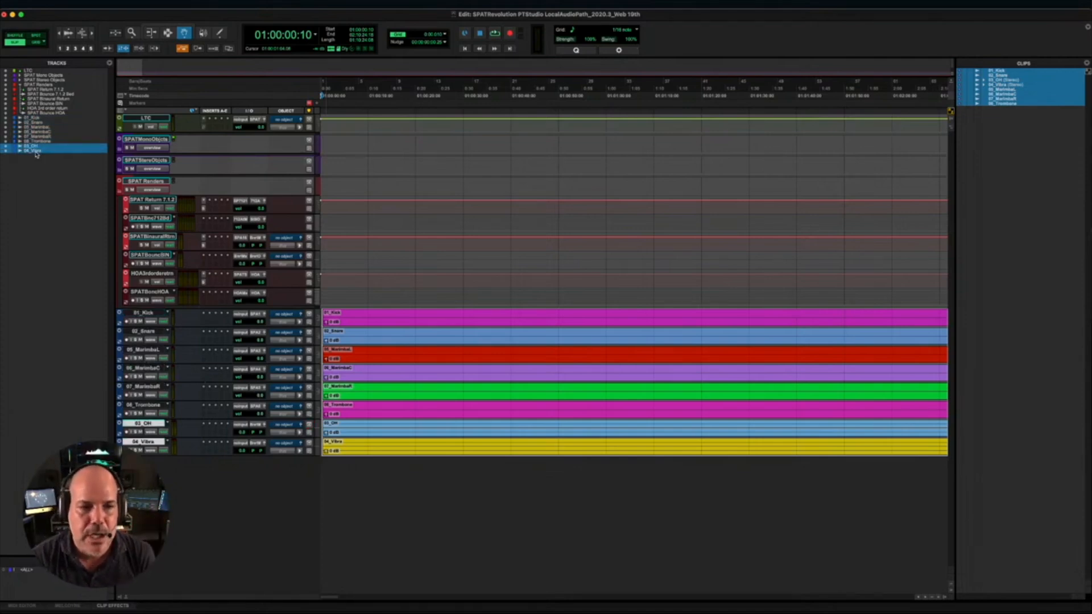
left_click(120, 170)
left_click(120, 170)
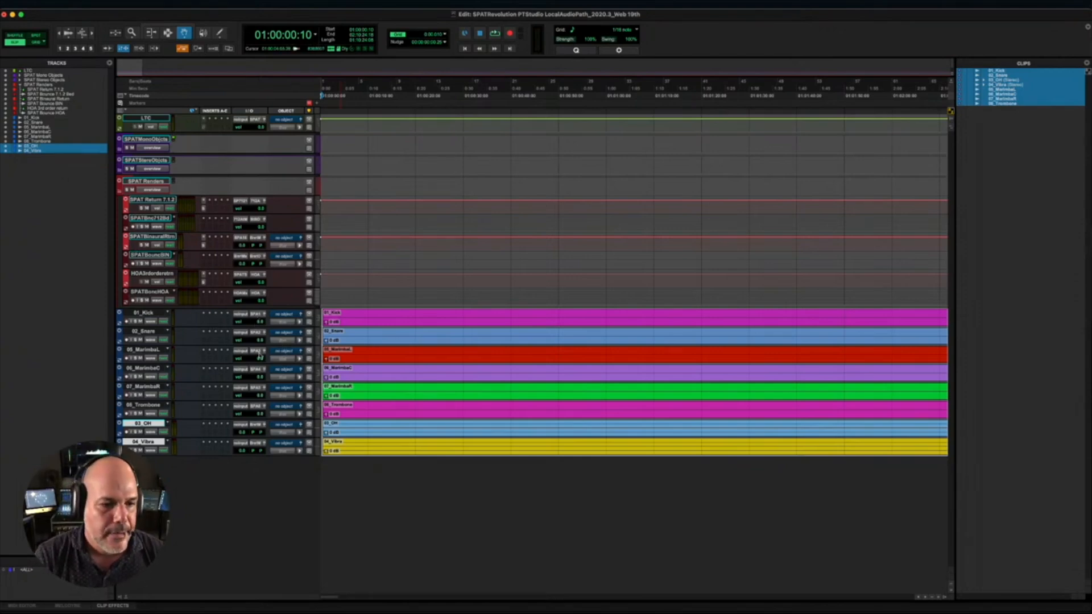
left_click(254, 427)
mouse_move(268, 426)
mouse_move(325, 428)
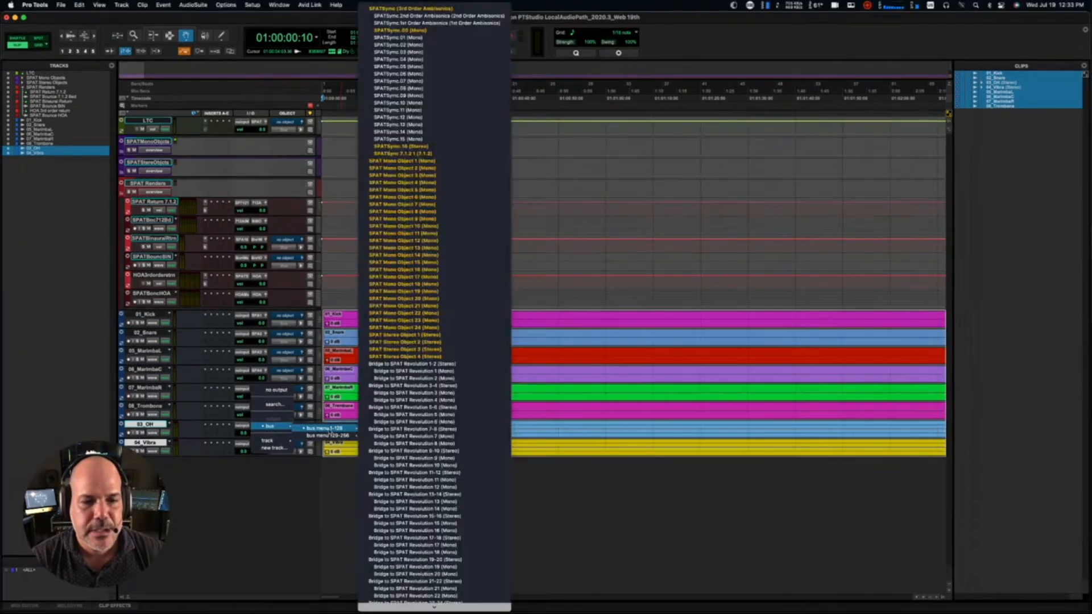
left_click(414, 337)
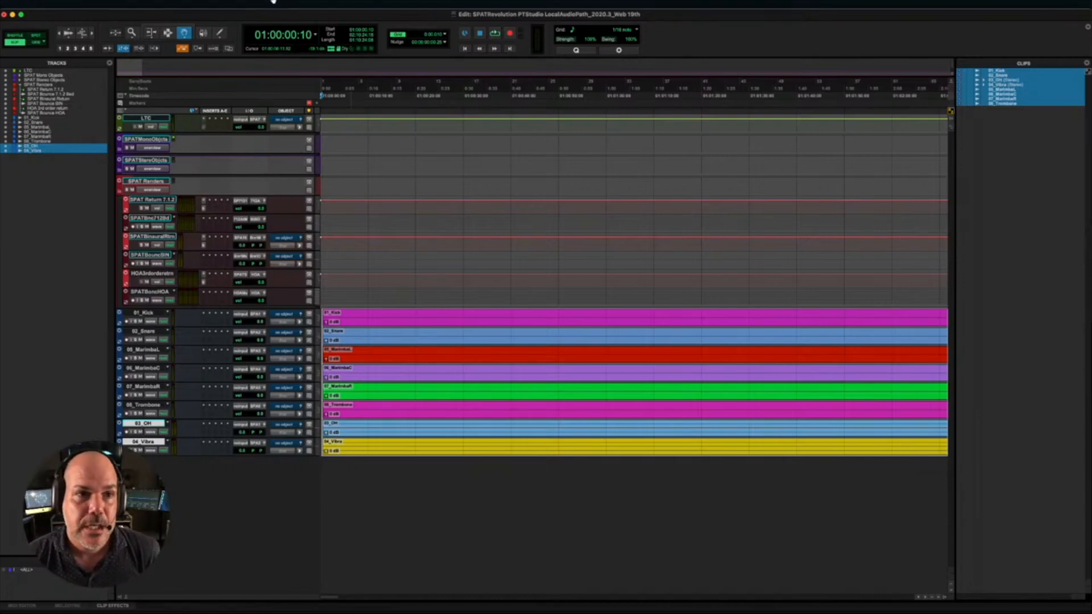
- Play the session with more of the timeline in view, jump playback to 01:18:10:01 and stop
left_click(261, 5)
left_click(409, 17)
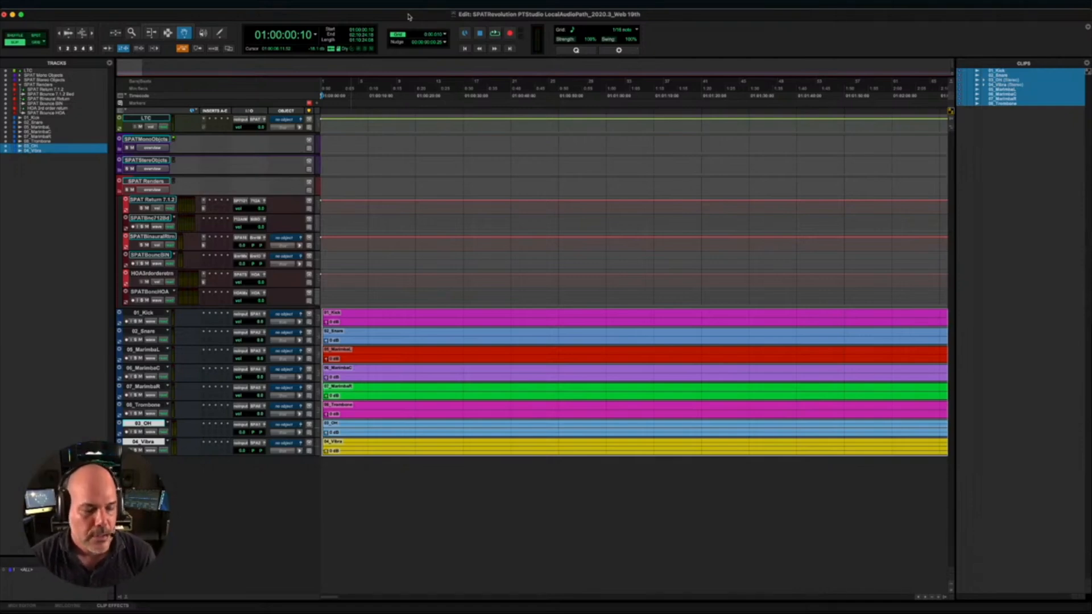
key("space")
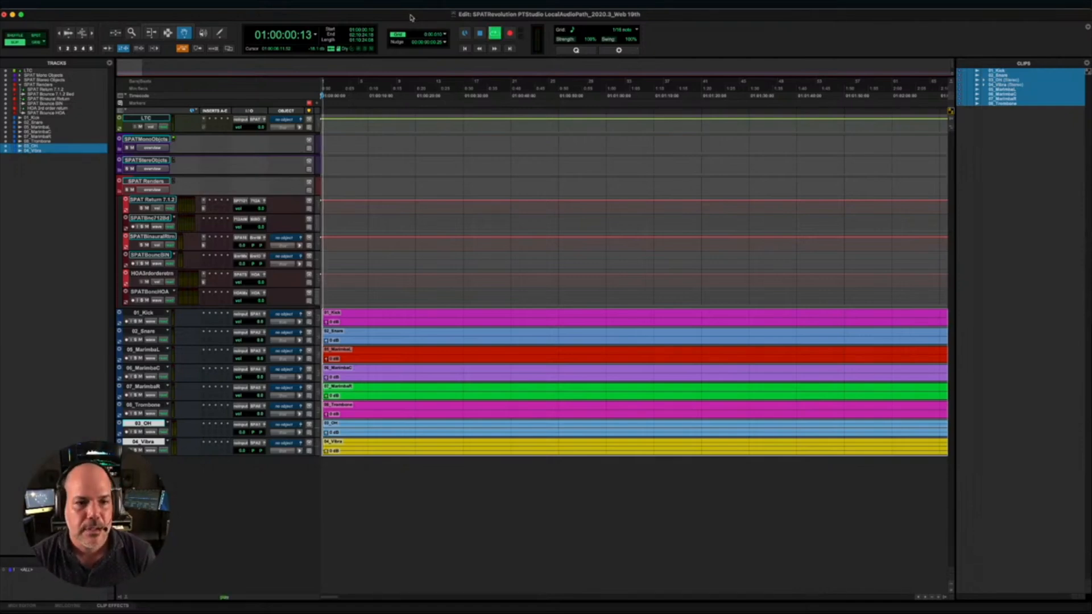
left_click(930, 597)
left_click(930, 599)
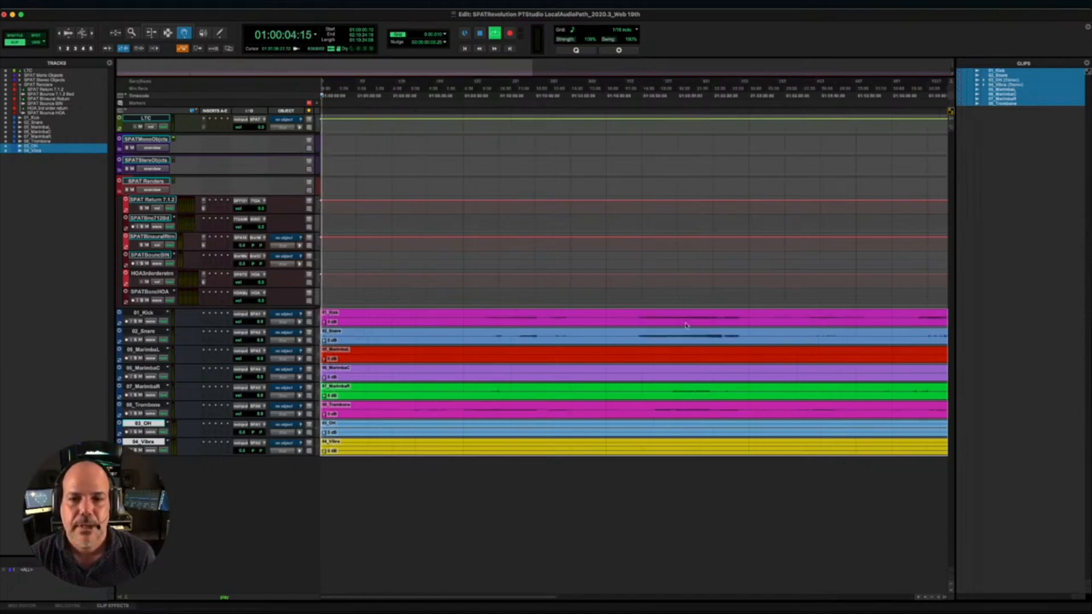
left_click(645, 86)
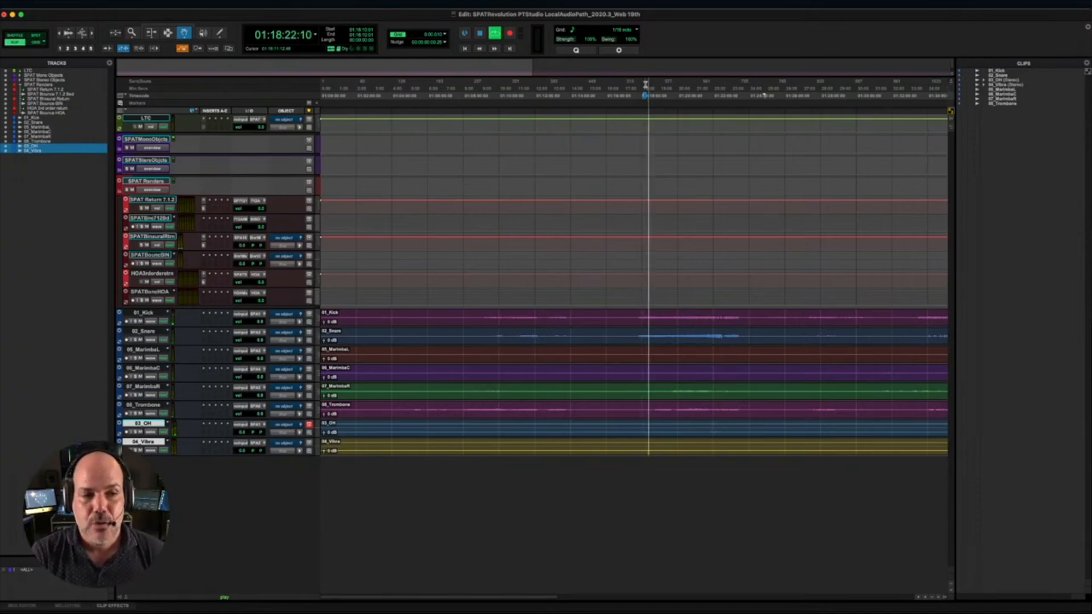
key("space")
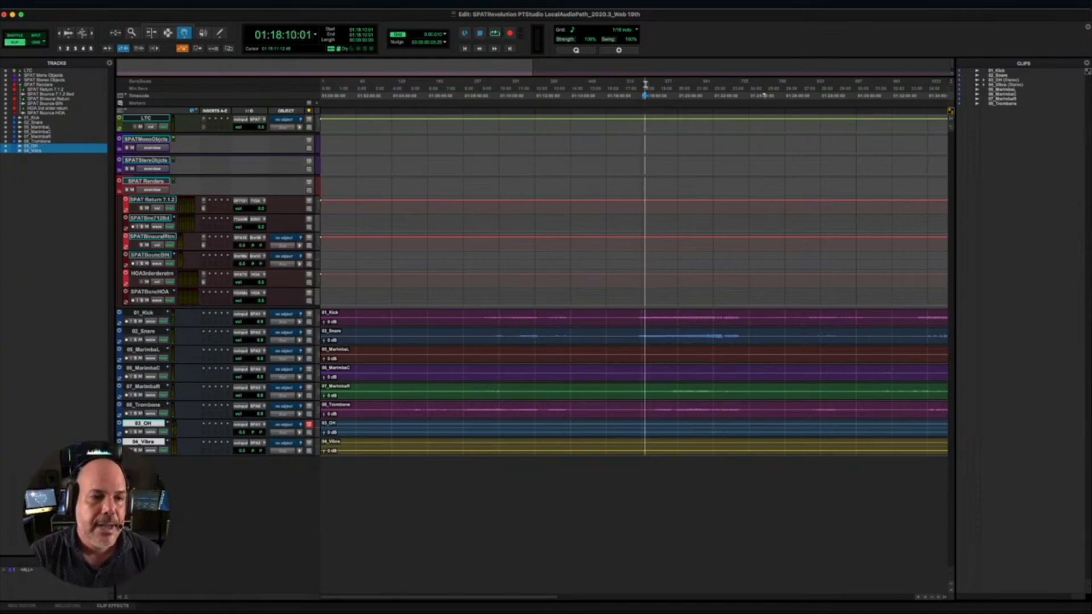
- Map the Binaural Output bus to physical output Out 1-2 in the I/O Setup
left_click(257, 2)
left_click(279, 53)
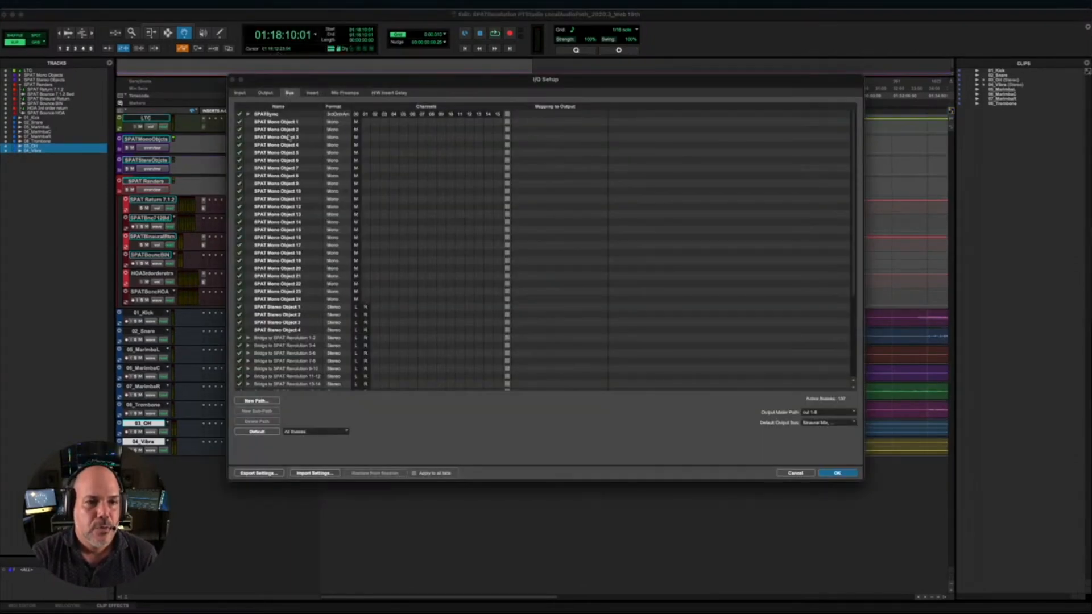
scroll(287, 135, "down", 5)
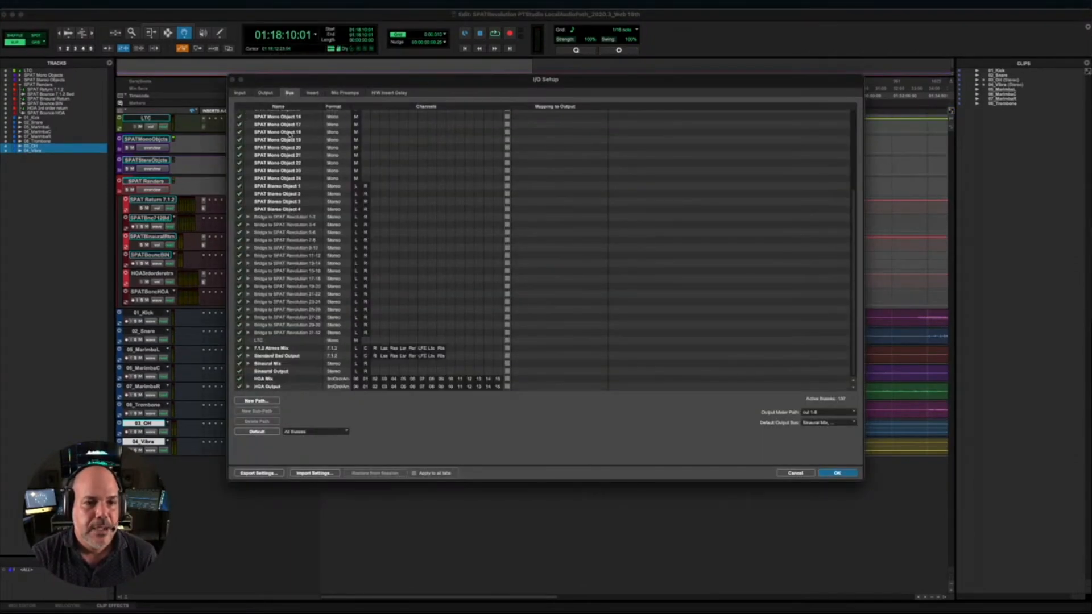
left_click(506, 371)
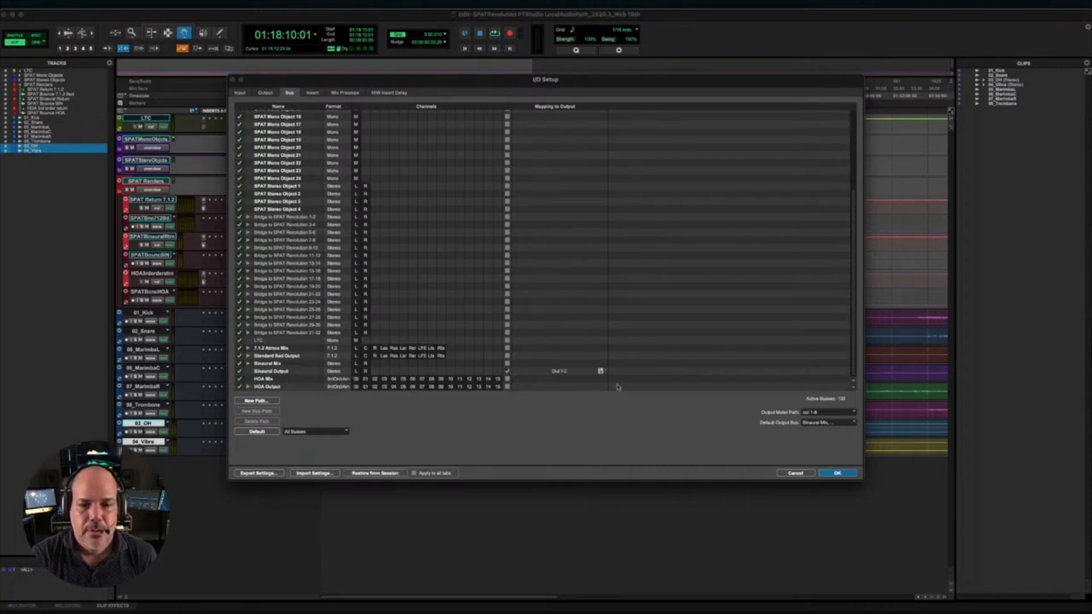
left_click(840, 473)
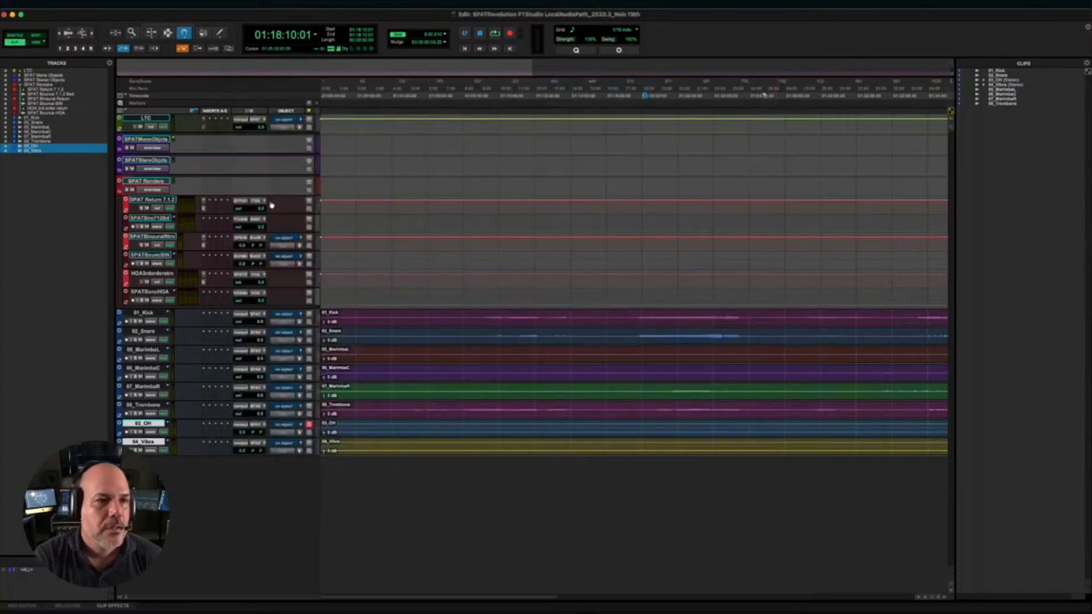
- Expand the SPAT Mono Objects folder and mute the example Audio Track inside SPAT Mono Object 1
left_click(120, 149)
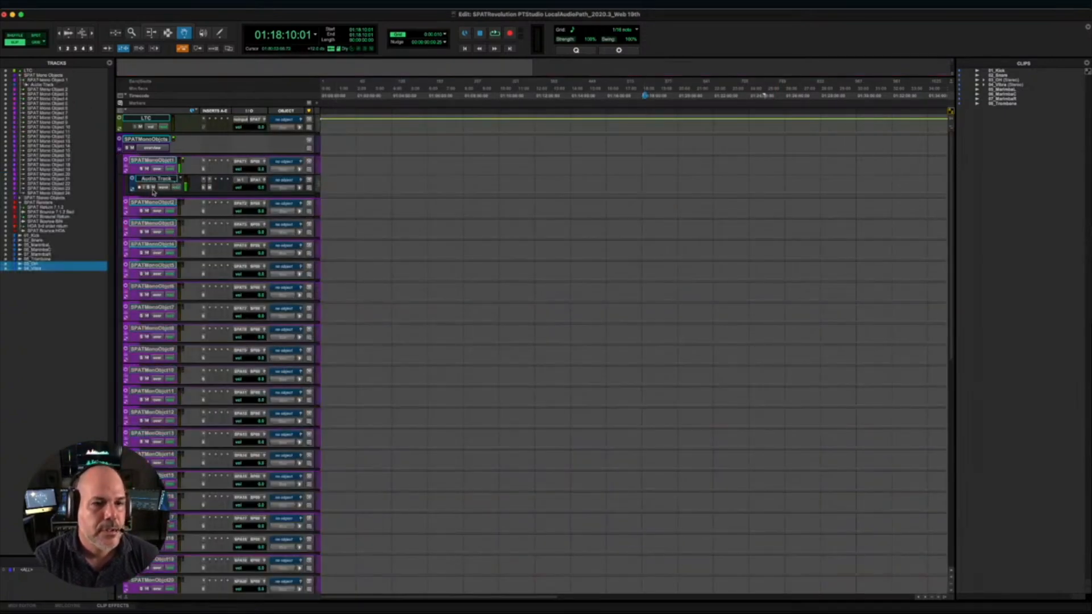
left_click(153, 188)
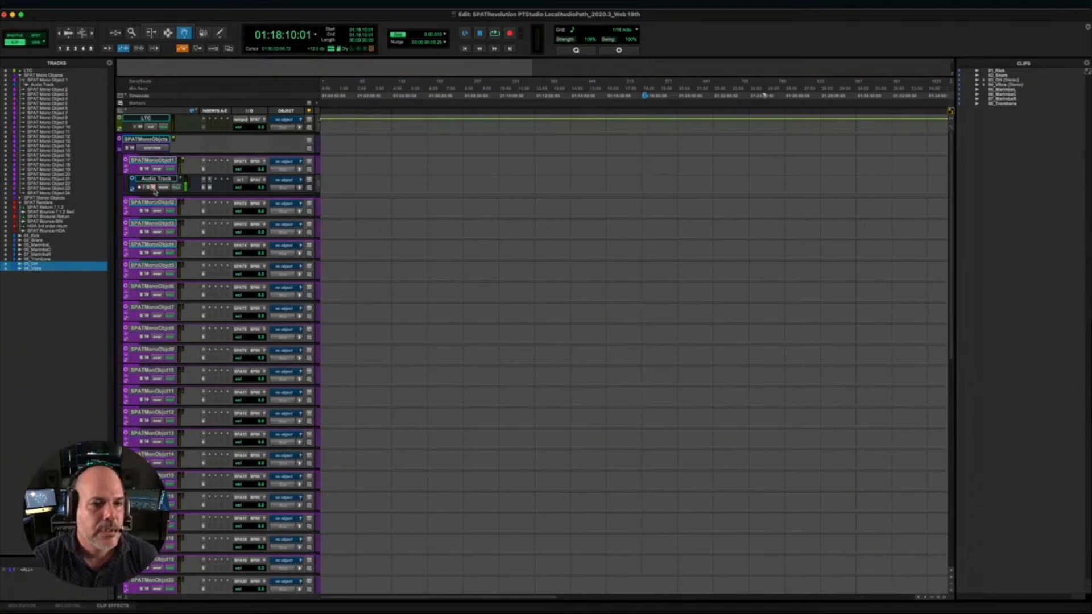
- Start and stop playback from 01:18:10:01 to check the signal reaching the SPAT Renders tracks
scroll(206, 194, "down", 8)
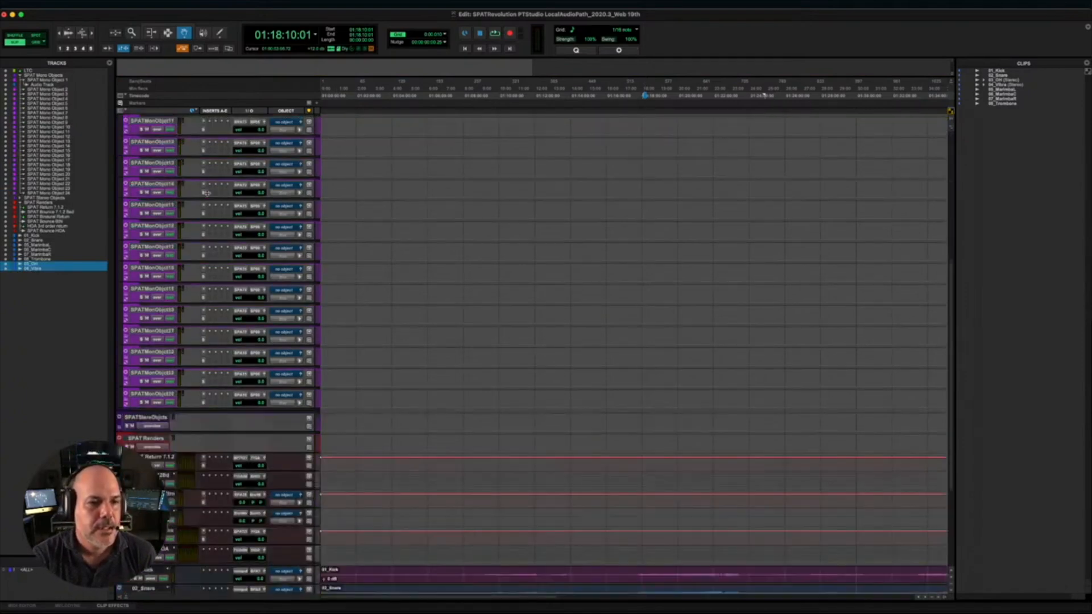
scroll(206, 193, "down", 7)
key("space")
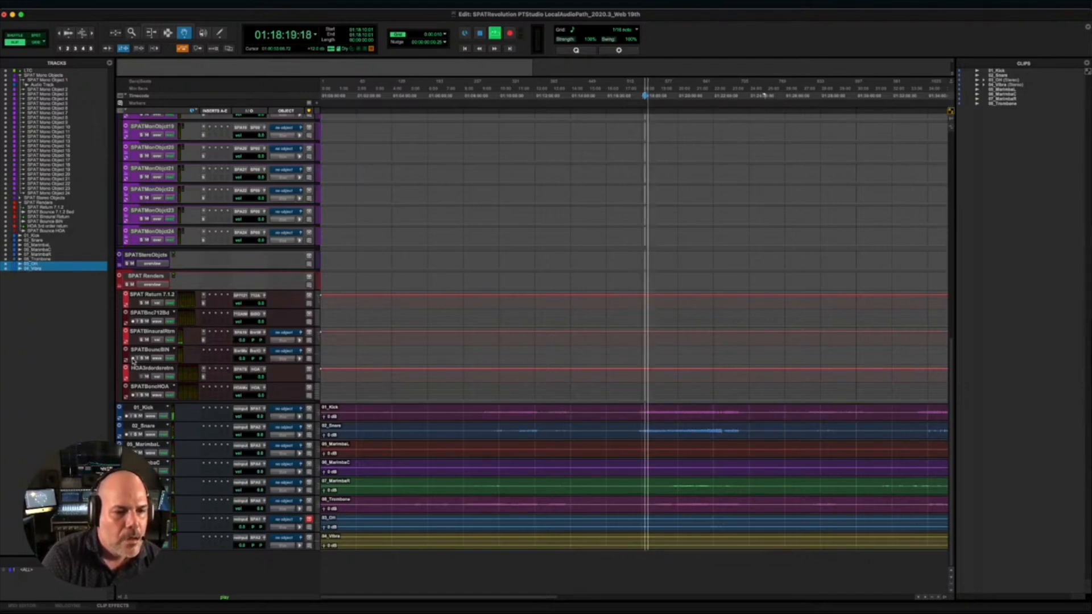
key("space")
key("space")
key("space")
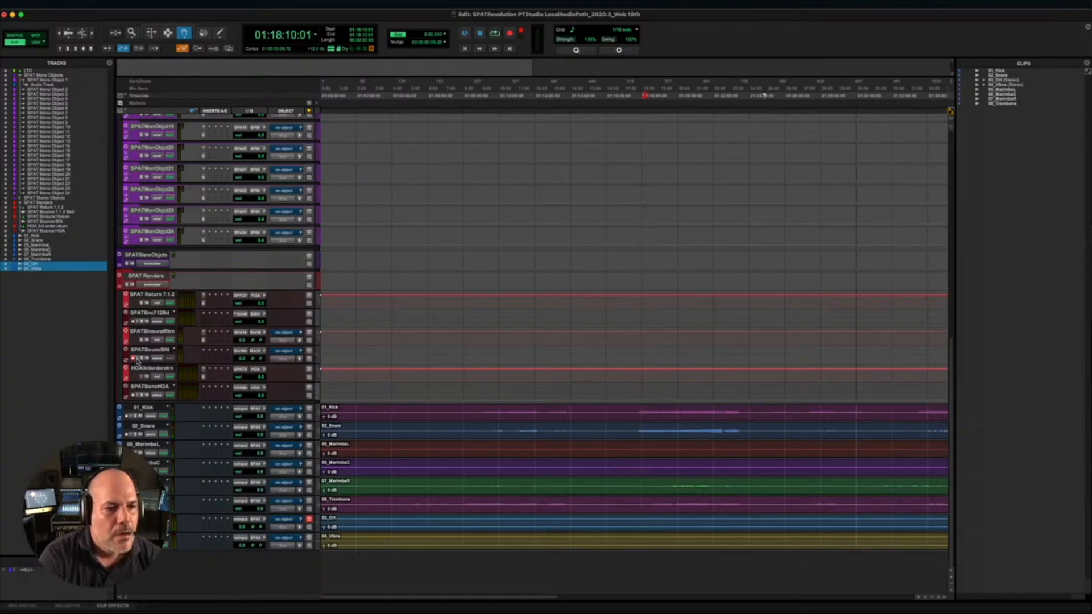
key("space")
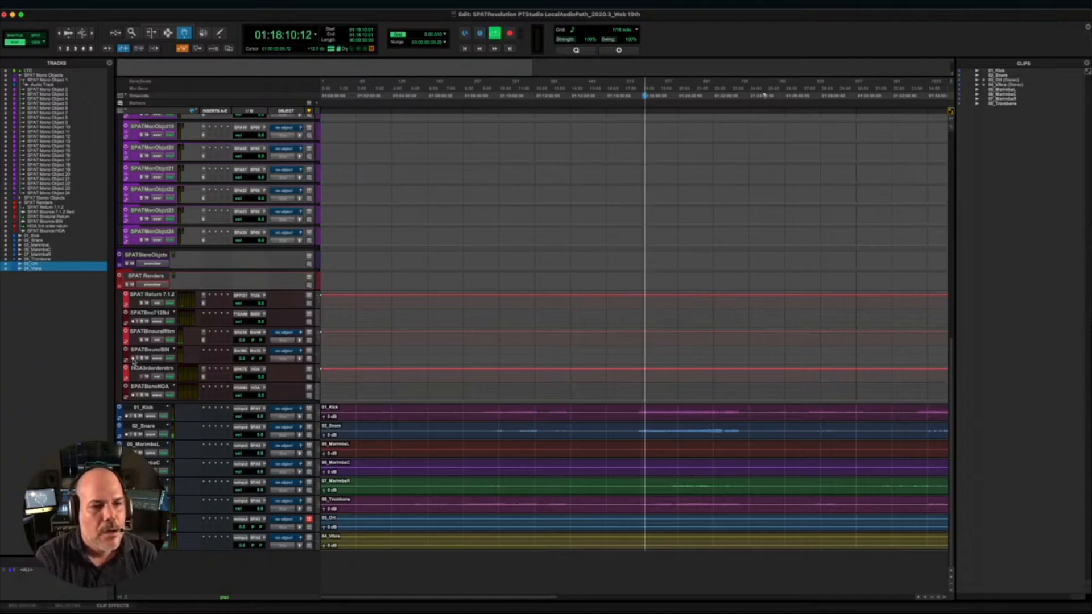
- Enable input monitoring on the SPAT Bounce BIN track and bring up the Mix window
left_click(138, 359)
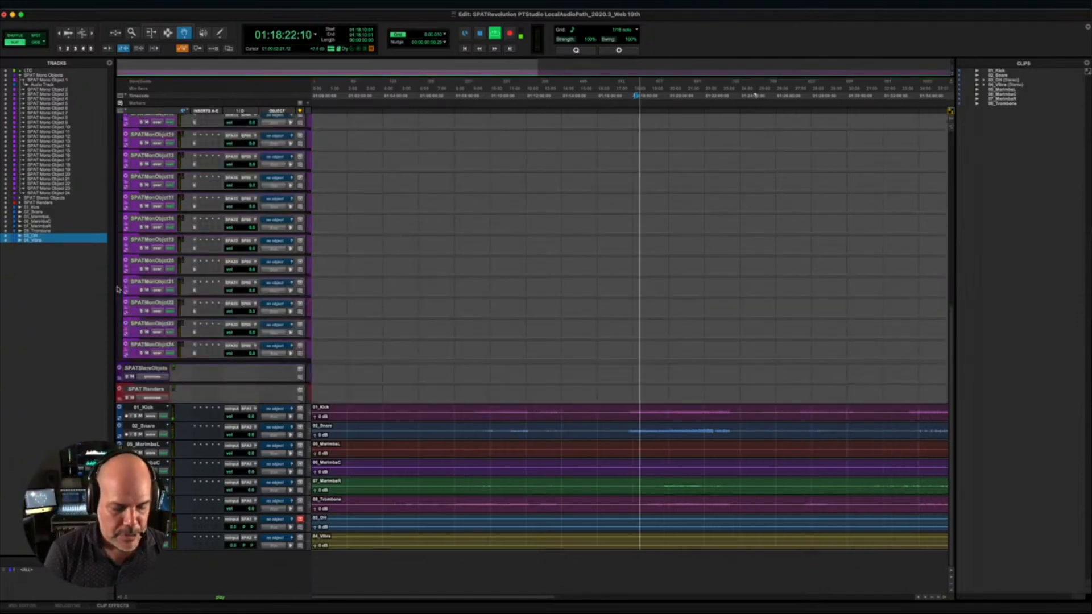
key("super+equal")
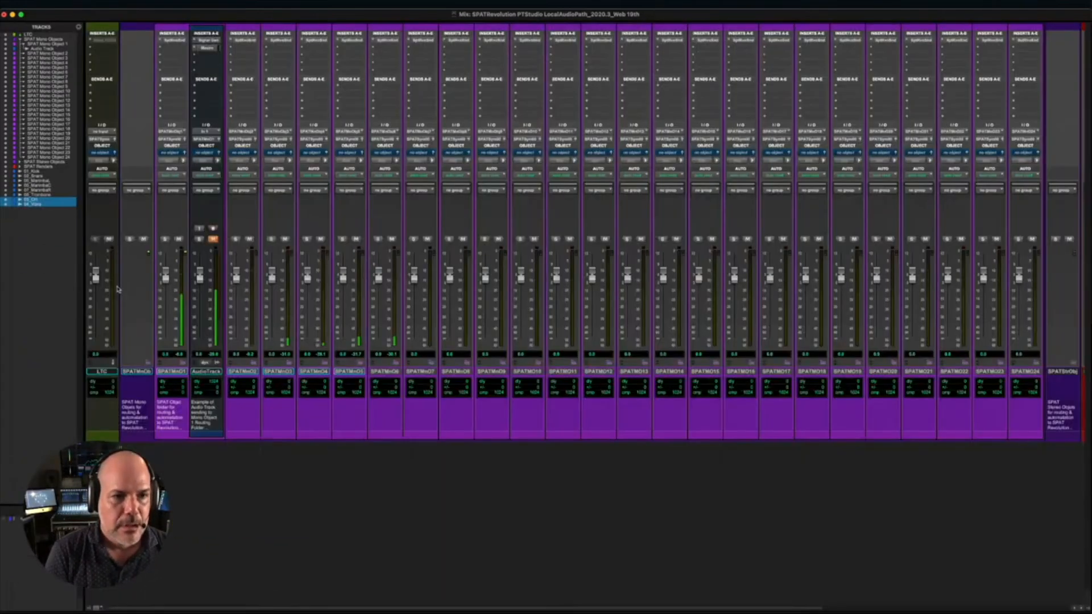
- Review the SPAT Mono and Stereo Objects folders in the mixer, leave both collapsed, and expand the SPAT Renders folder
left_click(148, 362)
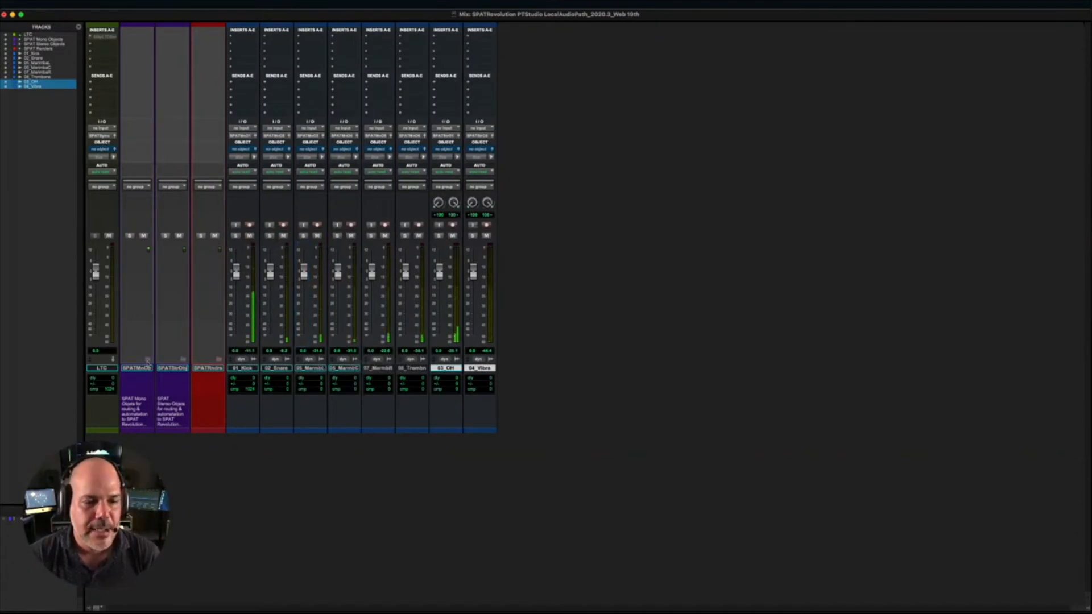
left_click(147, 359)
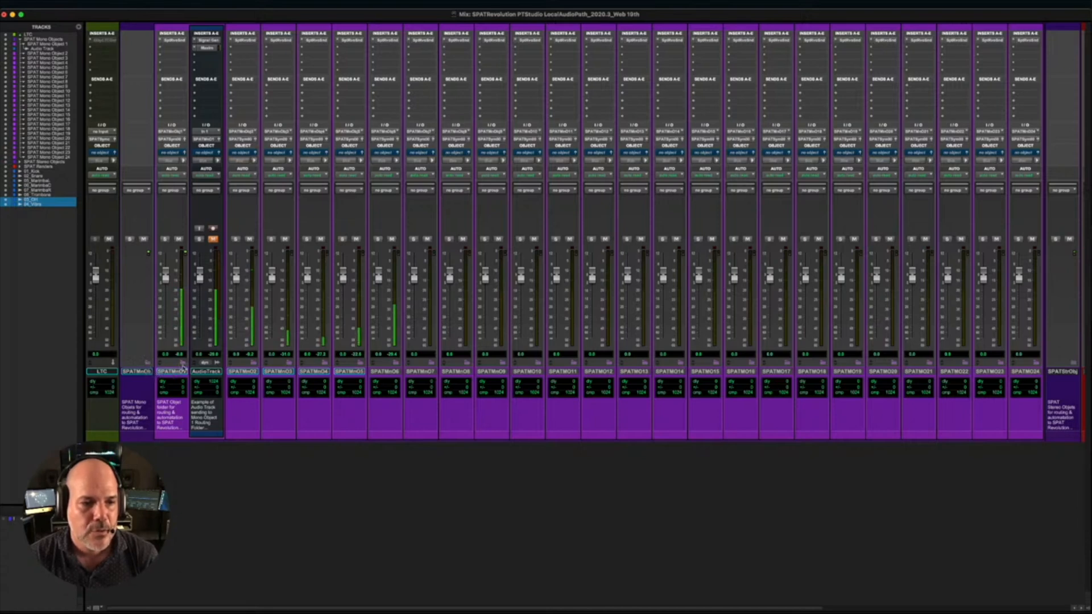
left_click(150, 364)
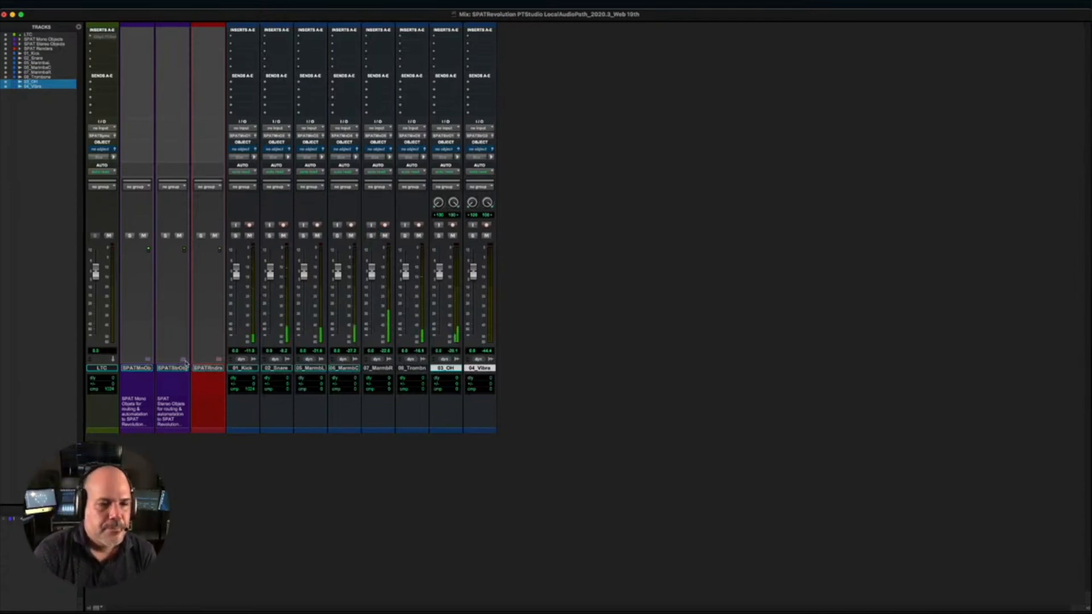
left_click(182, 361)
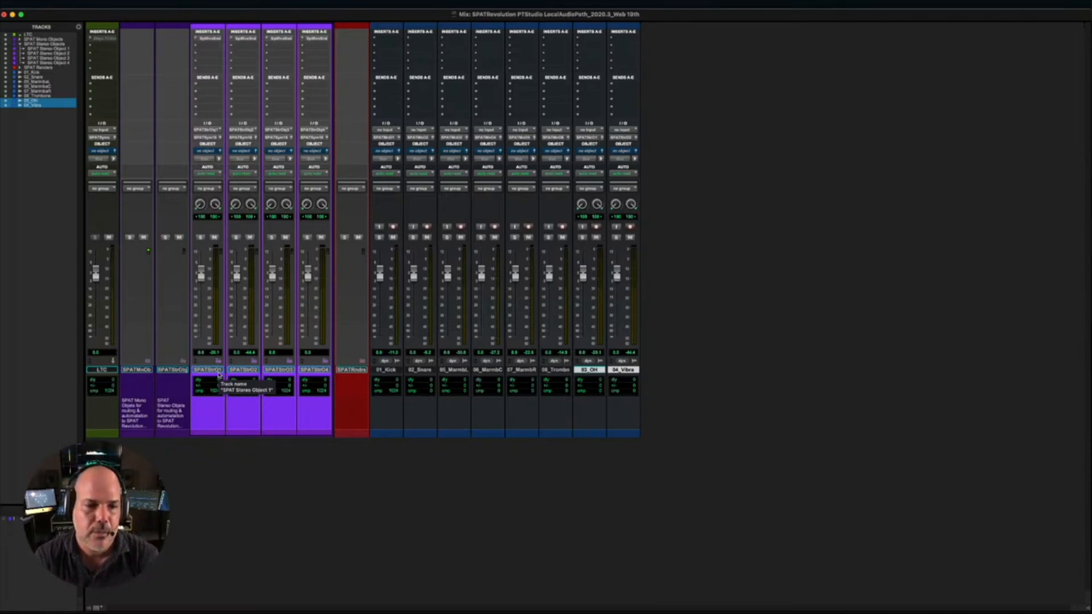
left_click(183, 360)
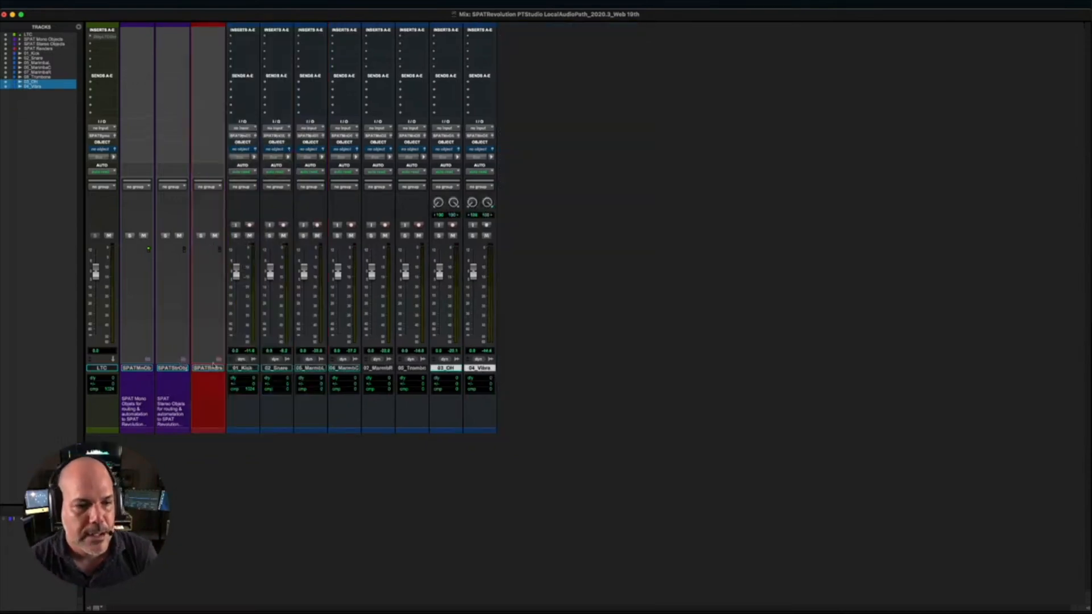
left_click(218, 360)
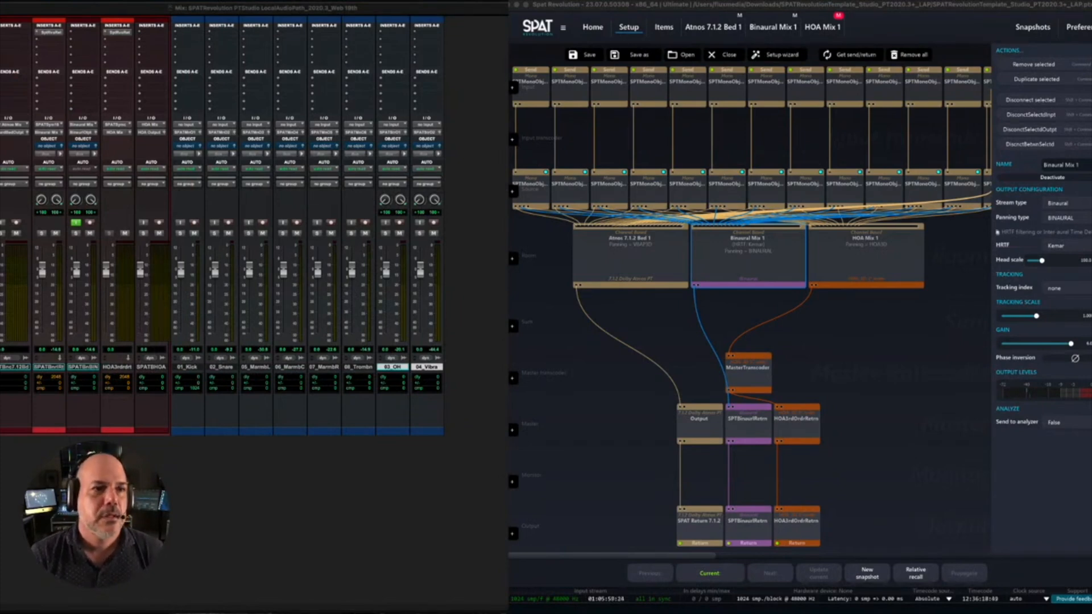
- Resize the Mix and Edit windows to fit beside the SPAT Revolution window and bring the Mix window forward
key("super+equal")
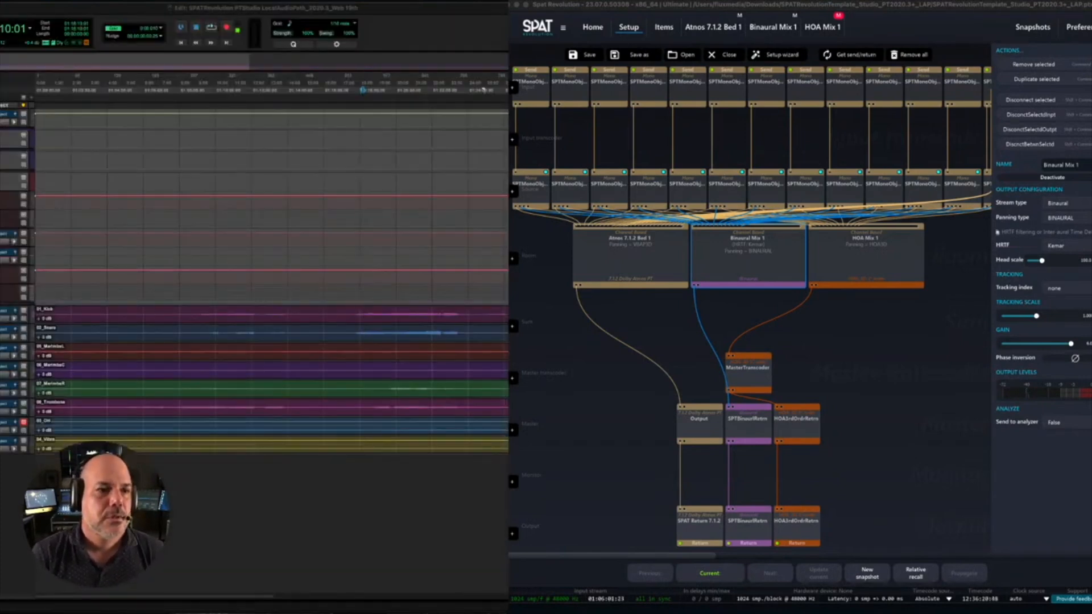
key("super+equal")
left_click_drag(232, 581, 220, 608)
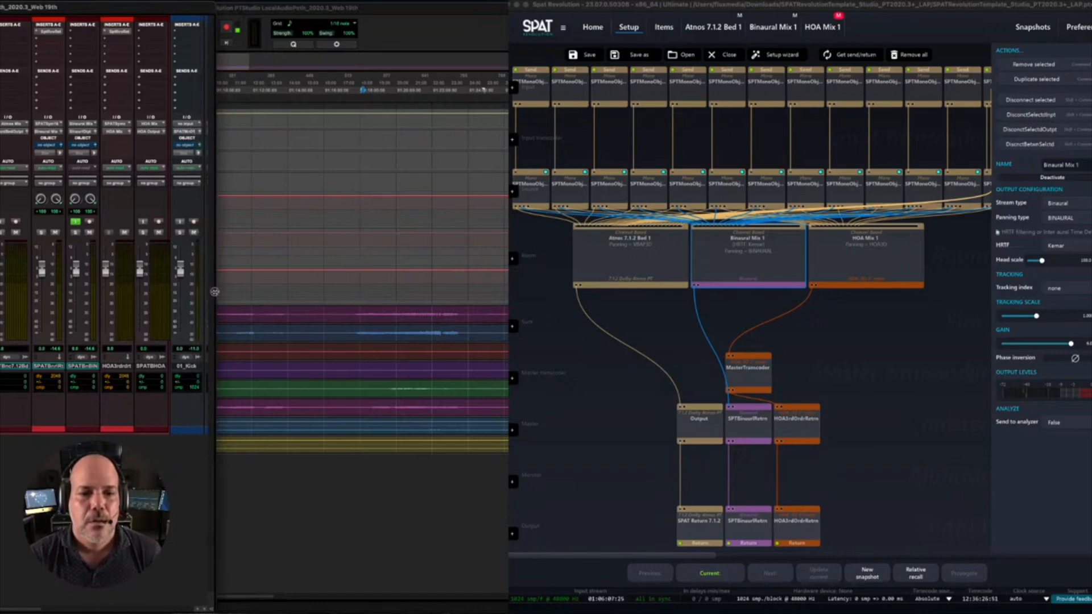
left_click_drag(214, 293, 203, 292)
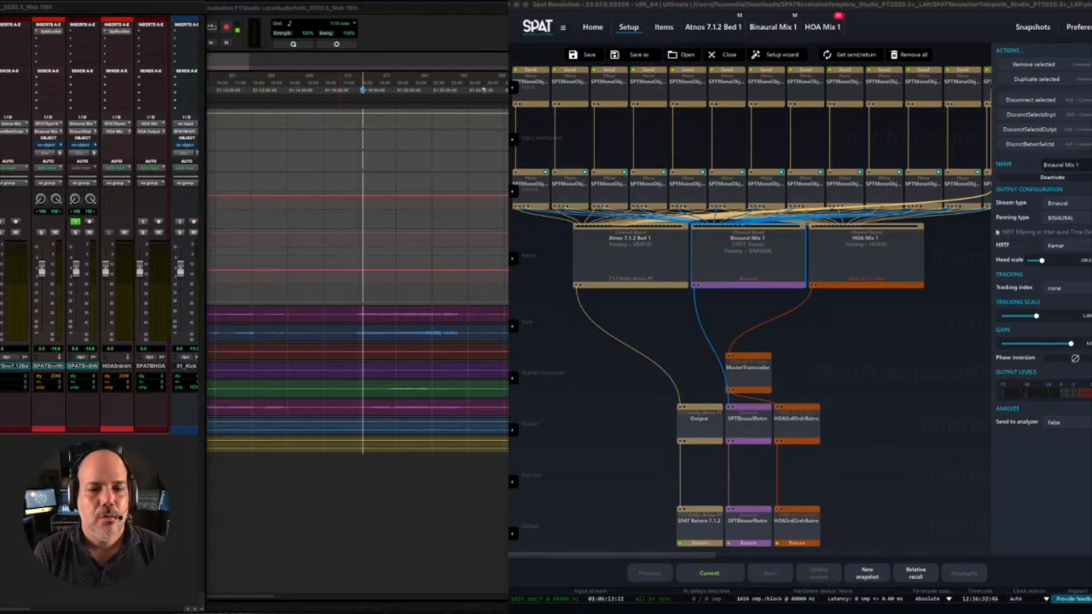
key("super+equal")
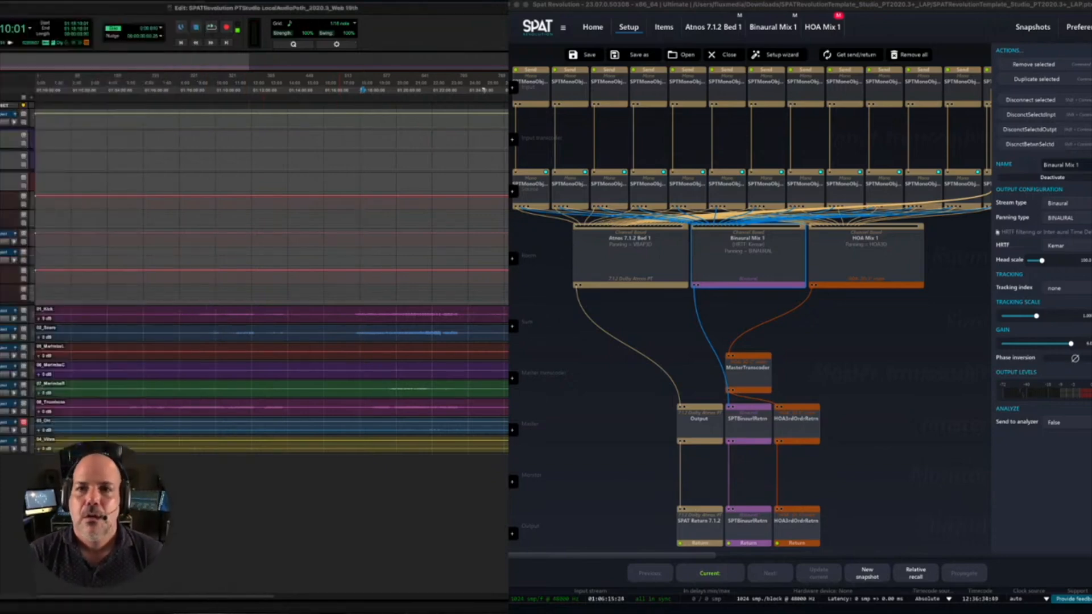
key("super+equal")
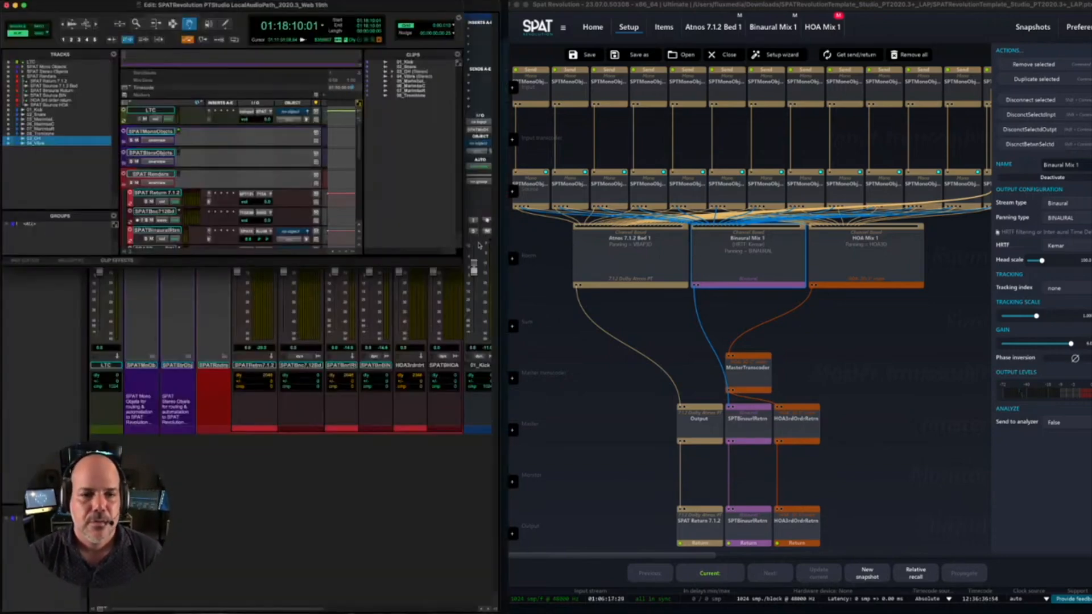
left_click_drag(460, 266, 498, 579)
left_click(643, 196)
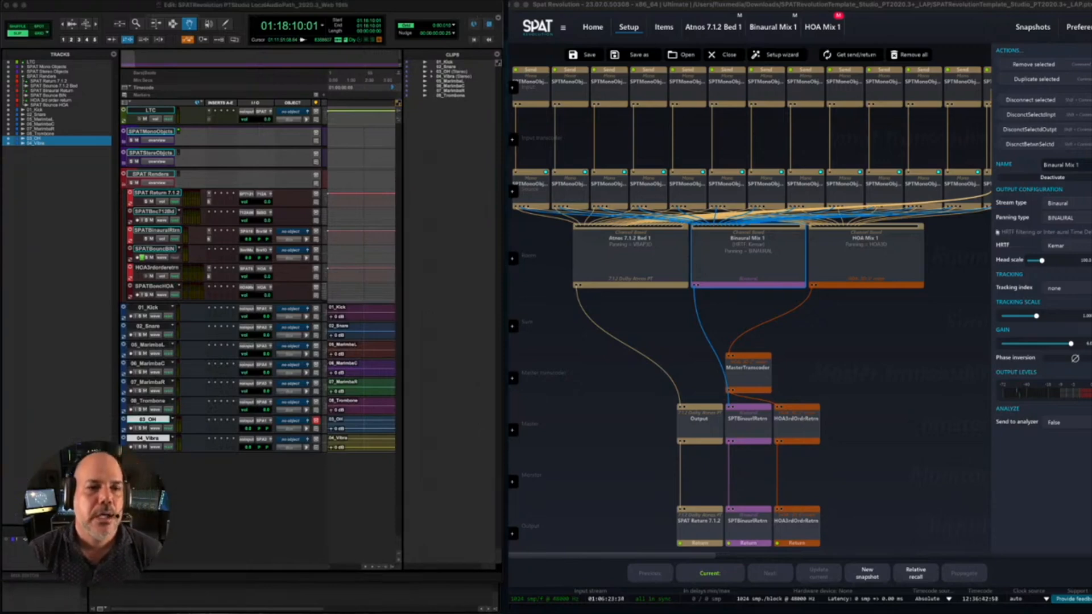
left_click(311, 510)
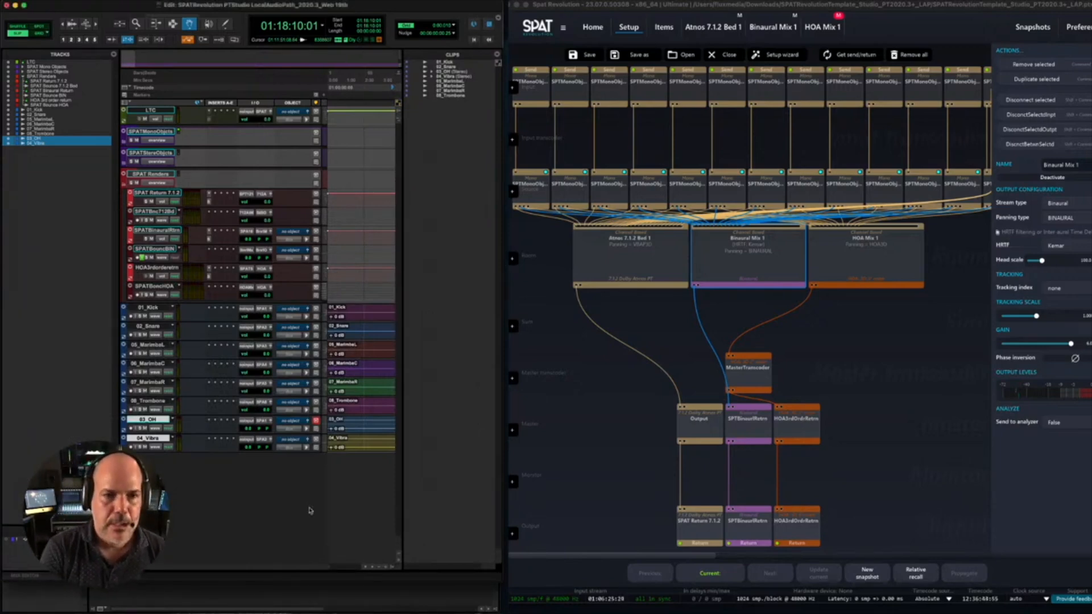
key("super+equal")
- Switch to SPAT Revolution, look across the routing graph's mono objects, and close the current session
left_click(619, 181)
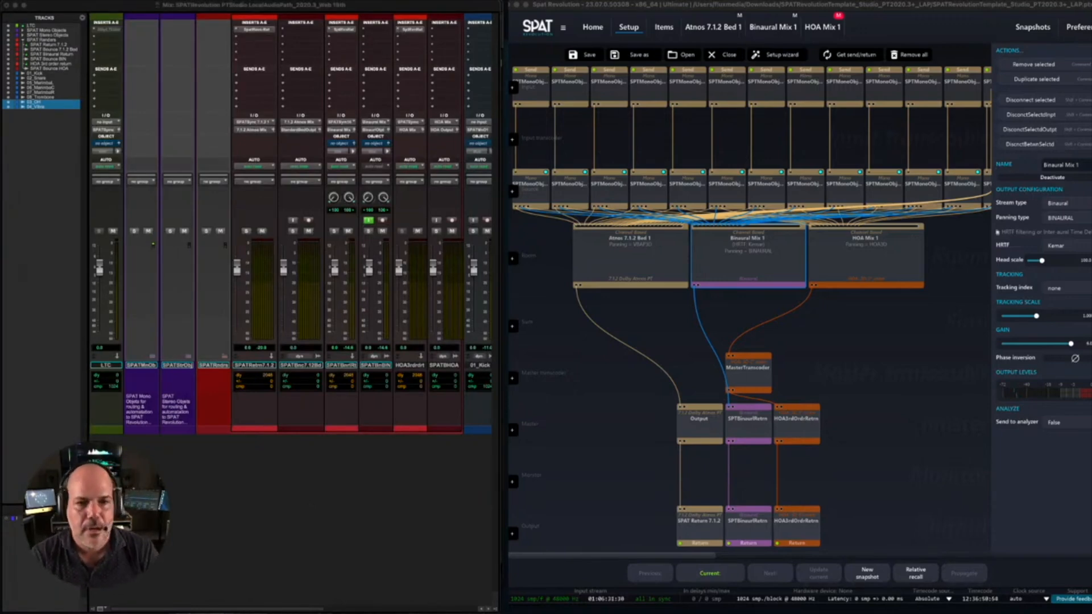
key("super+Tab")
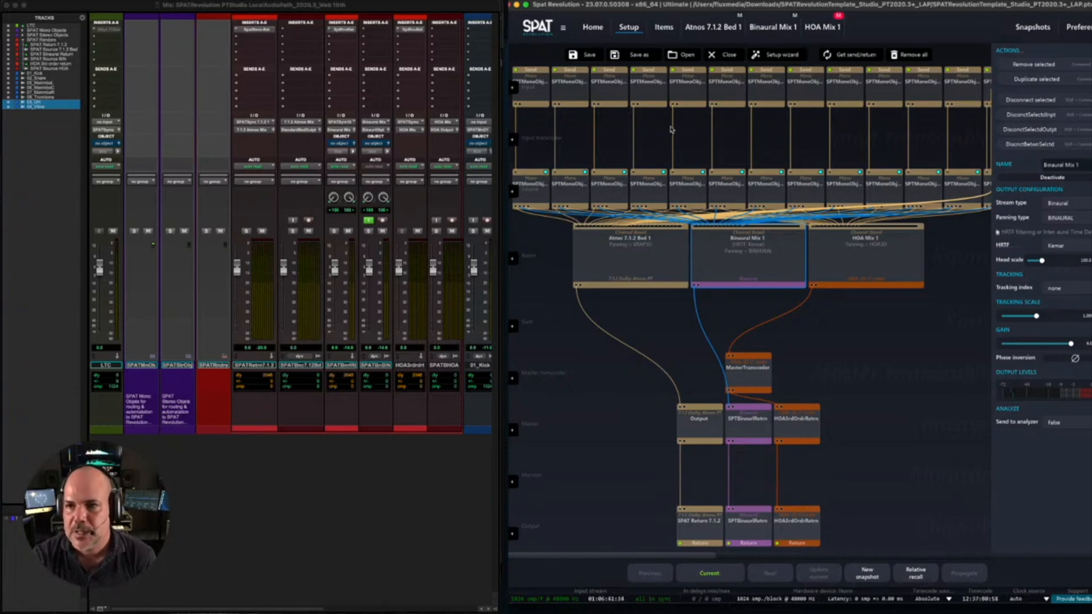
left_click_drag(698, 554, 762, 553)
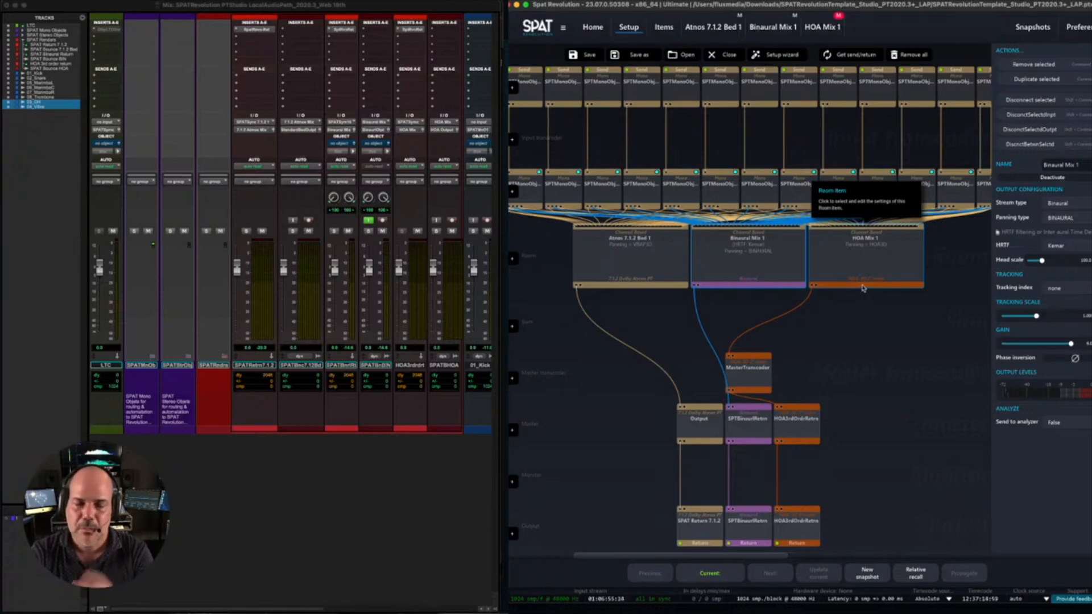
left_click(718, 57)
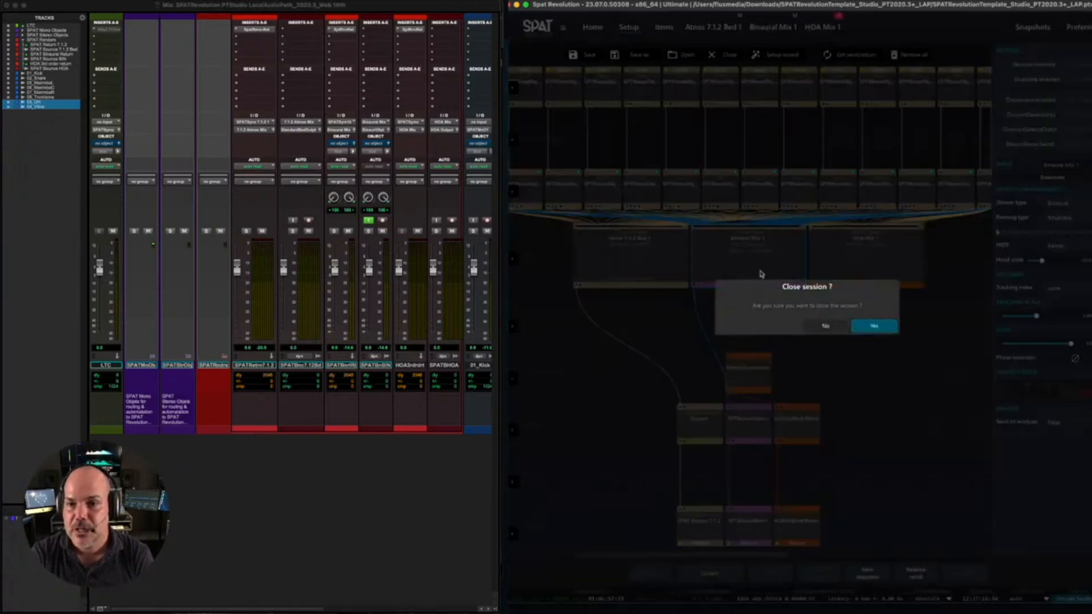
left_click(875, 326)
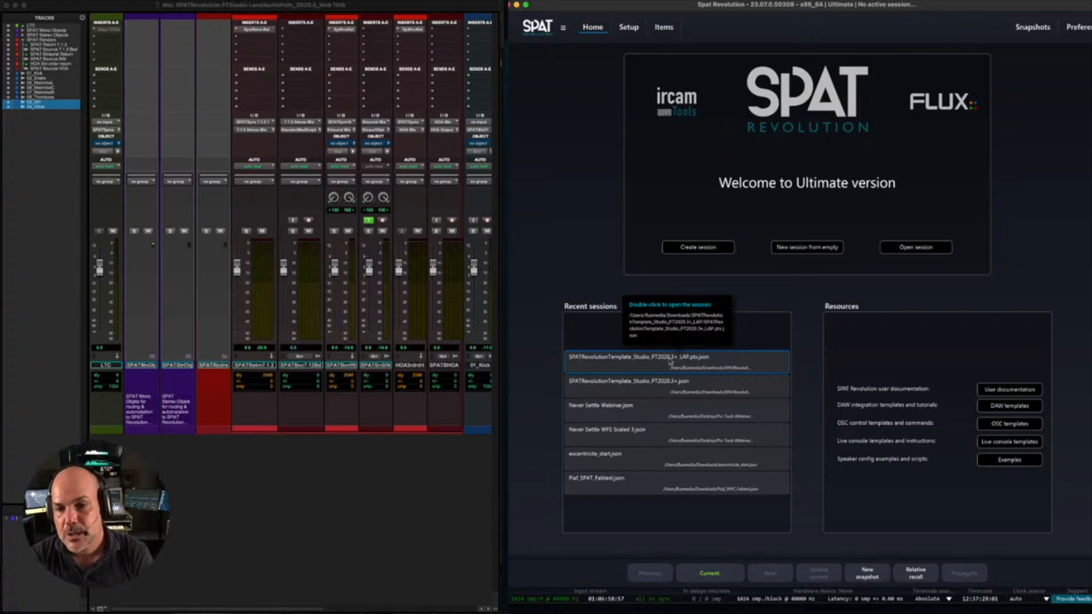
- Reopen the recent SPATRevolutionTemplate_Studio_PT2020.3+_LAP session, show its setup graph and unmute the HOA Mix 1 room
double_click(662, 363)
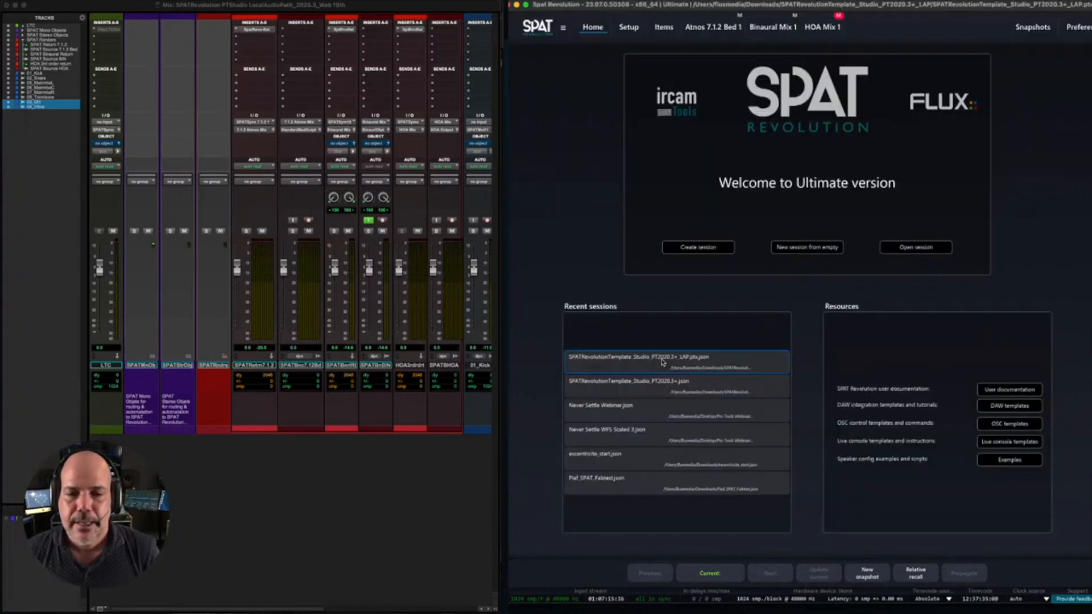
left_click(627, 29)
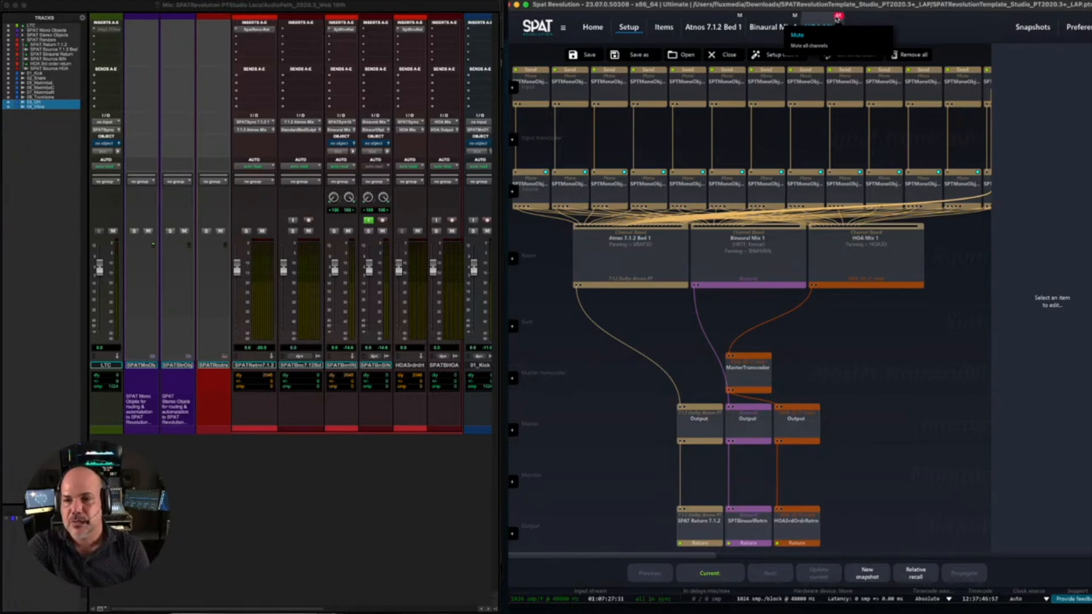
left_click(837, 16)
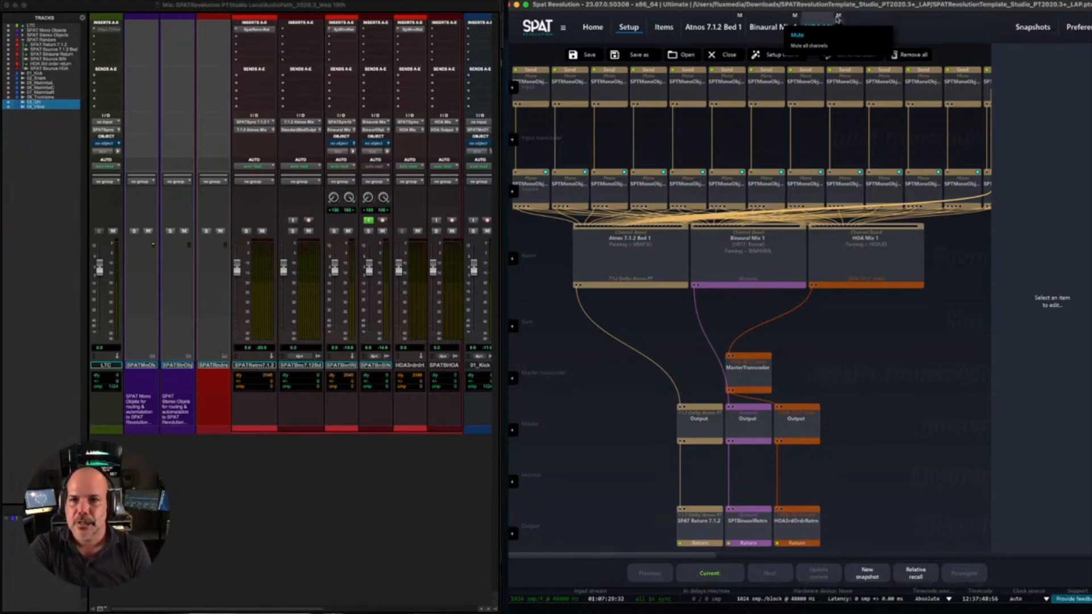
- Try to lower the SPAT Bounce BIN track's fader in the Pro Tools mixer
left_click(331, 490)
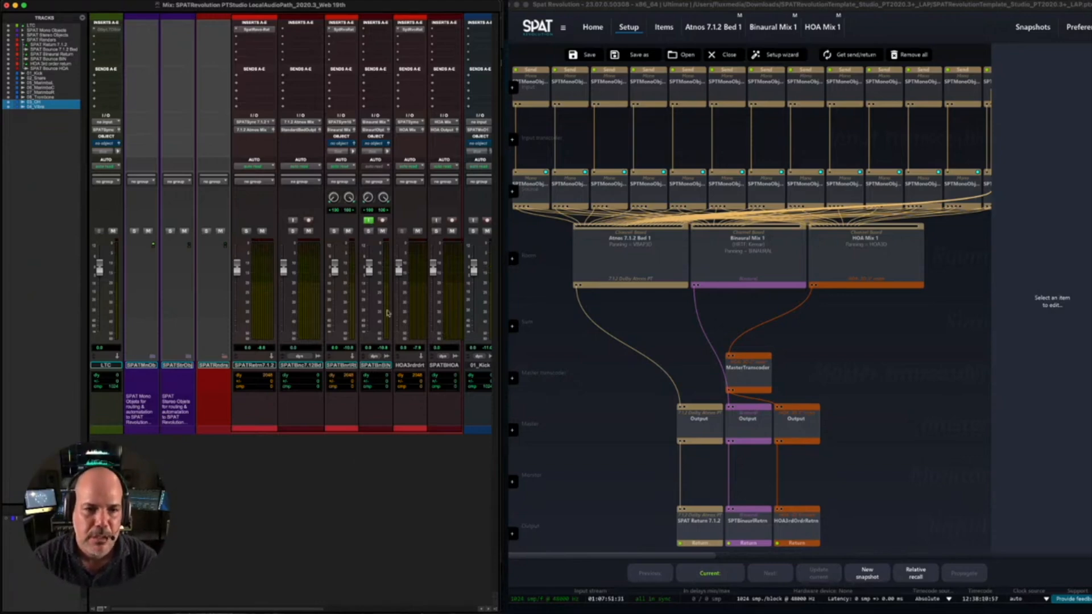
left_click_drag(368, 269, 368, 277)
left_click(368, 277, "alt")
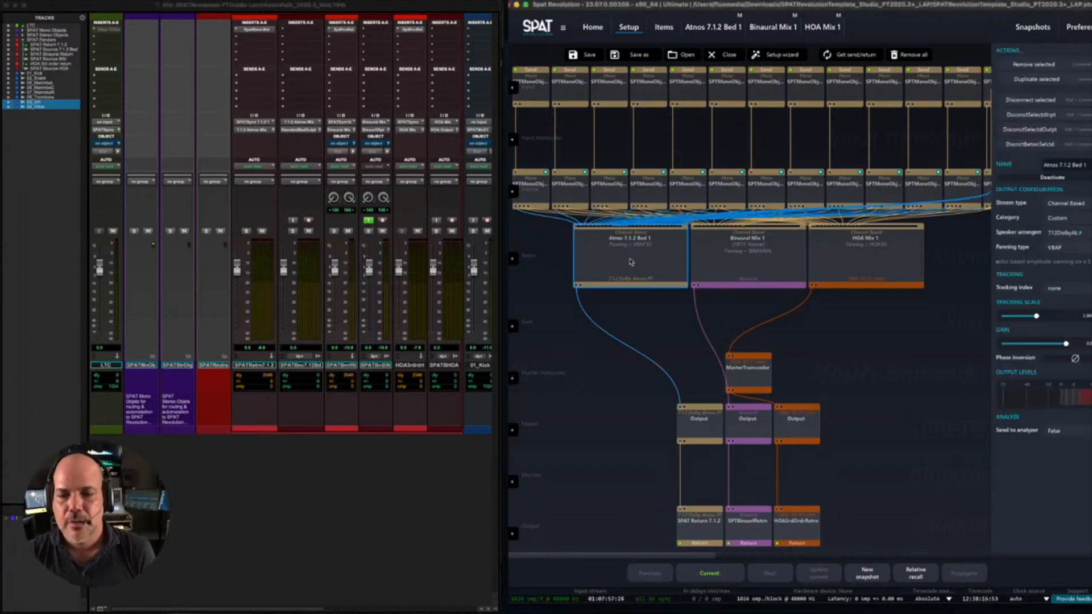
- Open the Atmos 7.1.2 Bed 1 room in SPAT Revolution and start playback in Pro Tools
double_click(629, 262)
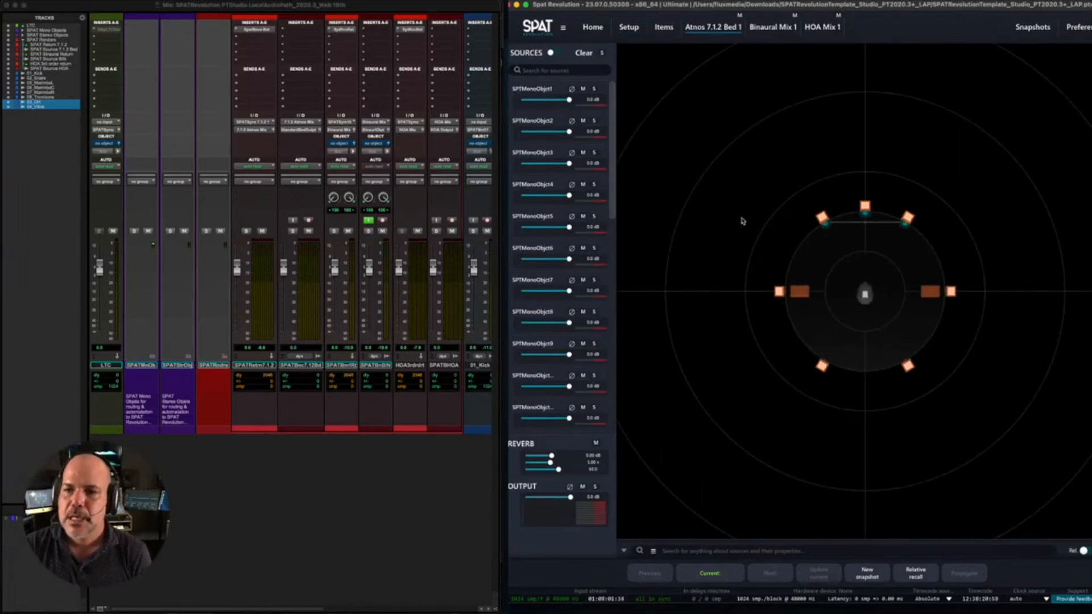
scroll(744, 221, "up", 3)
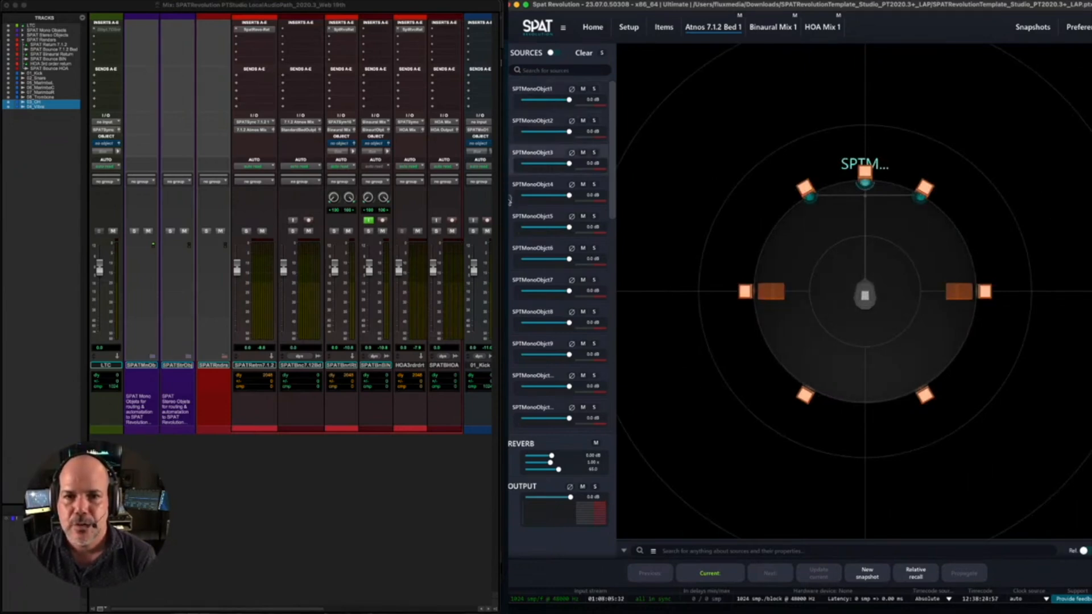
left_click_drag(610, 214, 610, 184)
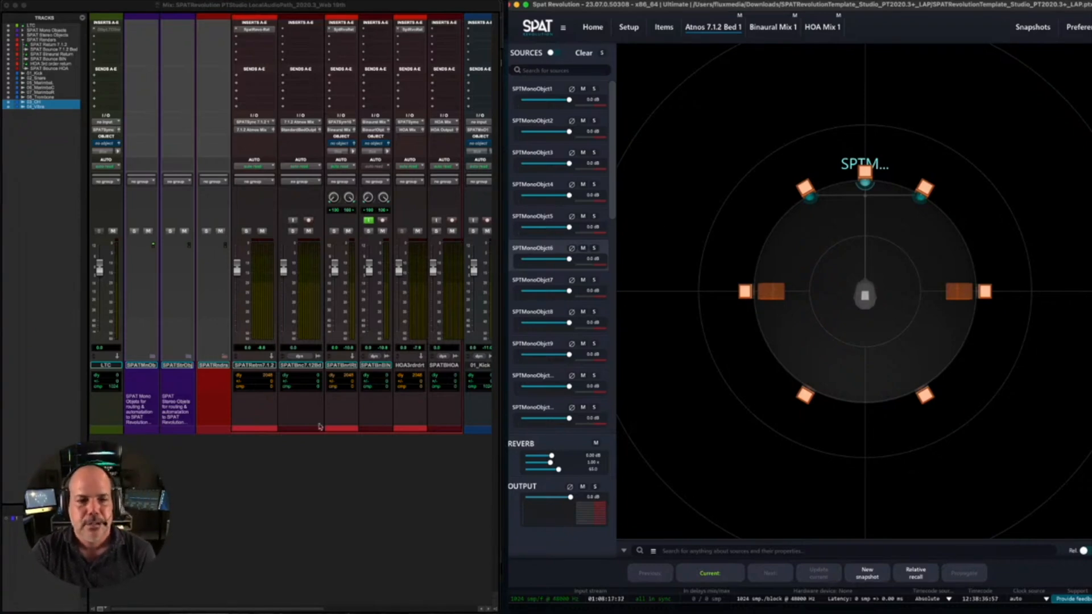
left_click(318, 455)
key("space")
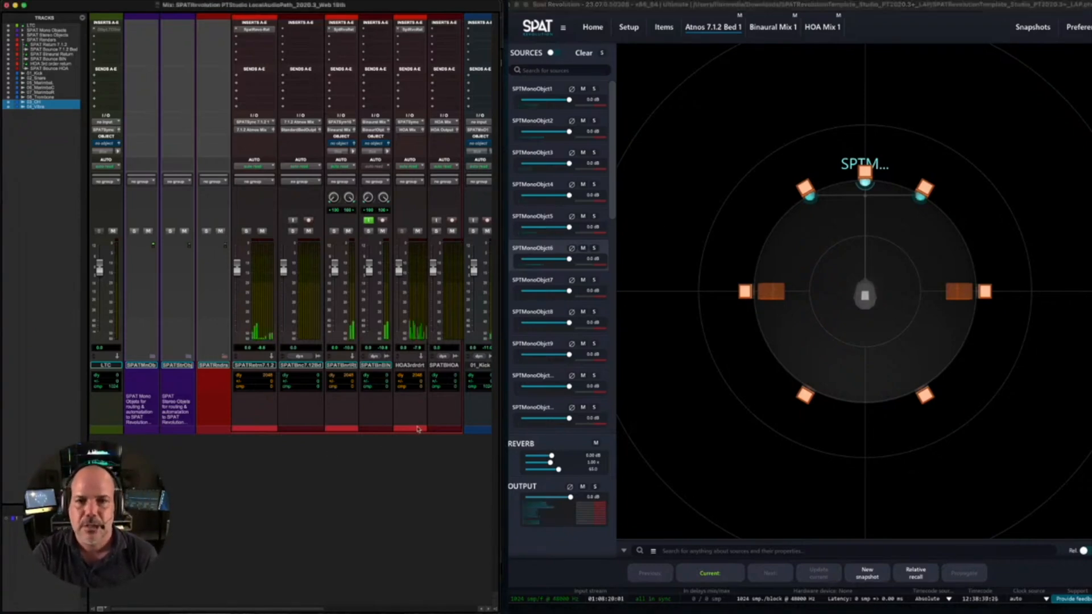
- Solo SPAT mono objects 1 and 2 in turn and move each outside the speaker ring towards the front-right speaker
left_click(599, 90)
left_click(594, 89)
left_click_drag(865, 187, 901, 150)
left_click(594, 89)
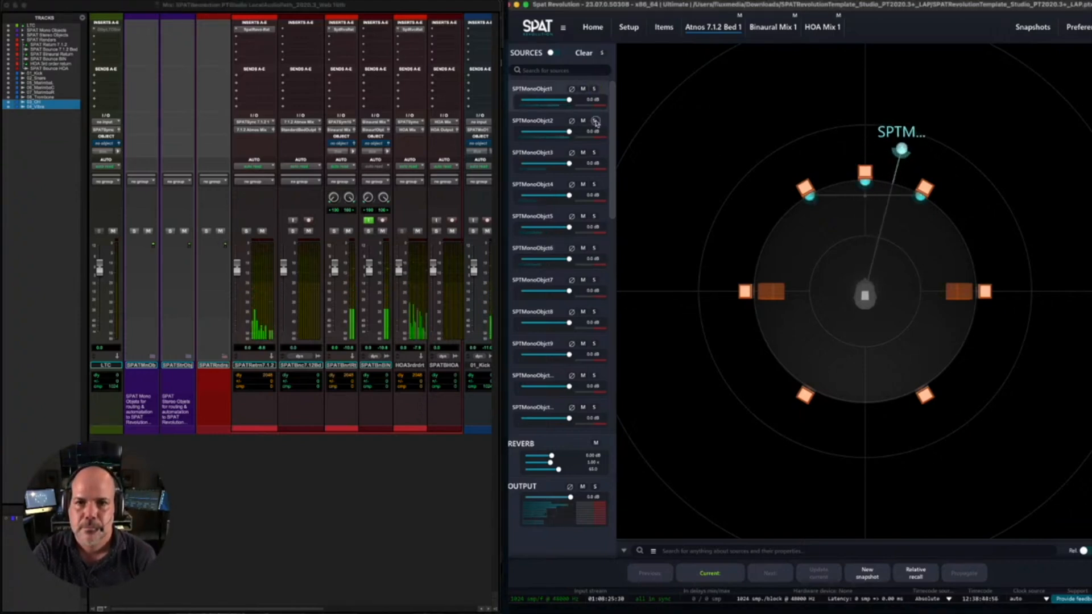
left_click(595, 122)
left_click_drag(865, 181, 919, 149)
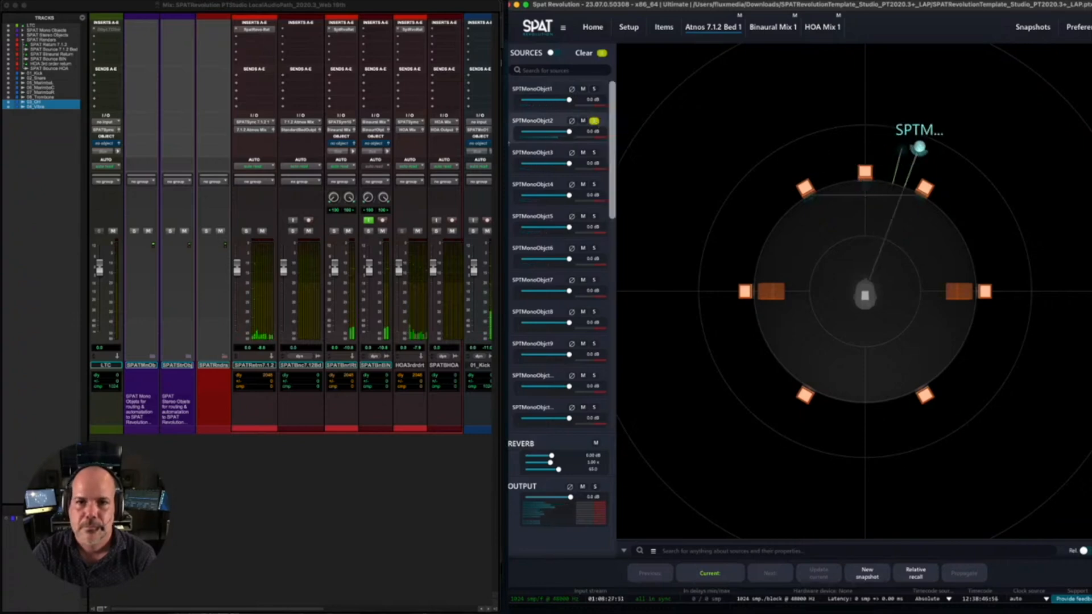
- Solo SPAT mono objects 3 and 4 in turn and move each outside the speaker ring near the front-left speaker
left_click(594, 152)
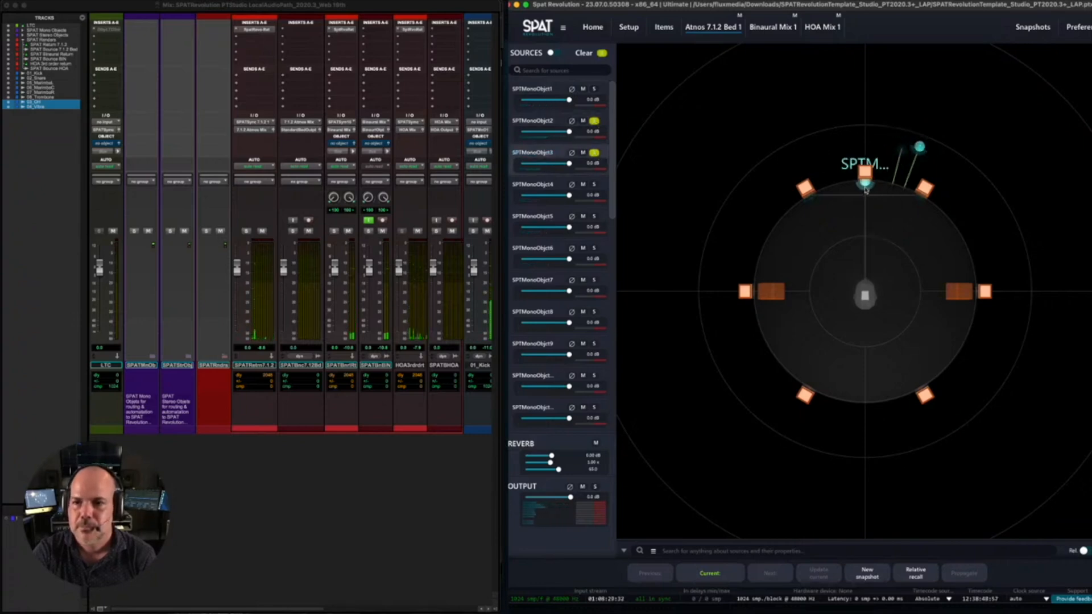
left_click_drag(864, 186, 764, 160)
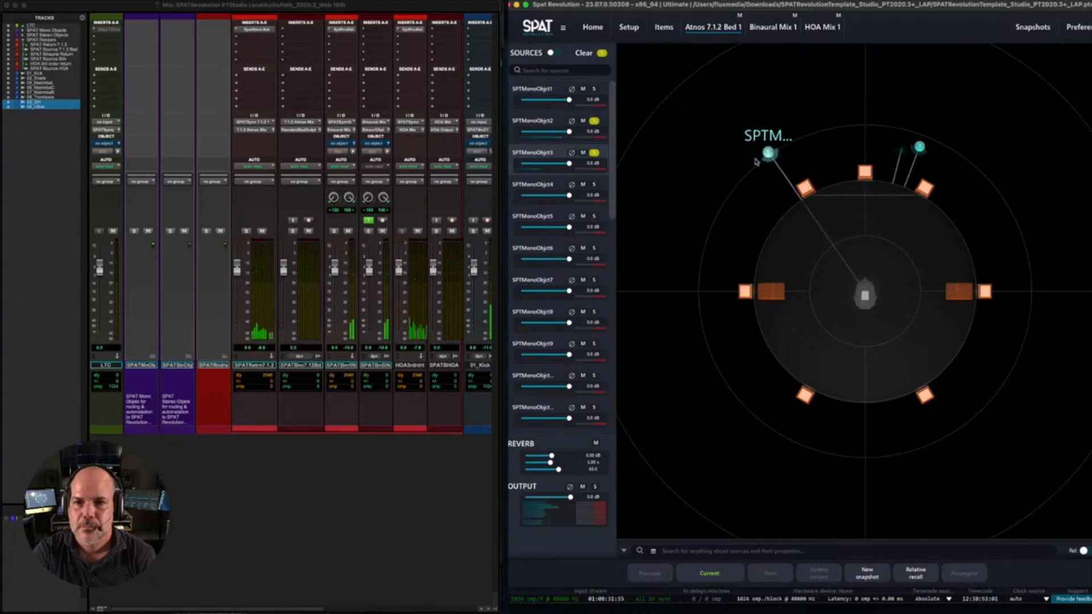
left_click(594, 152)
left_click(595, 184)
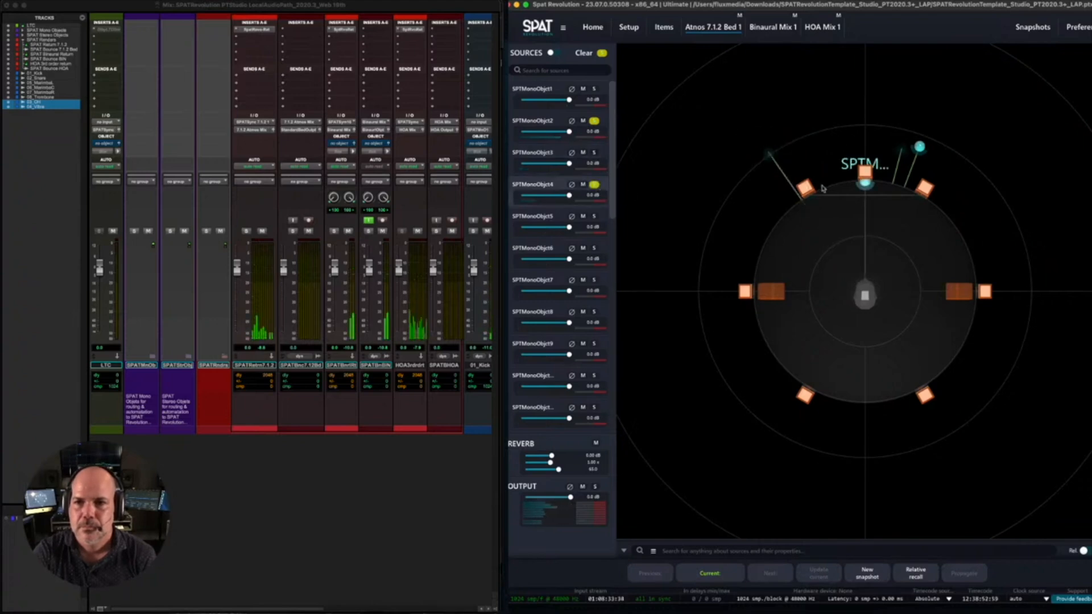
left_click_drag(865, 190, 790, 152)
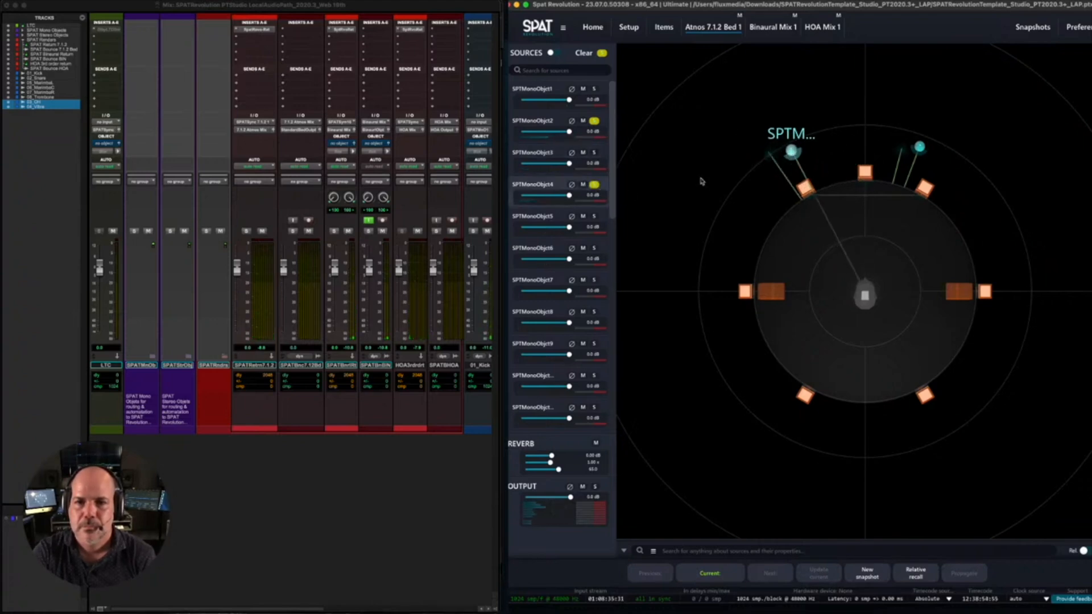
- Unsolo SPAT mono object 4, then solo mono object 5 and move it outside the speaker ring between the front-left and centre speakers
left_click(594, 185)
left_click(594, 216)
left_click_drag(864, 189, 812, 132)
left_click(594, 216)
left_click(593, 216)
left_click(594, 217)
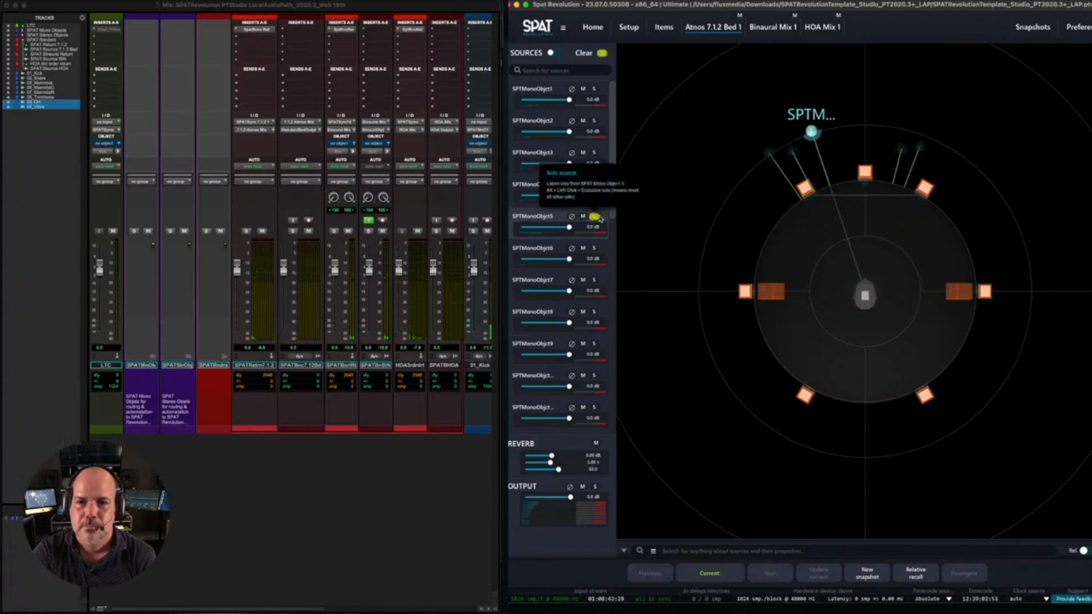
- Solo SPAT mono object 6, move it straight outward beyond the centre speaker, and release the solo
left_click(594, 248)
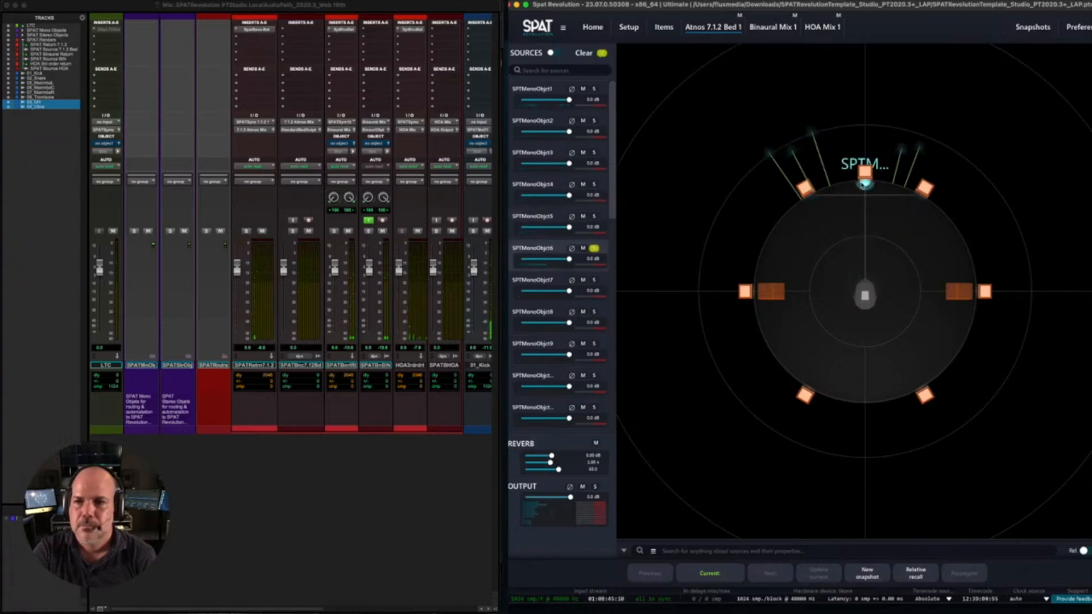
left_click_drag(864, 161, 865, 140)
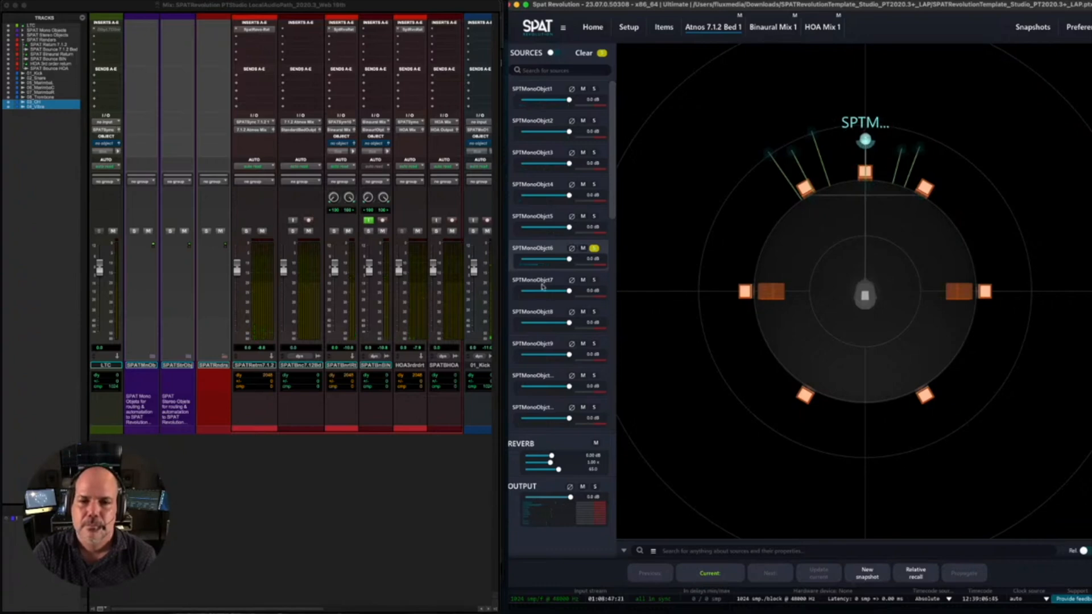
left_click(594, 280)
left_click(593, 280)
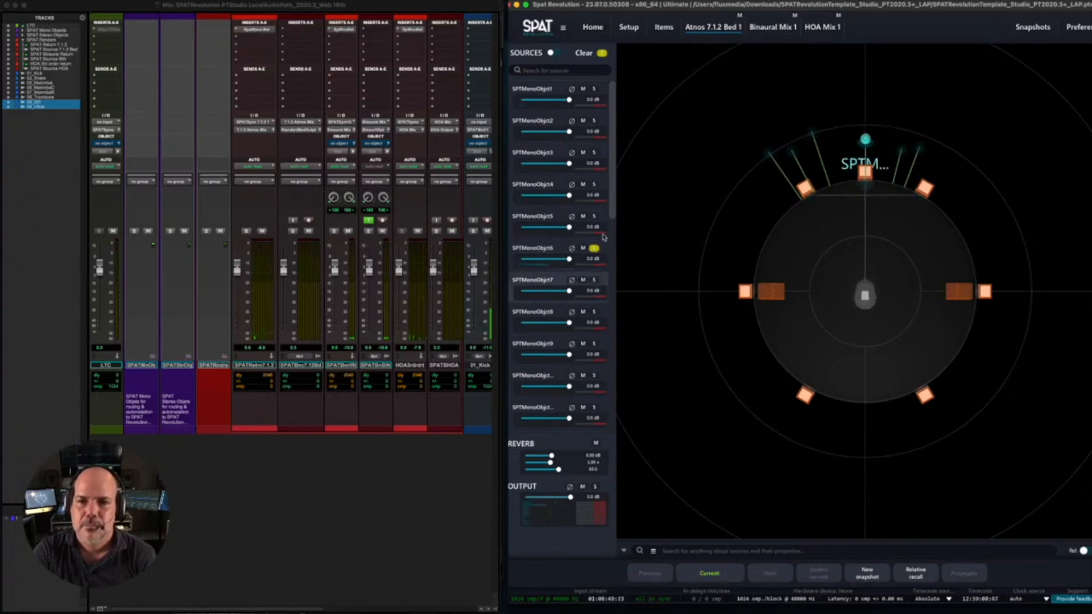
left_click(594, 249)
- Move SPAT stereo object 1 outside the ring near the front-right speaker, and solo stereo object 2 and move it outside near the front-left speaker
left_click_drag(609, 208, 613, 452)
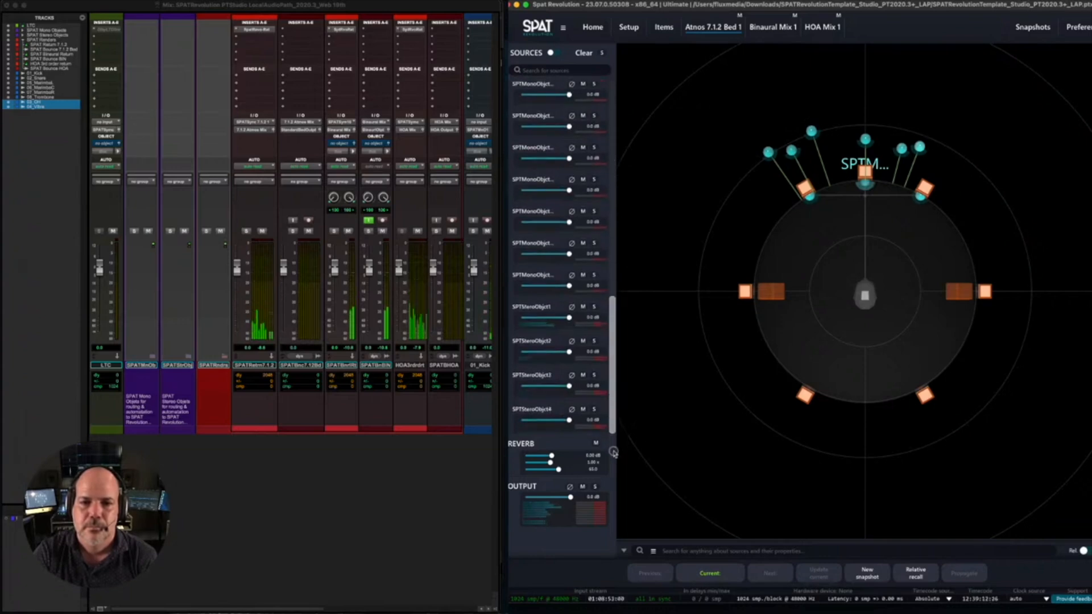
left_click(552, 308)
left_click_drag(810, 196, 889, 106)
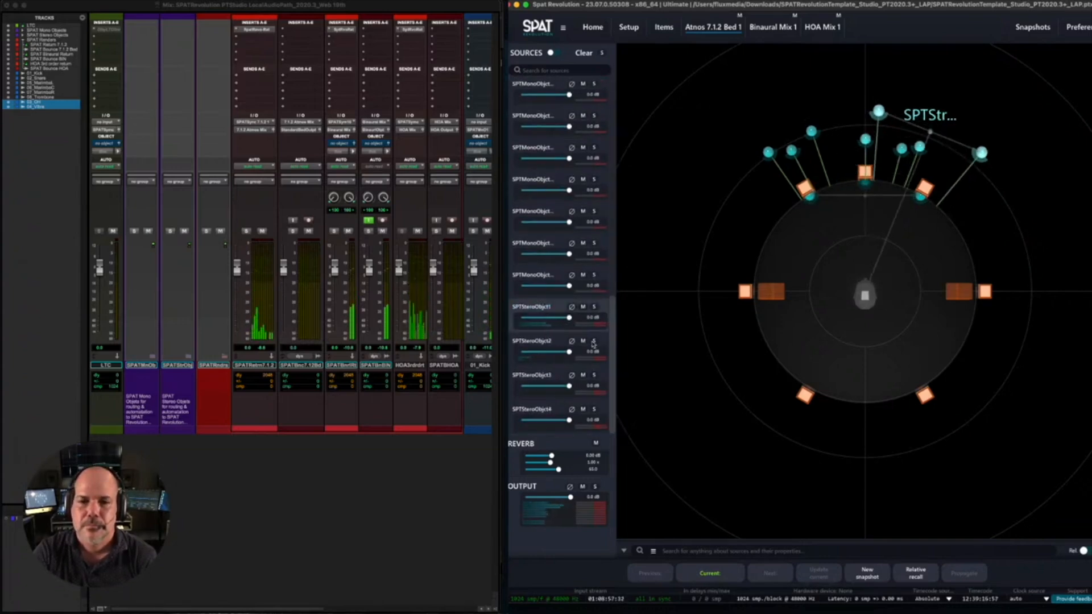
left_click(593, 341)
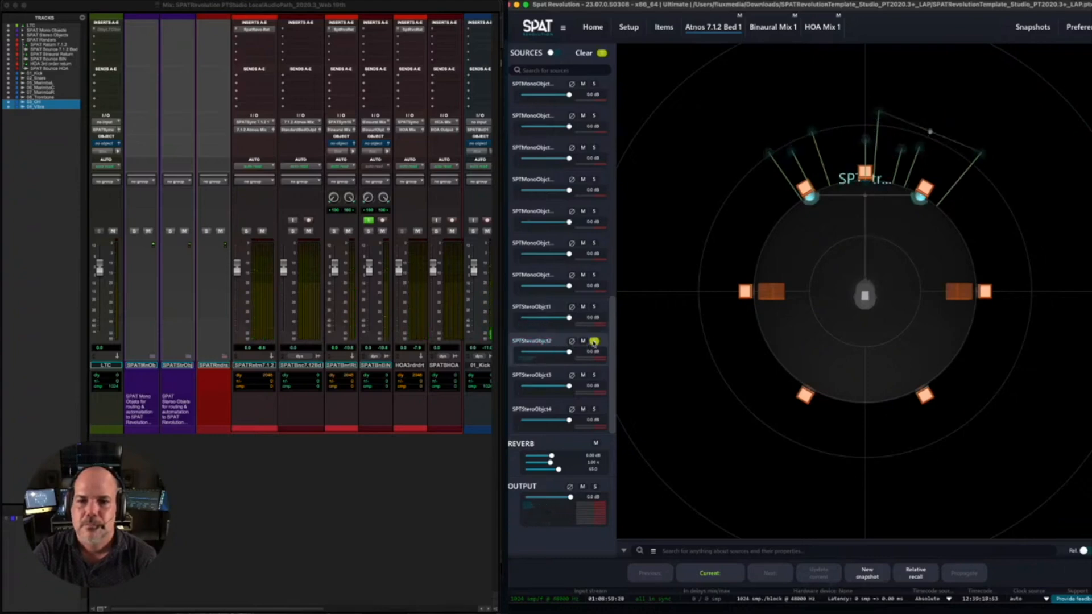
left_click_drag(810, 197, 709, 141)
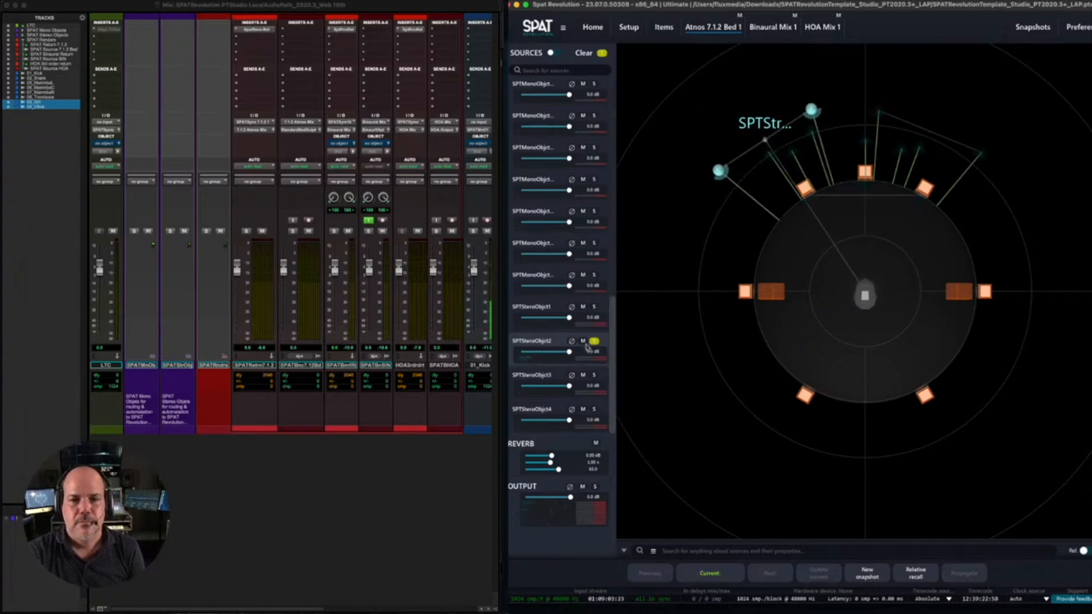
- Clear all source solos in SPAT Revolution and stop playback in Pro Tools
left_click(601, 52)
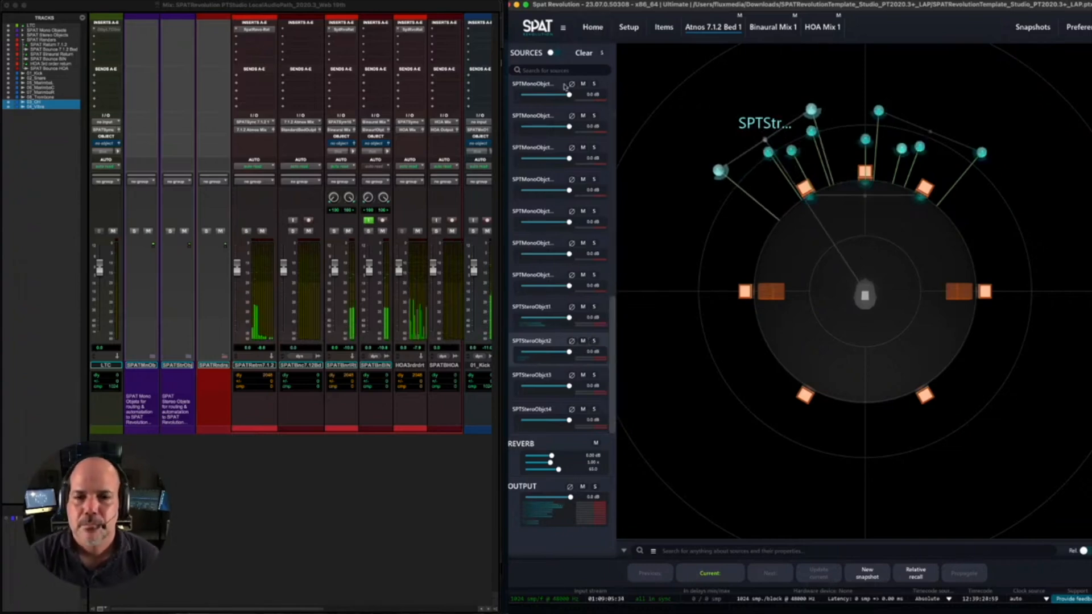
left_click(339, 478)
key("space")
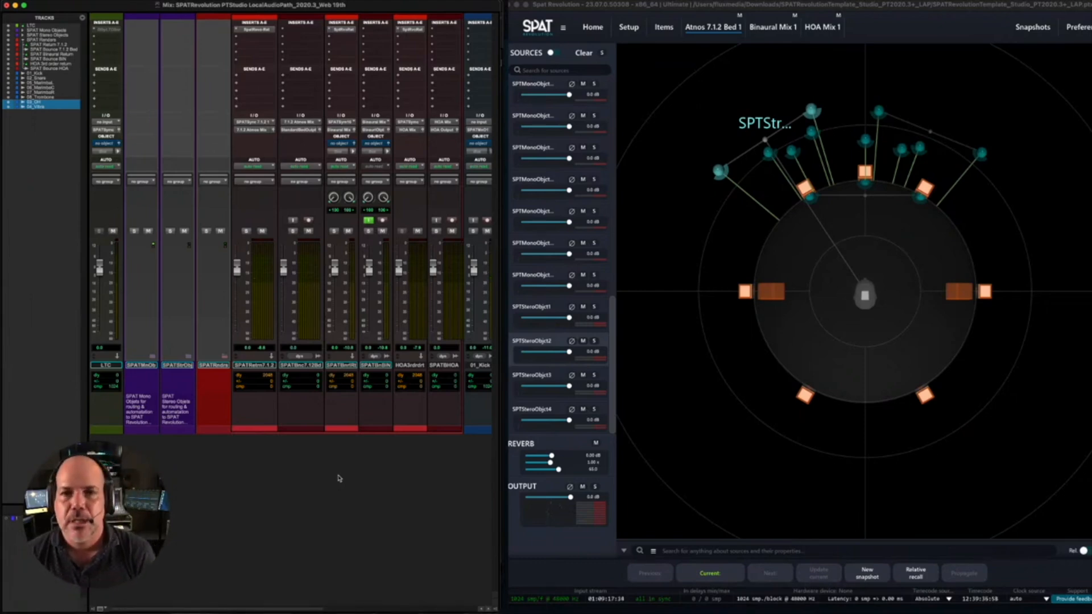
- Select the uppermost mono object visible in the scrolled SPAT Revolution source list and disable its reverb
left_click(510, 96)
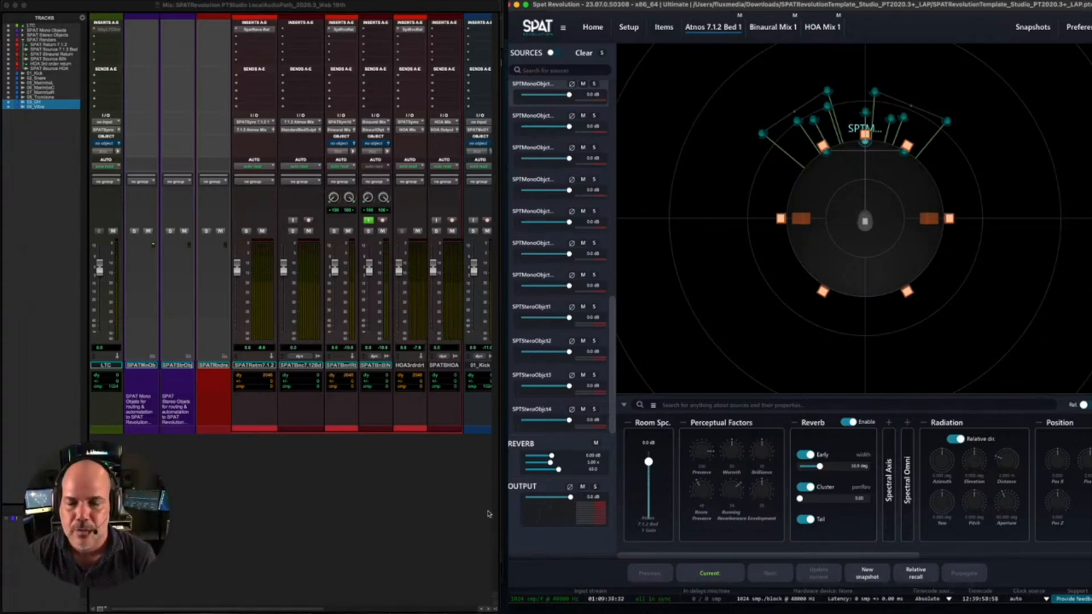
left_click(847, 423)
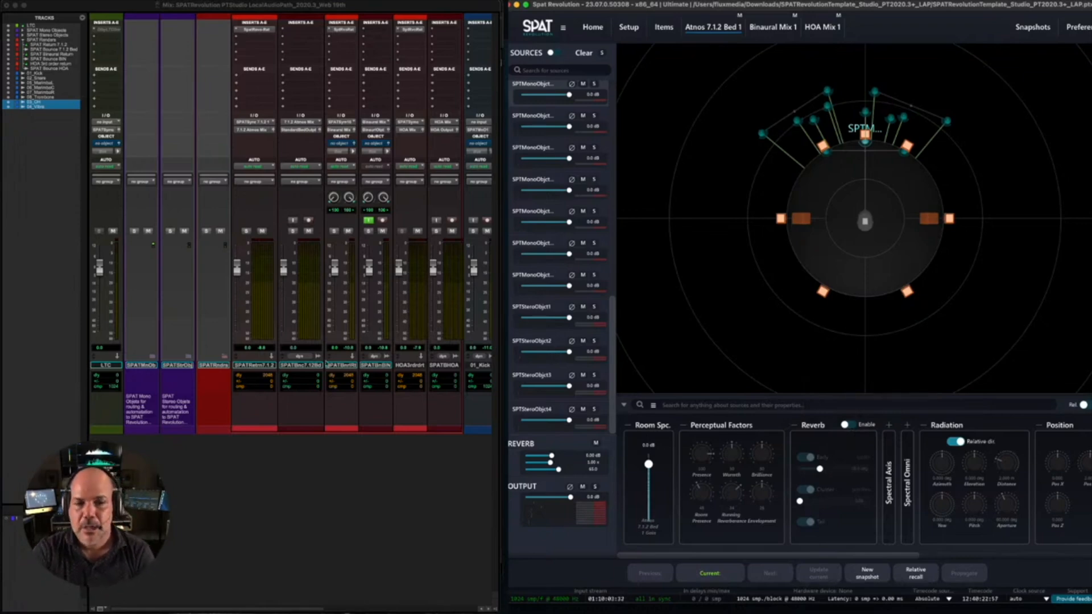
- Try to lower the 07_MarimbaR track's fader slightly in the Pro Tools mixer
scroll(220, 440, "right", 5)
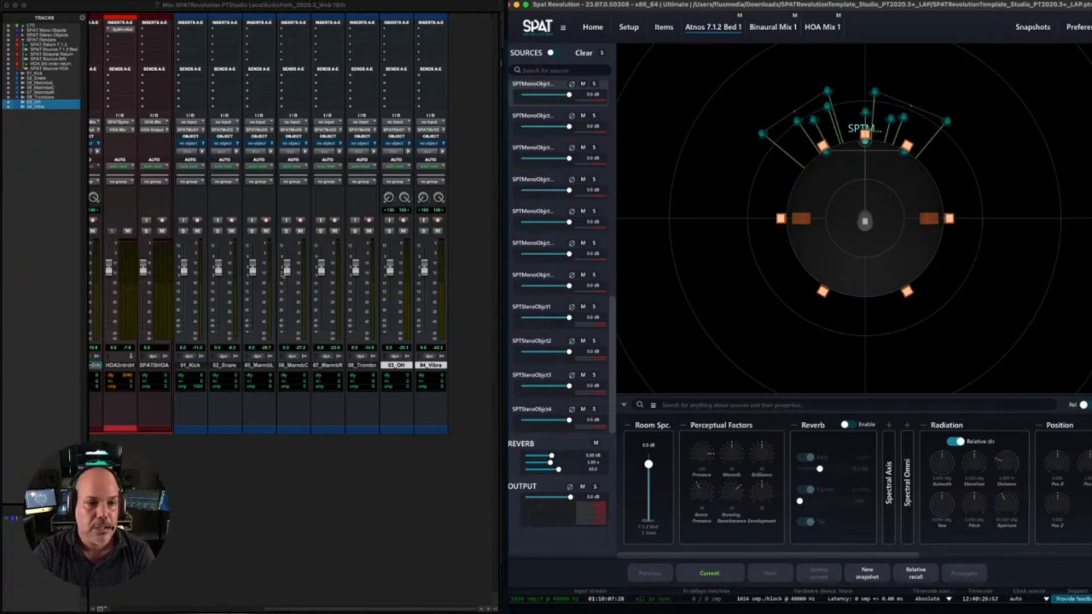
left_click_drag(321, 268, 322, 274)
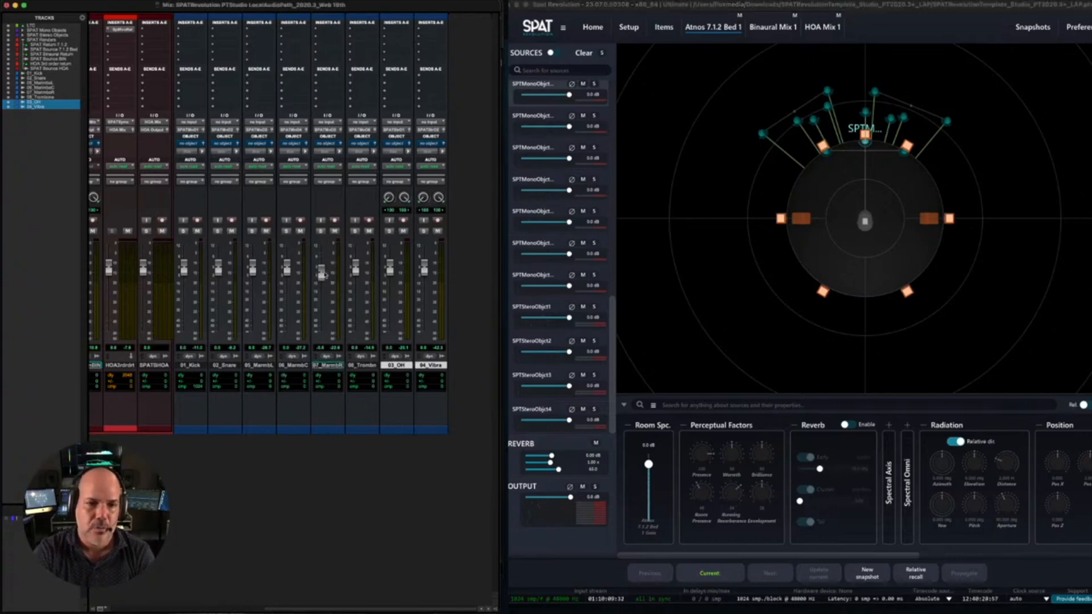
scroll(323, 274, "up", 3)
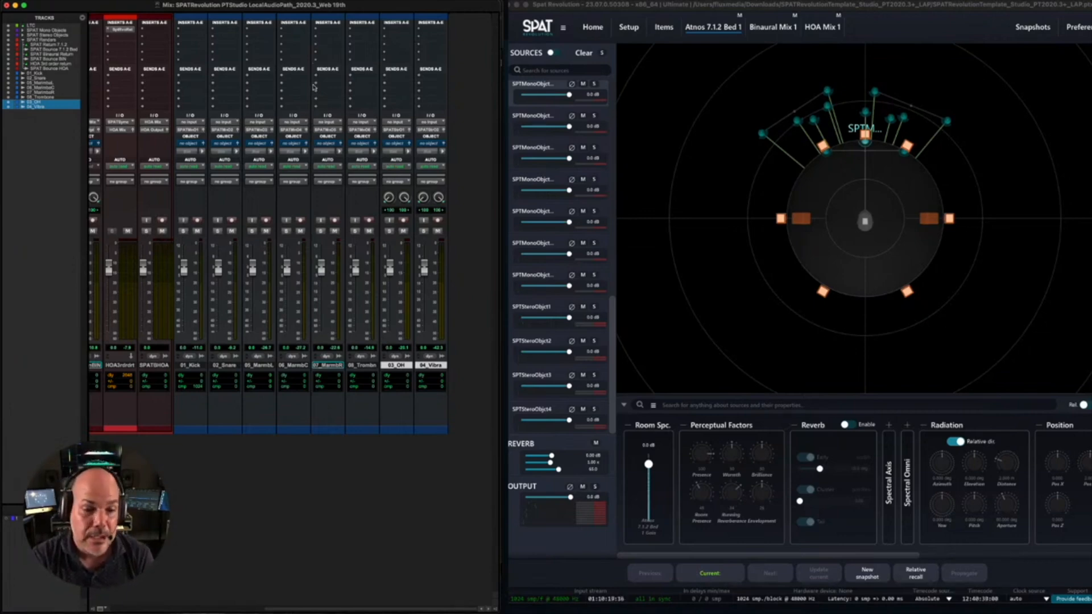
- Expand the SPAT Mono Objects folder track in the Pro Tools mixer
scroll(147, 297, "left", 6)
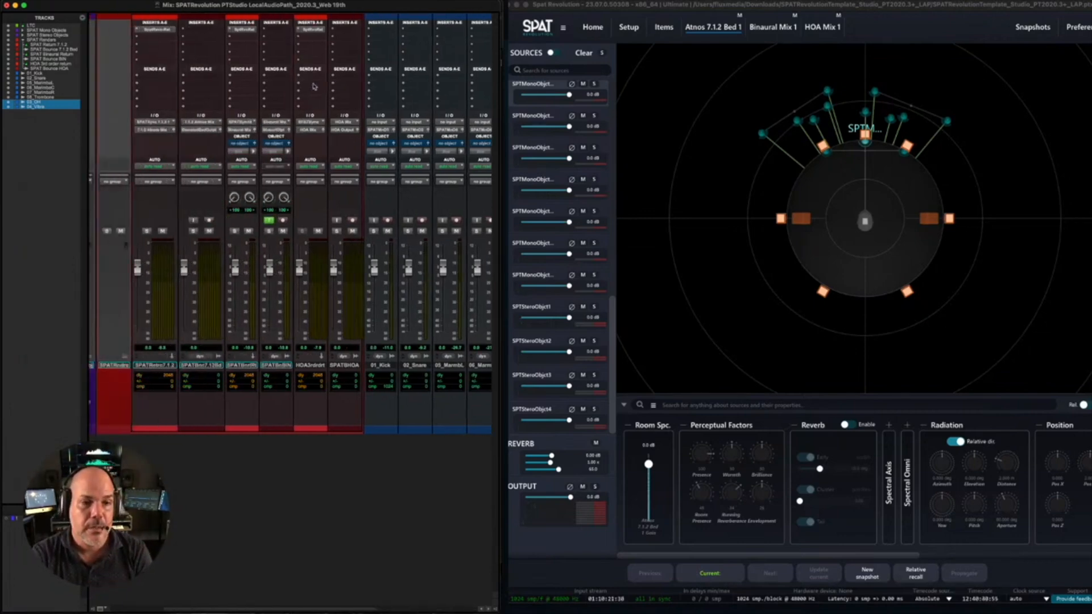
scroll(117, 342, "left", 6)
scroll(151, 364, "left", 6)
left_click(151, 369)
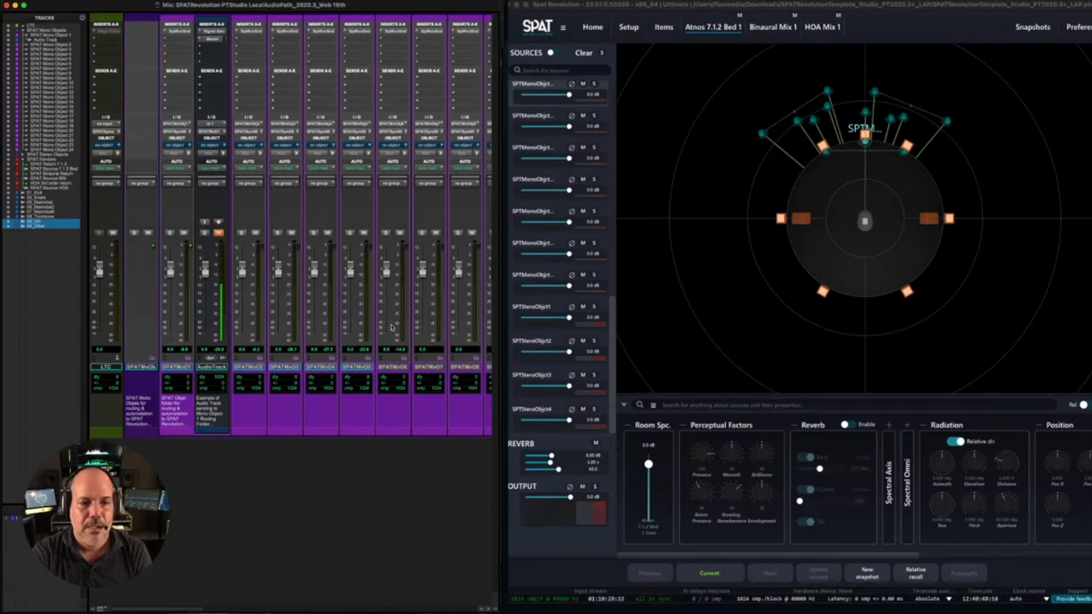
- Open the SPAT Send plug-in on SPAT Mono Object 6 and set its track name to Trombone
scroll(393, 328, "right", 6)
scroll(394, 327, "right", 1)
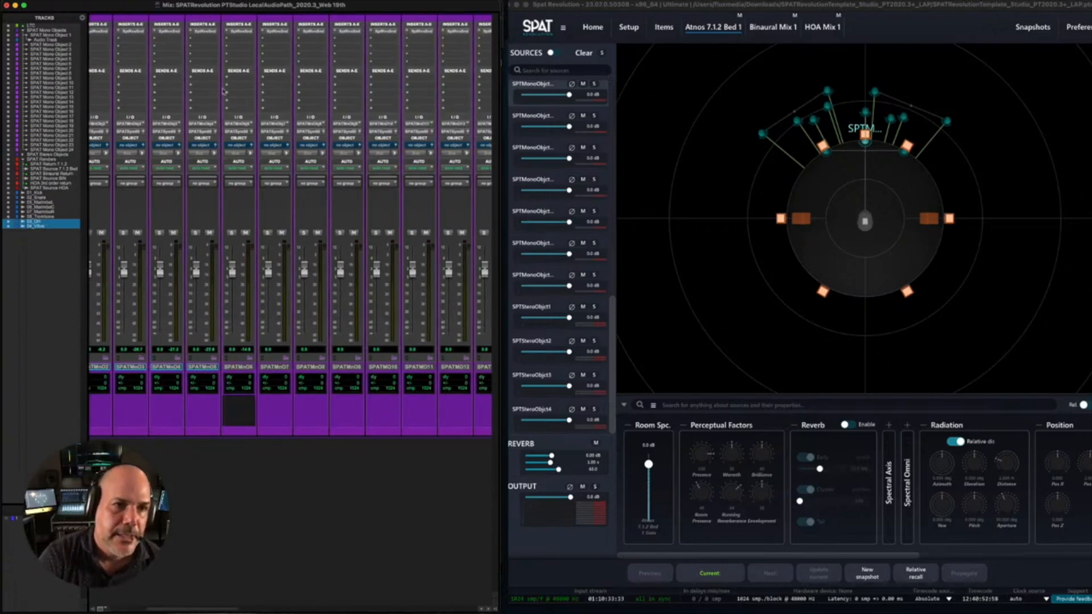
left_click(240, 33)
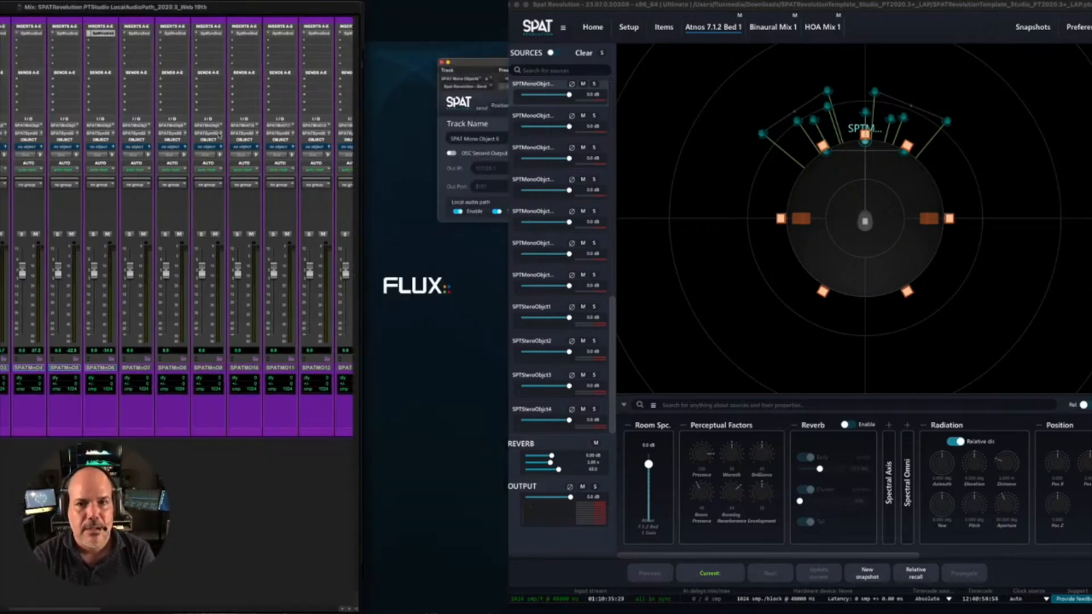
left_click_drag(493, 66, 271, 106)
left_click(256, 180)
type("Trombone")
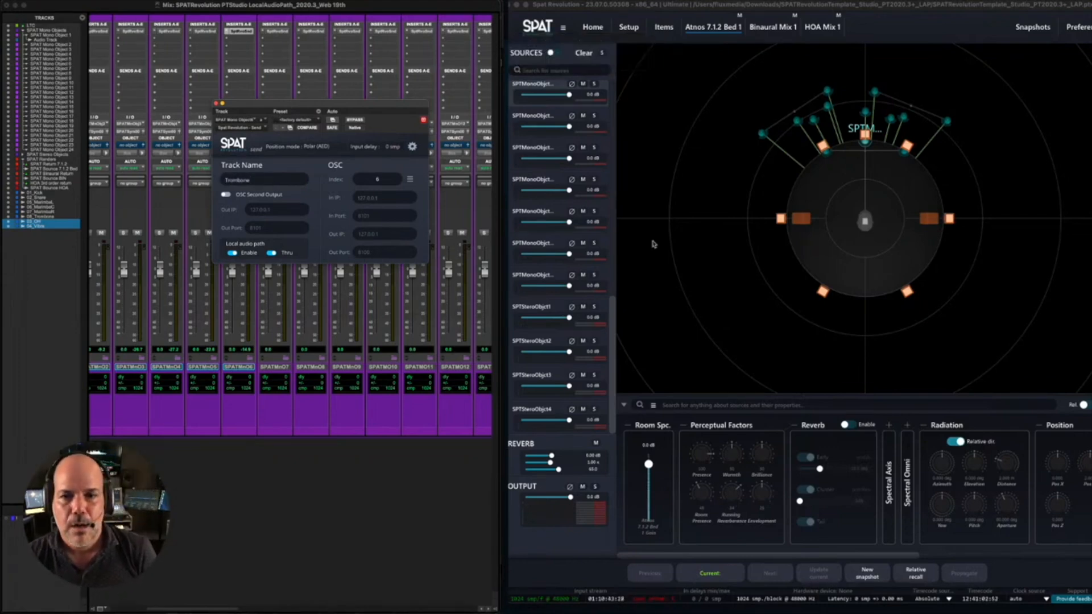
- Find the renamed source in SPAT Revolution's source list by filtering for "trom", and clear the filter
left_click_drag(614, 311, 623, 67)
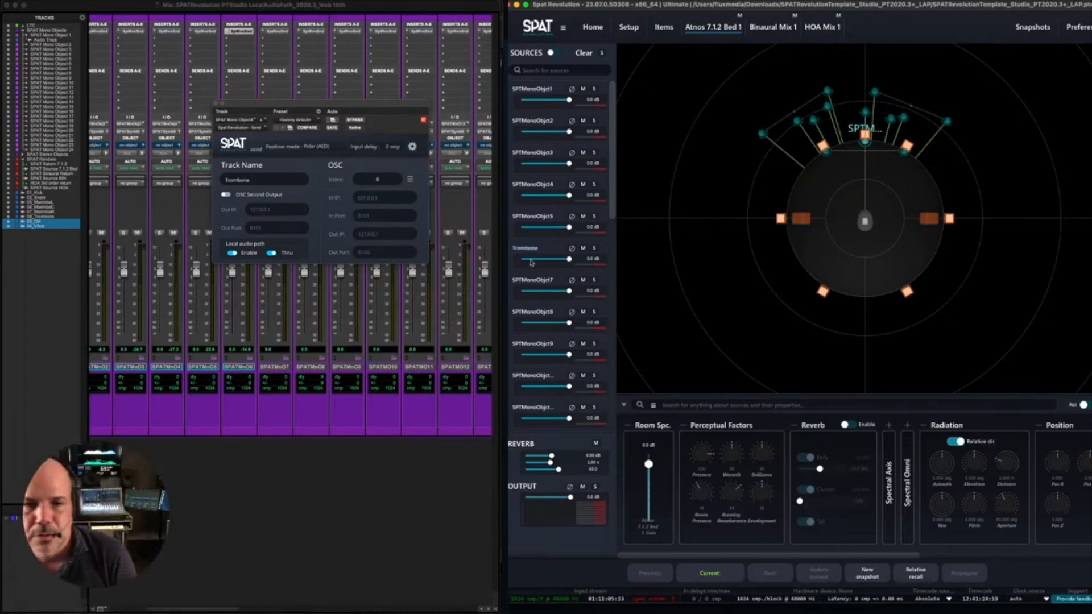
left_click(549, 74)
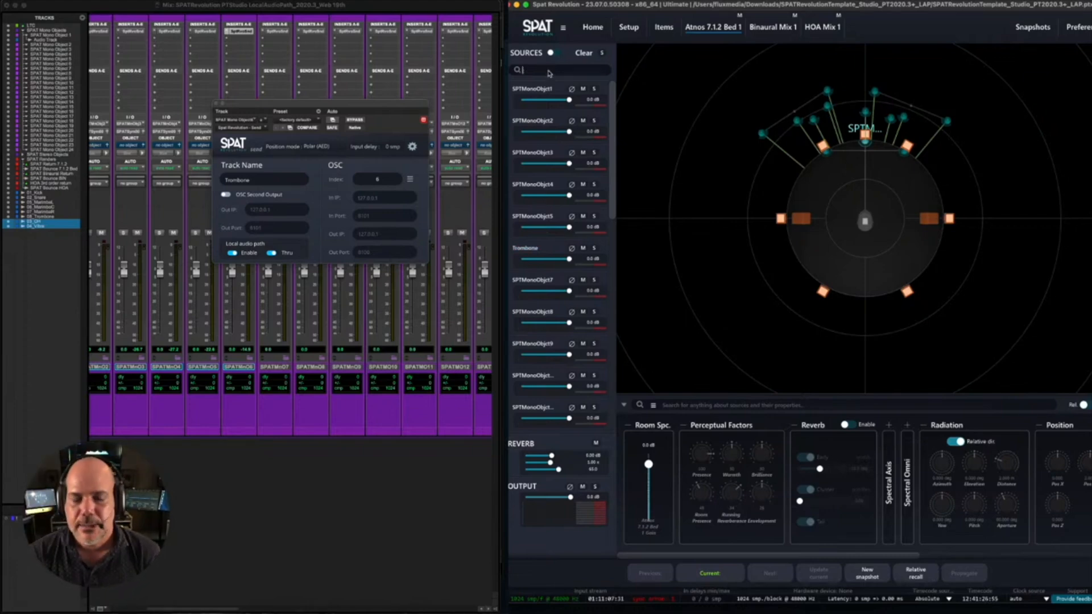
type("trpm")
key("BackSpace")
key("BackSpace")
key("BackSpace")
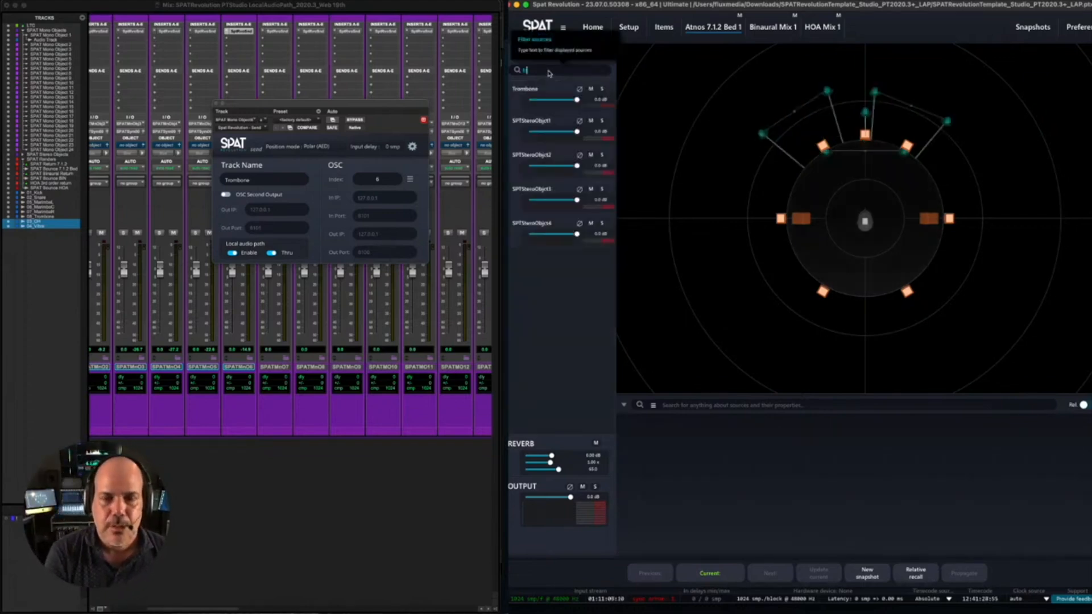
type("rom")
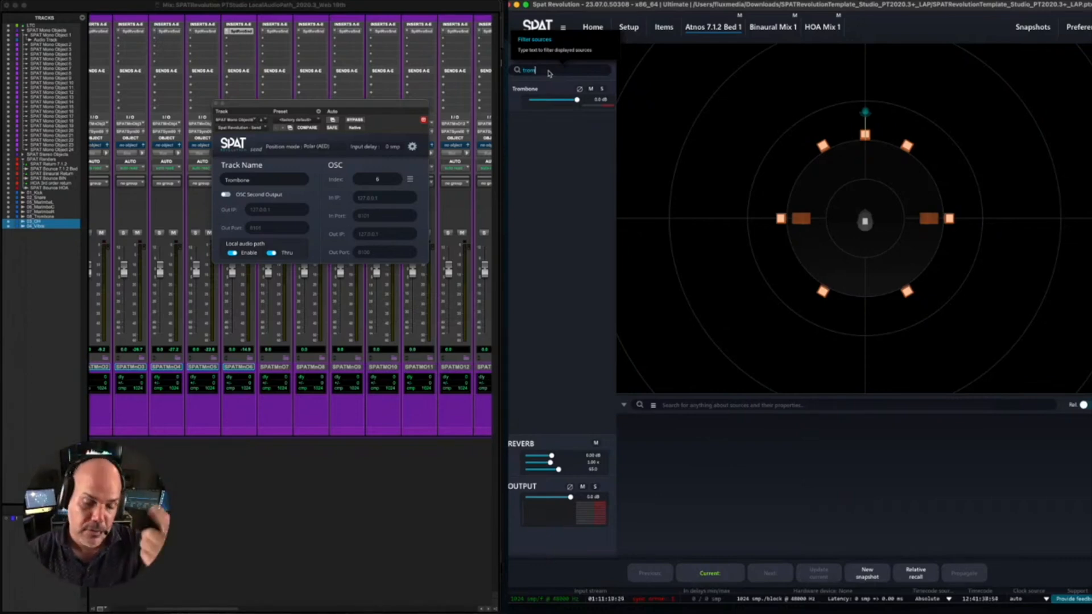
key("BackSpace")
key("BackSpace")
key("BackSpace")
key("BackSpace")
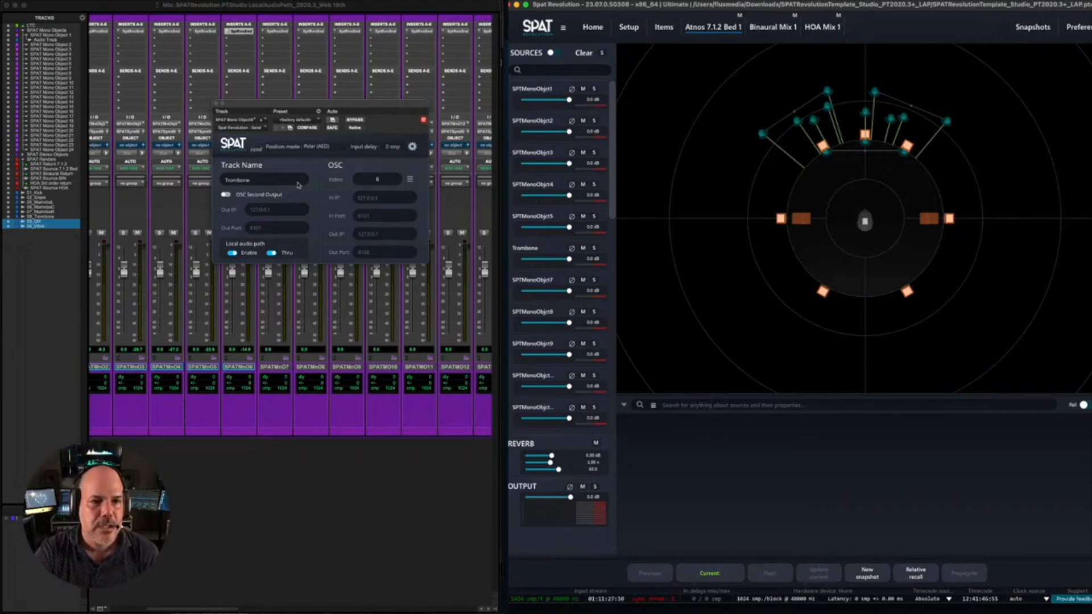
- View the plug-in automation parameters of the SPAT Send insert on SPAT Mono Object 6 and close the dialog
left_click_drag(261, 105, 258, 112)
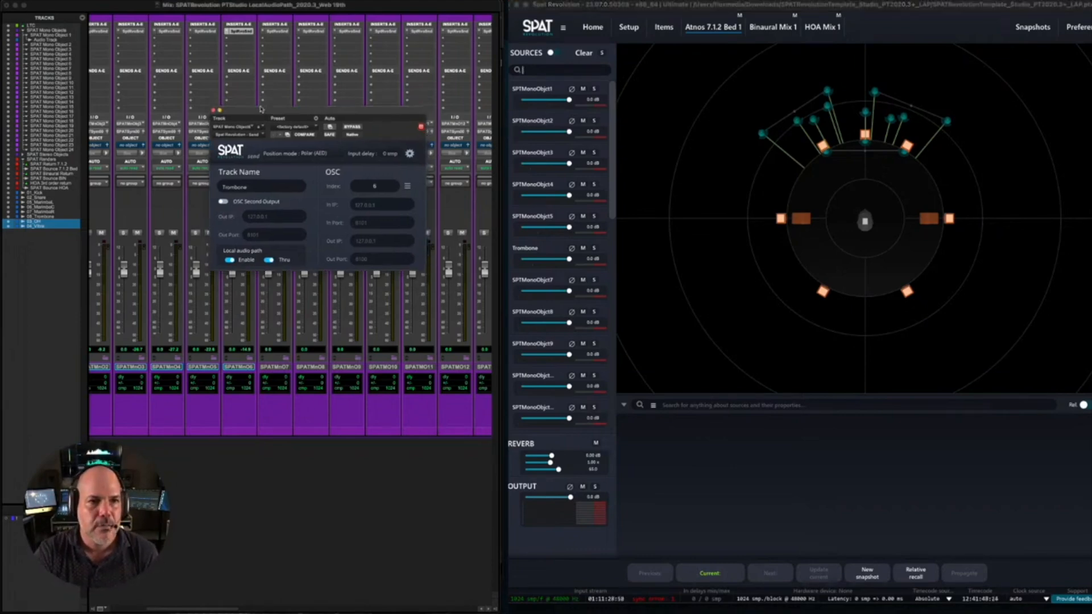
right_click(250, 31)
left_click(260, 78)
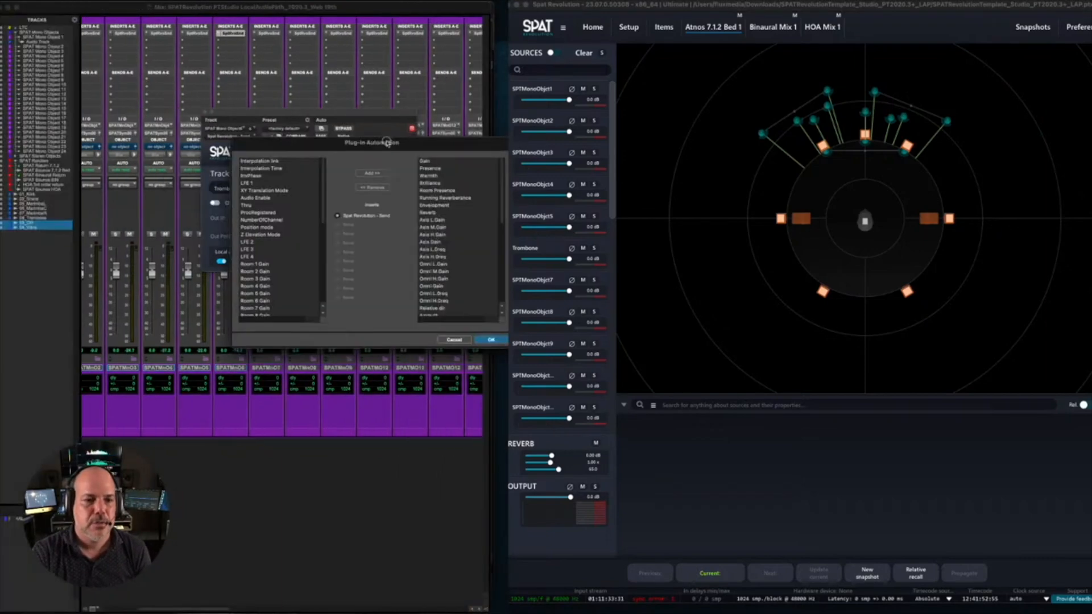
left_click(397, 342)
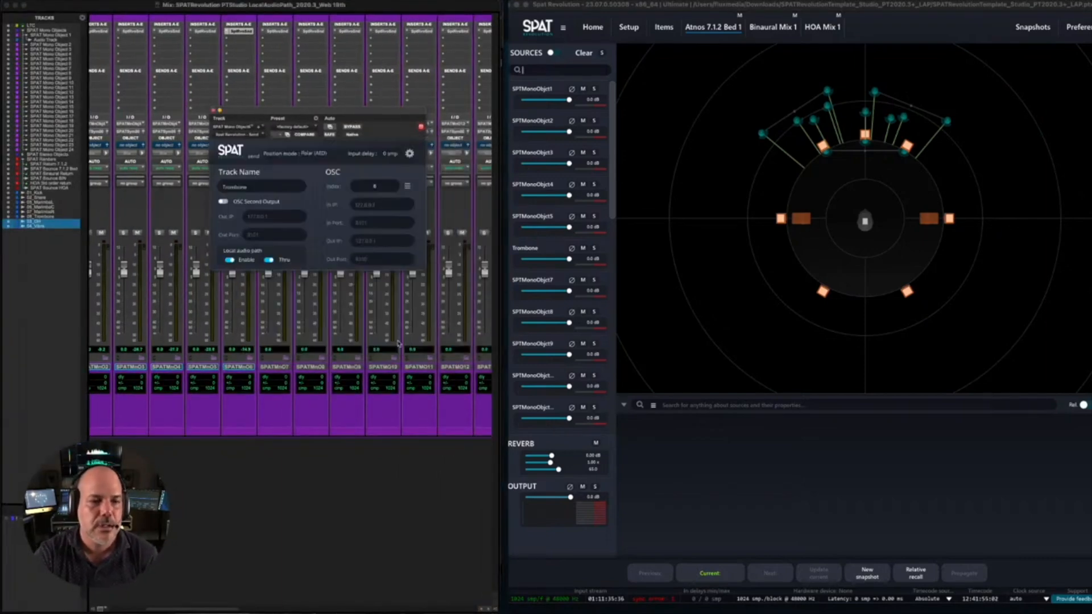
- Switch Pro Tools to the Edit window with the SPAT Send plug-in closed, and hide the clip list to widen the timeline
left_click(193, 470)
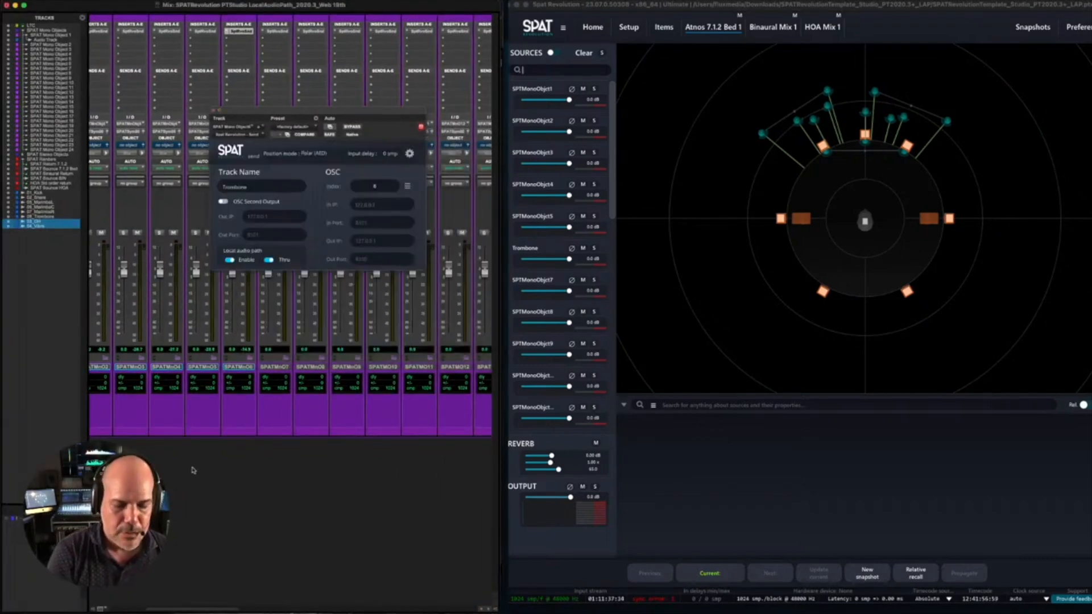
key("super+equal")
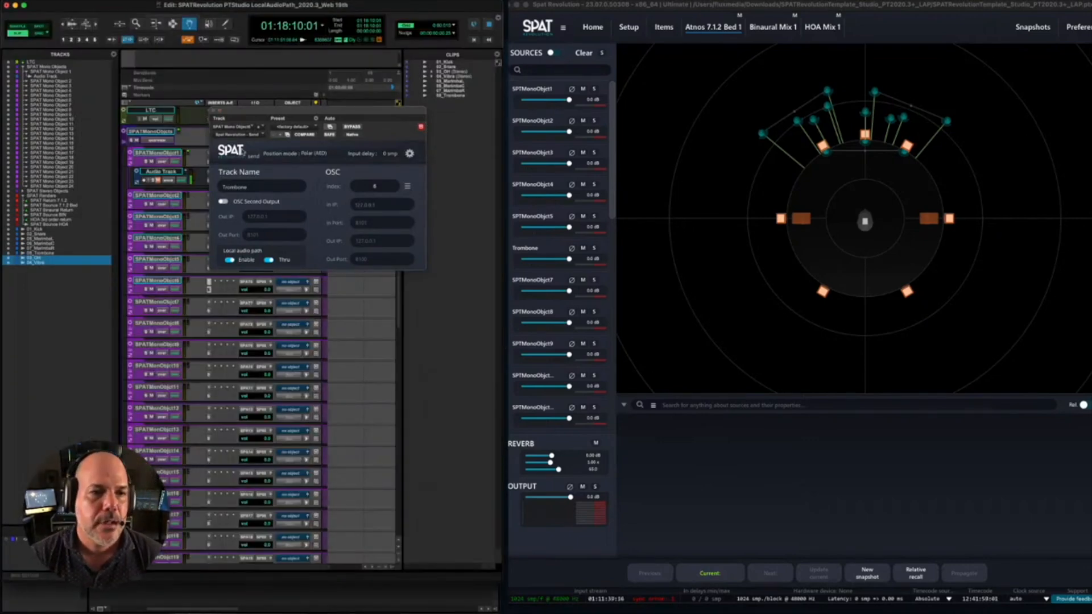
left_click(214, 111)
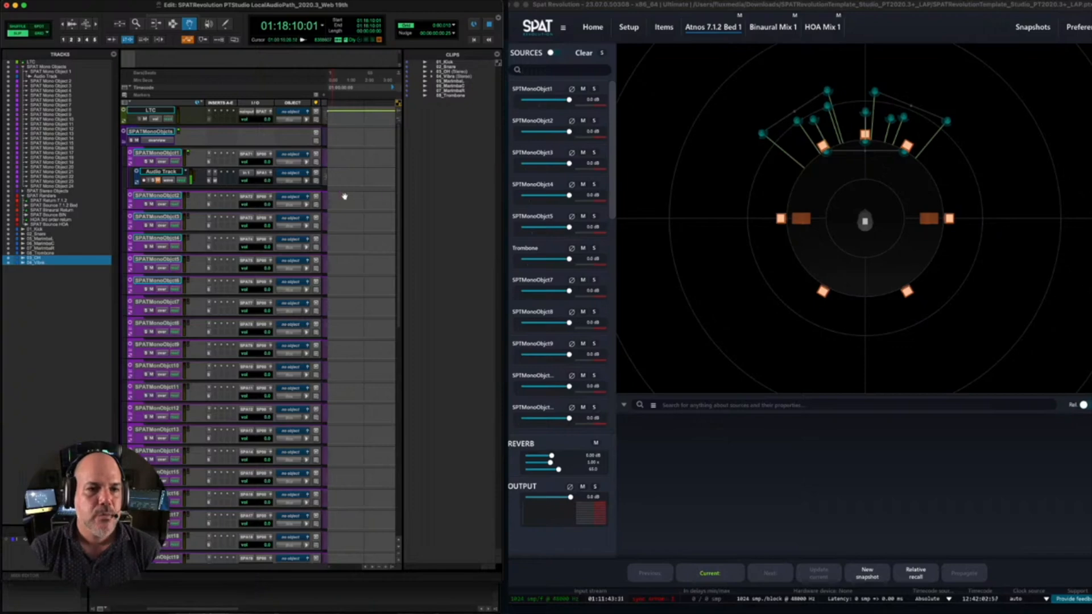
left_click_drag(403, 186, 457, 313)
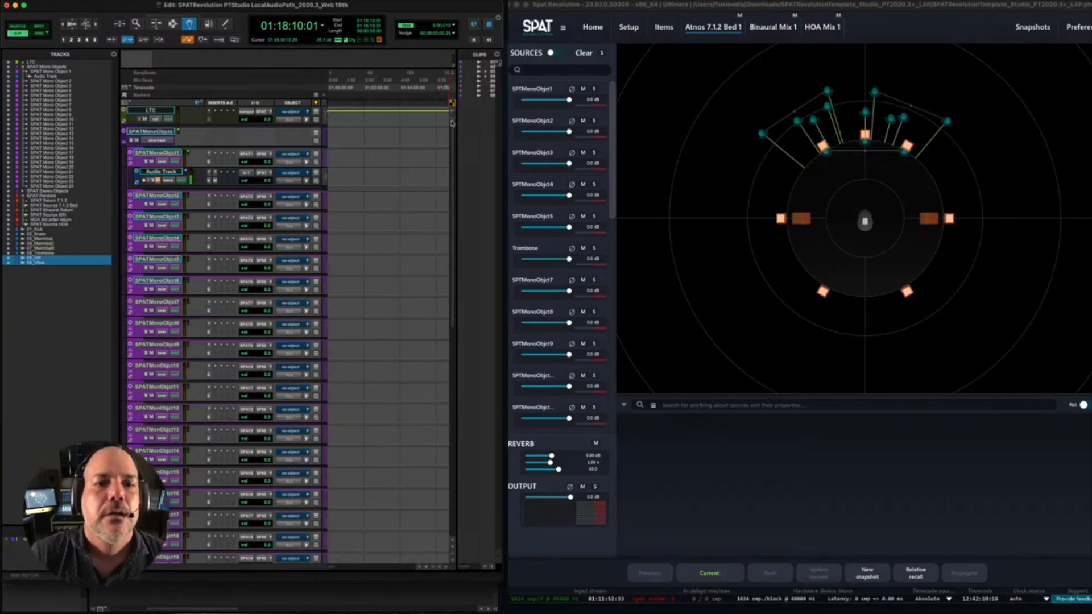
left_click(449, 567)
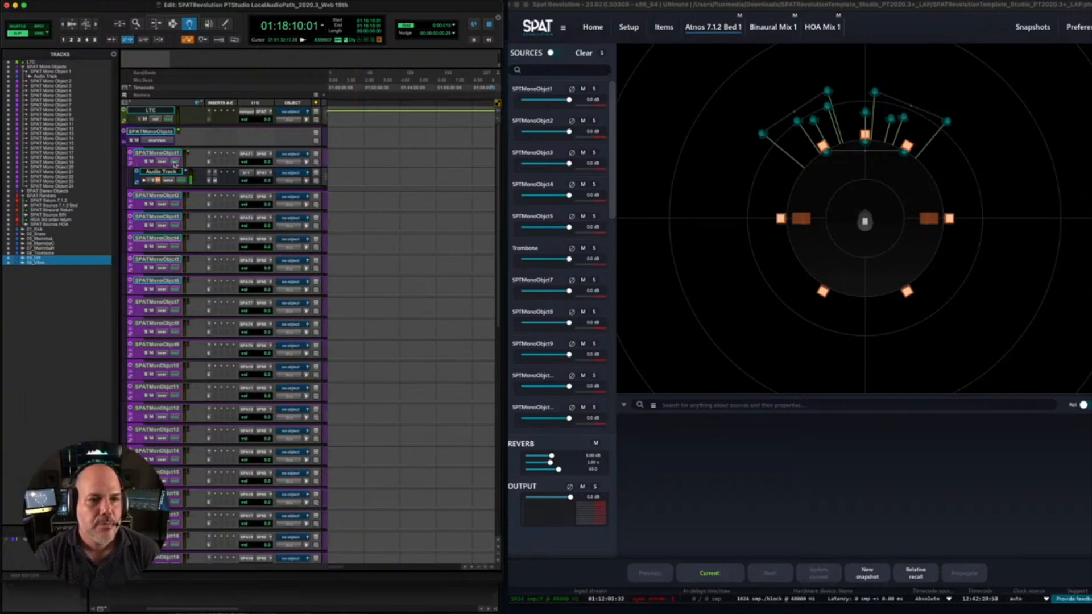
- Set the automation mode of the SPAT Mono Object 1 track to write
left_click(174, 163)
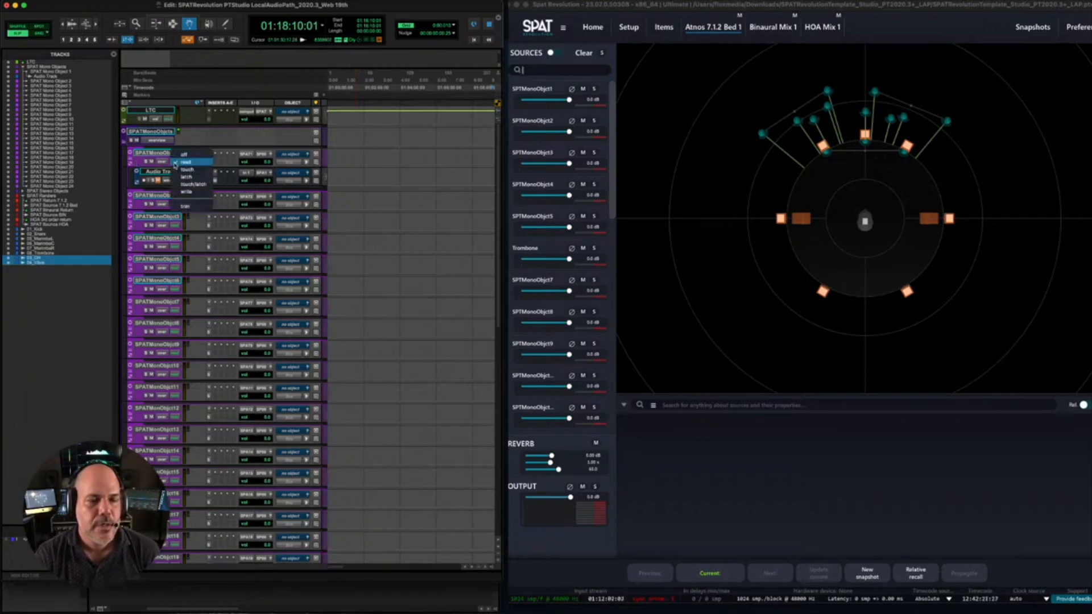
left_click(185, 194)
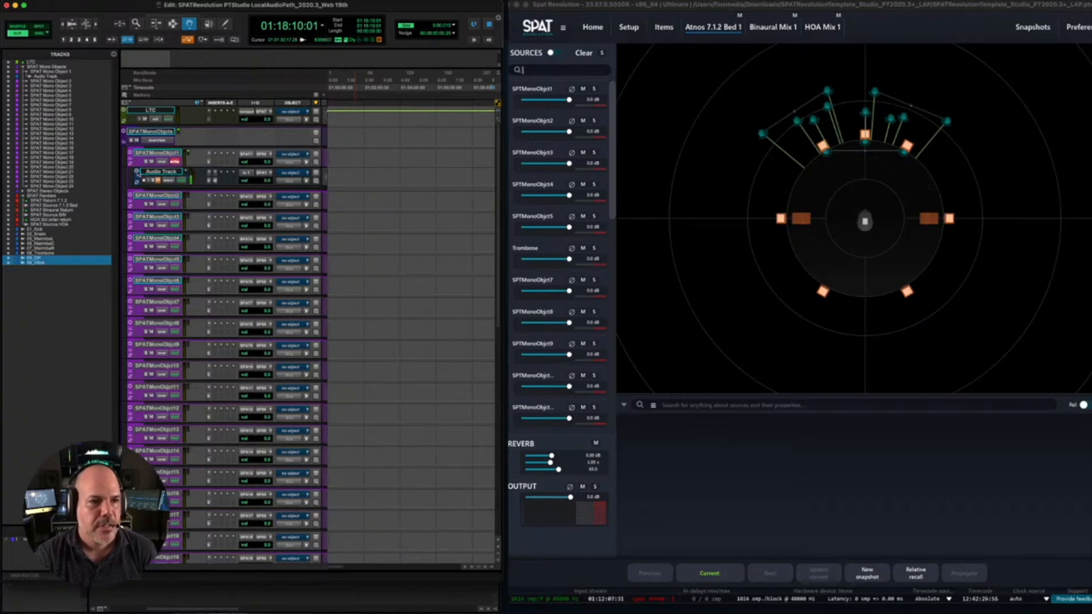
- Show the SPAT Send's Azimuth, Distance and Elevation automation lanes below the SPAT Mono Object 1 track
left_click(133, 166)
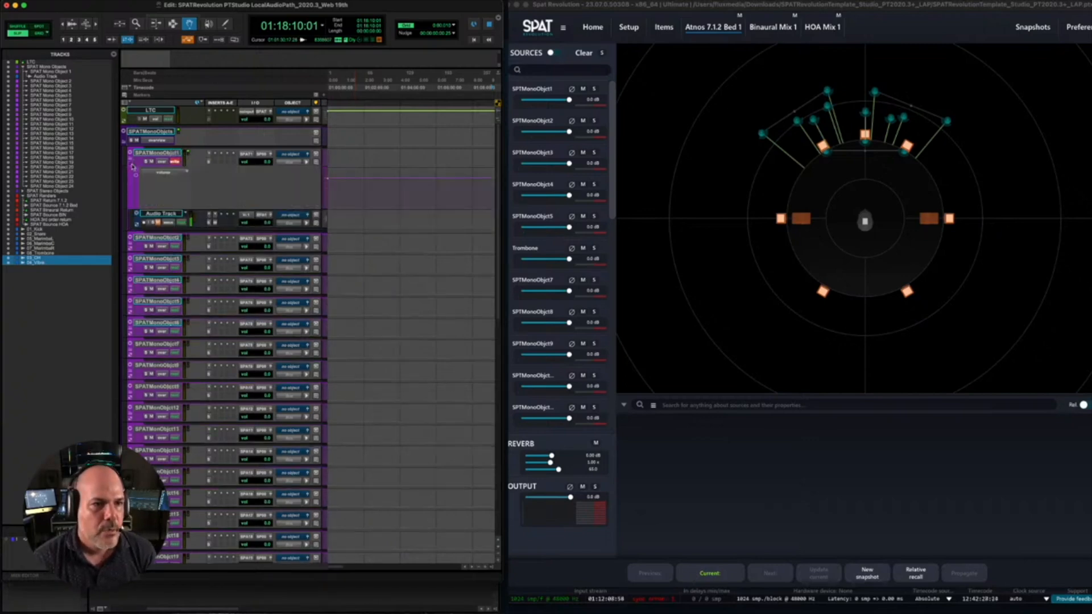
left_click(163, 172)
mouse_move(172, 199)
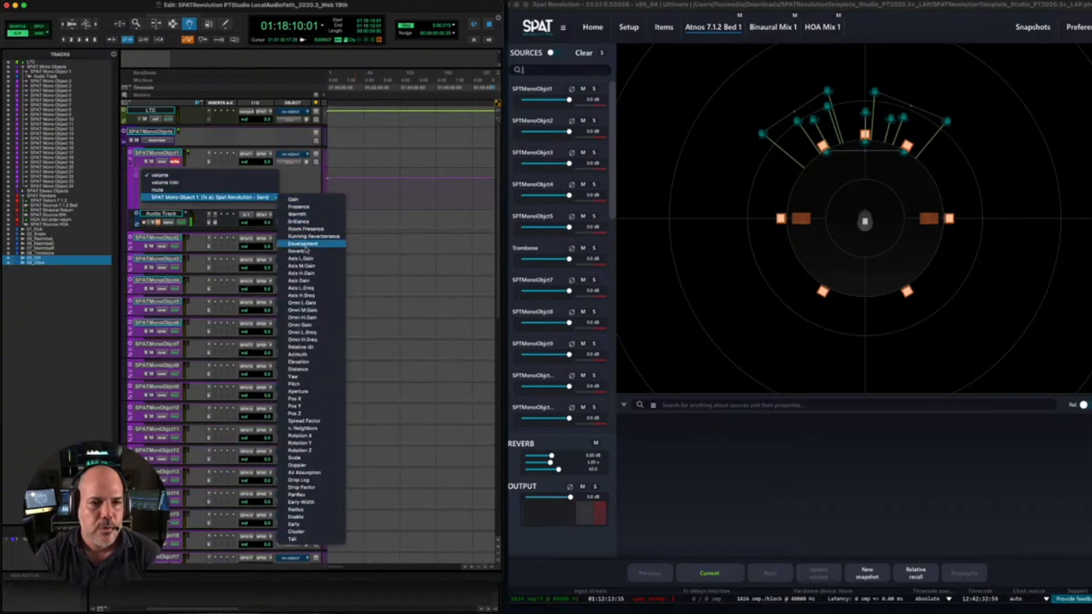
left_click(316, 355)
left_click(137, 177)
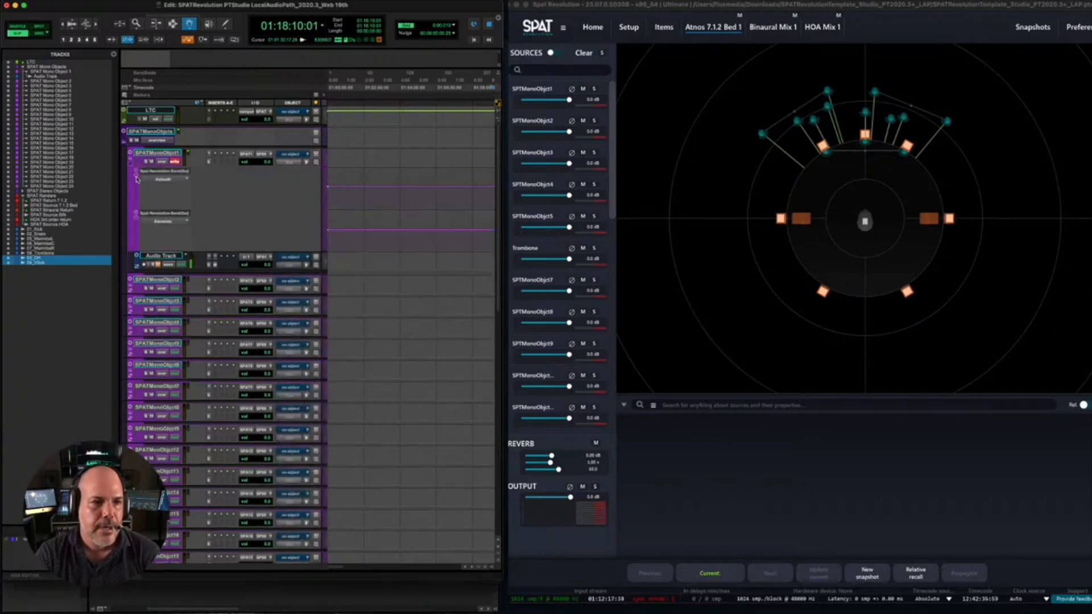
left_click(136, 178)
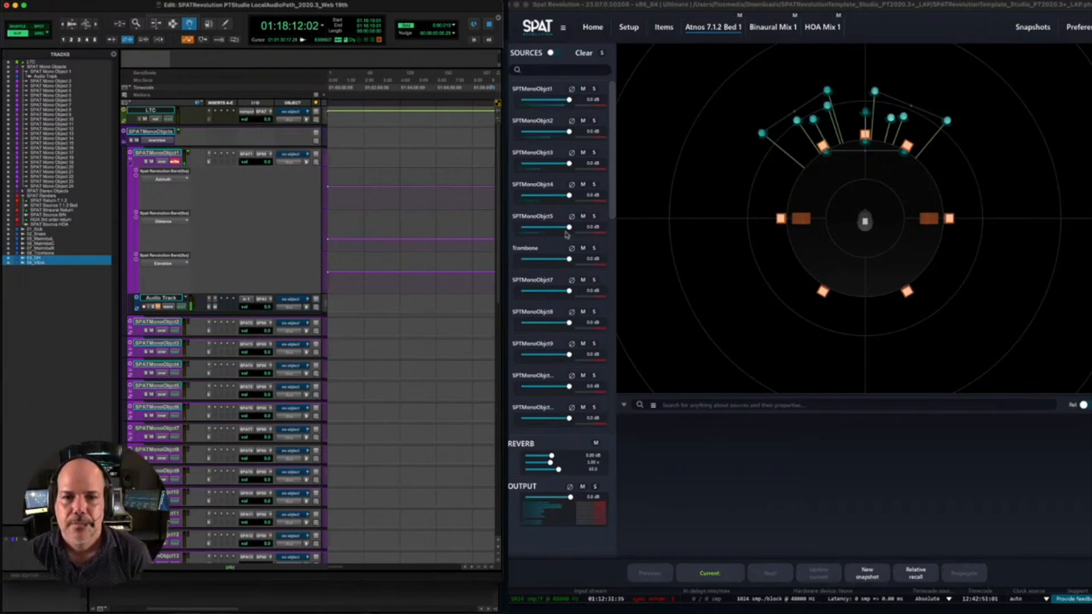
- Move the Trombone source to the front left in SPAT Revolution during playback, and stop playback in Pro Tools
left_click(864, 113)
left_click_drag(868, 113, 805, 112)
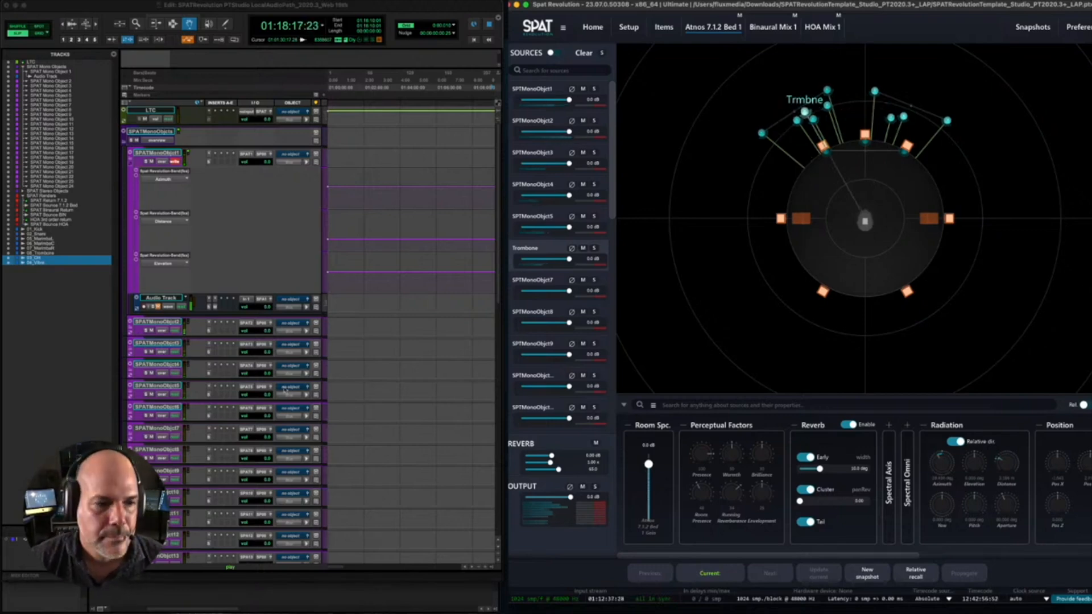
left_click(112, 375)
key("space")
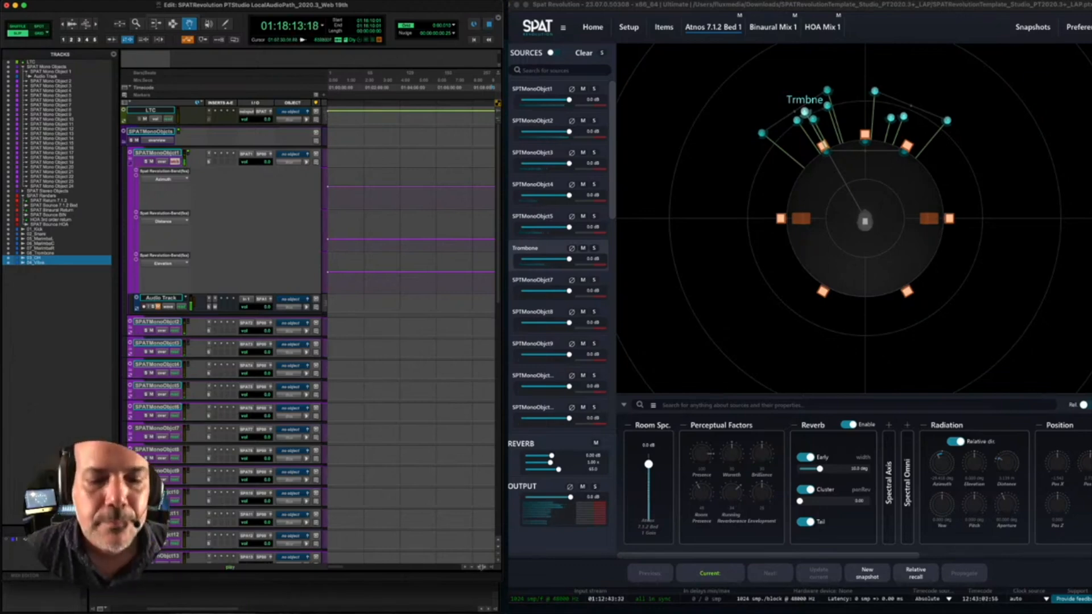
- Examine the SPAT Mono Object 1 automation lanes around the playback position for signs of a recorded move
left_click(479, 568)
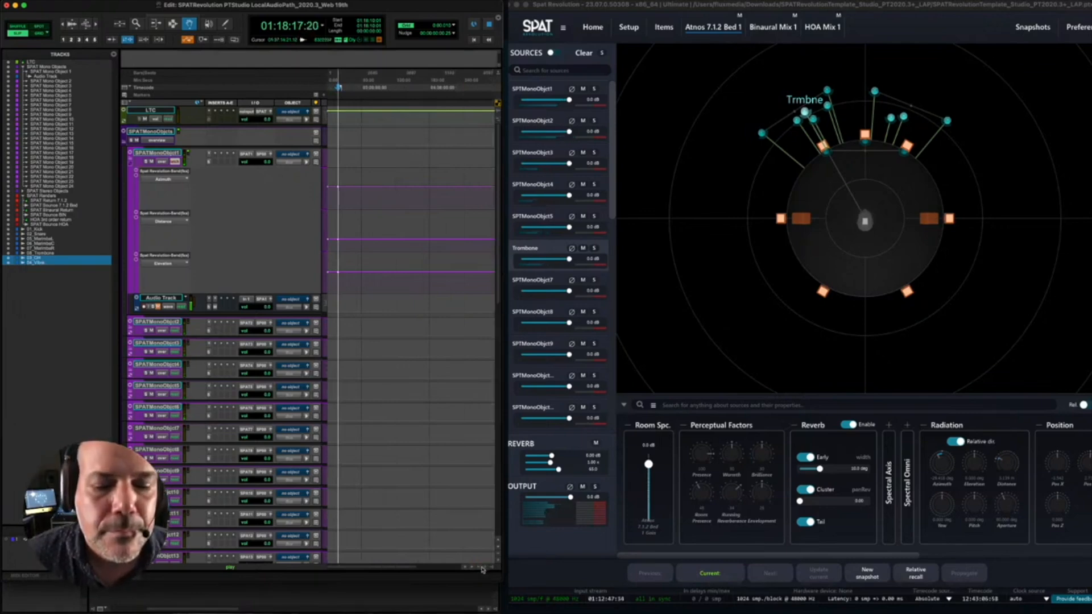
left_click(486, 570)
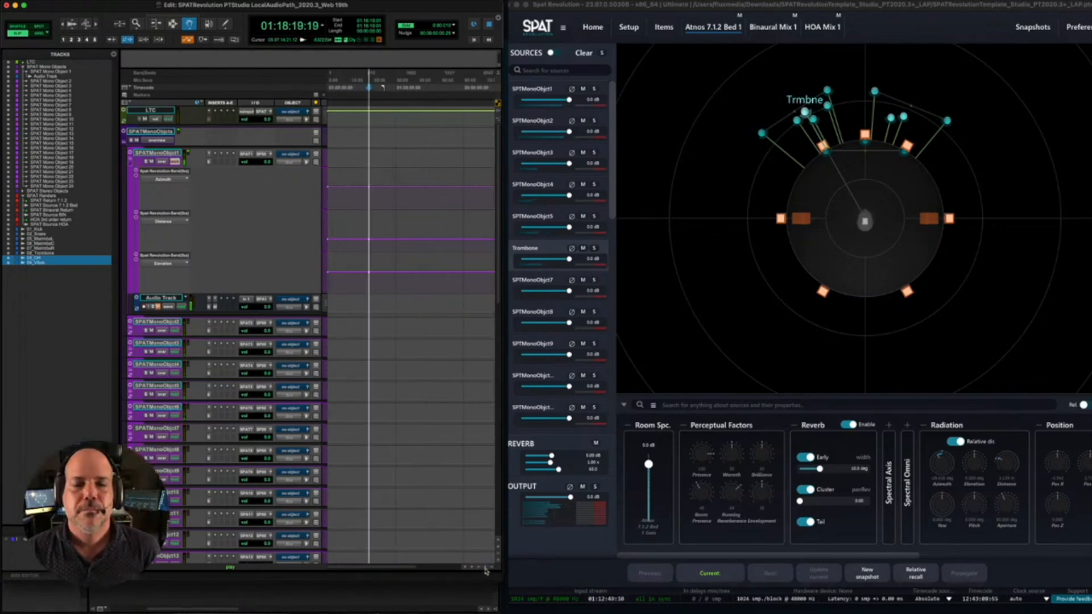
left_click(486, 570)
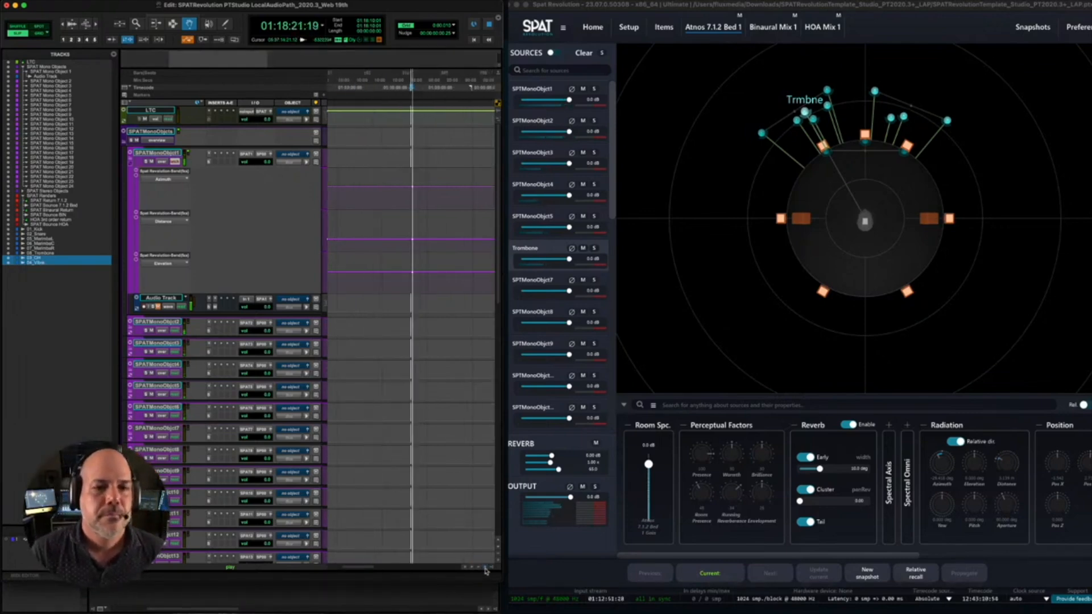
left_click(486, 571)
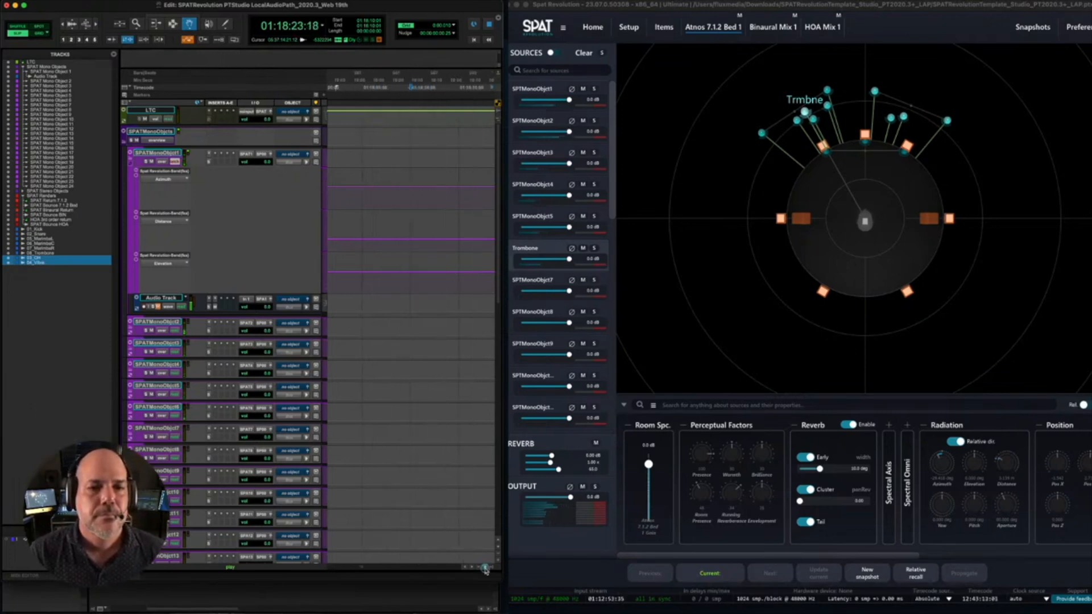
left_click(404, 568)
left_click(404, 568)
key("space")
left_click(351, 570)
left_click_drag(351, 570, 391, 571)
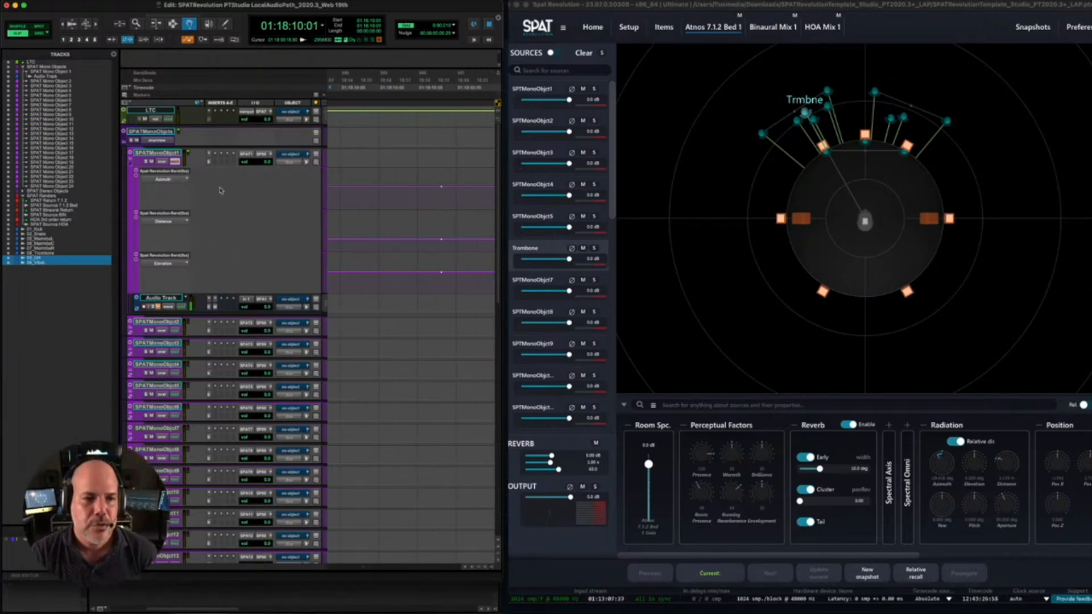
- Show the SPAT Send's Azimuth, Distance and Elevation automation lanes below the SPAT Mono Object 6 track
scroll(220, 297, "down", 5)
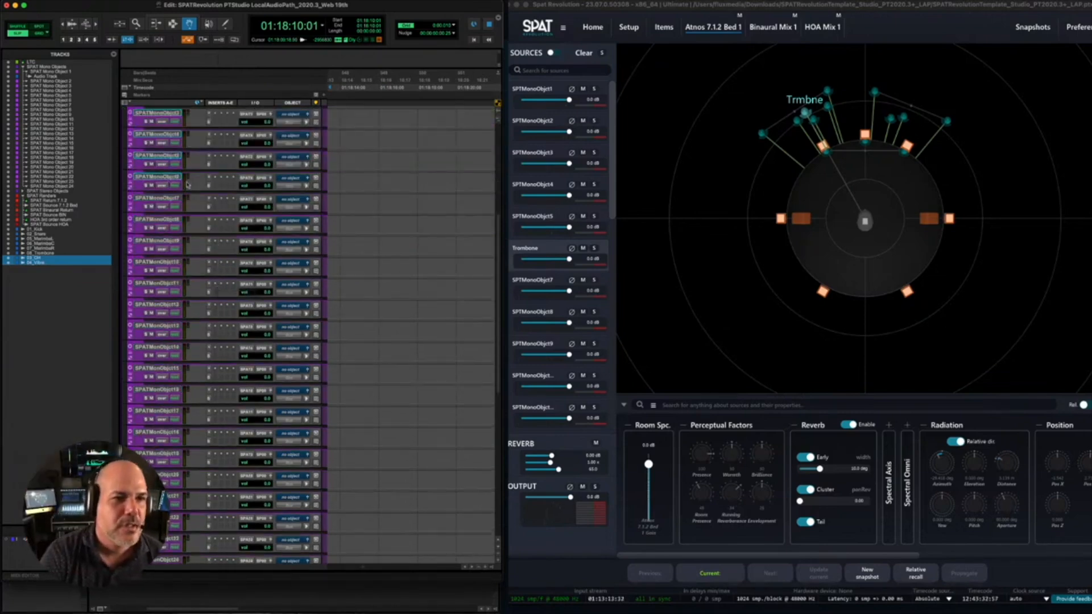
left_click(155, 178)
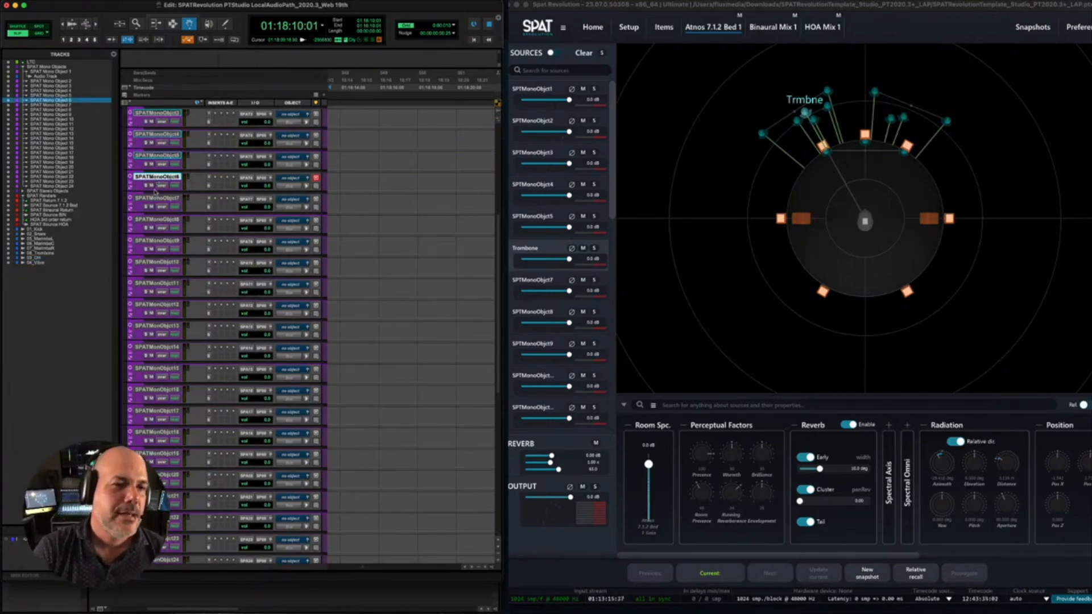
left_click(130, 189)
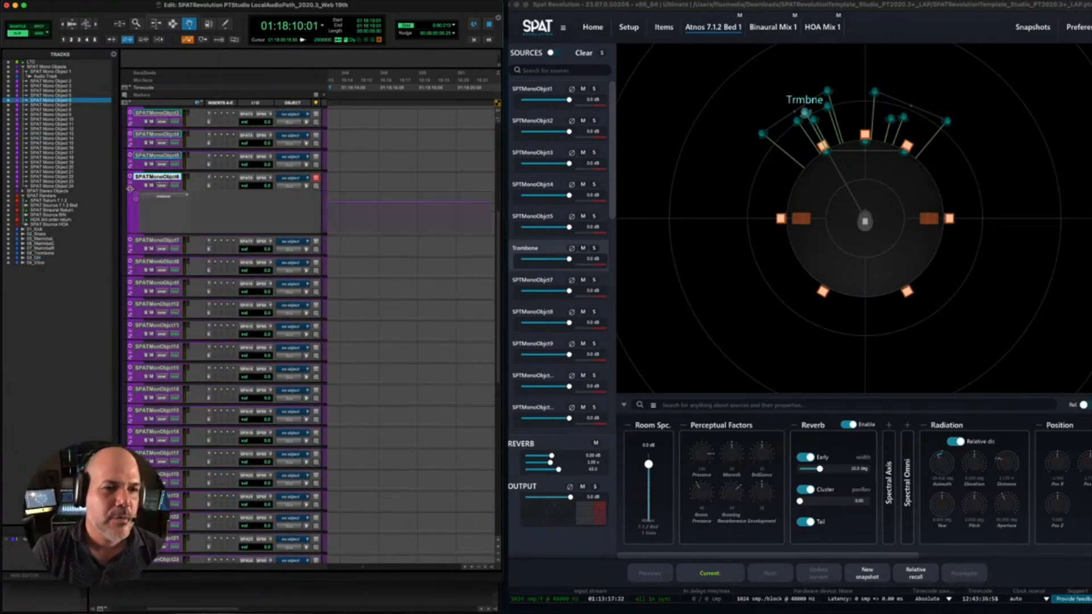
left_click(151, 199)
mouse_move(196, 221)
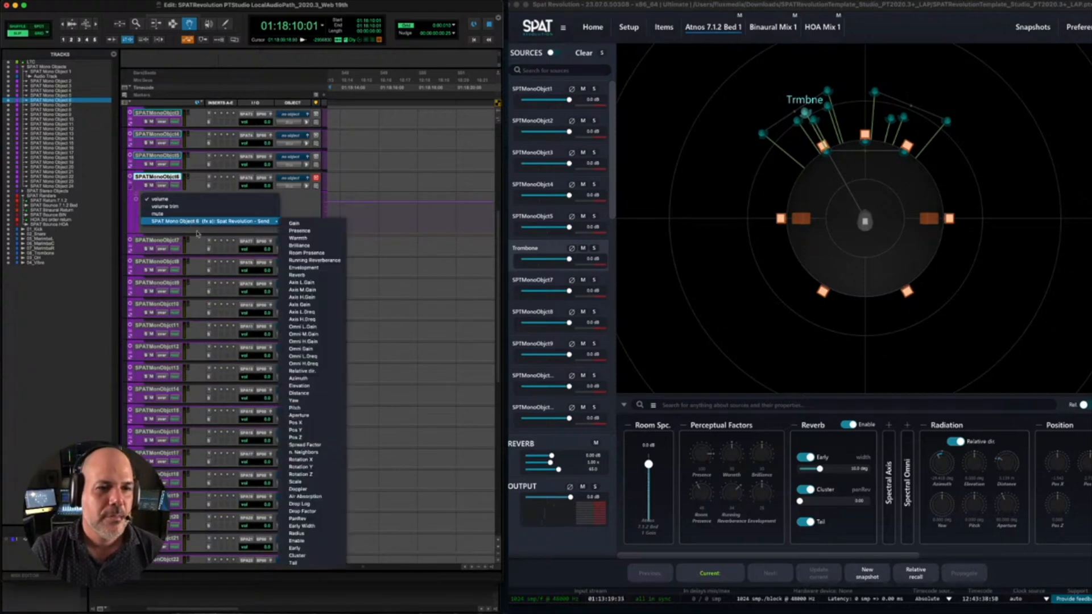
left_click(314, 378)
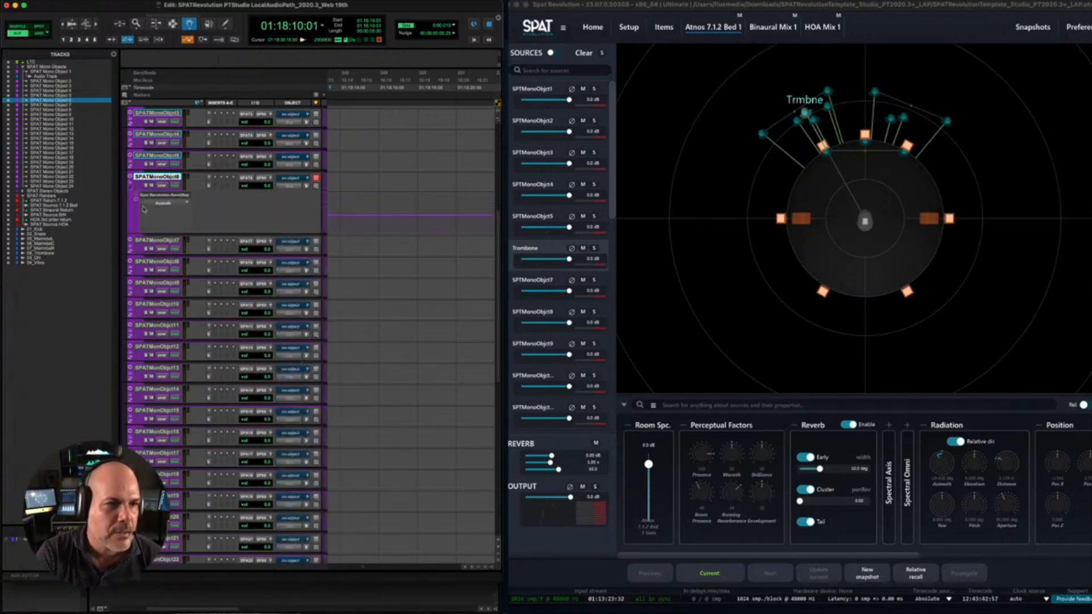
left_click(135, 199)
left_click(136, 199)
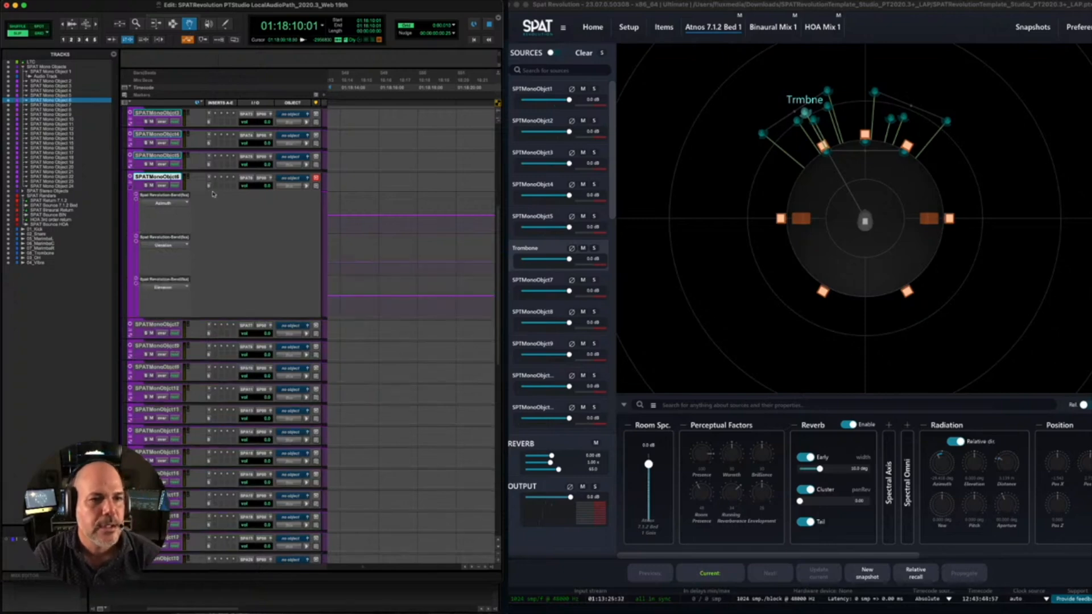
- Set the automation mode of the SPAT Mono Object 6 track to write and start playback
left_click(176, 185)
left_click(196, 221)
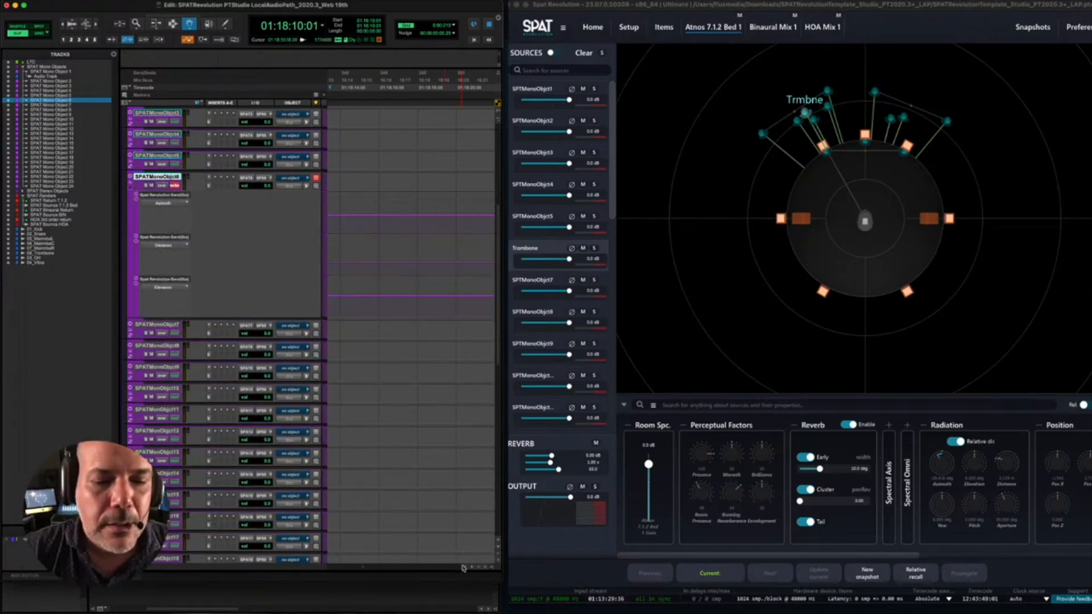
left_click(481, 568)
left_click(480, 567)
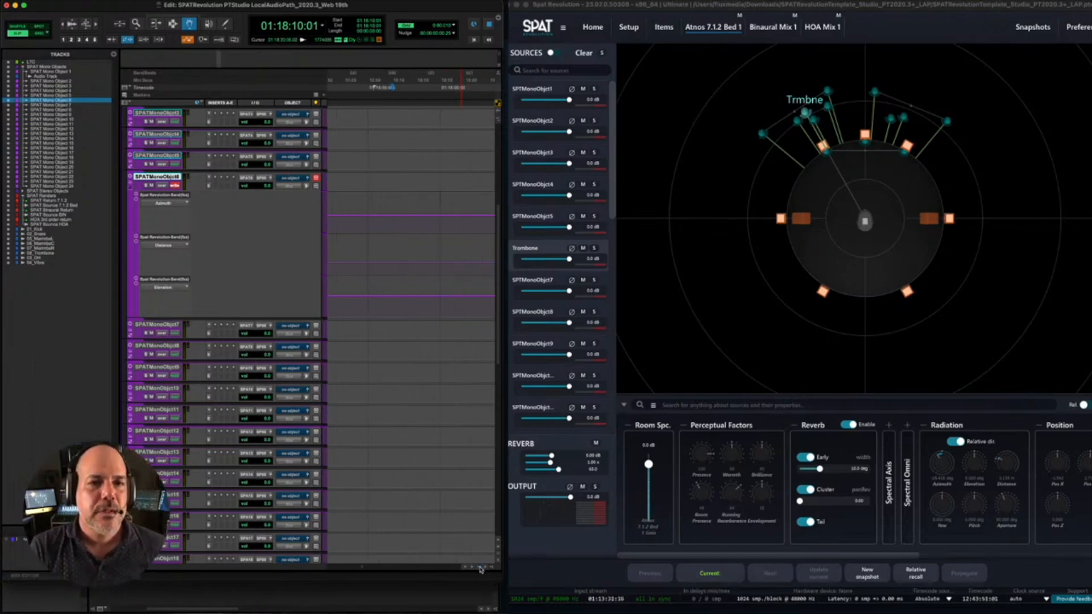
left_click(481, 568)
key("space")
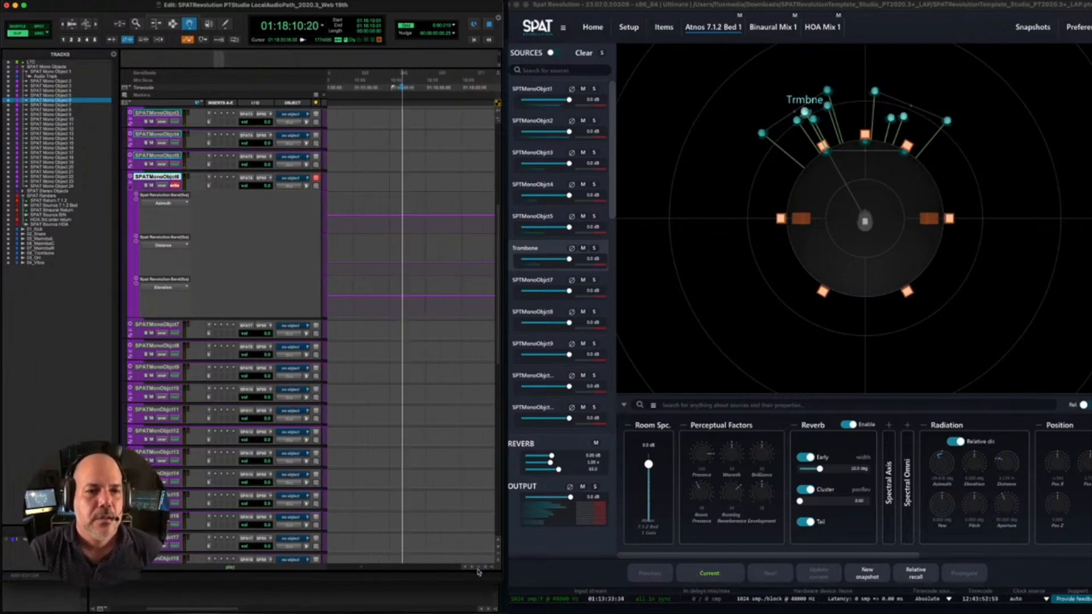
- Record the Trombone source's move from front left to front right, and play the recorded pass back
mouse_move(804, 112)
left_mouse_down()
mouse_move(878, 170)
mouse_move(796, 162)
mouse_move(868, 109)
mouse_move(903, 145)
mouse_move(834, 111)
mouse_move(897, 112)
left_mouse_up()
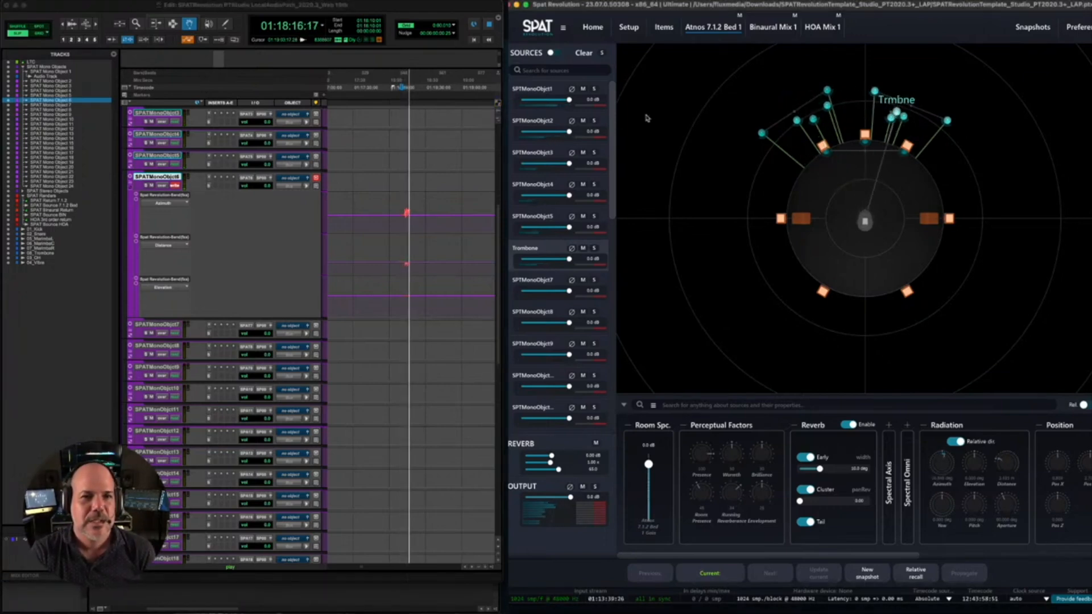
left_click(391, 8)
key("space")
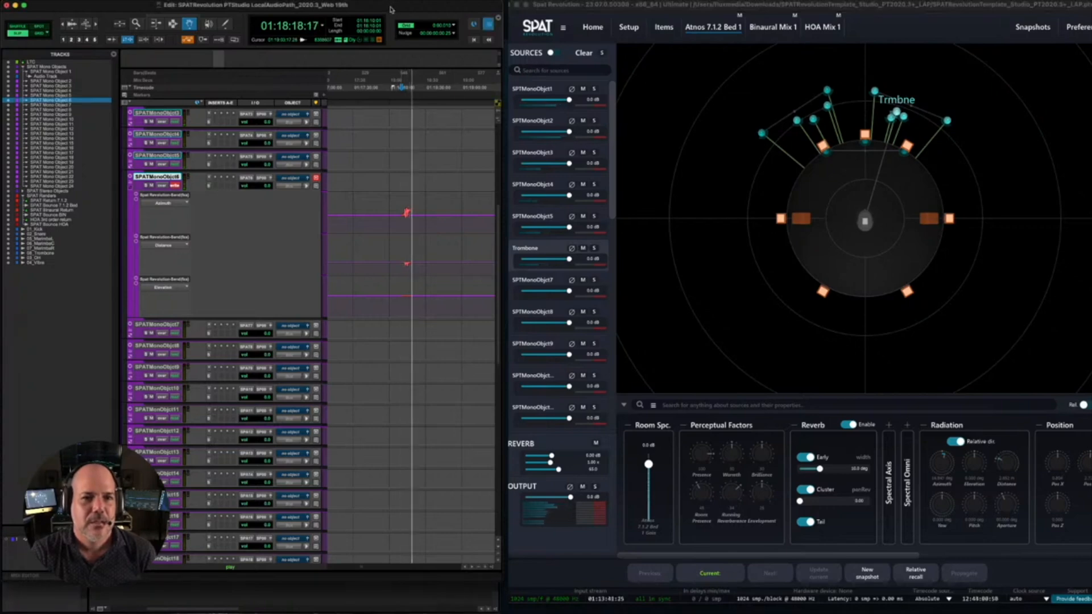
key("space")
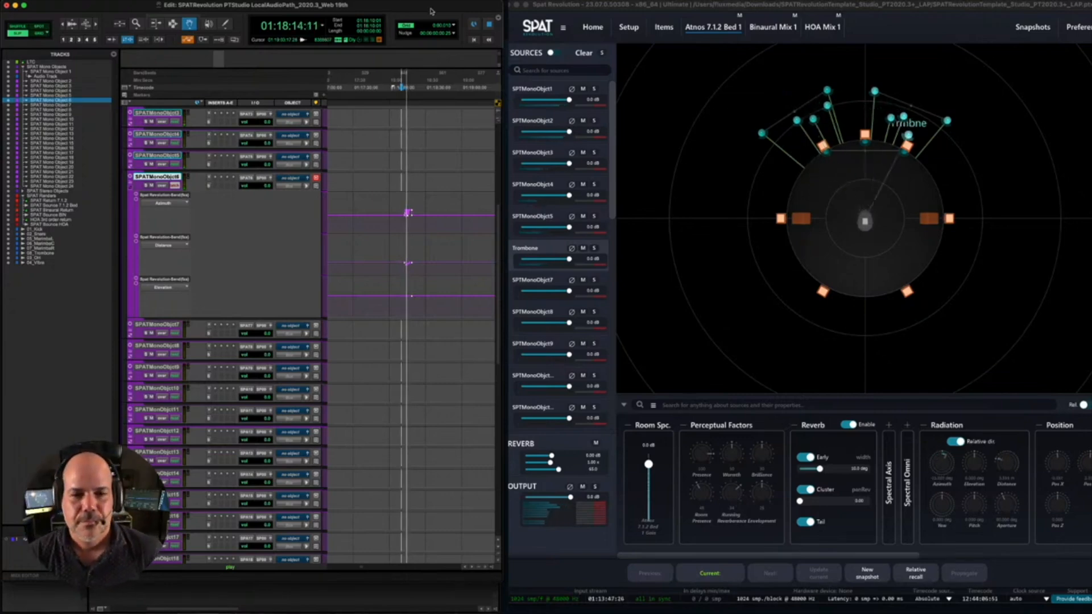
key("space")
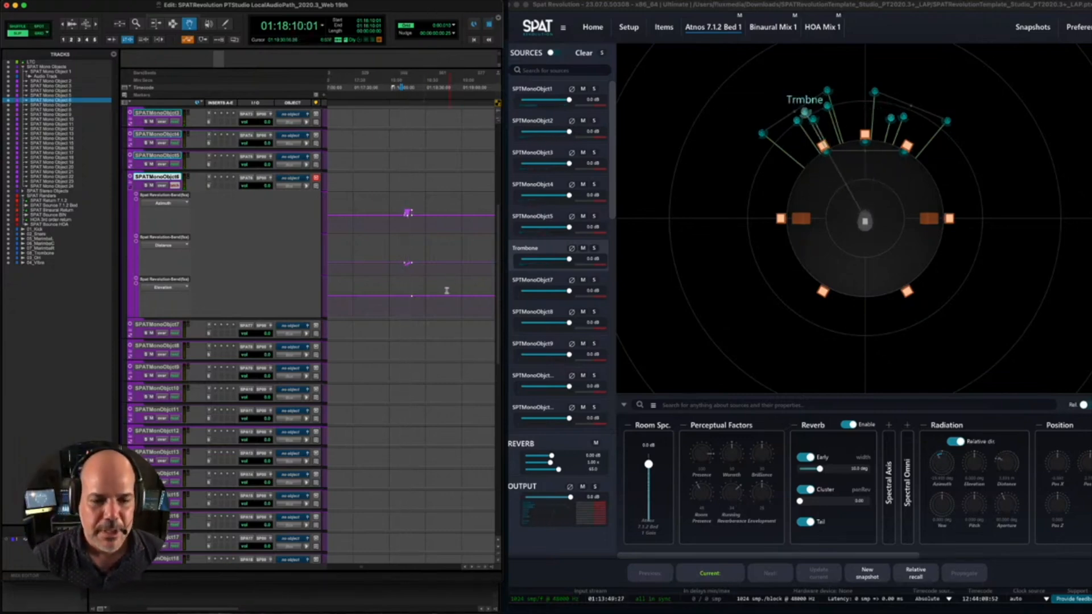
- Record a second Trombone movement from about 01:20:35, ending at the front right, and play it back
scroll(420, 567, "right", 3)
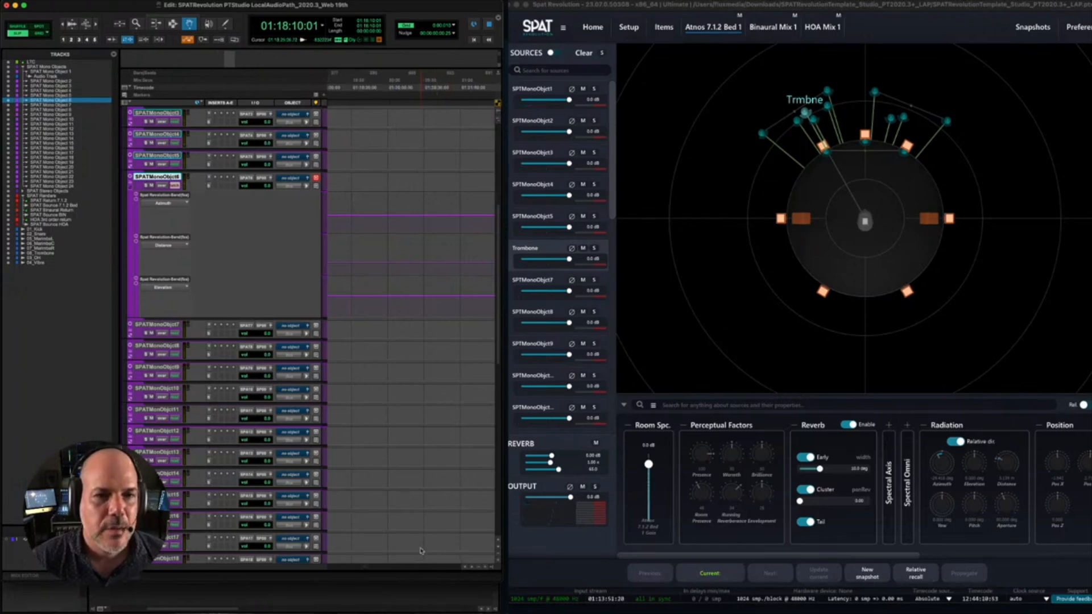
left_click(431, 84)
key("space")
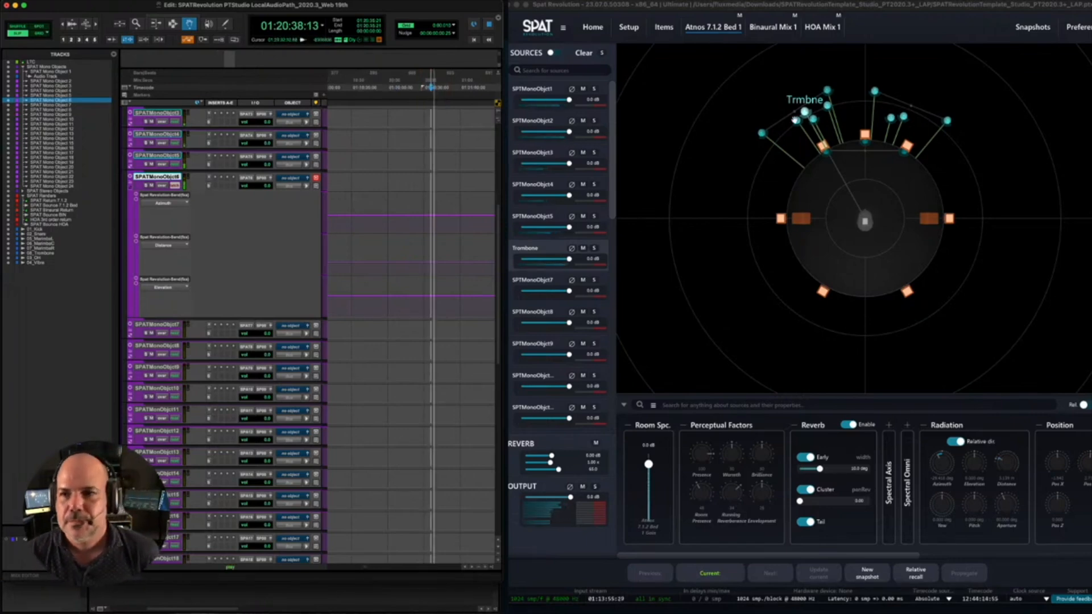
mouse_move(804, 112)
left_mouse_down()
mouse_move(909, 127)
mouse_move(936, 206)
mouse_move(739, 251)
mouse_move(832, 125)
mouse_move(896, 137)
mouse_move(805, 112)
left_mouse_up()
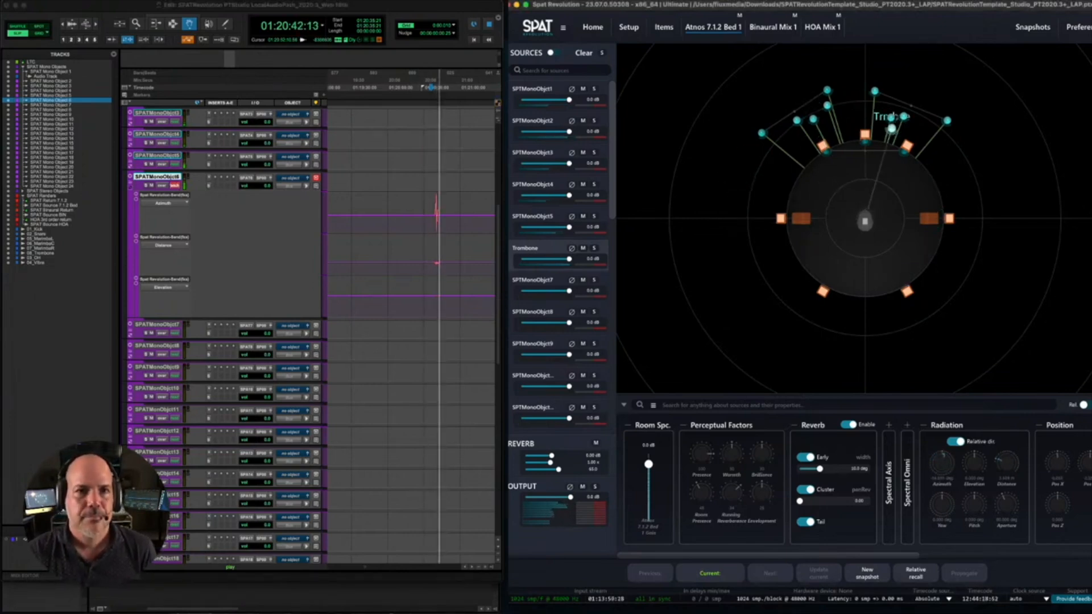
left_click(395, 9)
key("space")
key("space")
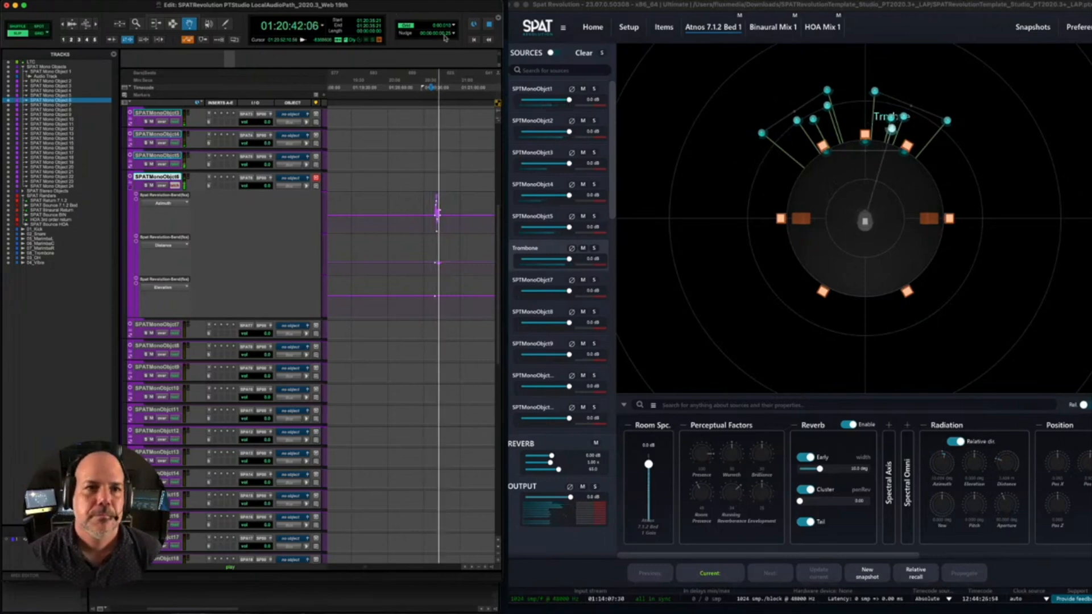
key("space")
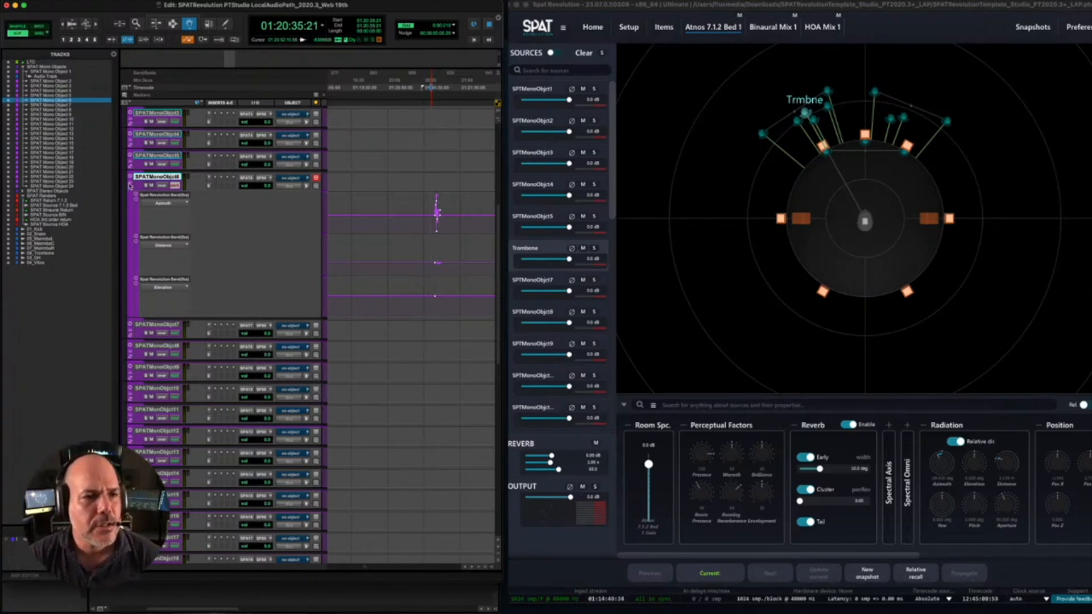
- Hide the automation lanes of SPAT Mono Objects 6 and 1 and collapse the SPAT Mono Objects folder
left_click(130, 190)
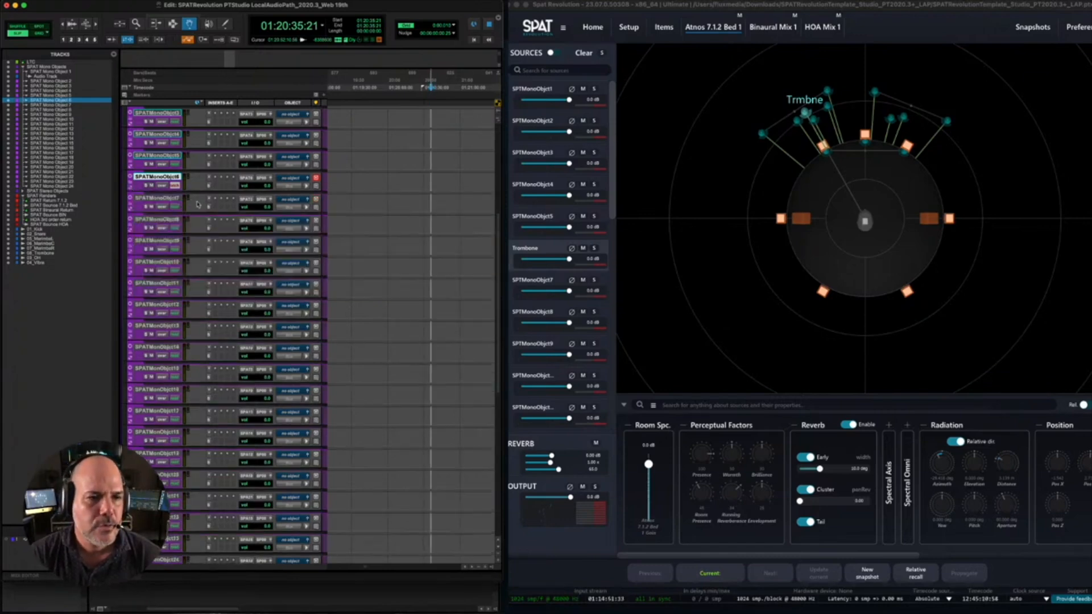
scroll(198, 205, "up", 10)
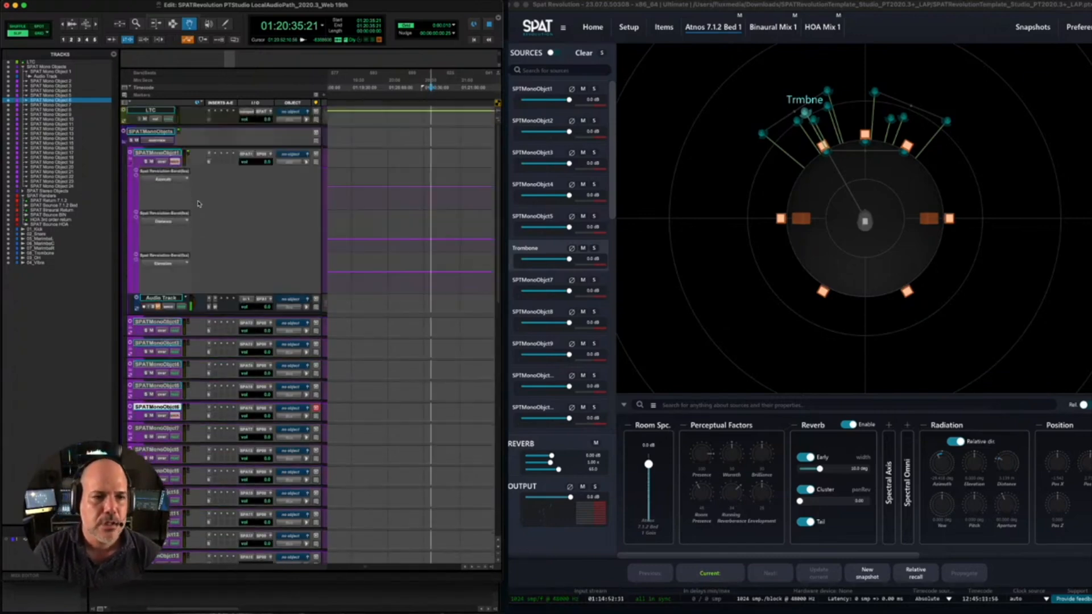
left_click(130, 166)
left_click(124, 131)
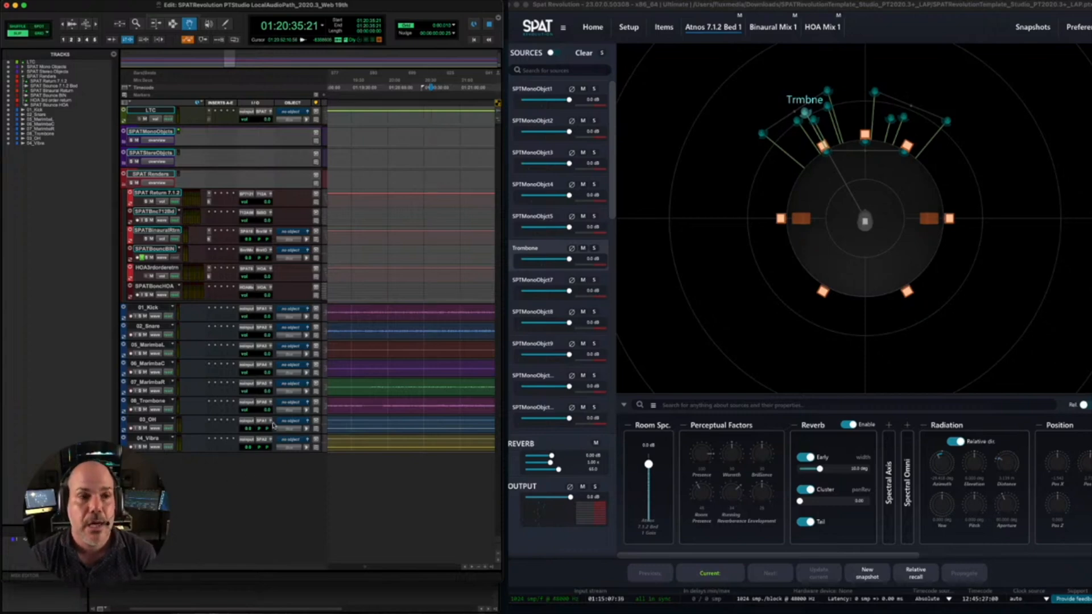
- Create four stereo routing folder tracks named OBJ directly after the SPAT Mono Objects folder
left_click(42, 67)
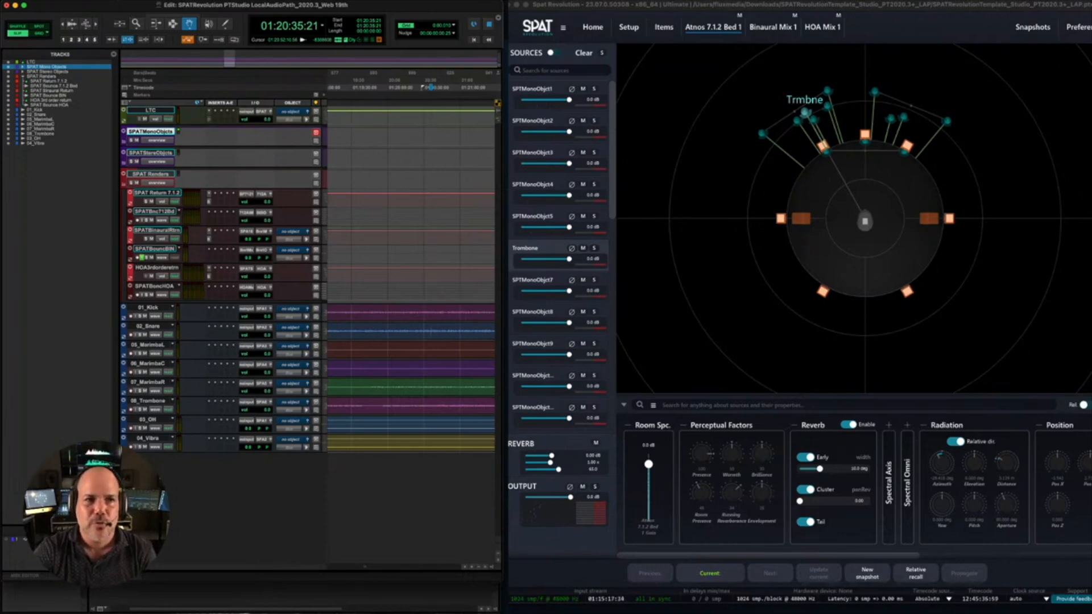
left_click(126, 1)
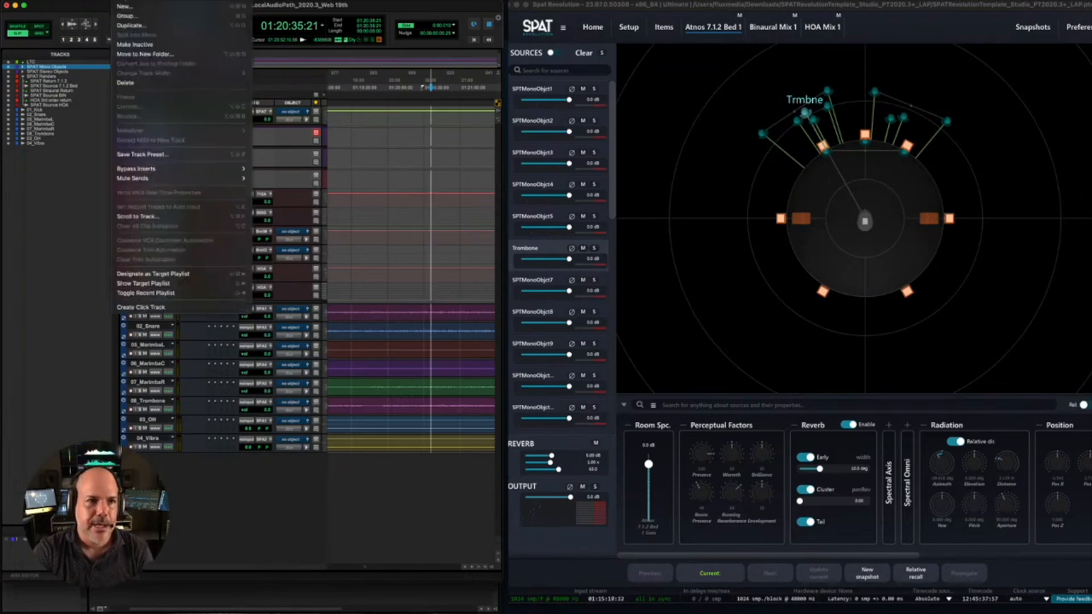
left_click(128, 7)
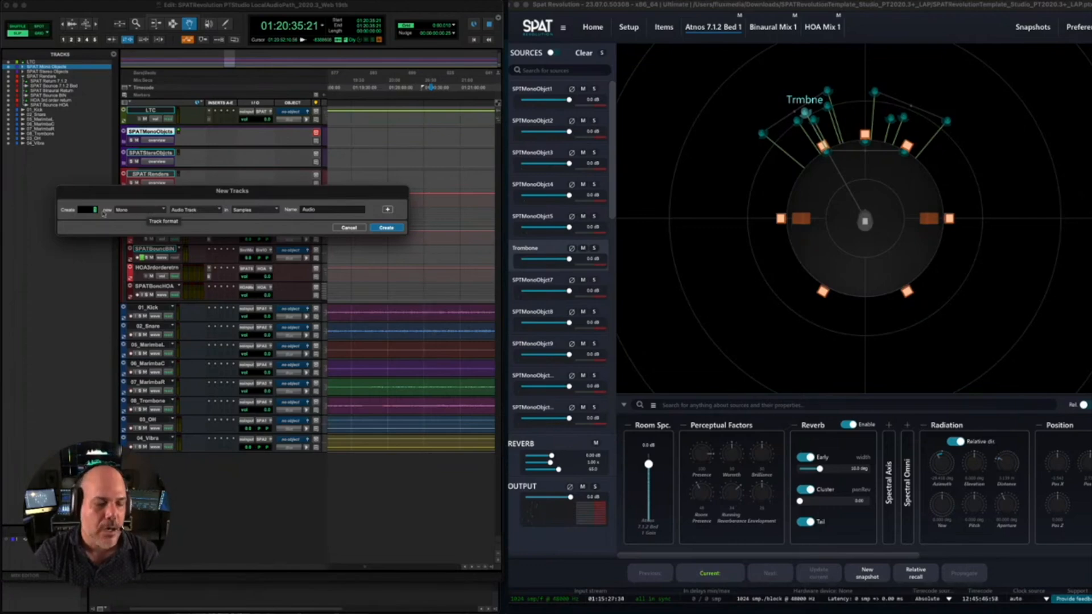
type("4")
key("Tab")
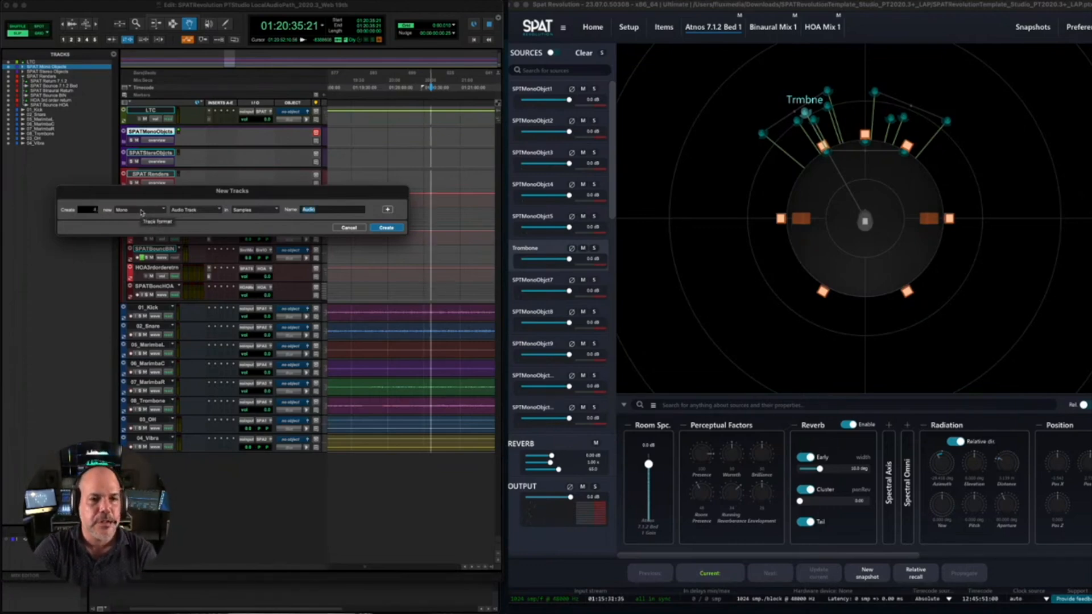
left_click(140, 212)
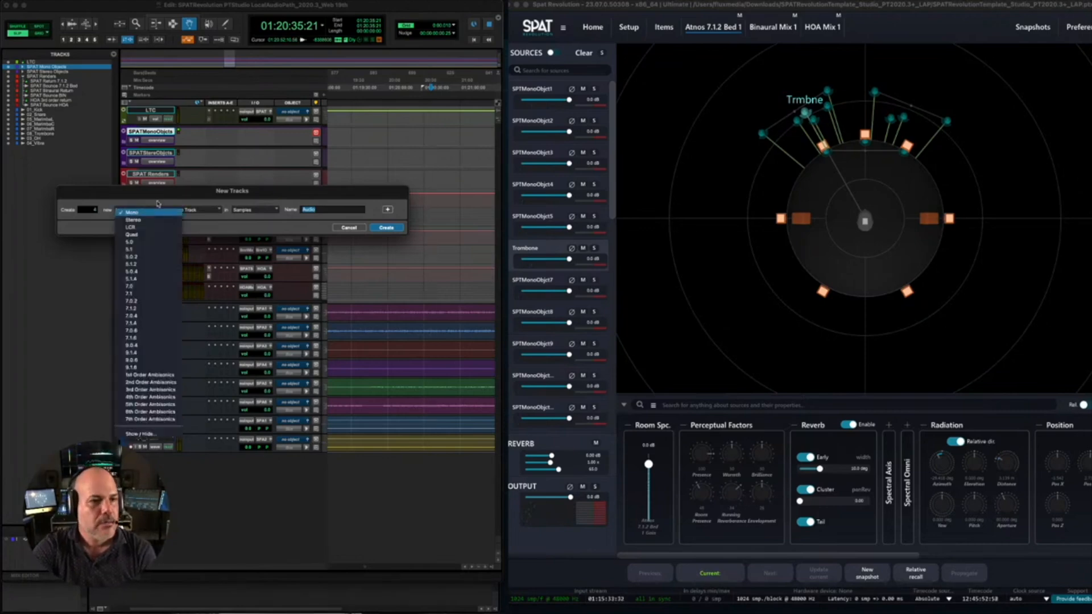
left_click(142, 212)
left_click(198, 214)
left_click(202, 196)
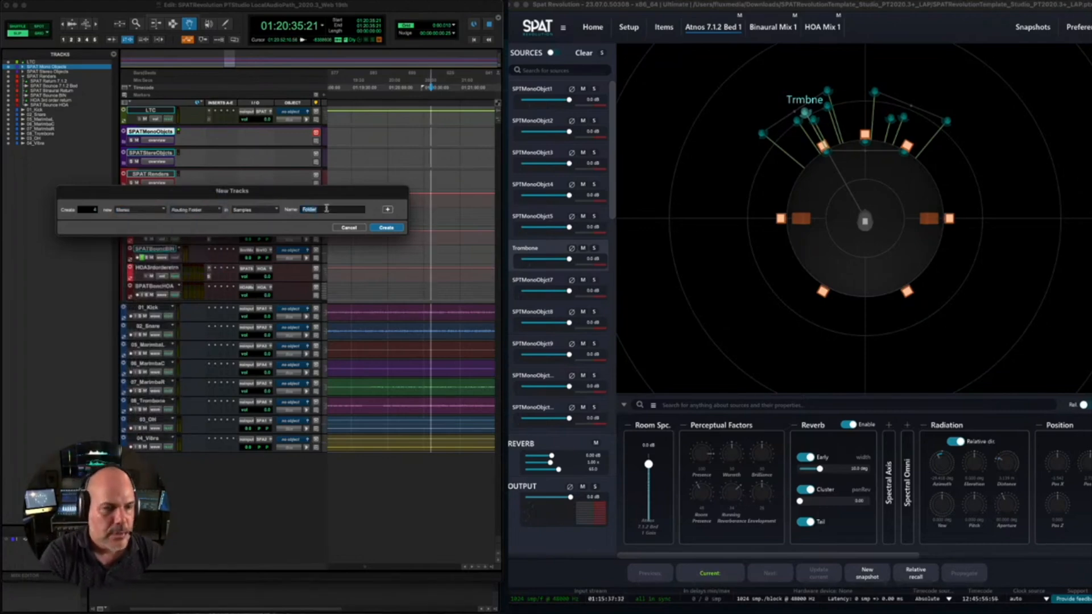
type("S")
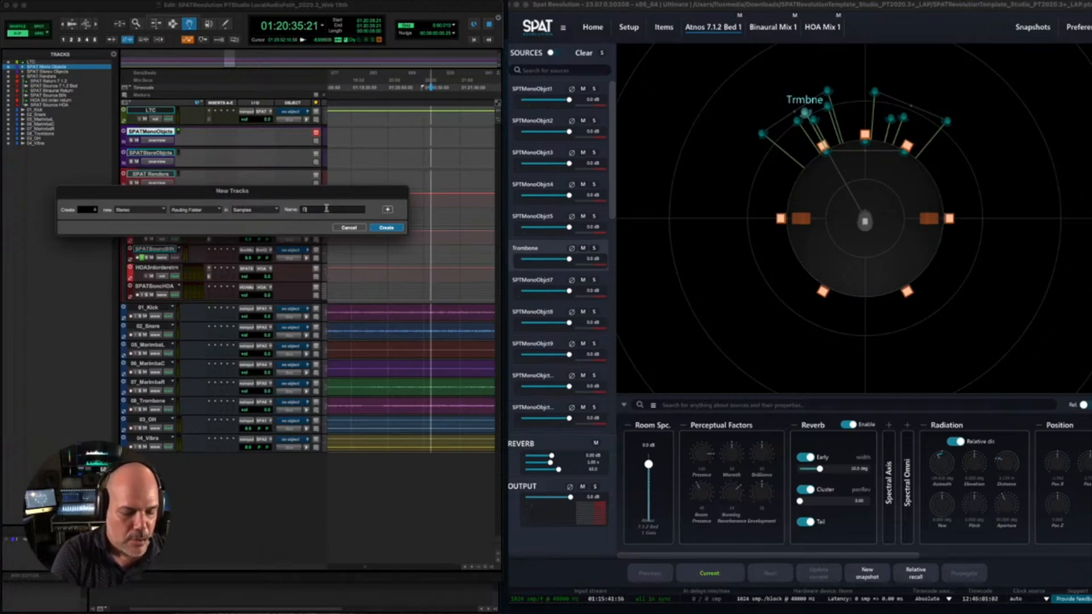
type("OBJ")
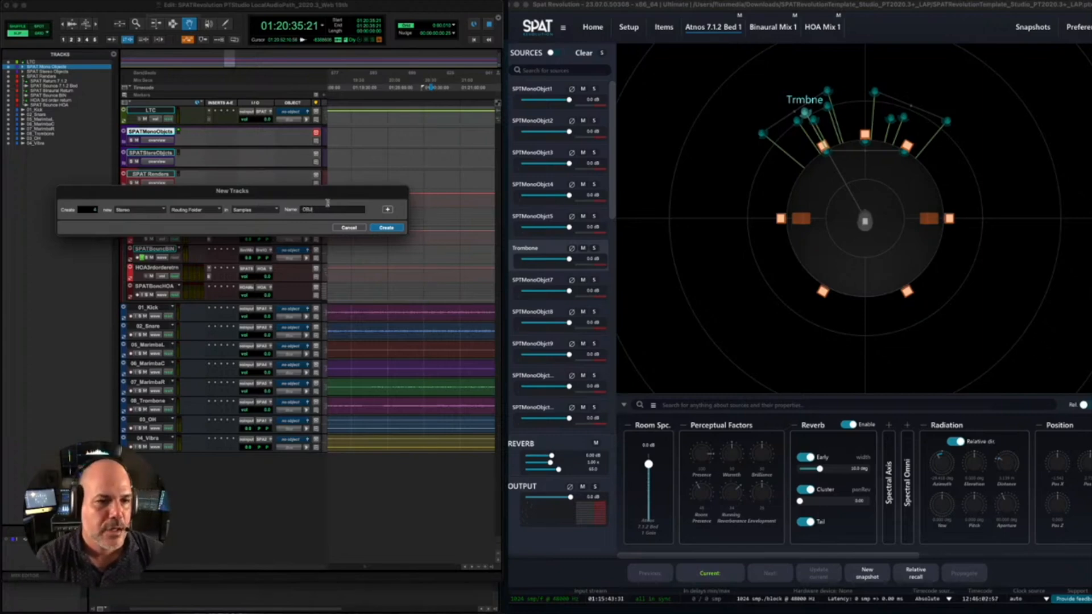
left_click(386, 228)
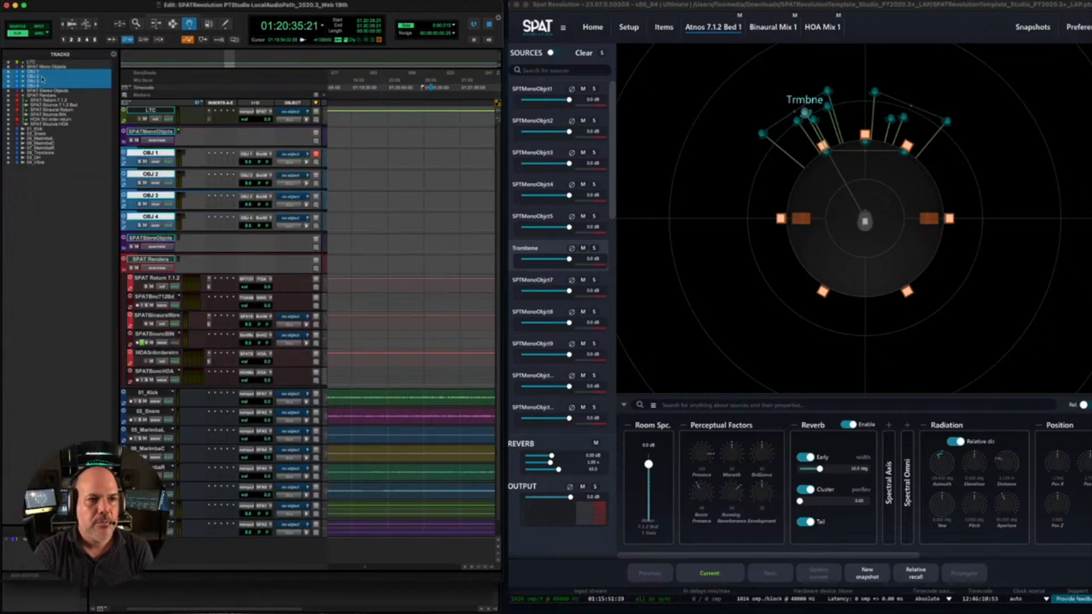
- Move the four OBJ routing folders into the SPAT Mono Objects folder and expand that folder to show them
left_click_drag(36, 73, 38, 70)
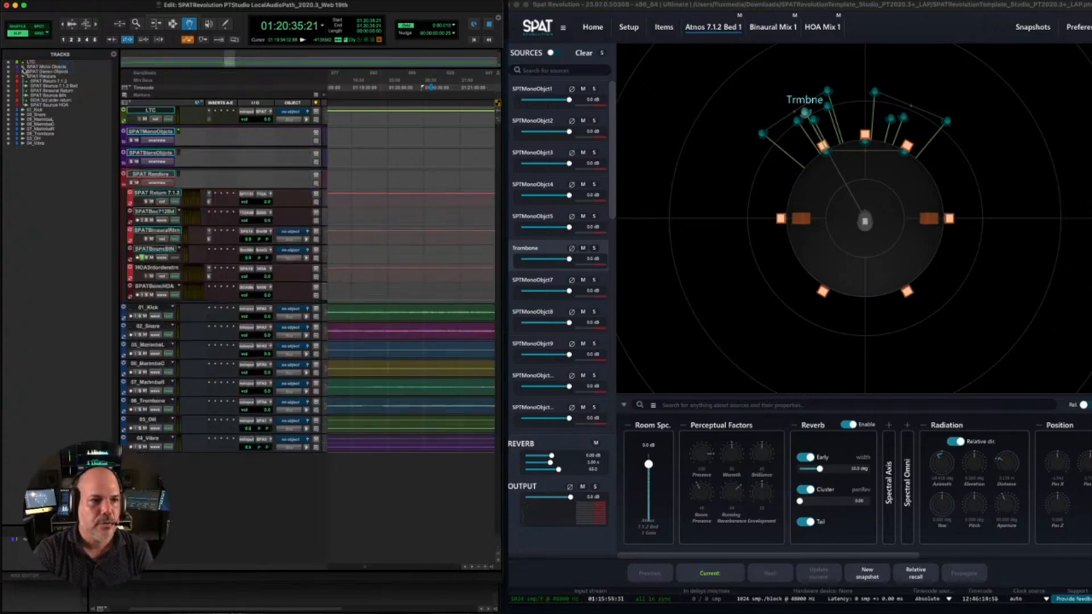
left_click(23, 67)
scroll(174, 228, "down", 10)
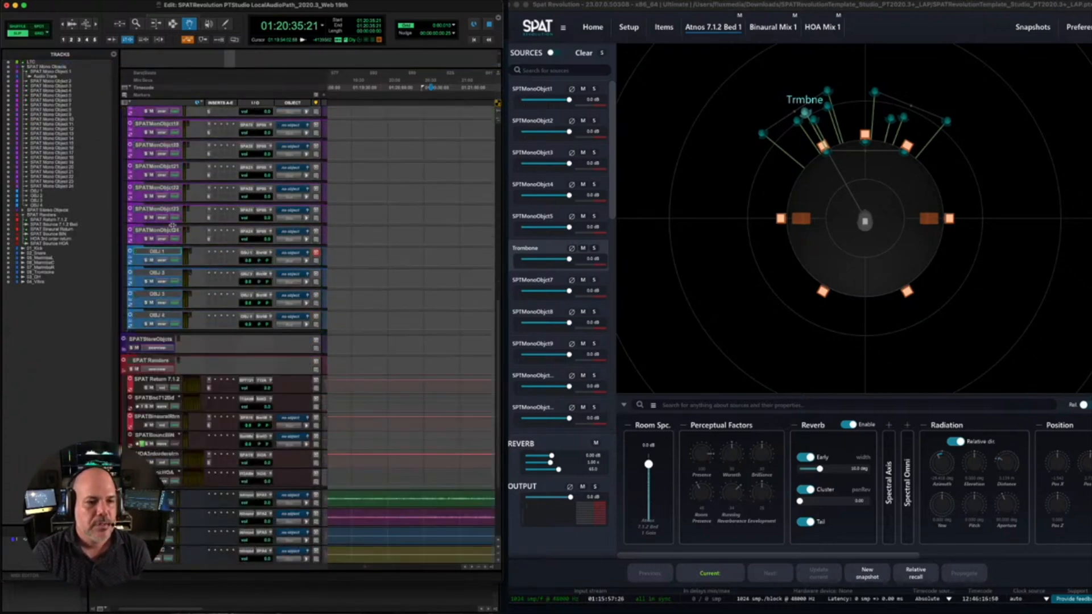
scroll(174, 228, "up", 4)
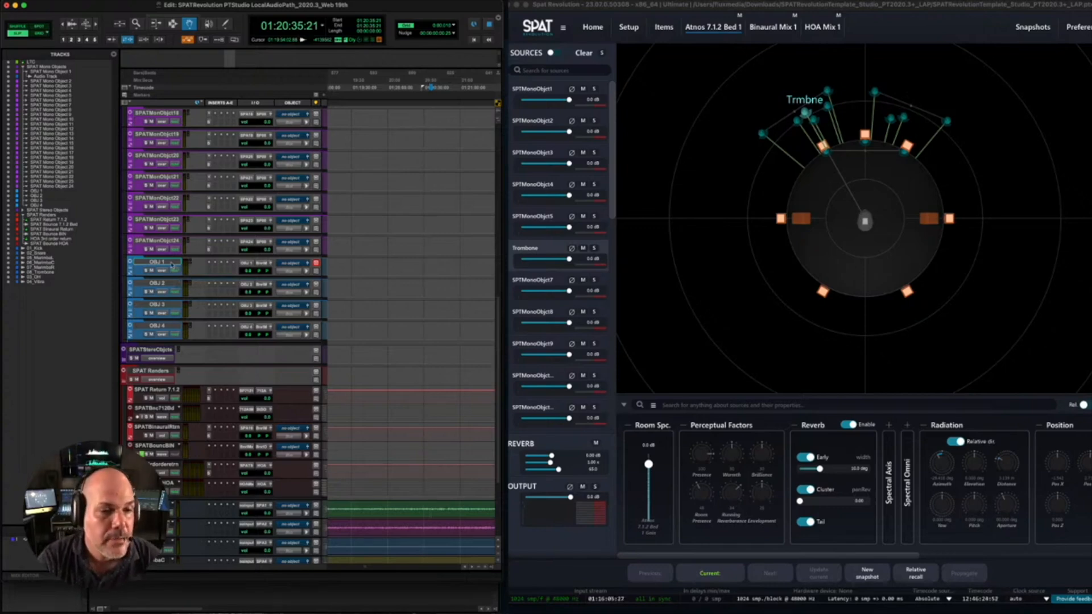
- Copy the SPAT Revolution Send insert from SPAT Mono Object 24 to OBJ 1 and open the copied plug-in
left_click(208, 274)
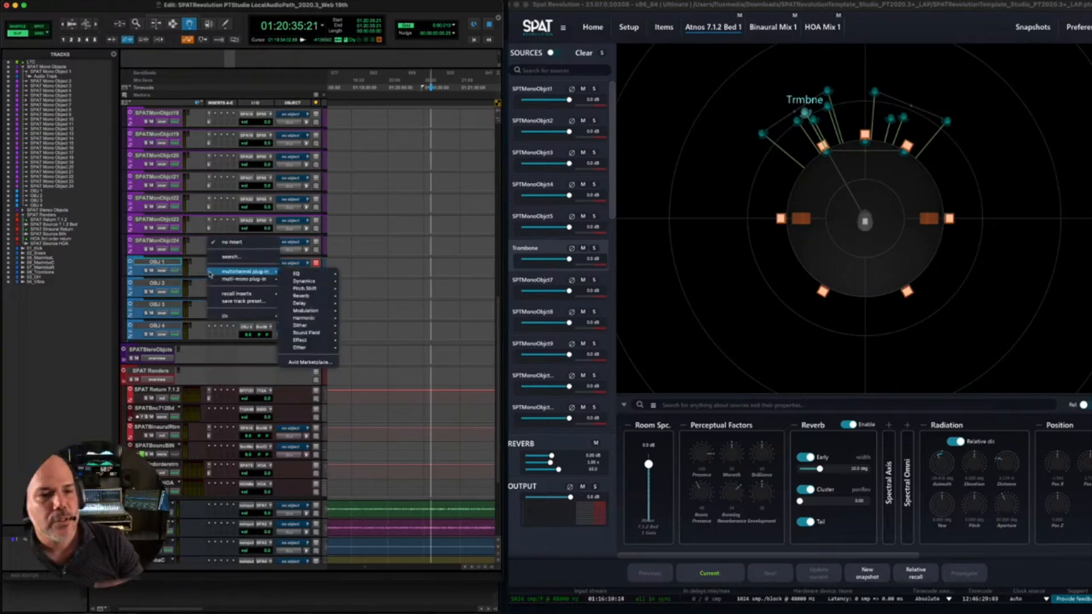
left_click(196, 246)
left_click_drag(209, 250, 209, 272)
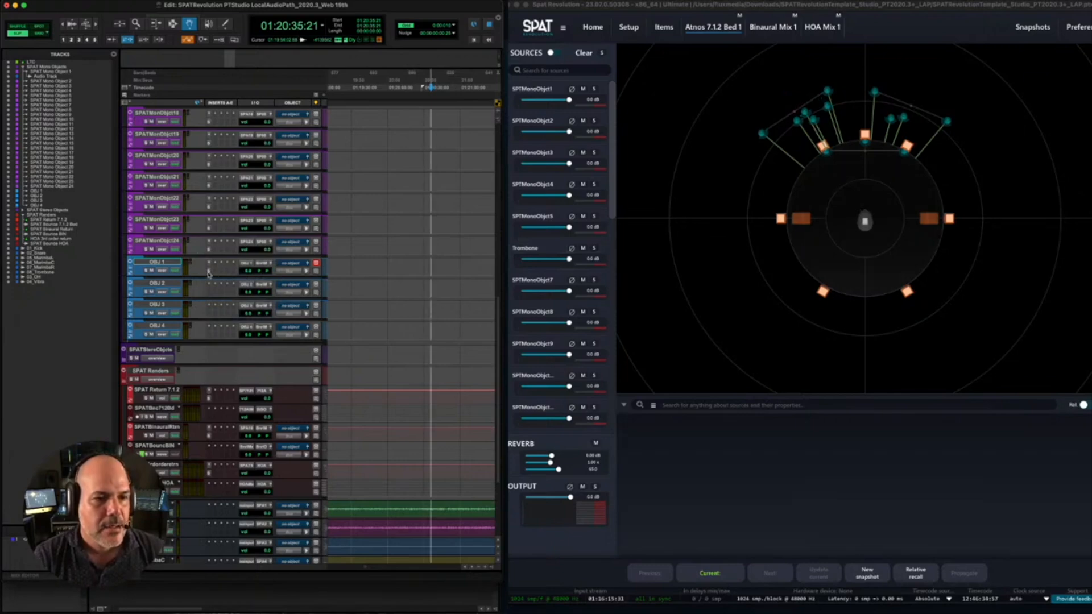
left_click(208, 274)
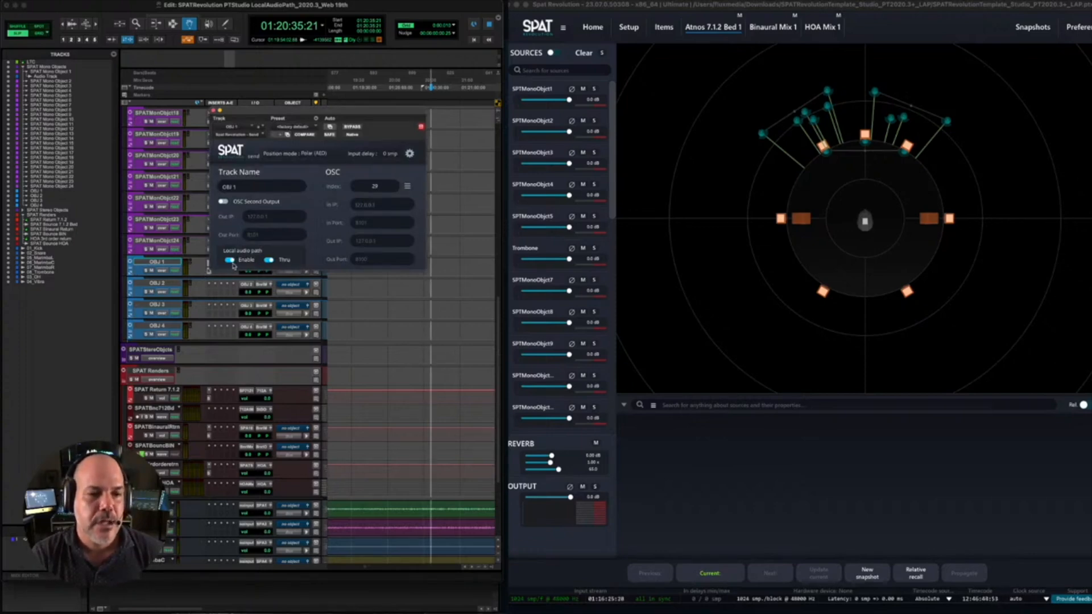
- In SPAT Revolution's setup graph, connect the OBJ 1 input to the Atmos 7.1.2 Bed 1, Binaural Mix 1 and HOA Mix 1 rooms
left_click(628, 27)
scroll(756, 122, "right", 5)
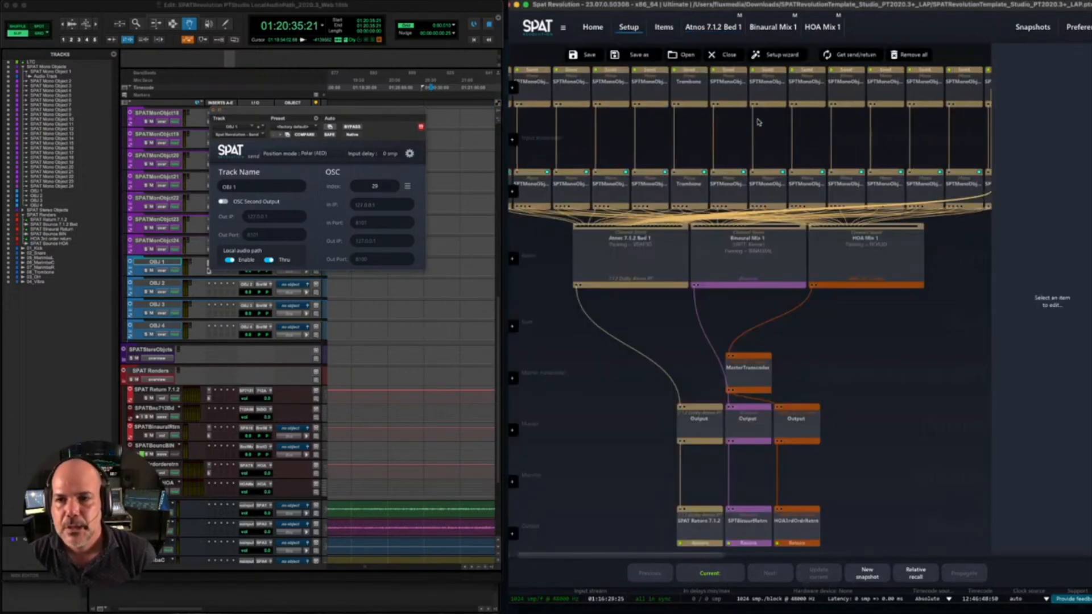
left_click(961, 87)
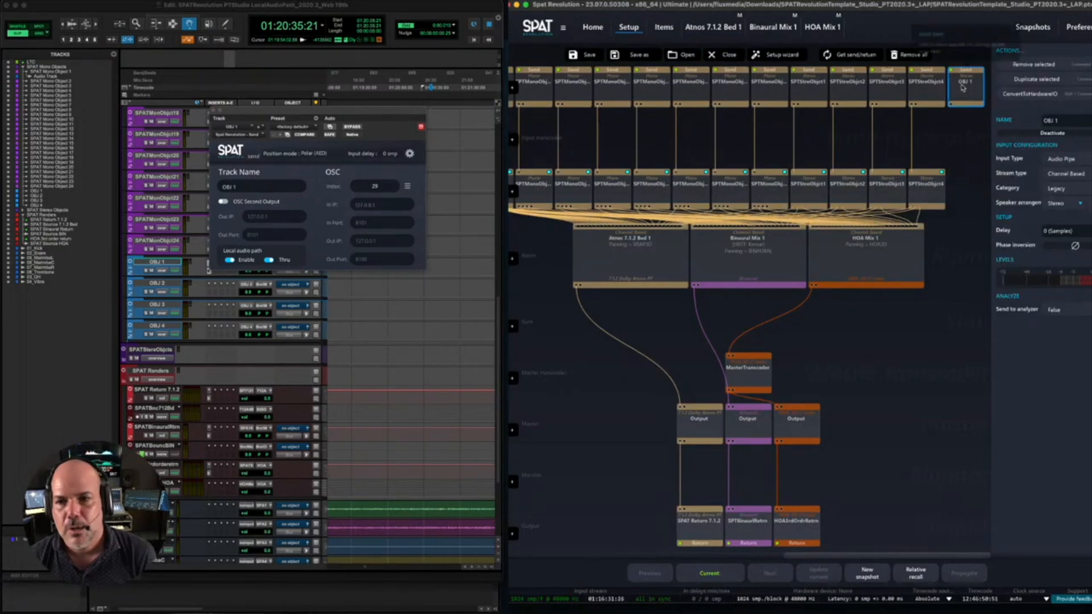
left_click_drag(963, 87, 618, 277)
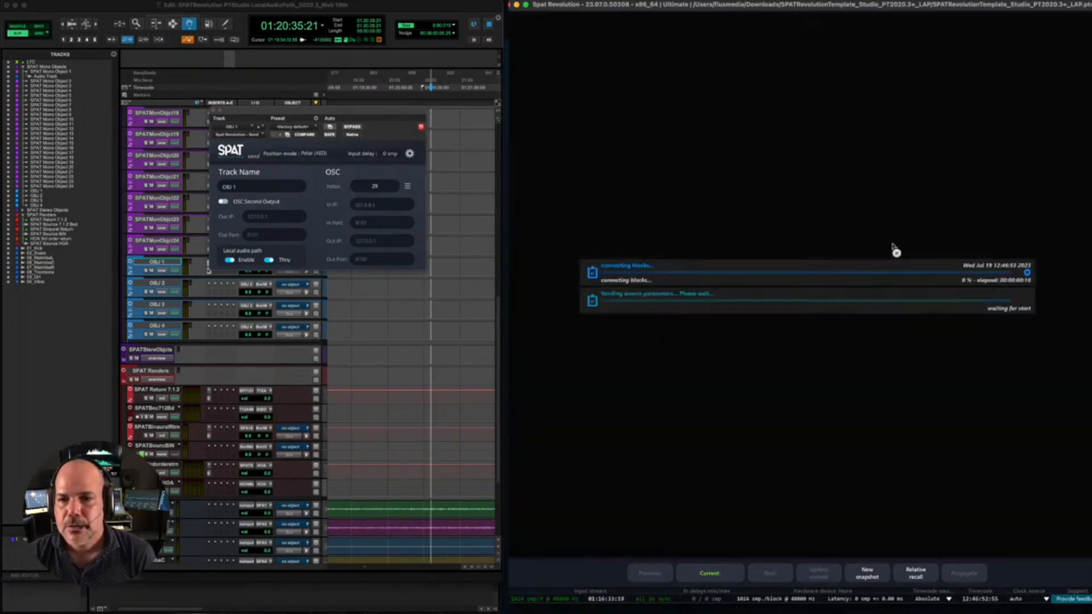
left_click_drag(963, 197, 754, 271)
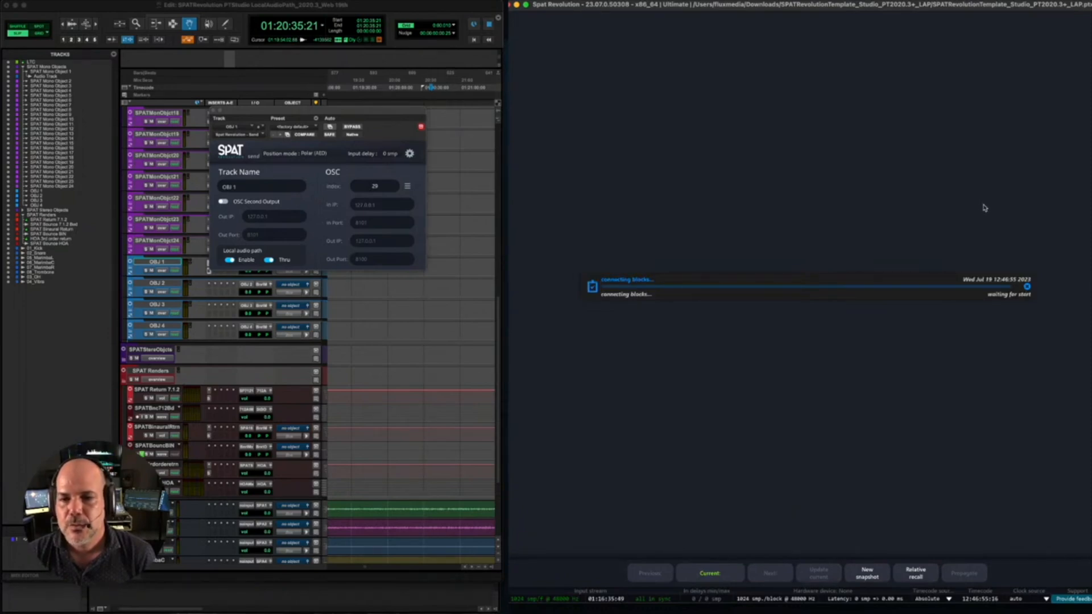
left_click(965, 203)
left_click_drag(965, 203, 866, 273)
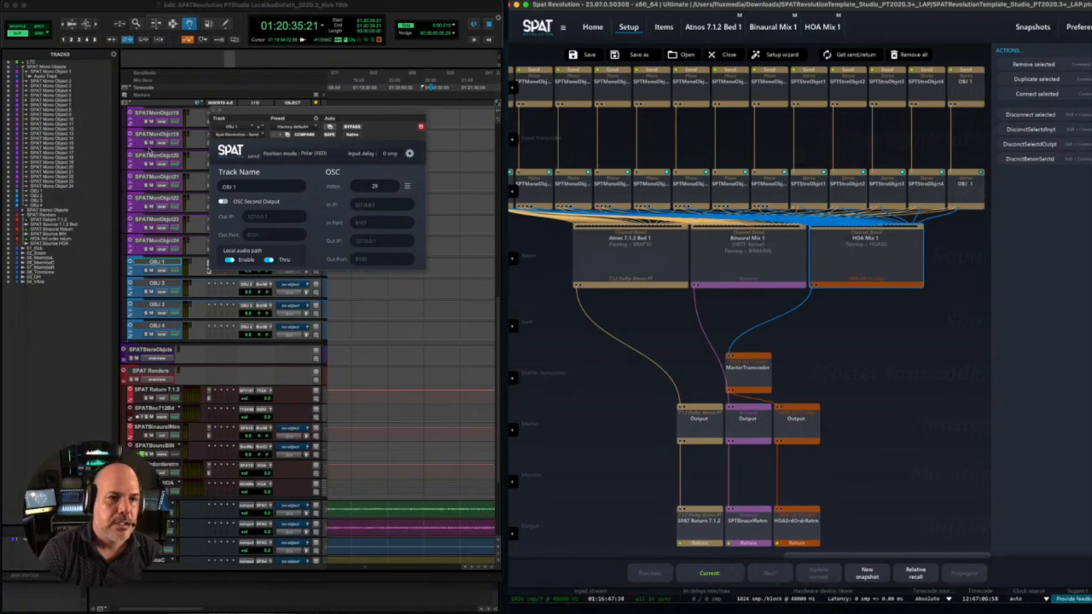
- Back in Pro Tools, close OBJ 1's Send plug-in and route the track's output to the first mono SPATSync bus path
left_click(214, 111)
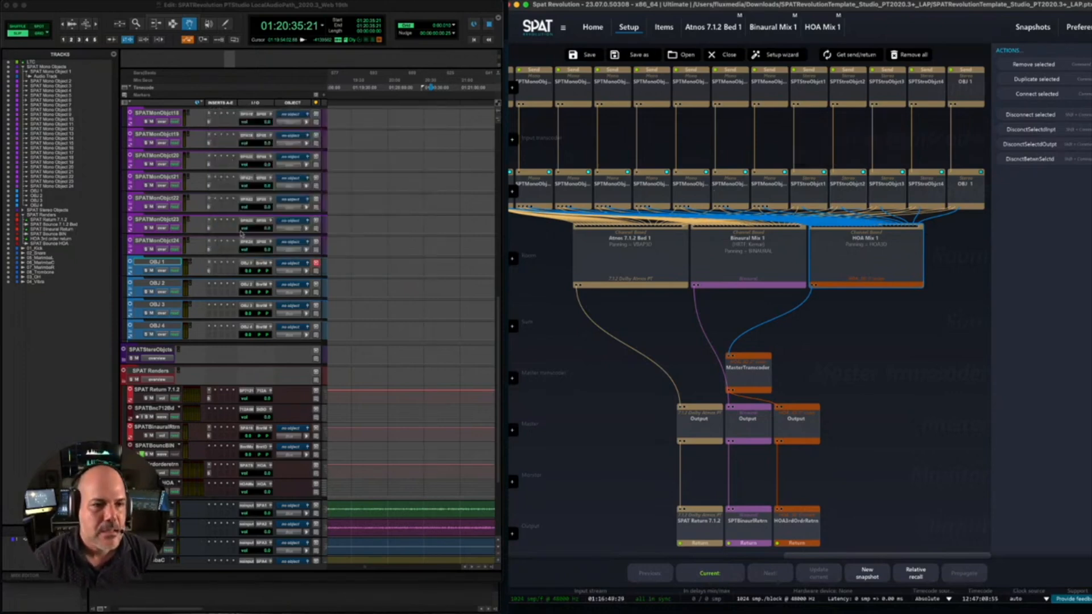
left_click(261, 265)
mouse_move(284, 271)
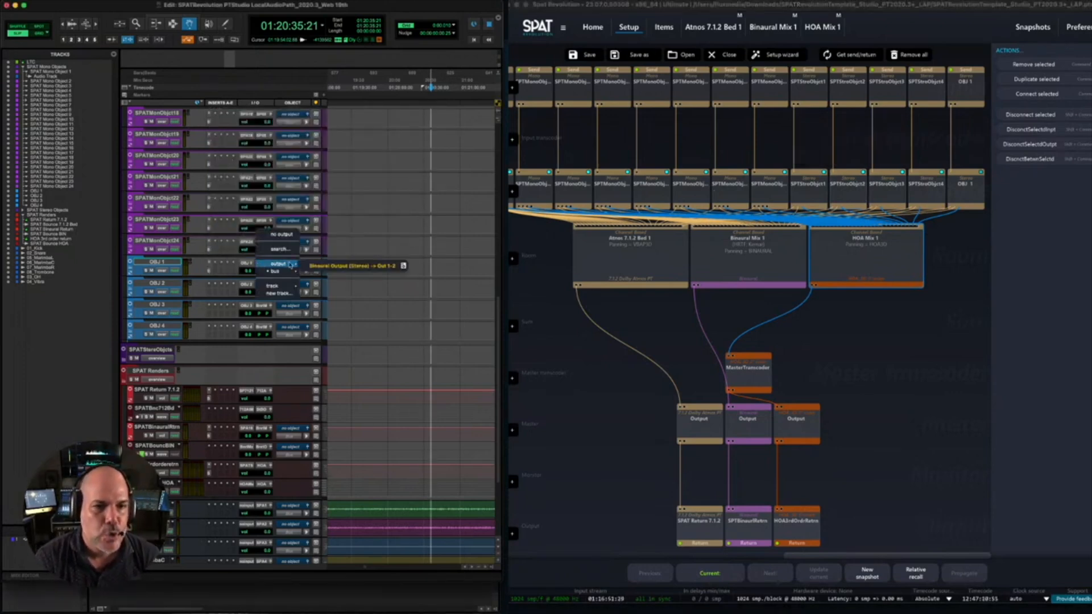
mouse_move(319, 275)
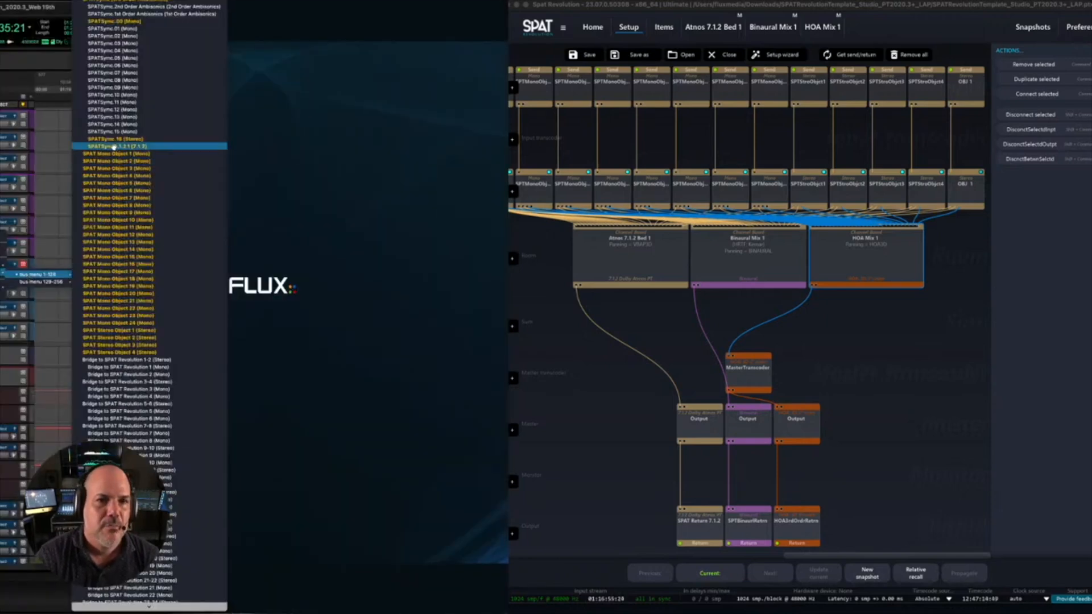
left_click(117, 23)
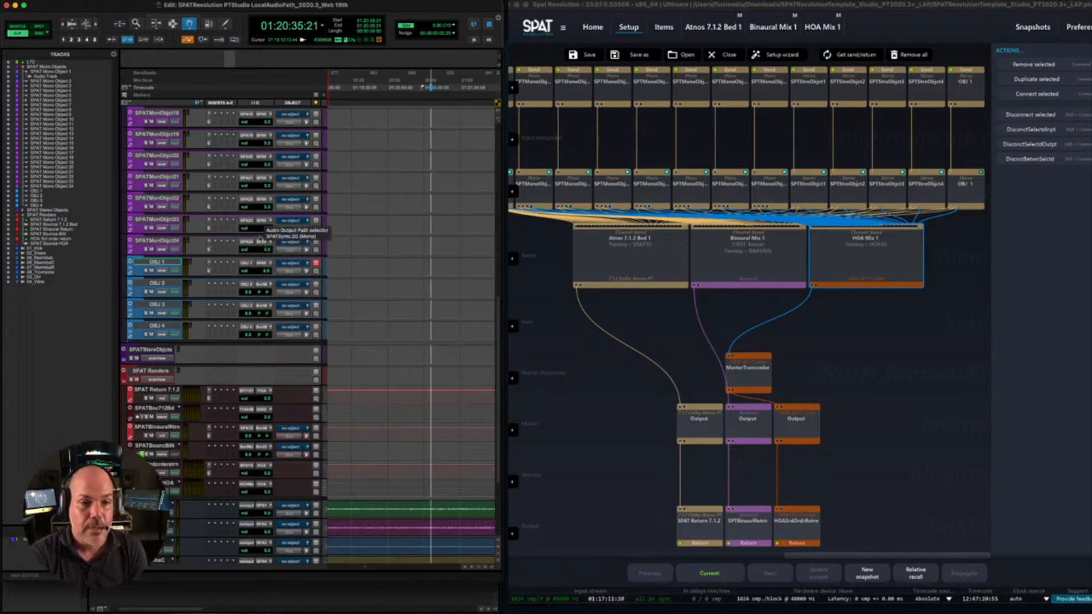
scroll(269, 288, "up", 3)
scroll(269, 289, "down", 4)
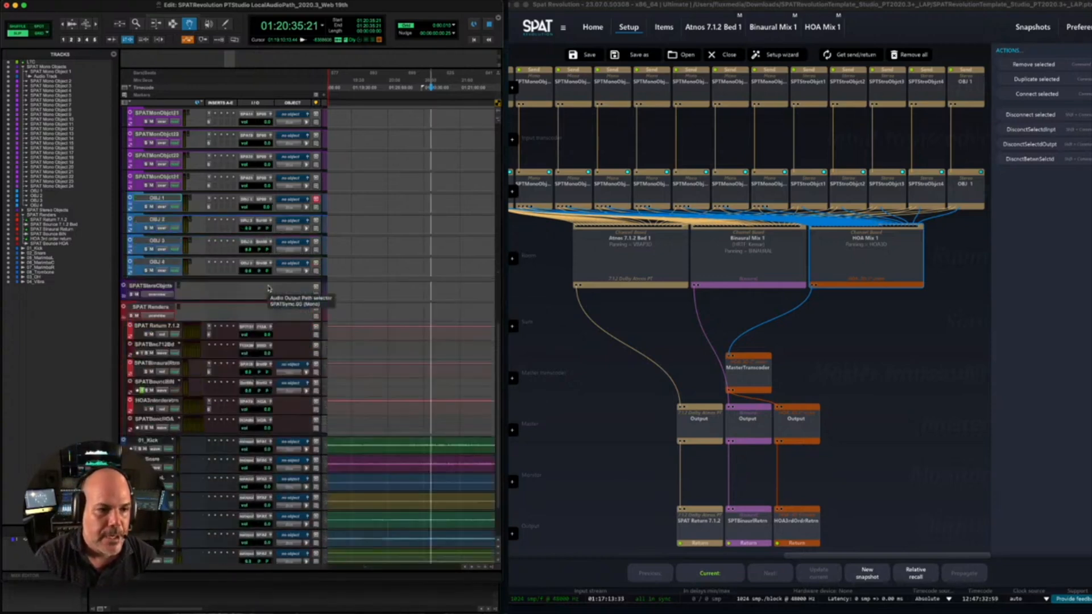
- Reopen the SPAT Revolution Send plug-in on OBJ 1 and check its OSC index and local audio path settings
scroll(268, 288, "down", 4)
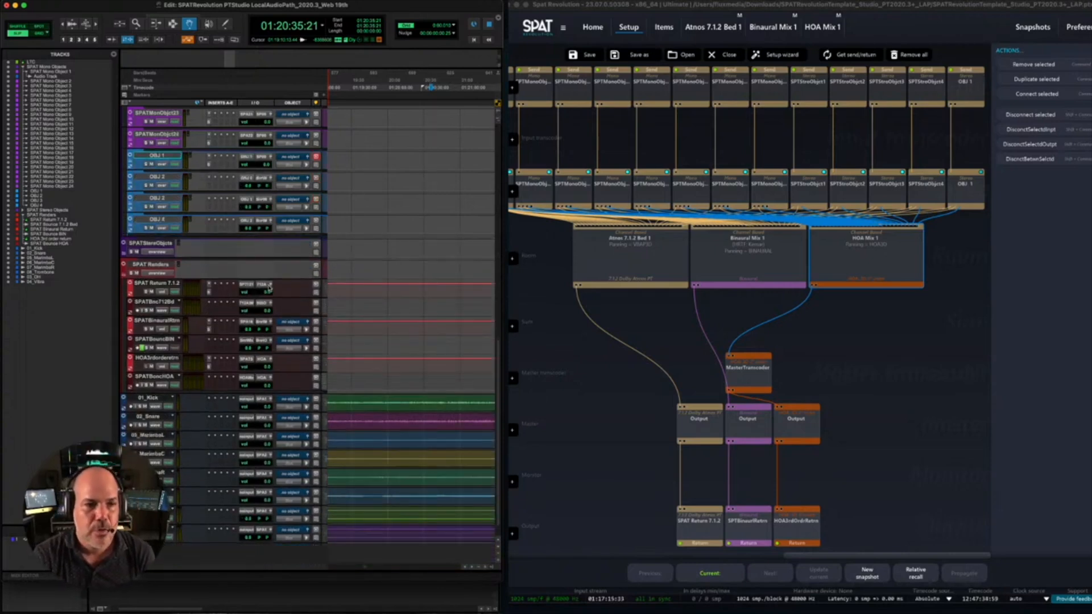
left_click(209, 166)
left_click(374, 184)
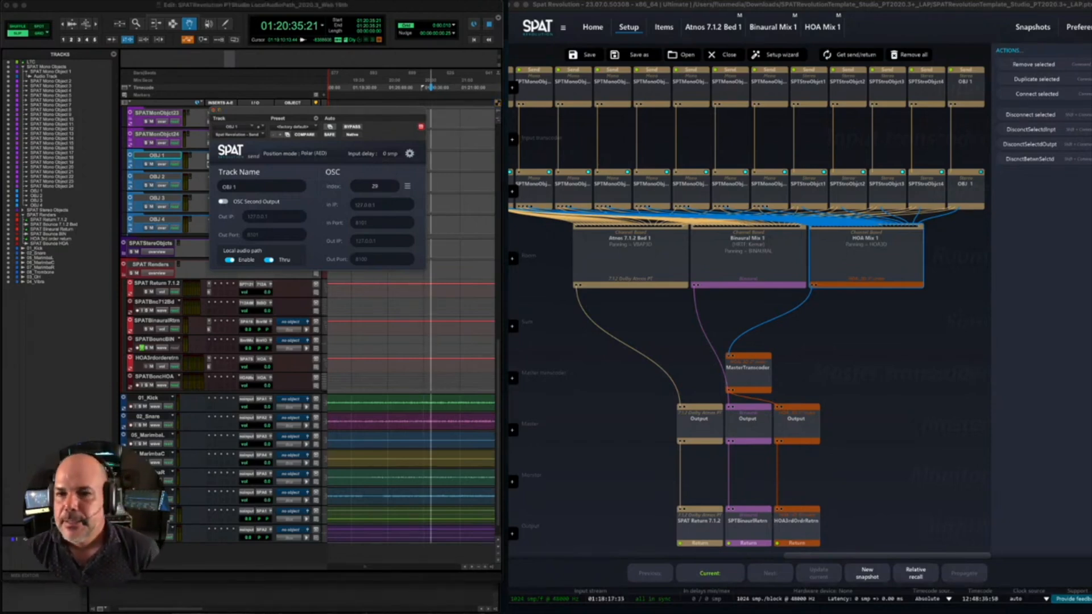
left_click(119, 9)
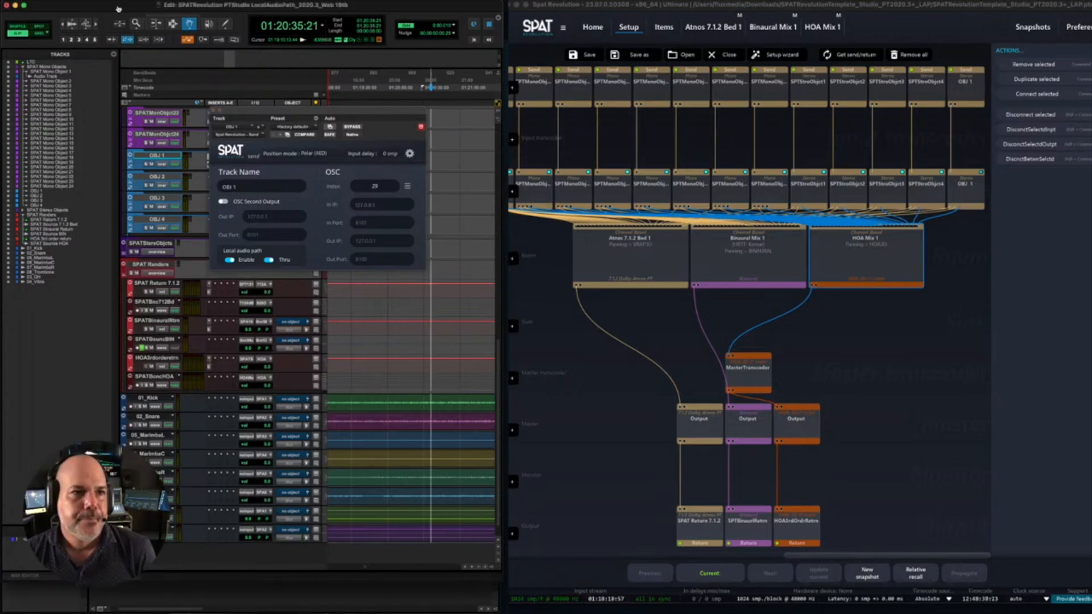
left_click(66, 1)
left_click(67, 1)
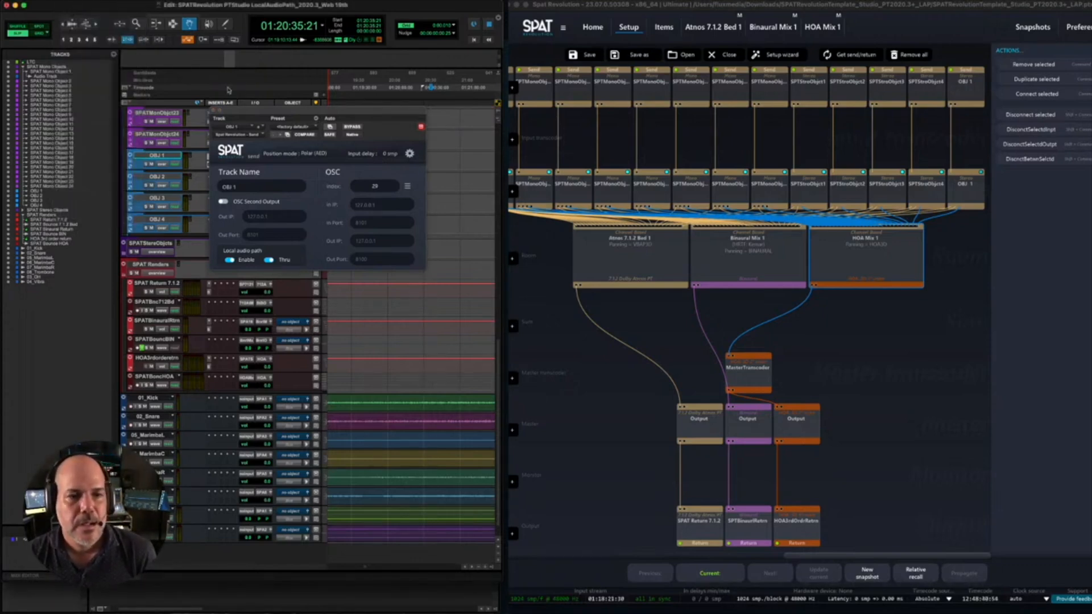
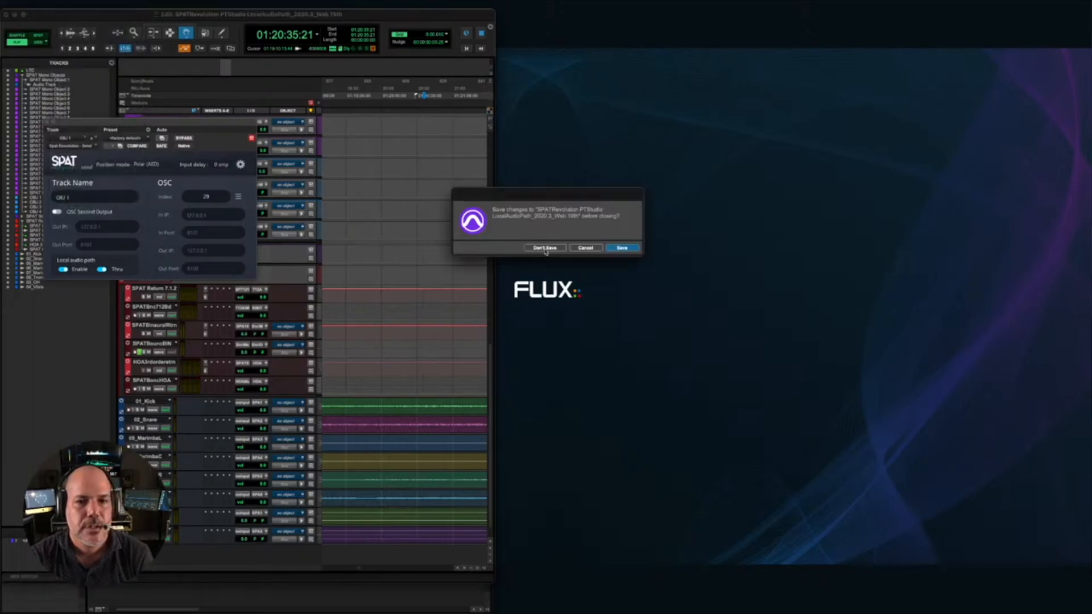
- Close the current session without saving its changes and bring up the Dashboard for creating a new session
left_click(544, 248)
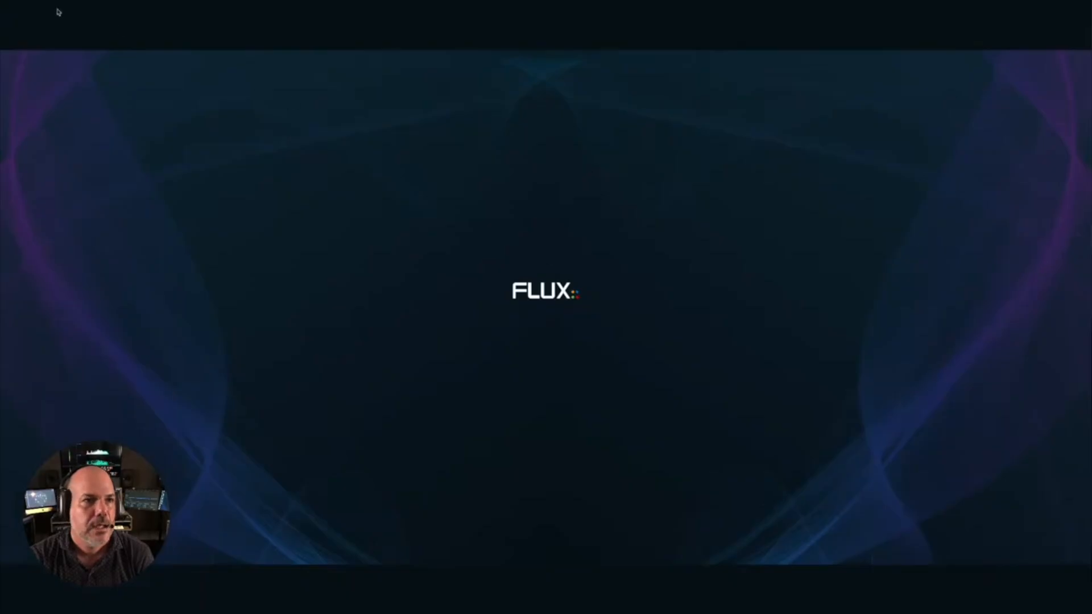
left_click(58, 11)
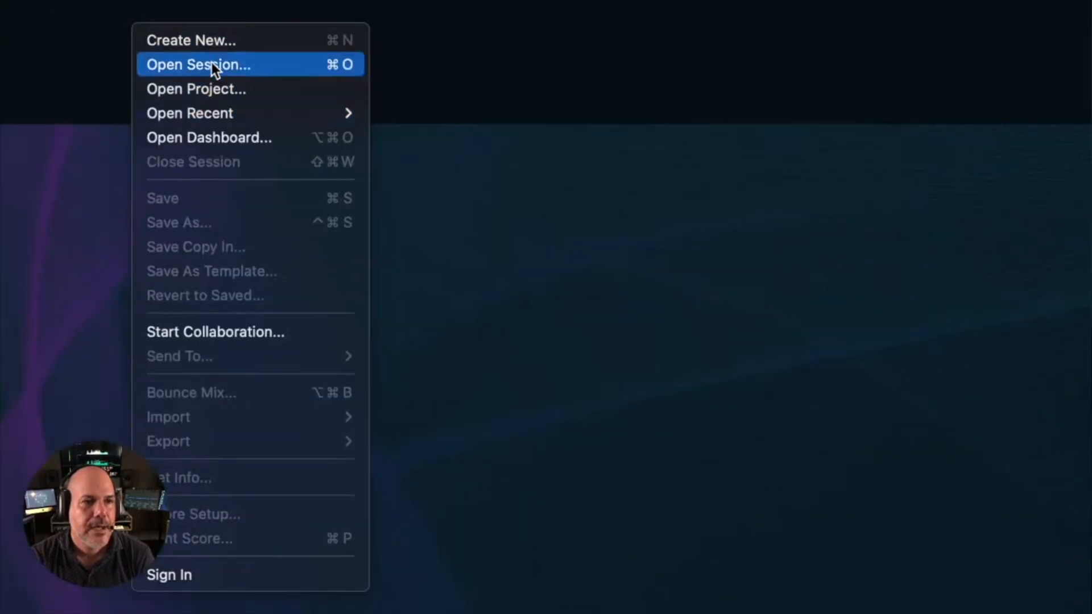
left_click(217, 42)
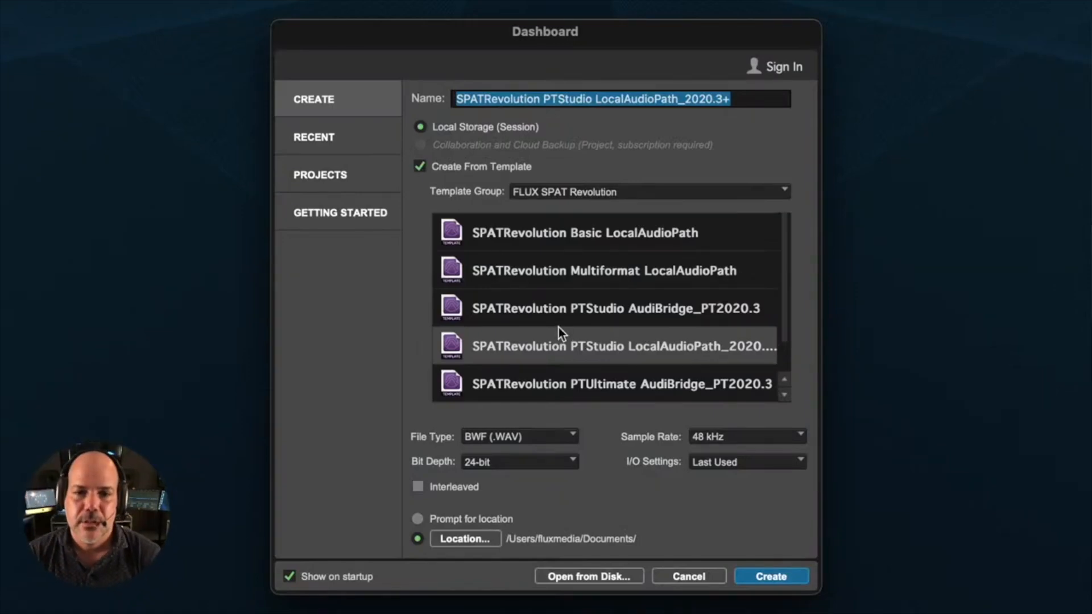
- Create session "SPATRevolution PTStudio AudiBridge_PT2020.3_Web 19th" from the SPATRevolution PTStudio AudiBridge_PT2020.3 template, declining the detailed report and the Avid Marketplace visit
left_click(561, 310)
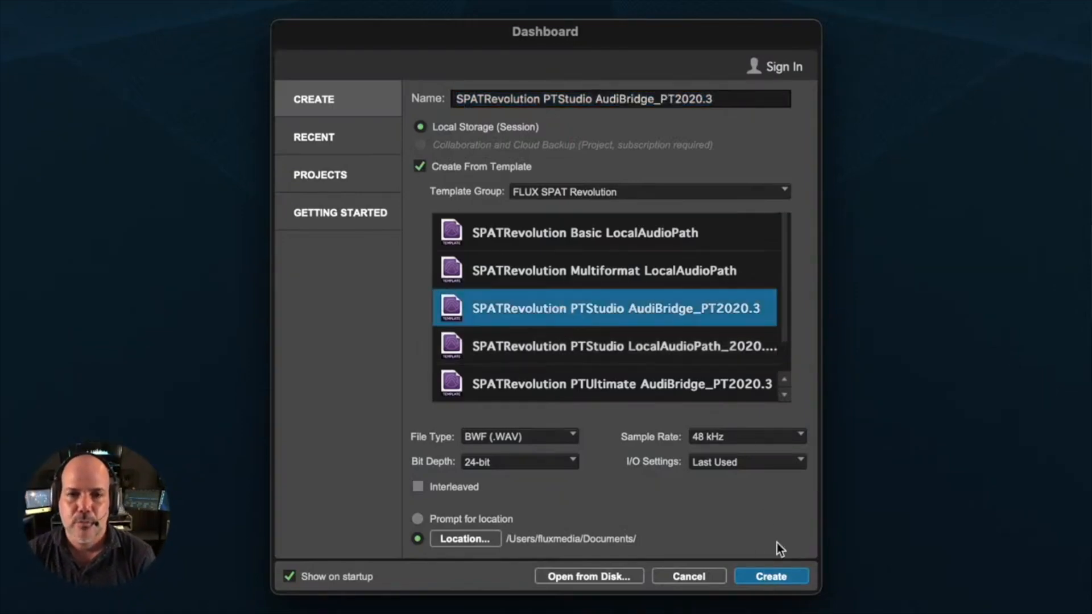
left_click(728, 98)
type("_")
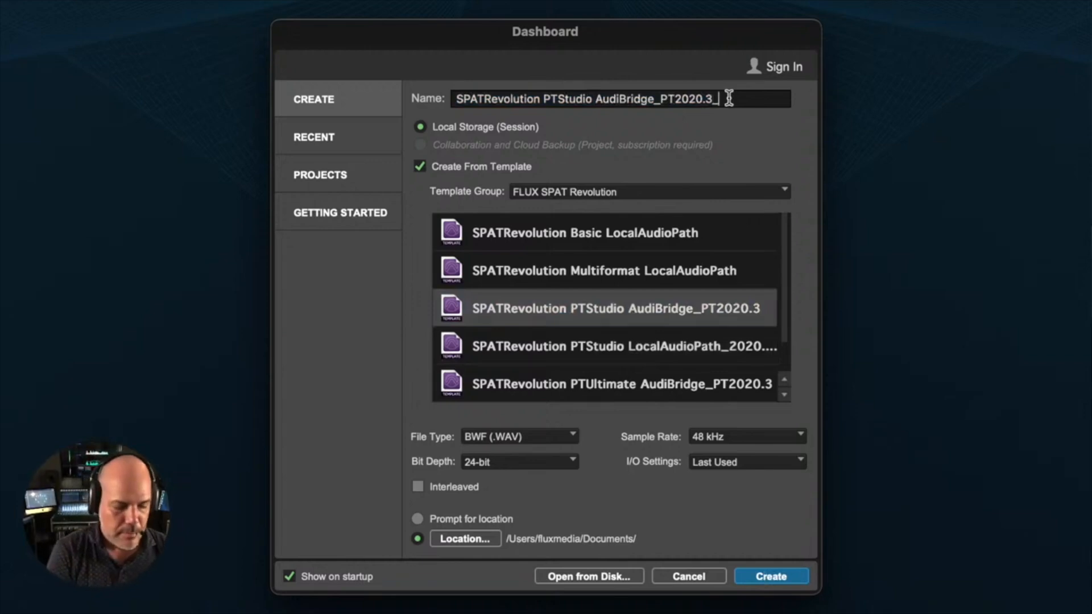
type("Weninar")
key("BackSpace")
key("BackSpace")
key("BackSpace")
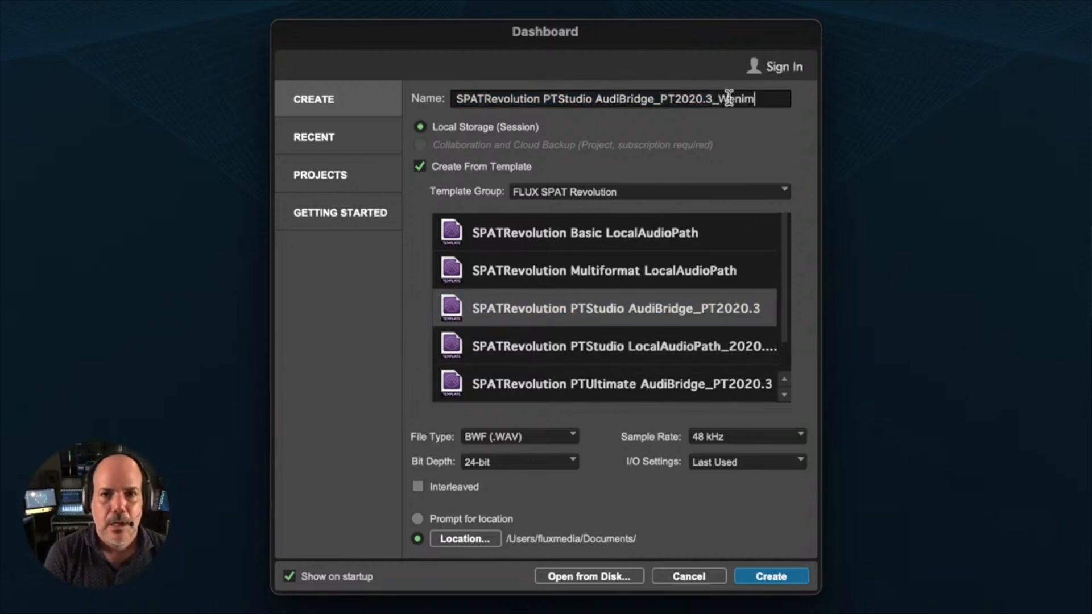
key("BackSpace")
key("BackSpace")
type("b 19t")
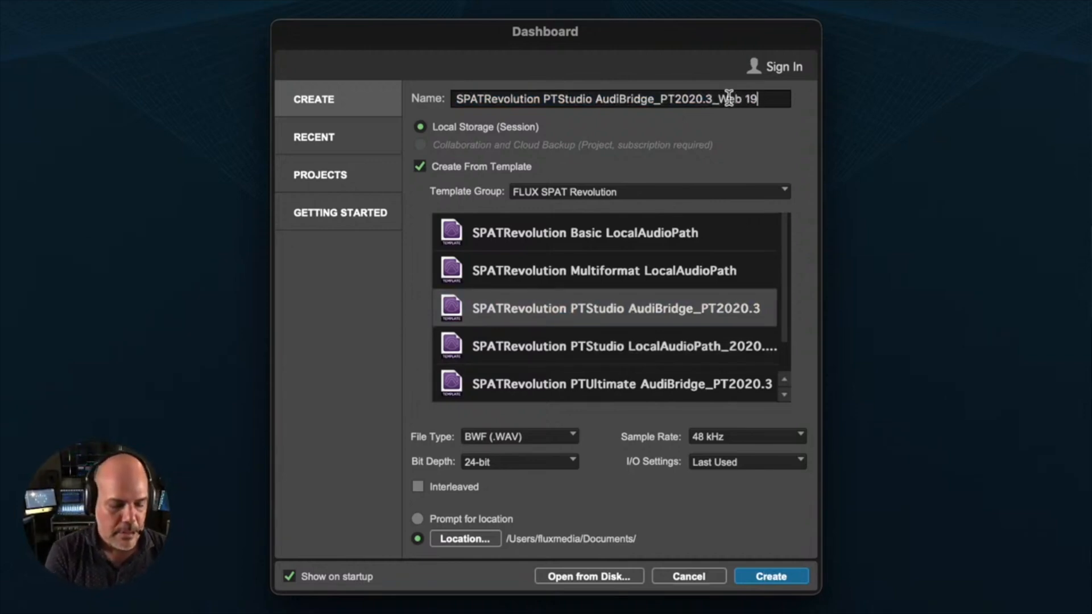
type("h")
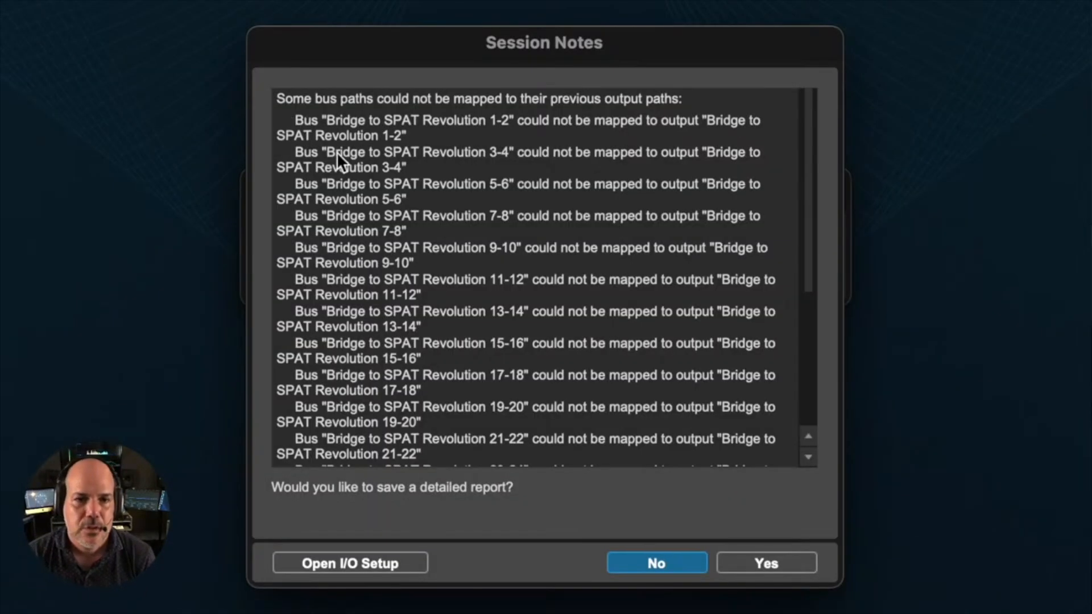
left_click(661, 562)
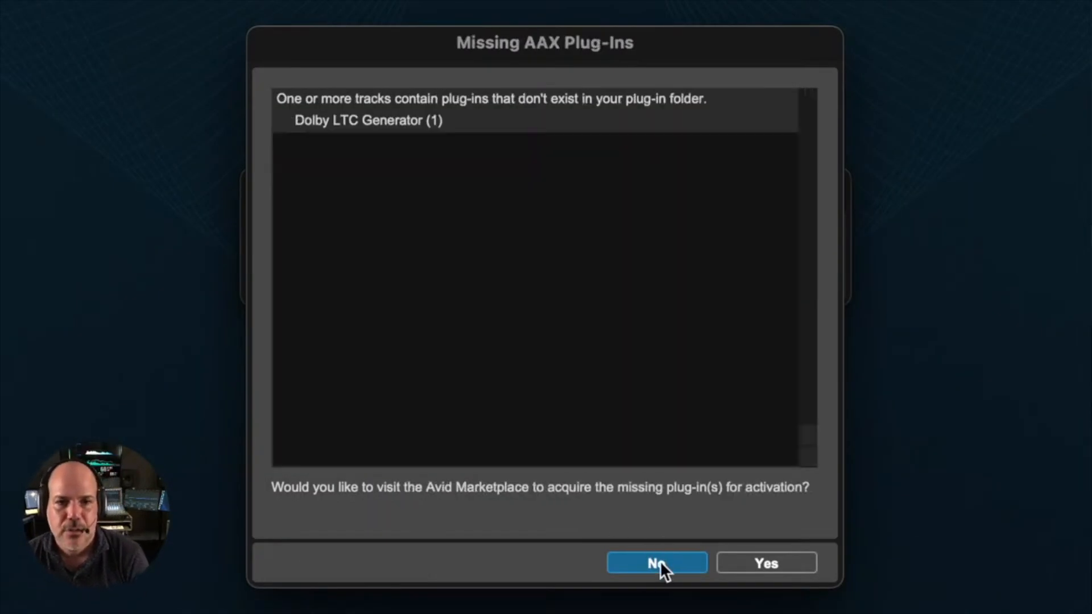
left_click(659, 561)
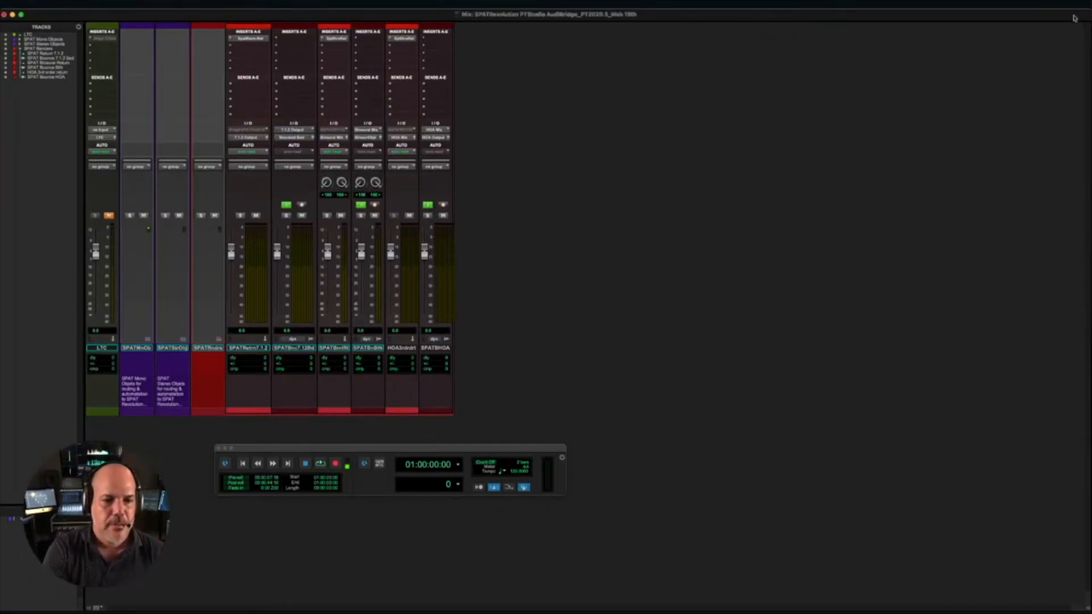
- In the Mix window, expand the SPAT Mono Objects folder to view its object tracks and collapse it again
key("super+equal")
key("super+equal")
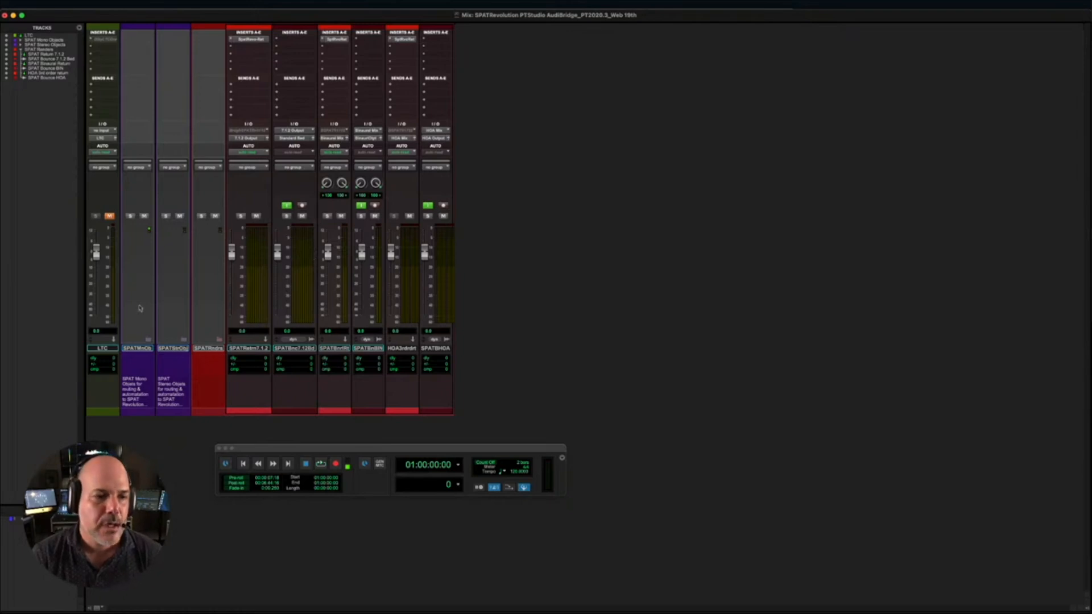
left_click(148, 339)
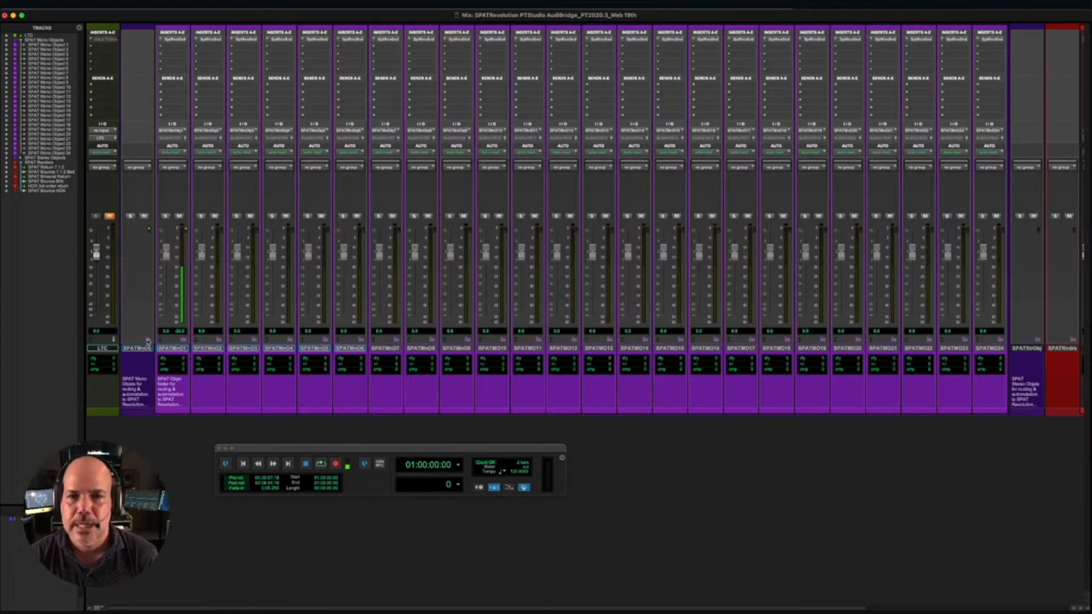
left_click(148, 340)
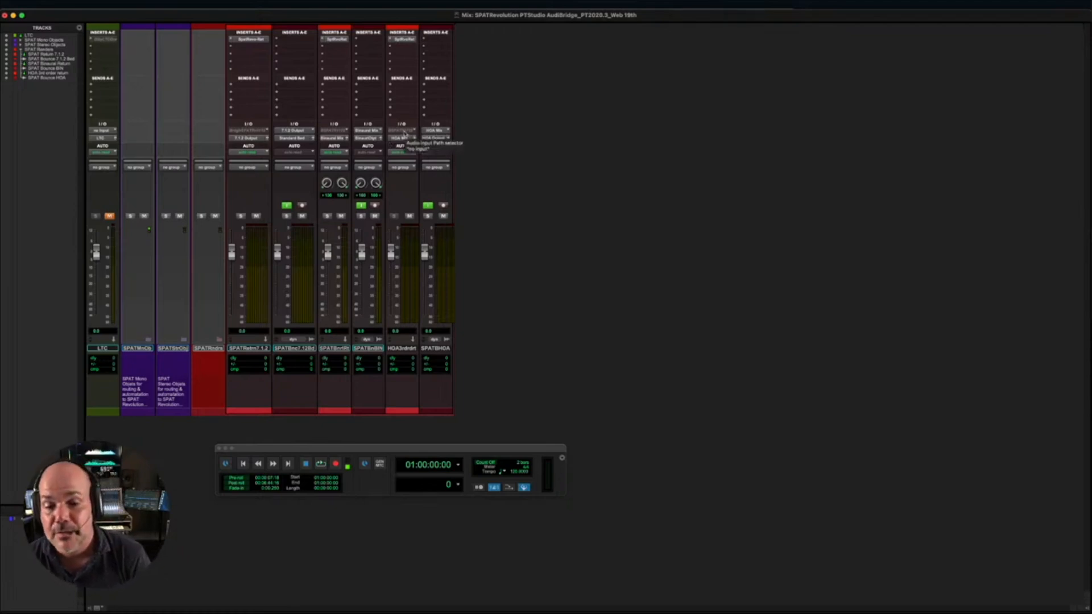
- Open the I/O Setup and examine the bus-to-output mappings for the SPAT Revolution bridge along with the output and input paths
left_click(261, 5)
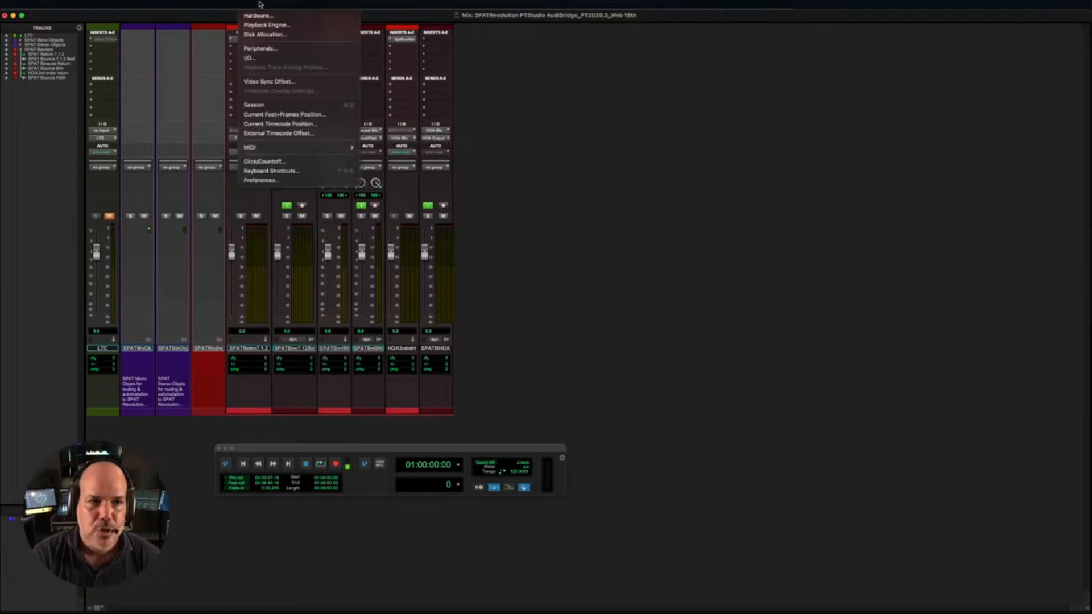
left_click(274, 59)
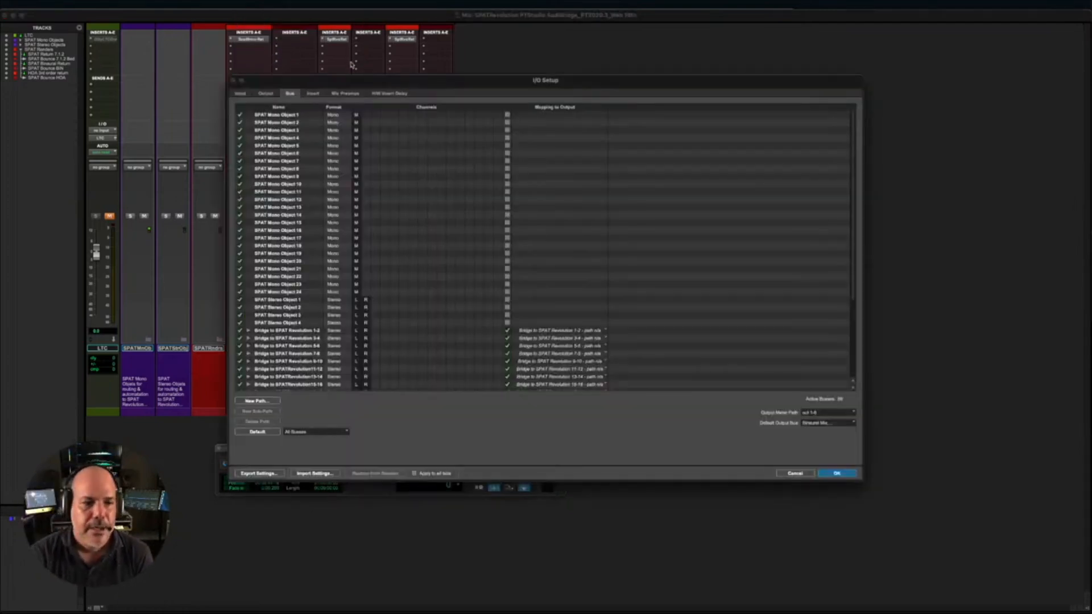
left_click_drag(389, 83, 316, 17)
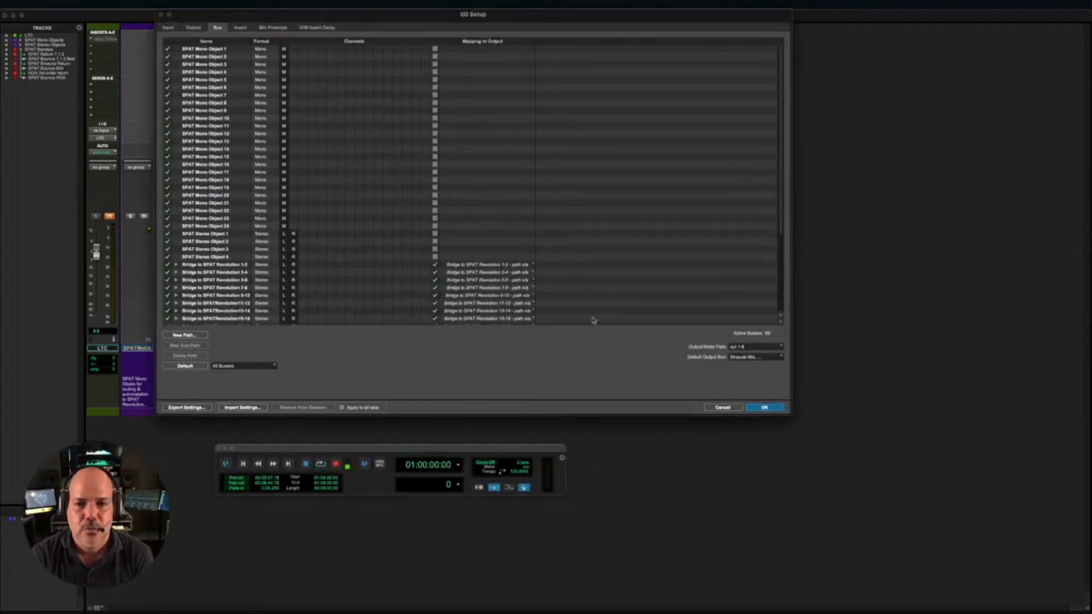
scroll(475, 274, "down", 5)
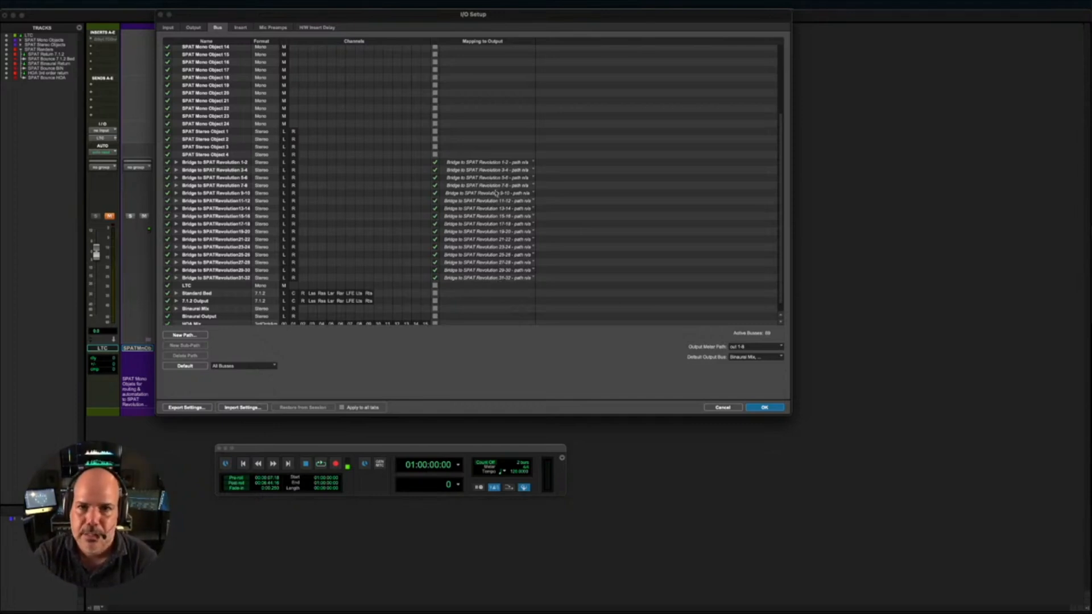
left_click(194, 28)
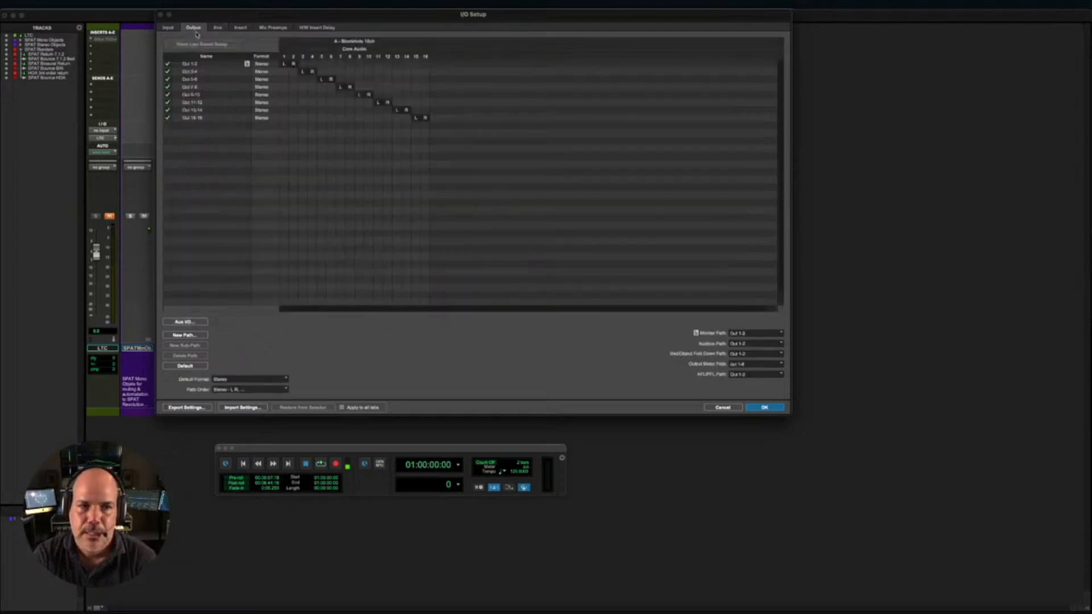
left_click(169, 27)
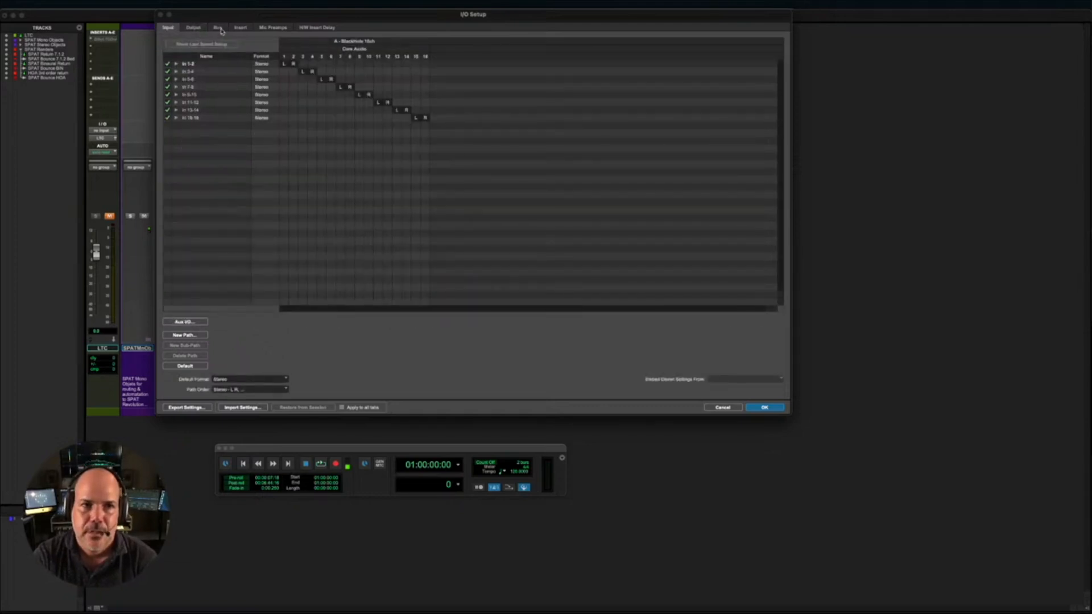
left_click(220, 28)
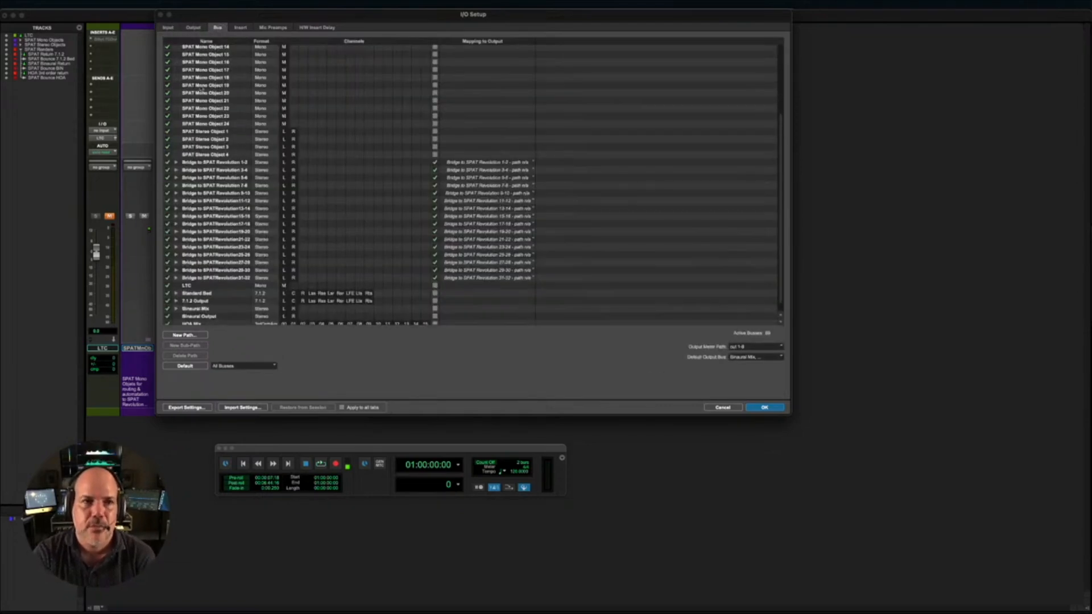
left_click(194, 27)
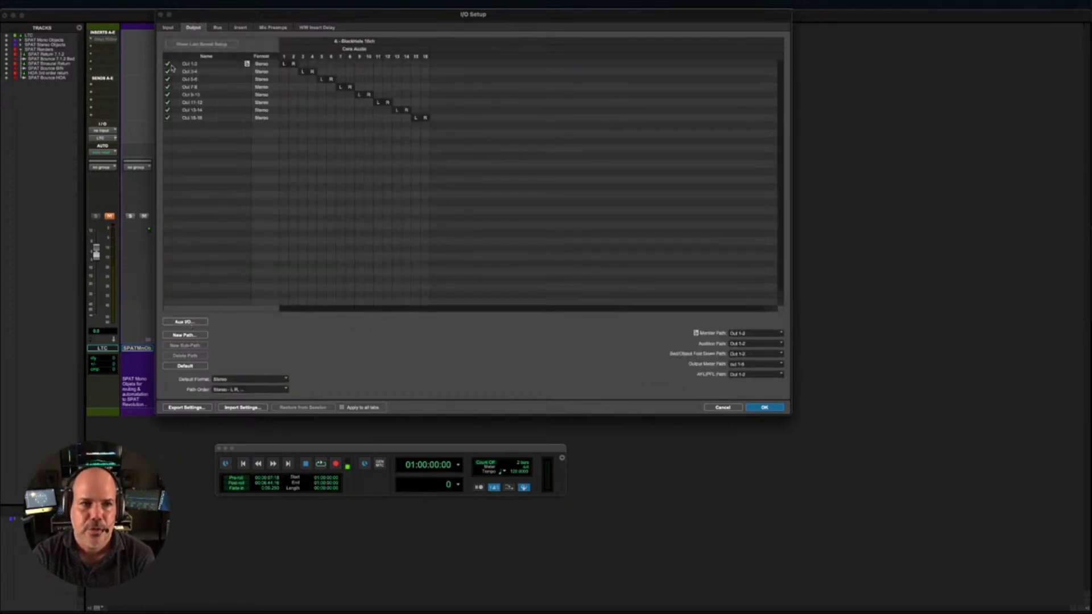
left_click(170, 29)
left_click(192, 28)
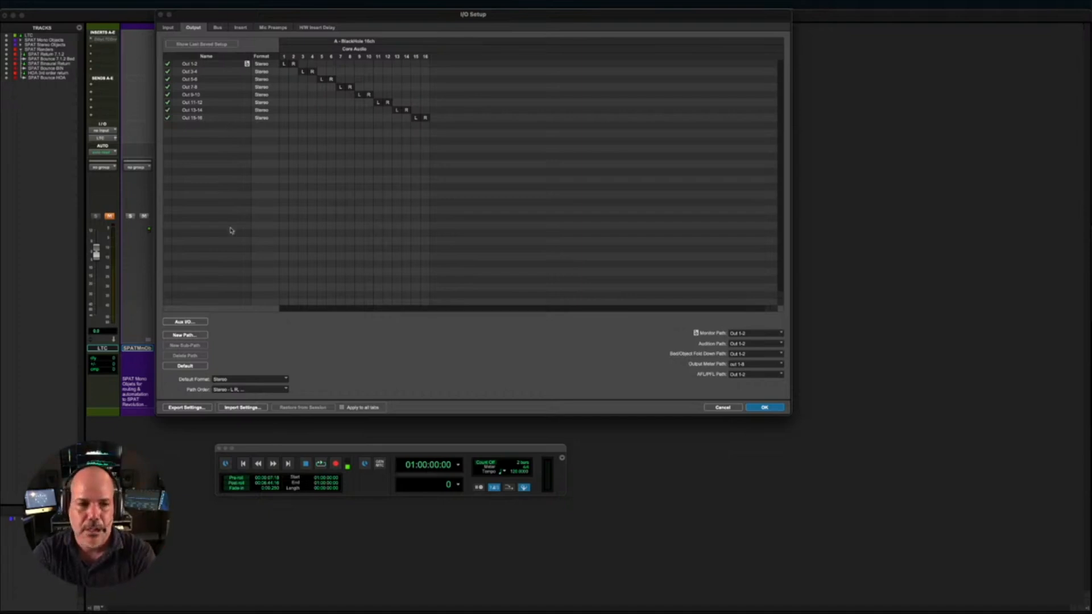
- In the Aux I/O settings, enable Pro Tools Audio Bridge 32 as an input and Pro Tools Audio Bridge 64 as an output
left_click(185, 322)
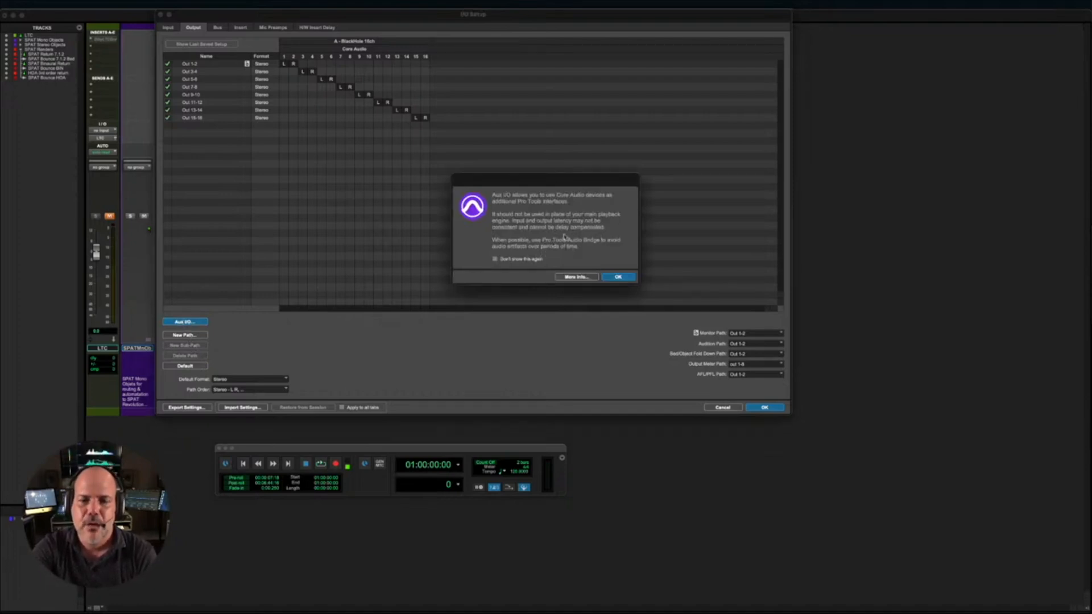
left_click(617, 278)
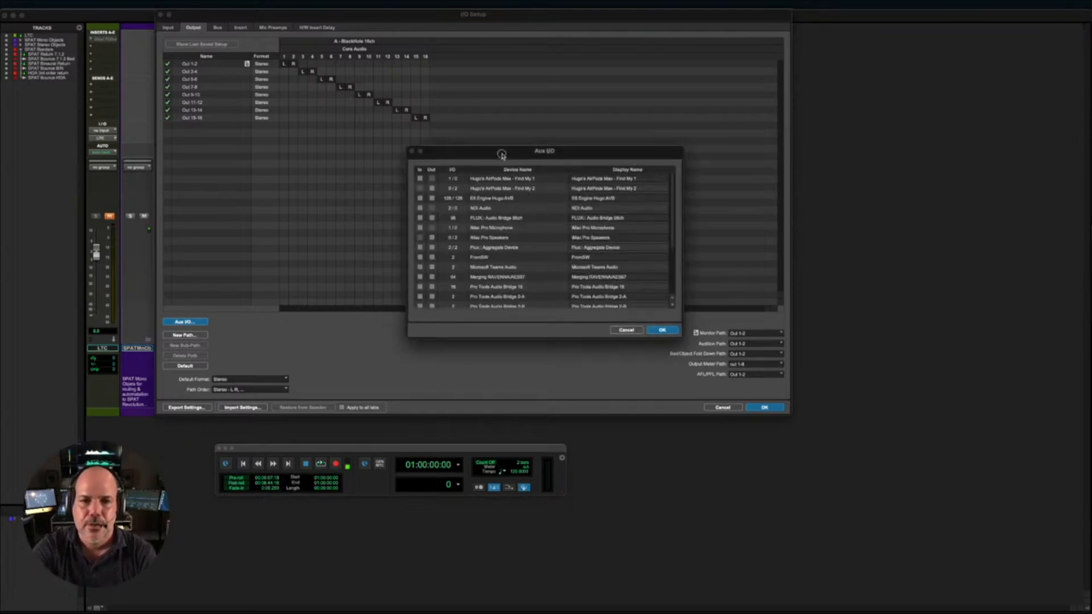
left_click_drag(502, 155, 417, 108)
left_click_drag(598, 293, 654, 388)
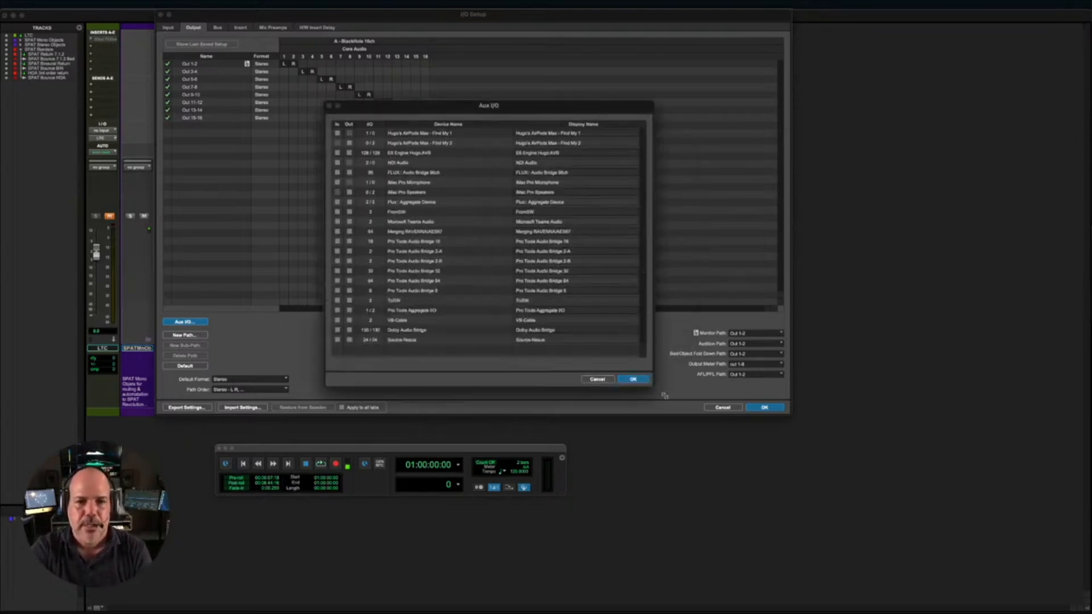
left_click(338, 271)
left_click(349, 281)
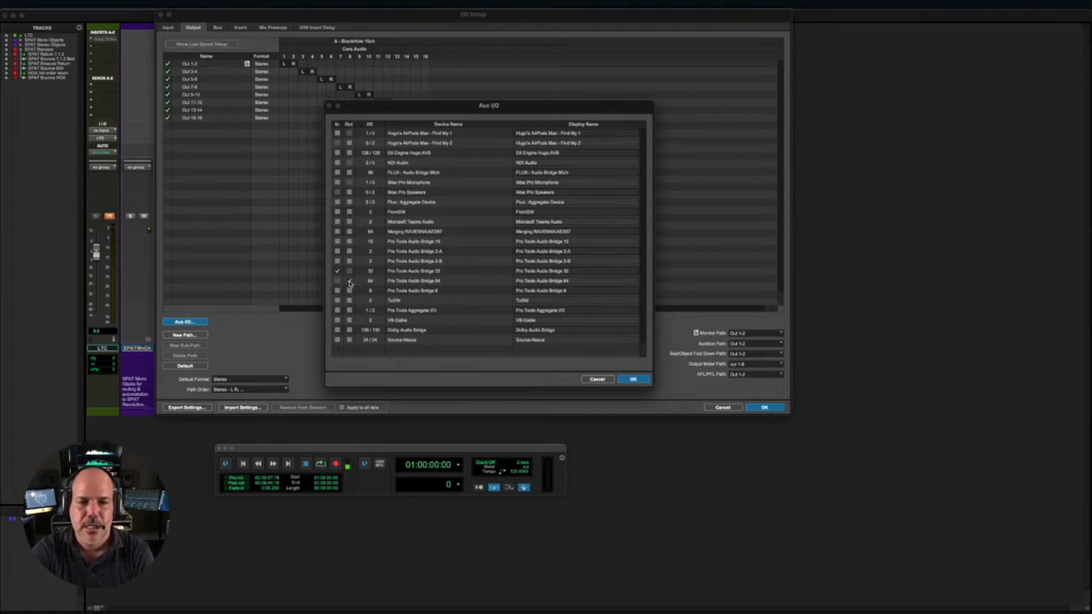
- Change the display name of the Pro Tools Audio Bridge 64 device to "Bridge to SPAT"
left_click(539, 281)
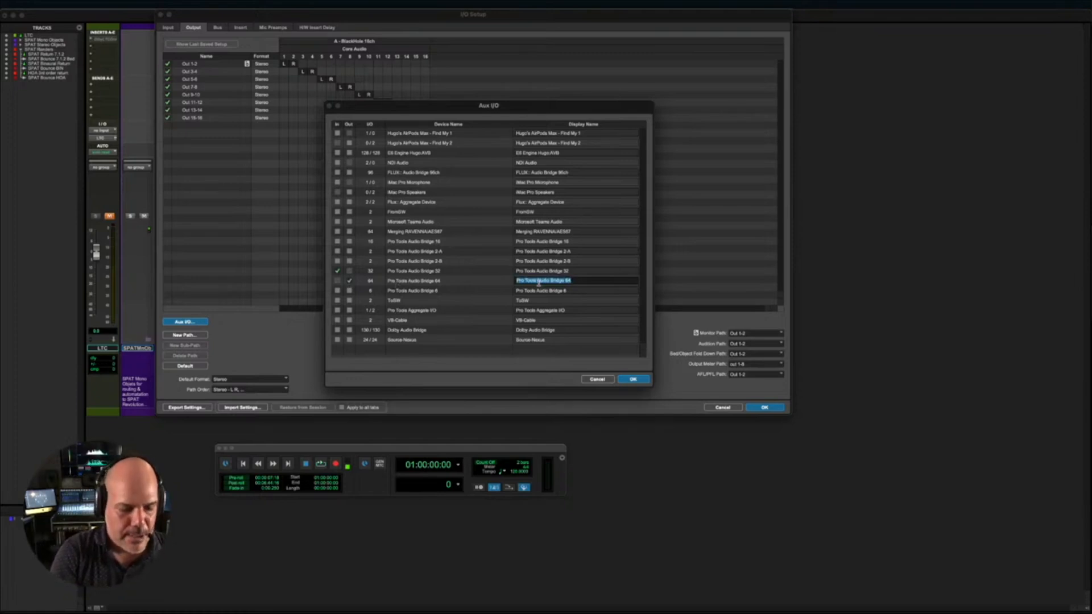
type("Bridge")
key("BackSpace")
key("BackSpace")
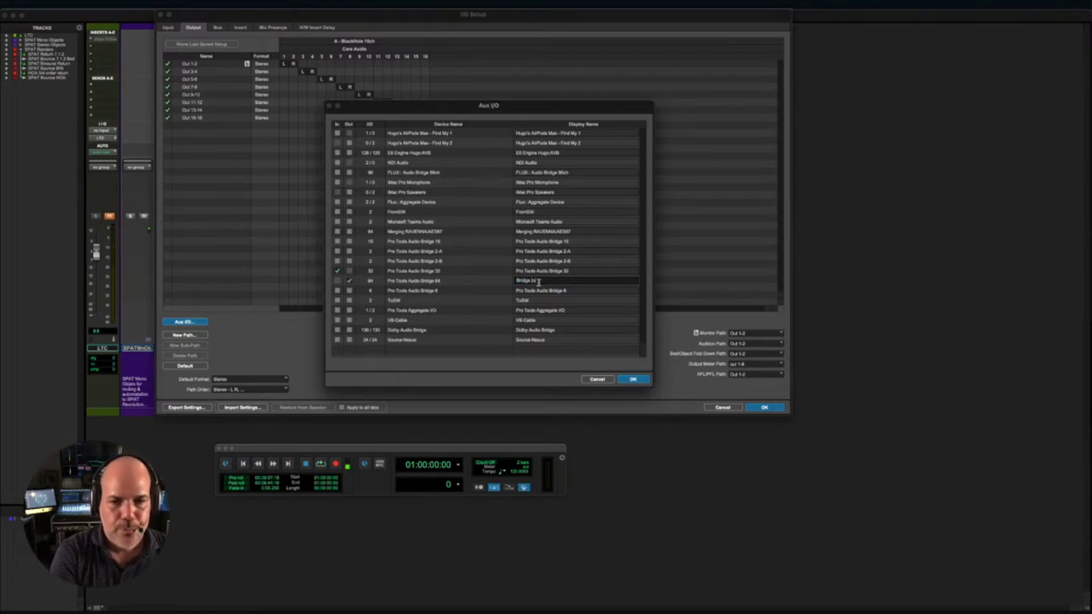
type("ge to SPAT")
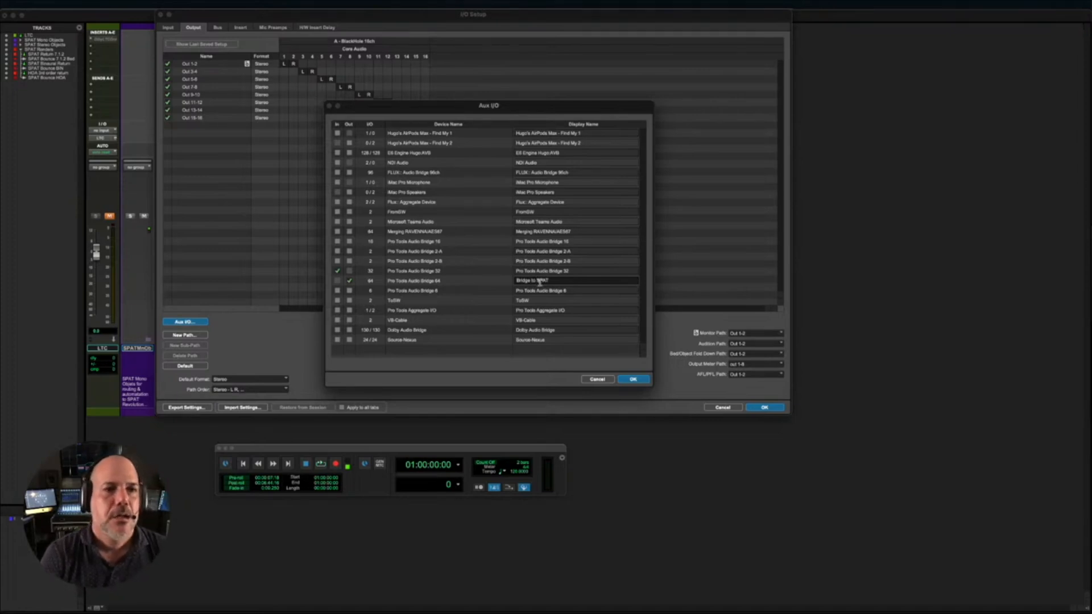
- Change the display name of the Pro Tools Audio Bridge 32 device to "Bridge from SPAT"
left_click(534, 270)
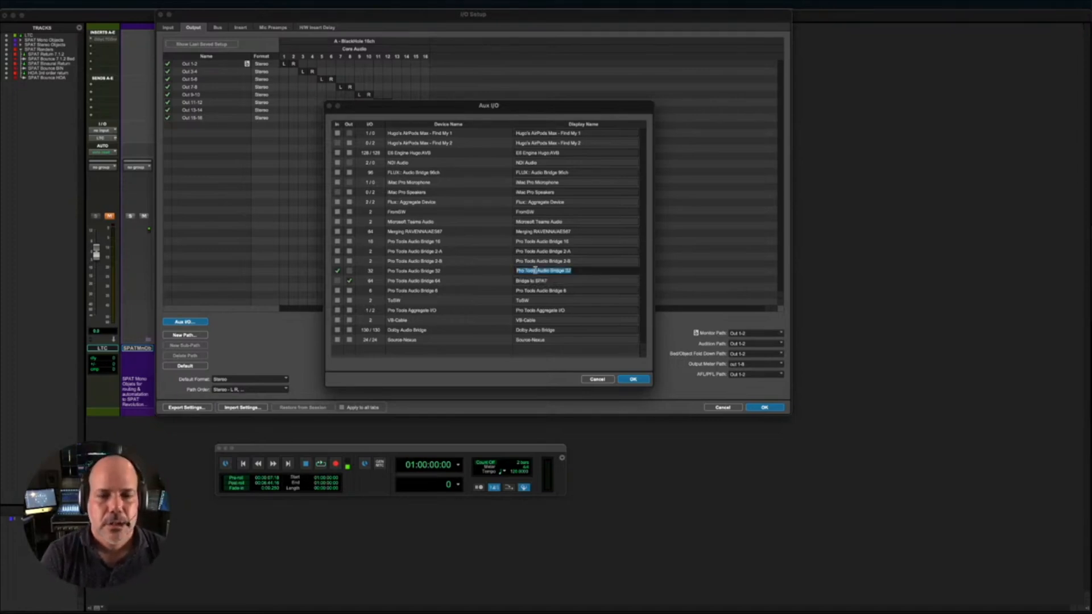
type("Bridge")
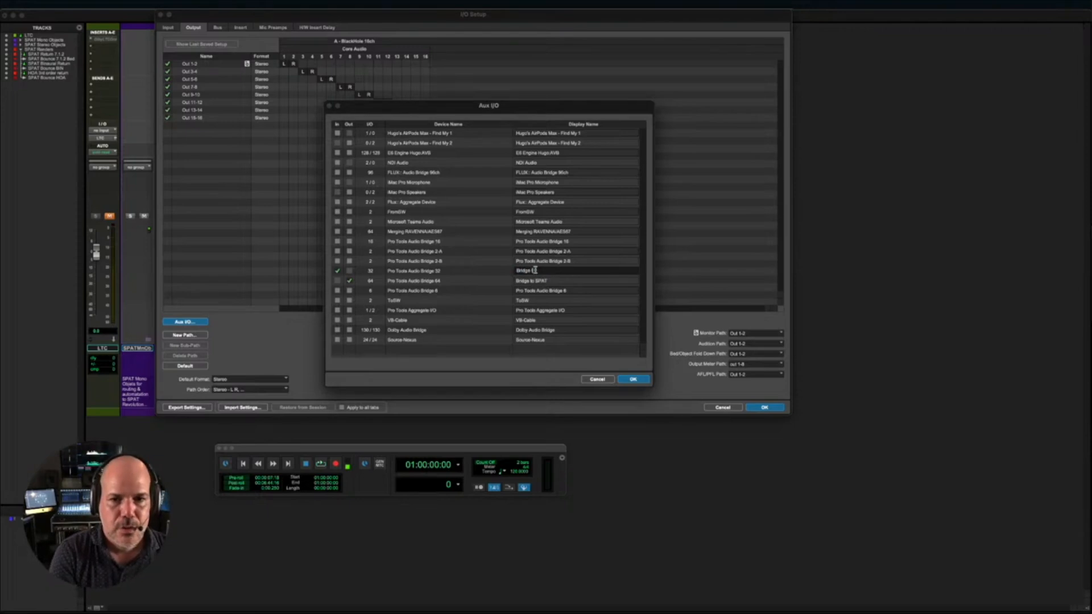
type(" from SPAT")
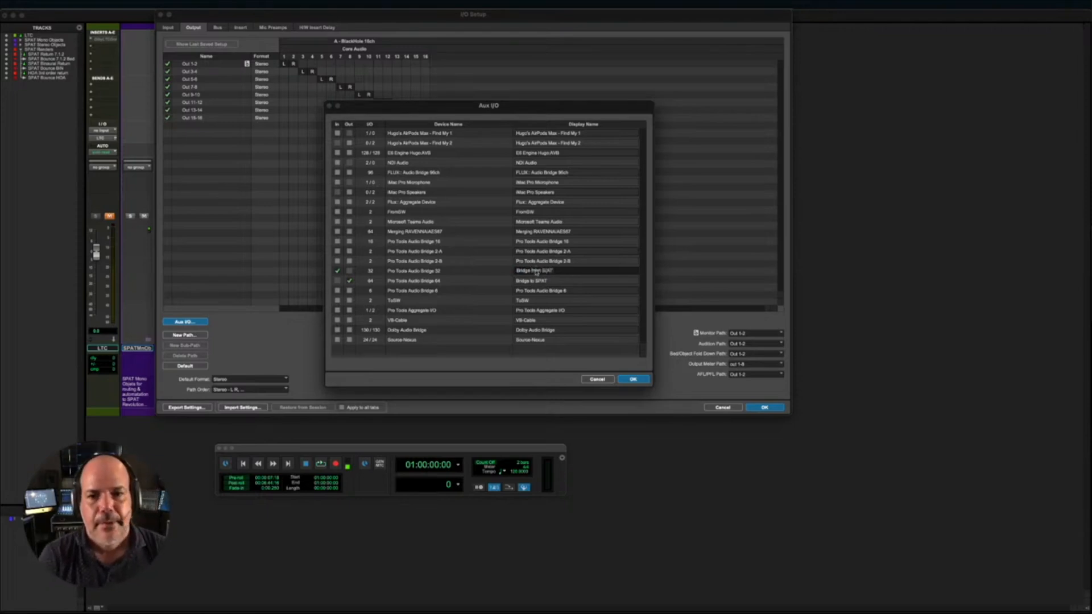
key("Tab")
left_click(549, 272)
left_click(556, 272)
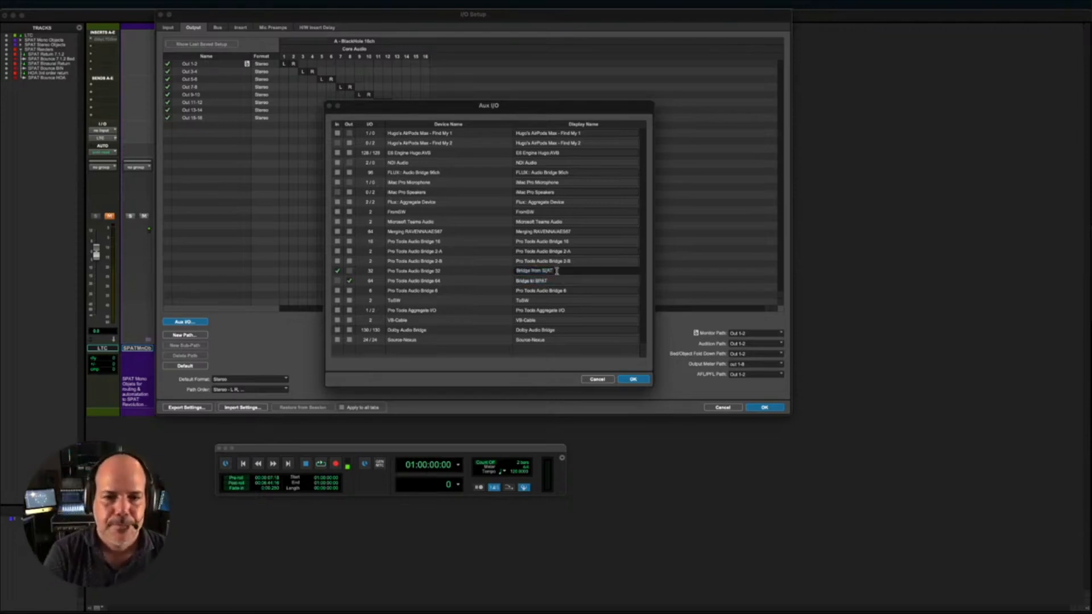
key("BackSpace")
key("BackSpace")
key("BackSpace")
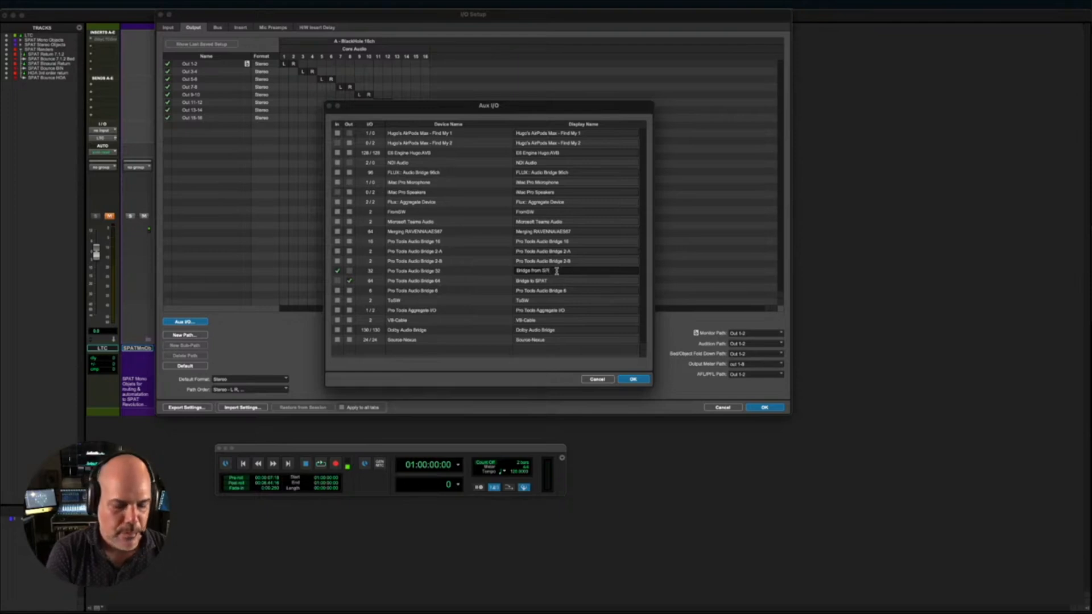
type("PAT")
key("Tab")
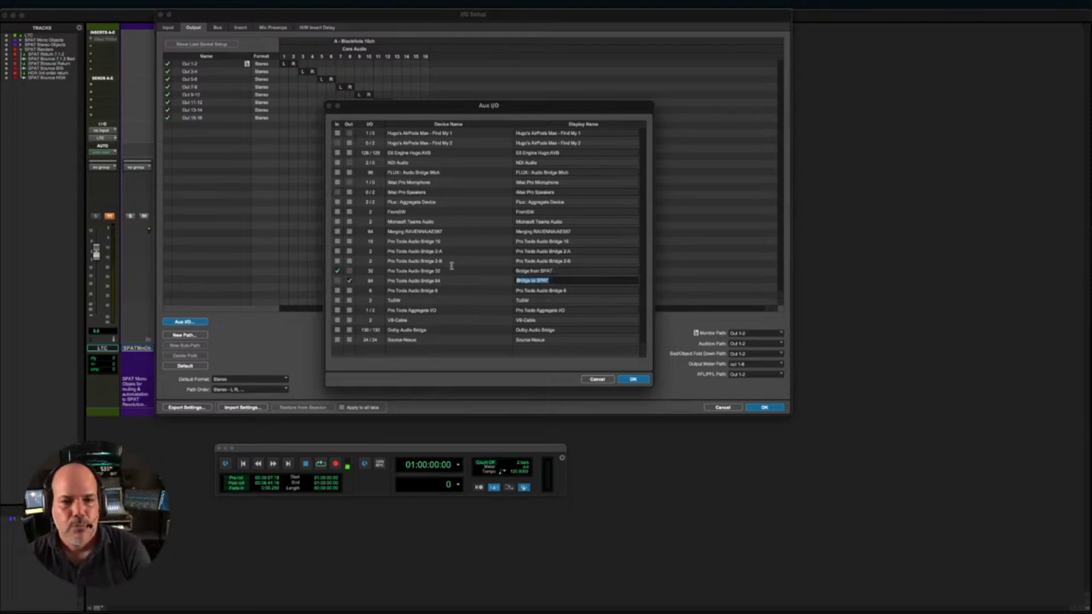
- Apply the Aux I/O settings and review the Bridge from SPAT input paths and Bridge to SPAT output paths
left_click(632, 380)
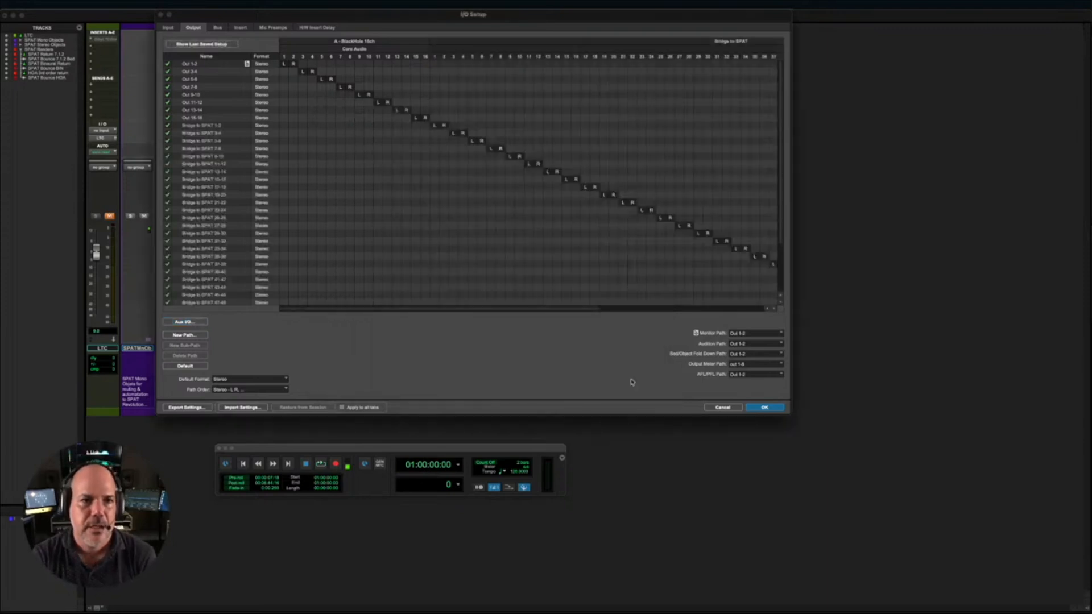
left_click(171, 27)
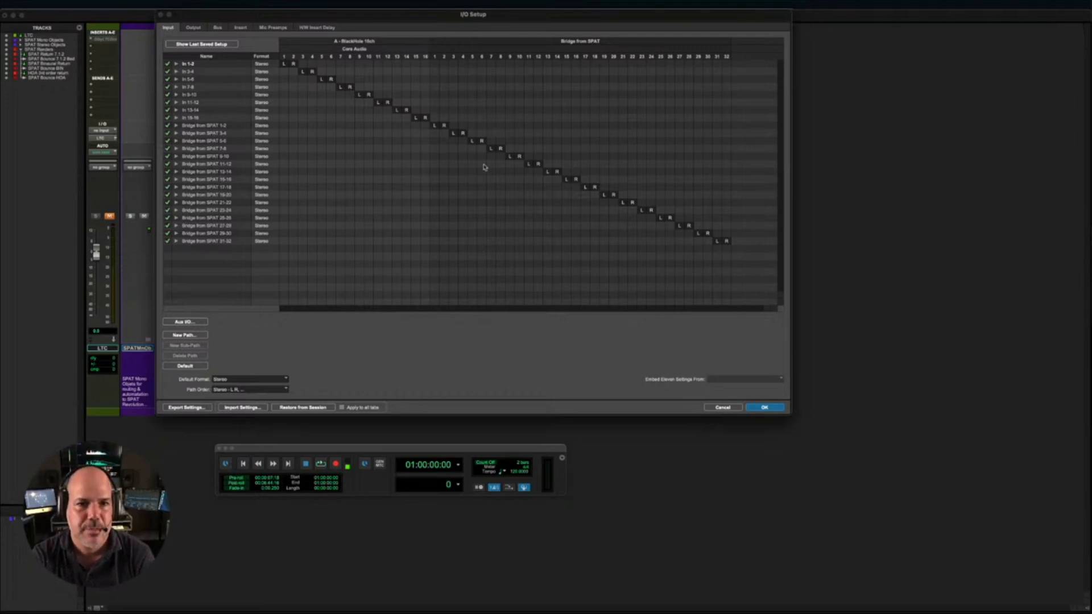
left_click(193, 28)
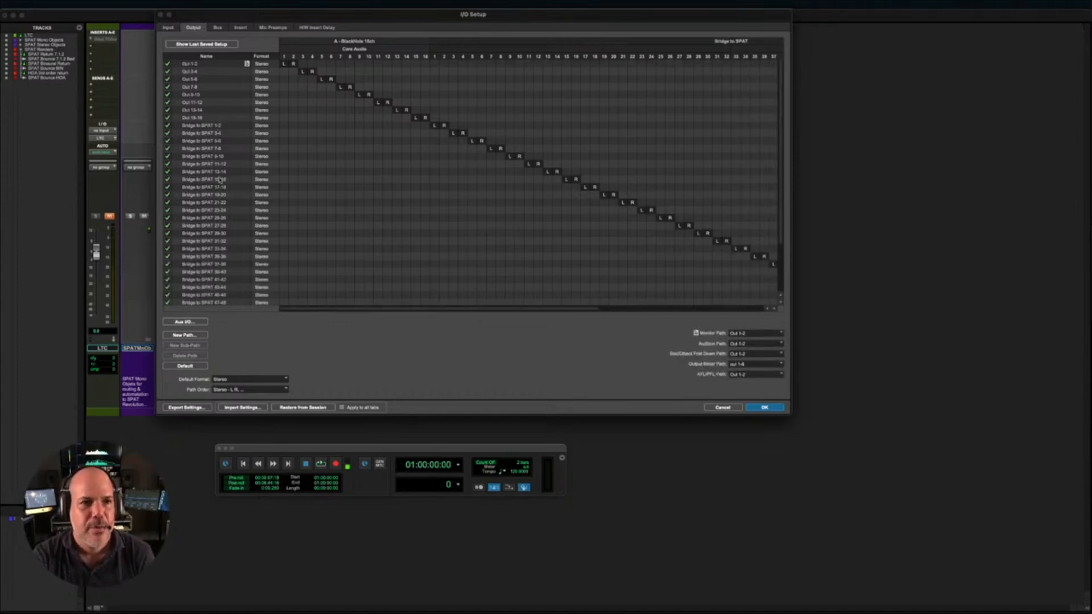
scroll(226, 138, "down", 3)
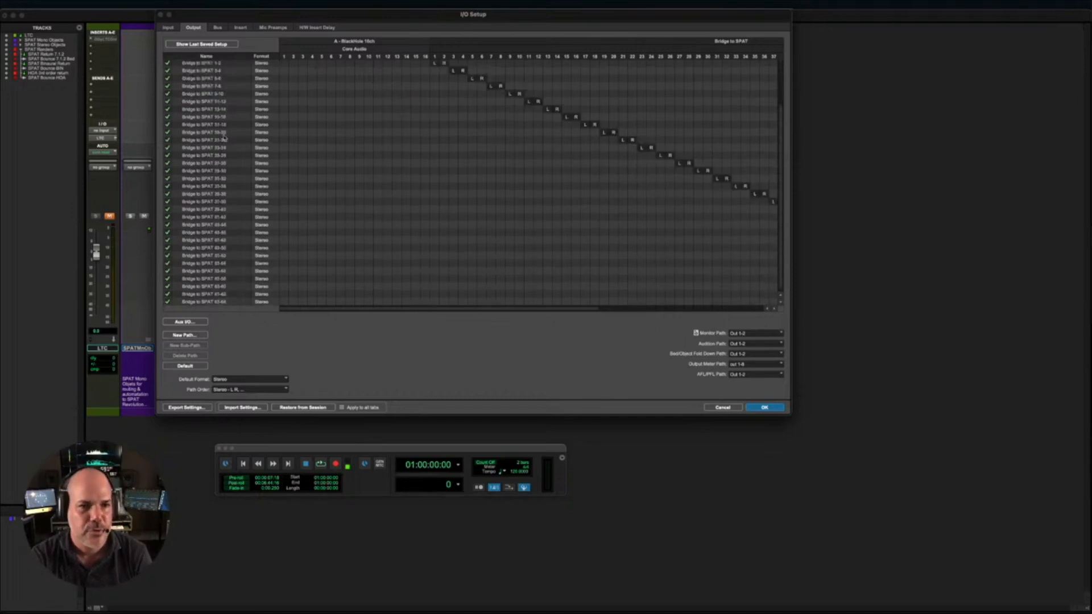
scroll(224, 138, "up", 3)
- Map the busses Bridge to SPAT Revolution 1-2 through 31-32 to consecutive outputs starting at Bridge to SPAT 1-2, and check the bus list
left_click(218, 27)
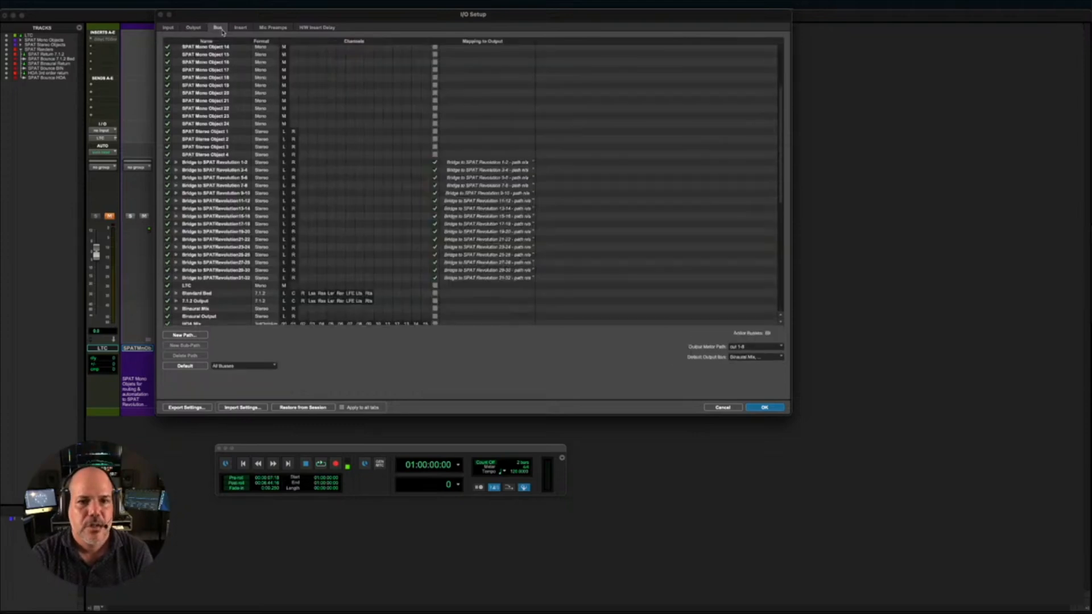
left_click(227, 162)
left_click(230, 279, "shift")
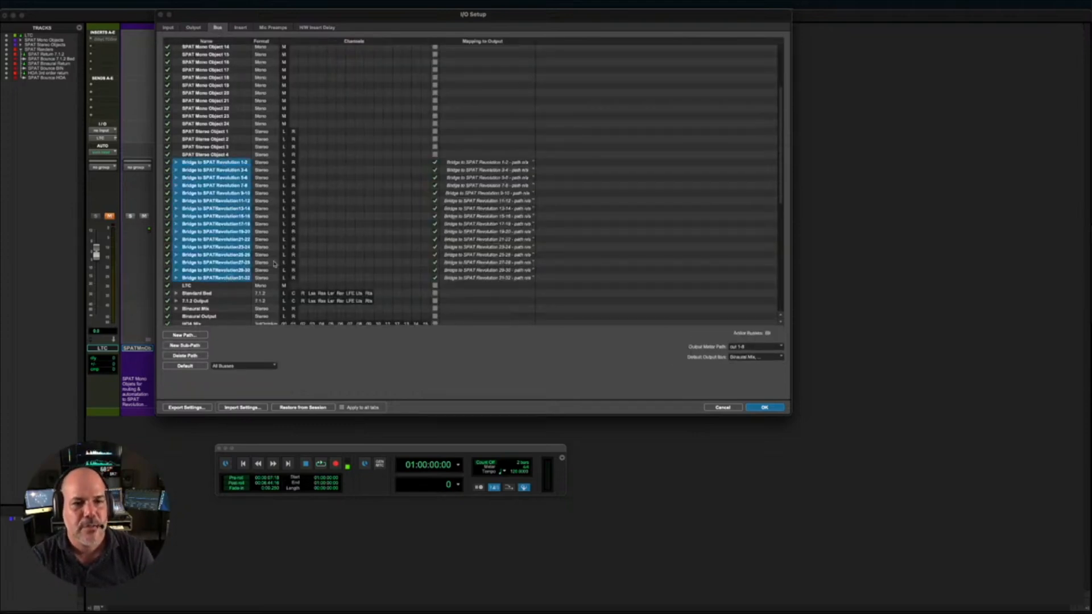
left_click(474, 164)
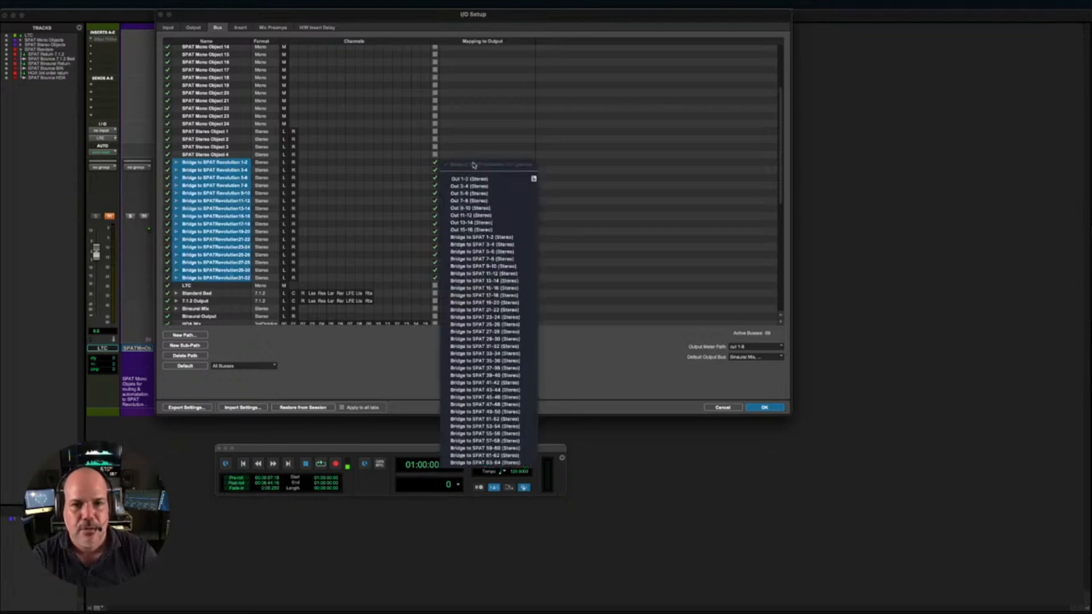
left_click(486, 242)
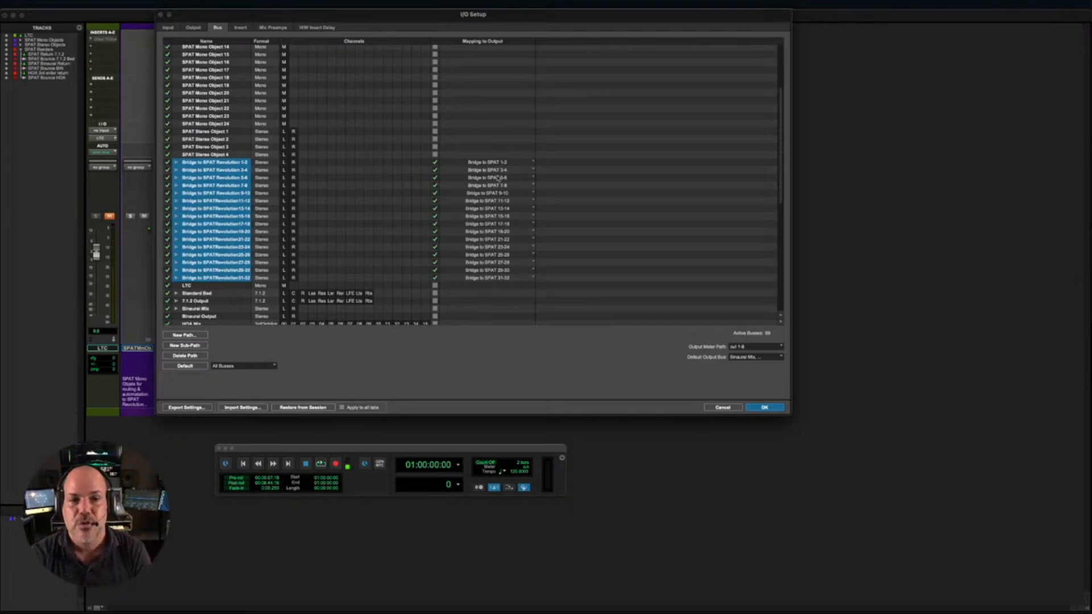
scroll(500, 181, "down", 10)
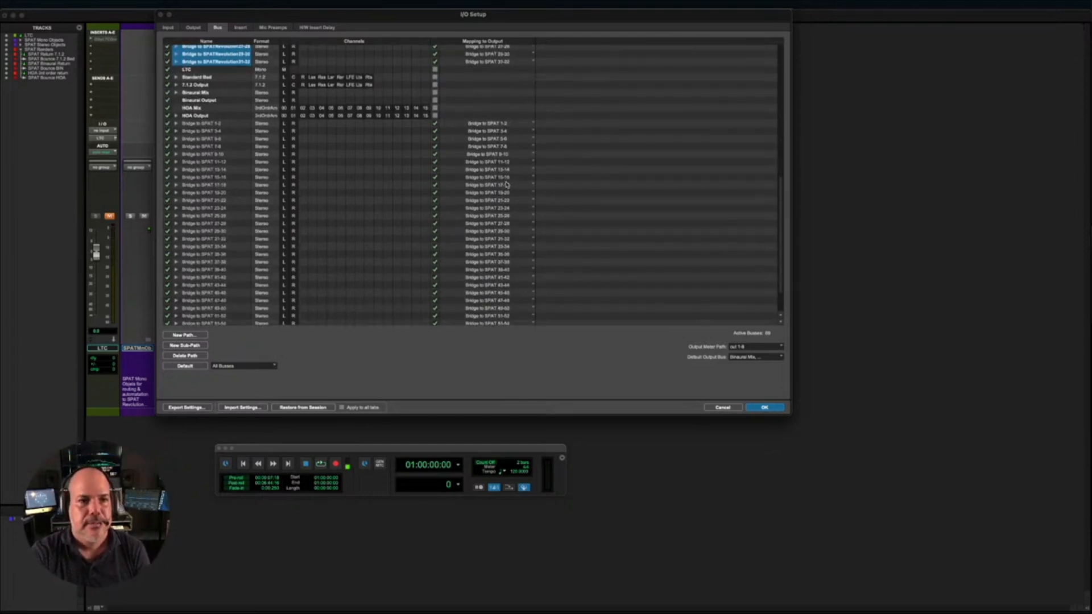
scroll(507, 185, "down", 3)
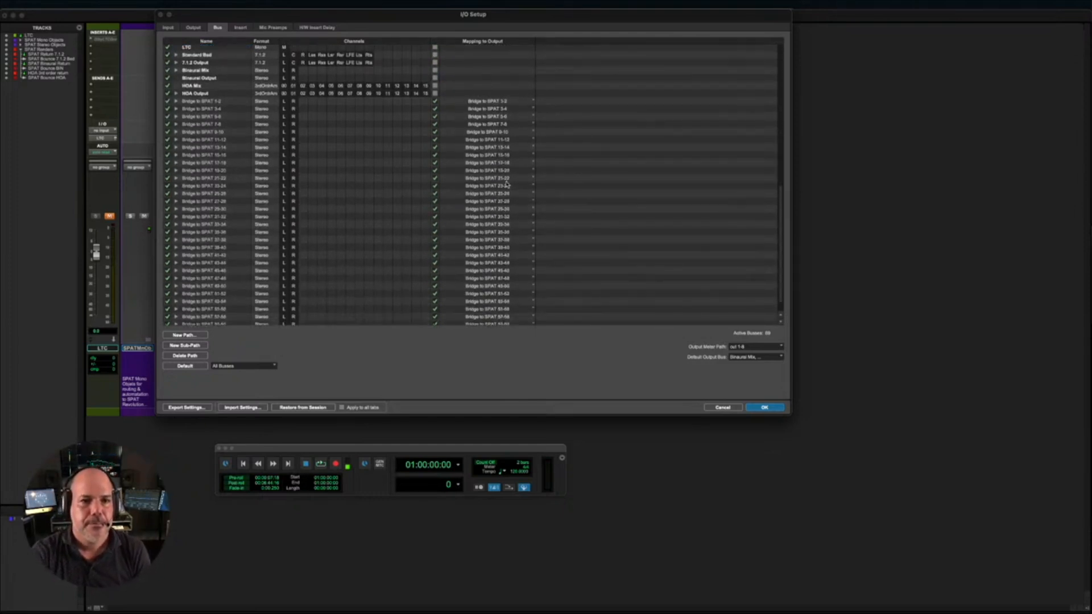
scroll(507, 185, "down", 3)
scroll(507, 183, "up", 20)
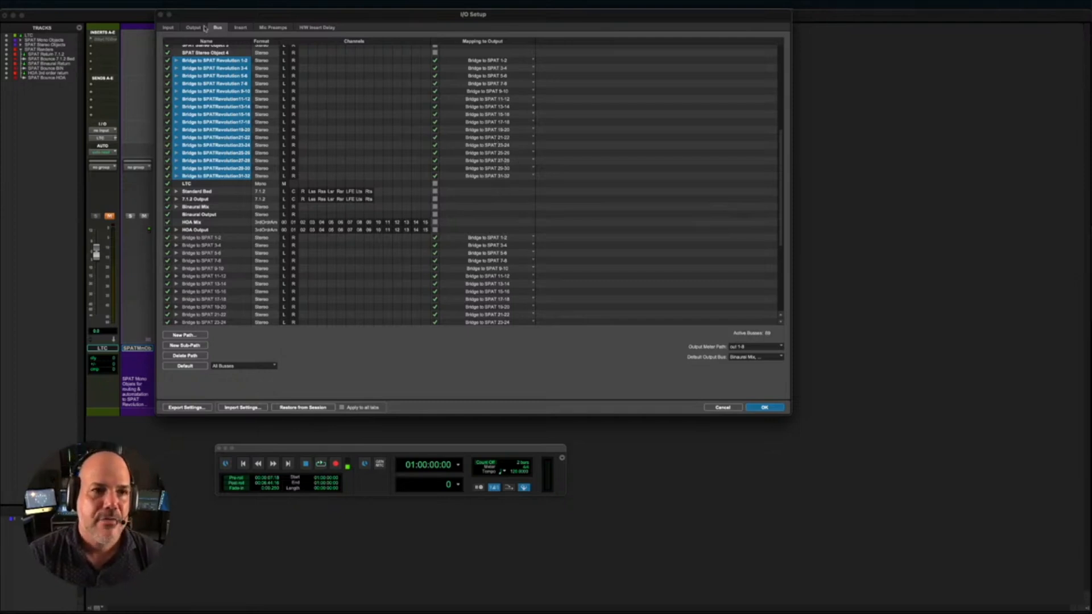
- Select the input paths Bridge from SPAT 1-2 through 9-10, and apply the I/O Setup changes
left_click(169, 28)
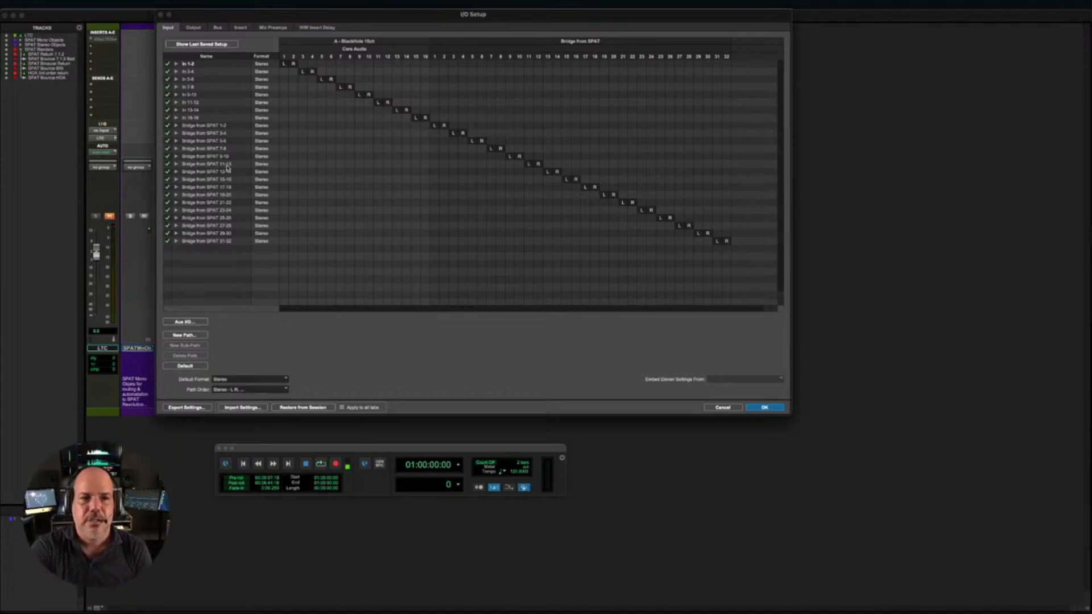
left_click(220, 125)
left_click(218, 149)
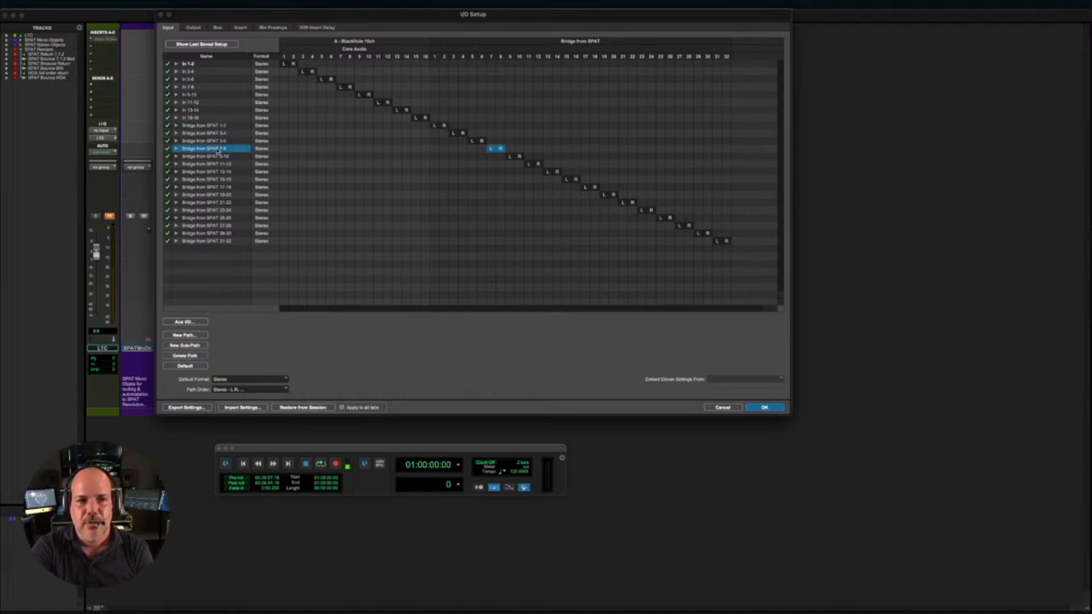
left_click(217, 126)
left_click(216, 157, "shift")
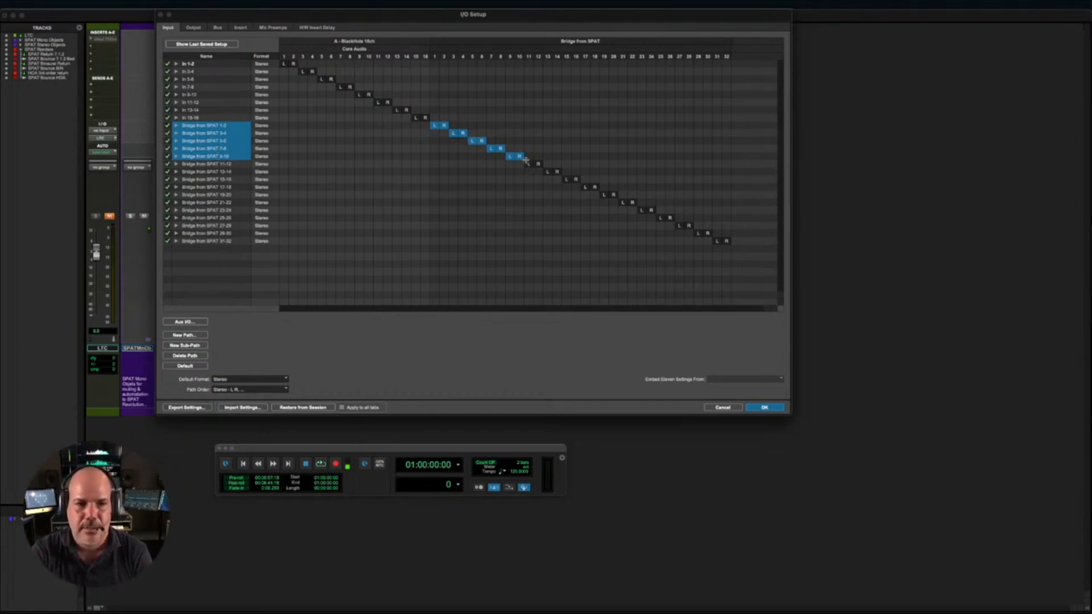
left_click(762, 408)
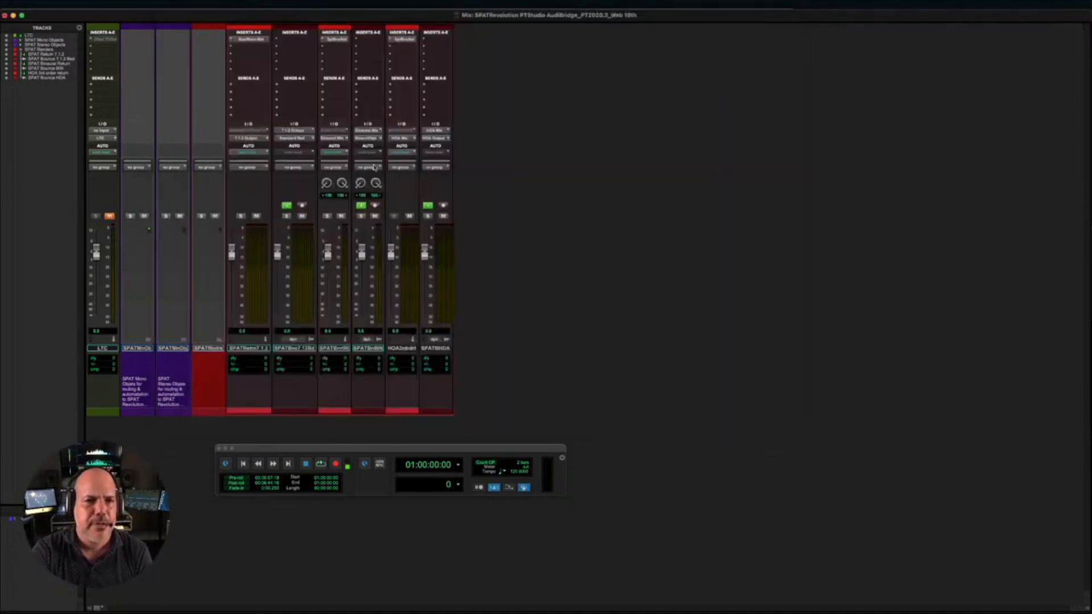
- Set the SPAT Binaural Return track's input to the interface path Bridge from SPAT 11-12
left_click(334, 131)
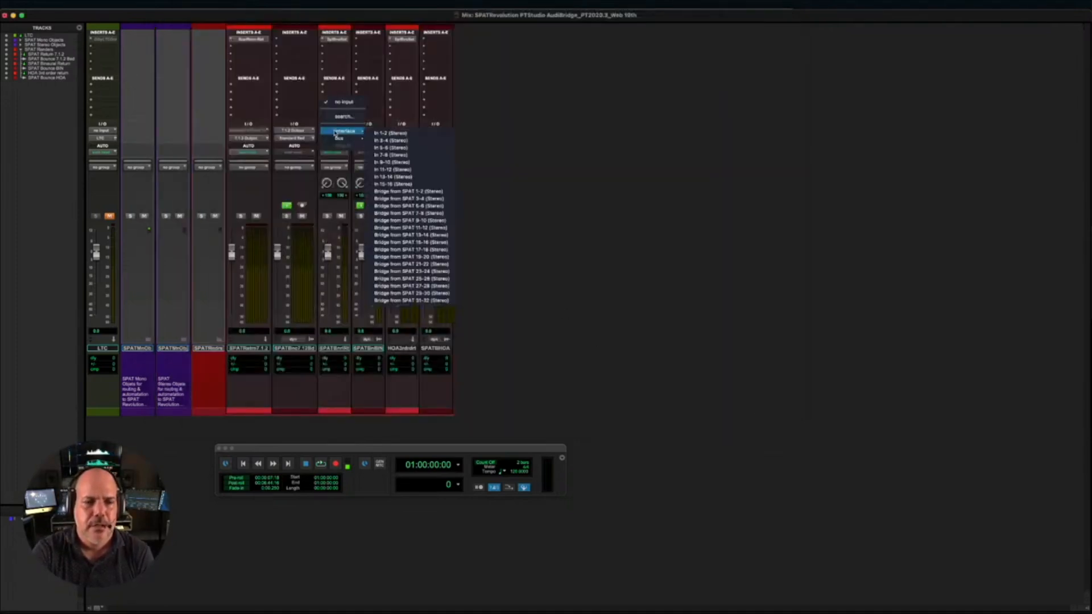
mouse_move(340, 138)
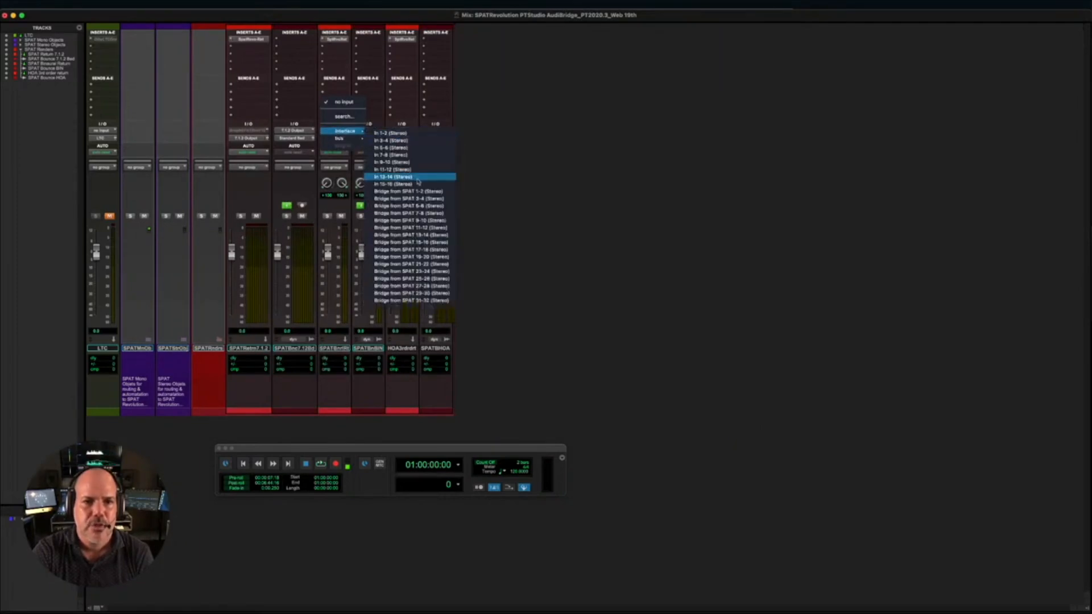
left_click(418, 228)
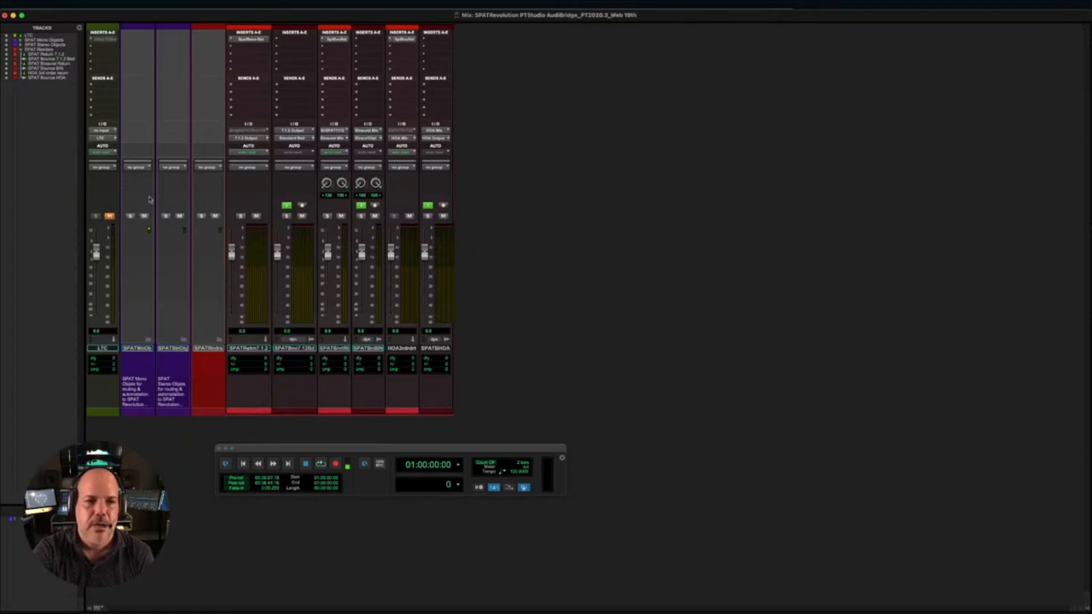
- Expand the SPAT Mono Objects and Mono Object 1 folders, mute the example audio track inside, and collapse both folders again
left_click(149, 340)
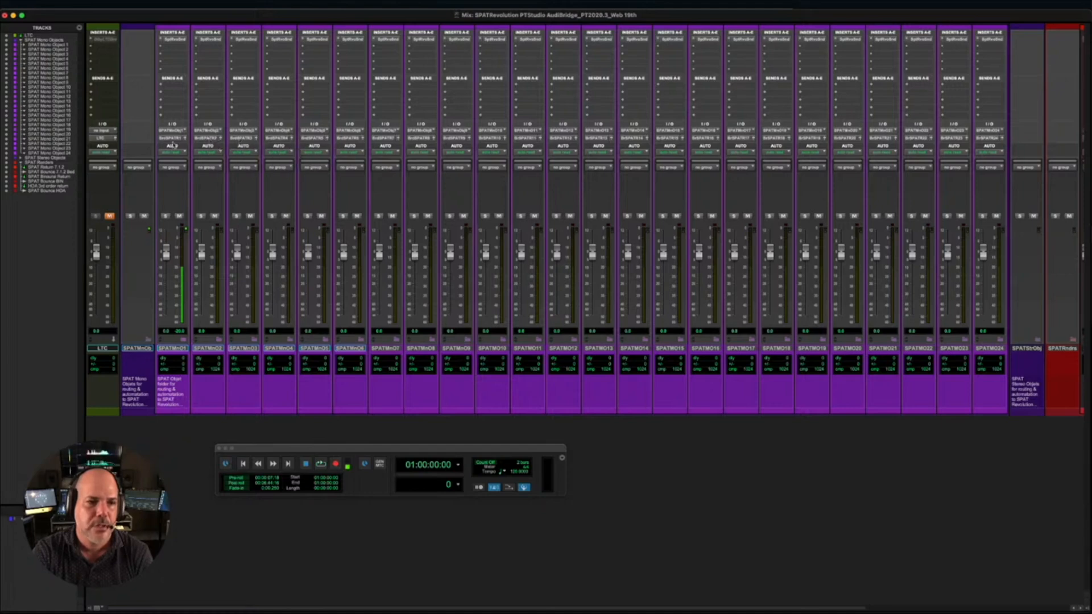
left_click(185, 341)
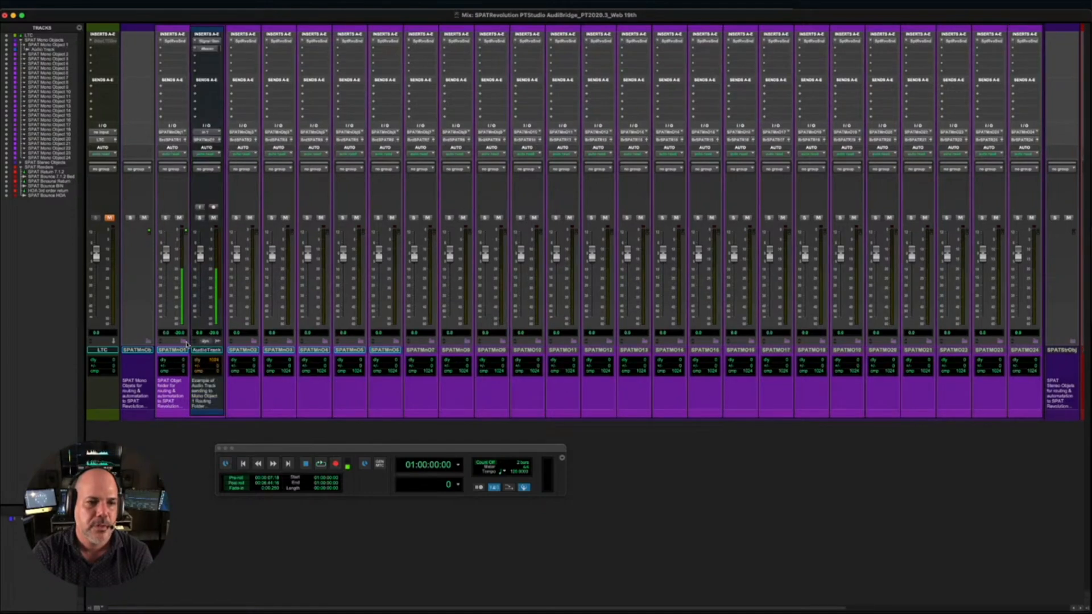
left_click(214, 219)
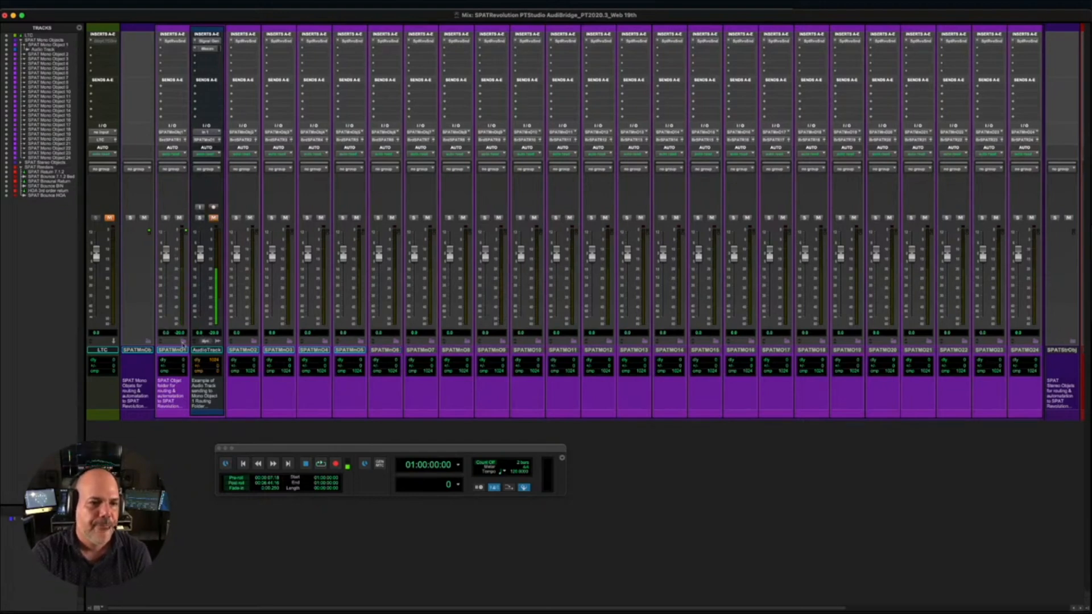
left_click(183, 339)
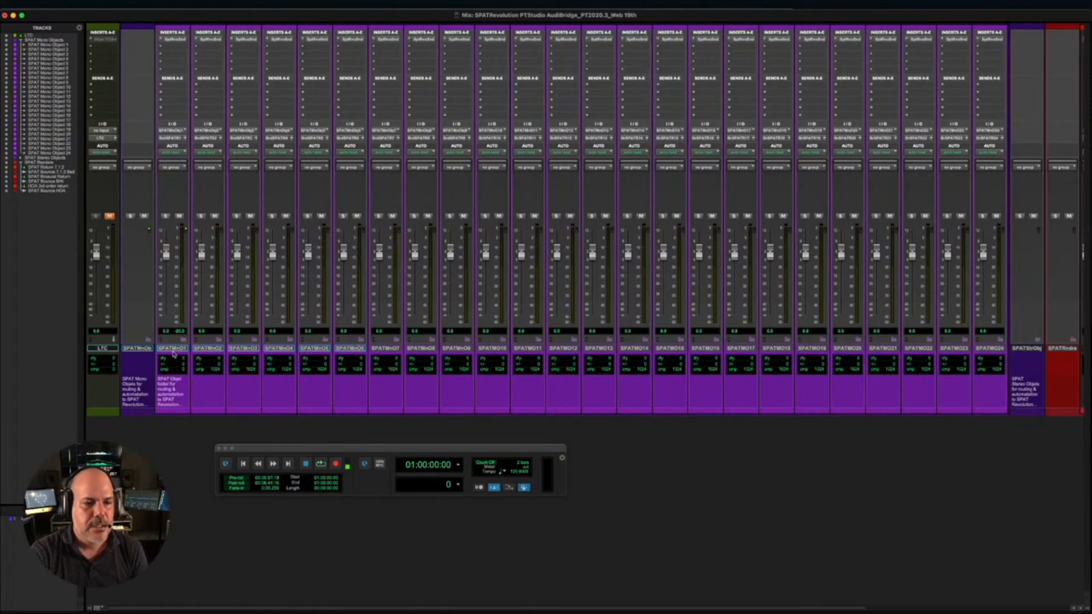
left_click(147, 339)
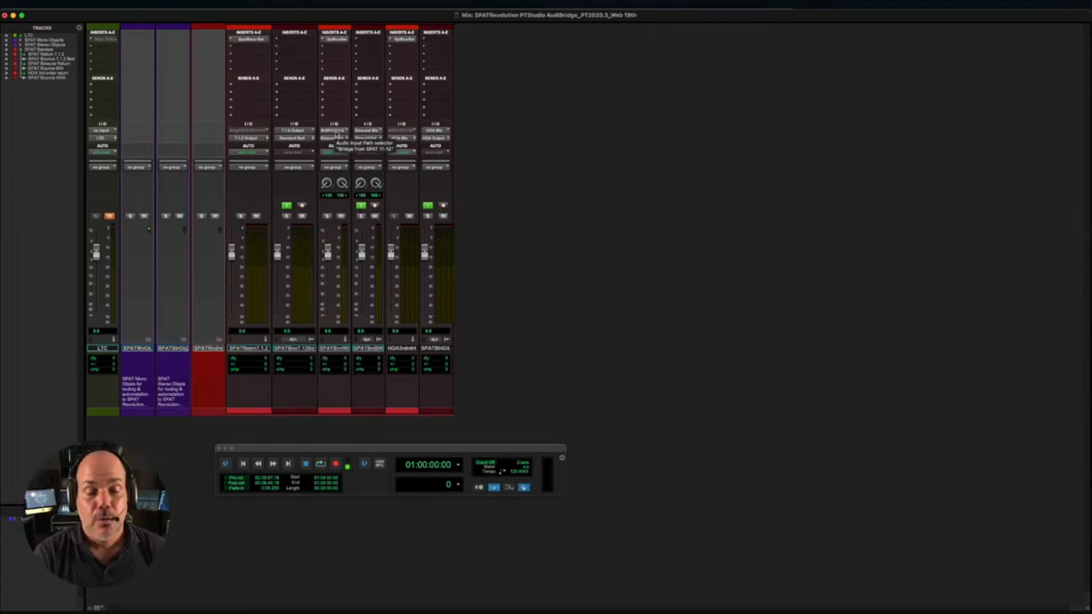
- Show the Edit window and import the audio files 01_Kick through 08_Trombone as new tracks below the SPAT tracks
key("super+equal")
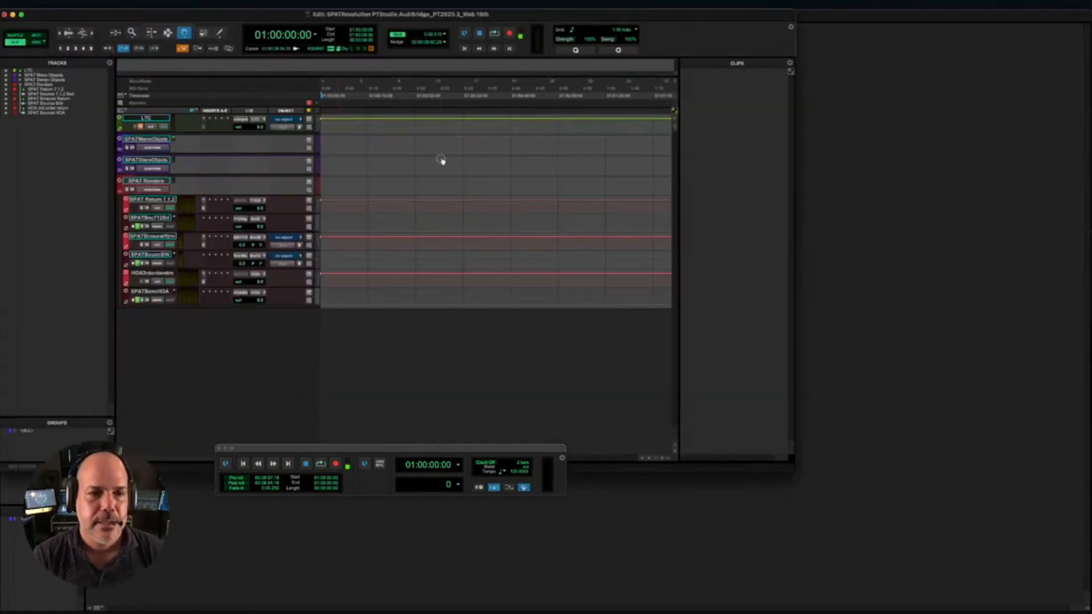
key("super+Tab")
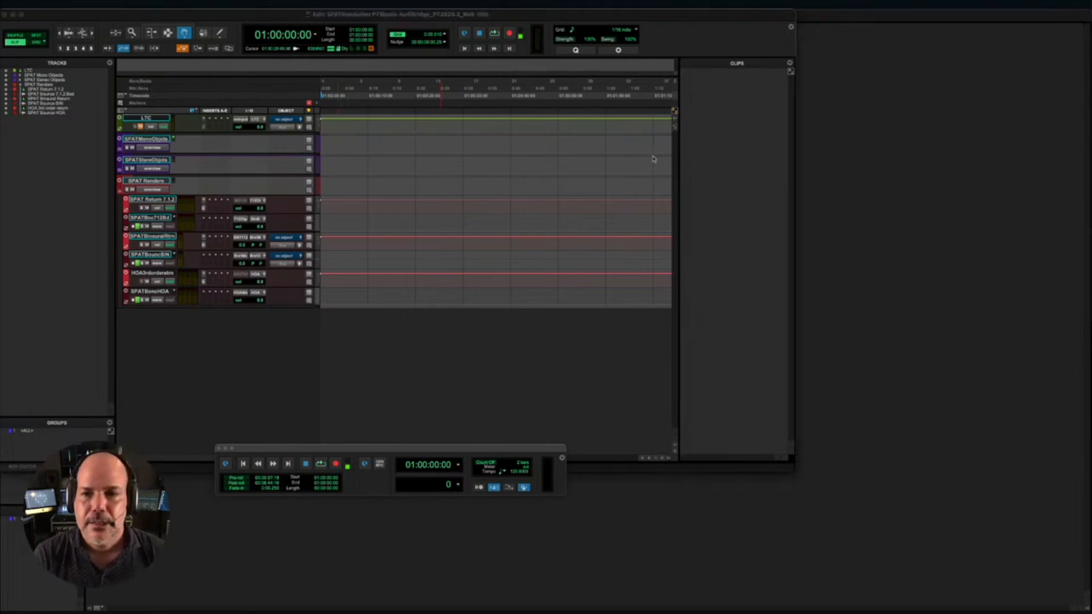
left_click_drag(665, 148, 324, 324)
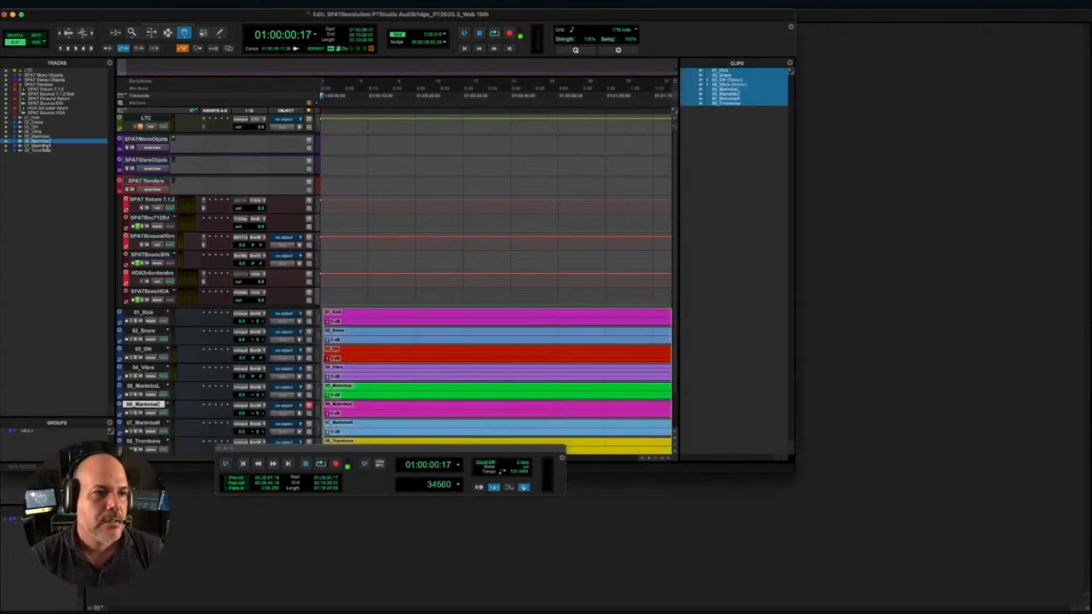
- Route the output of the 08_Trombone track to the SPAT Mono Object 1 bus
left_click(42, 151)
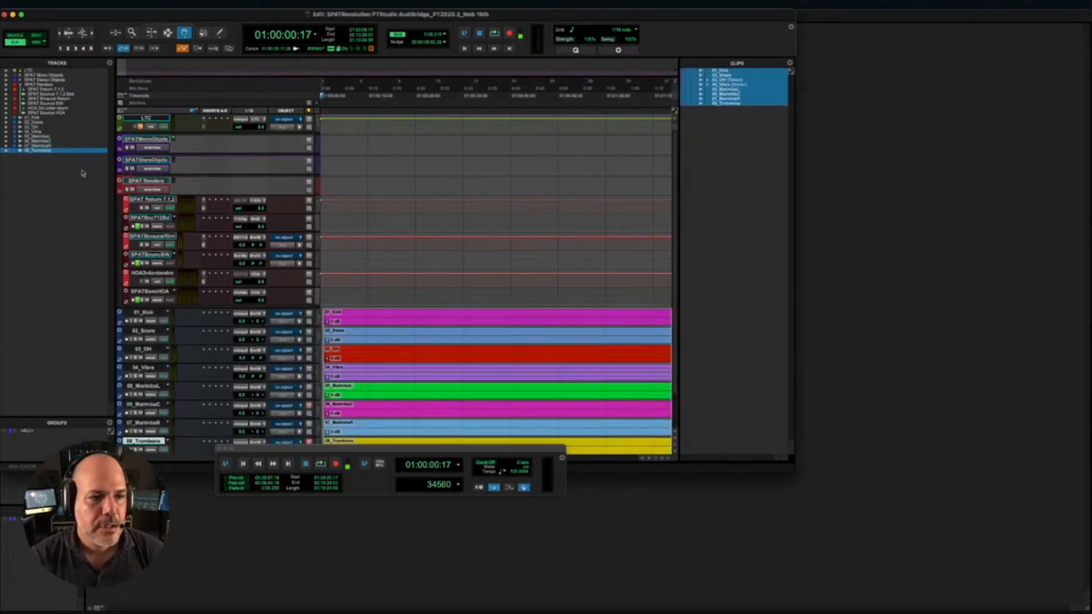
scroll(221, 185, "down", 3)
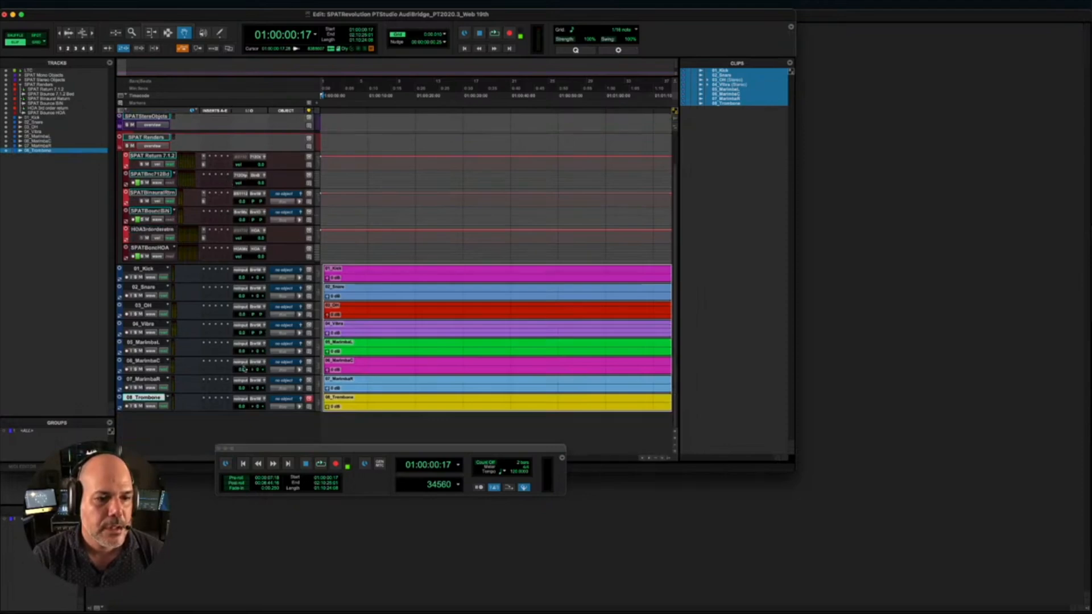
left_click(252, 399)
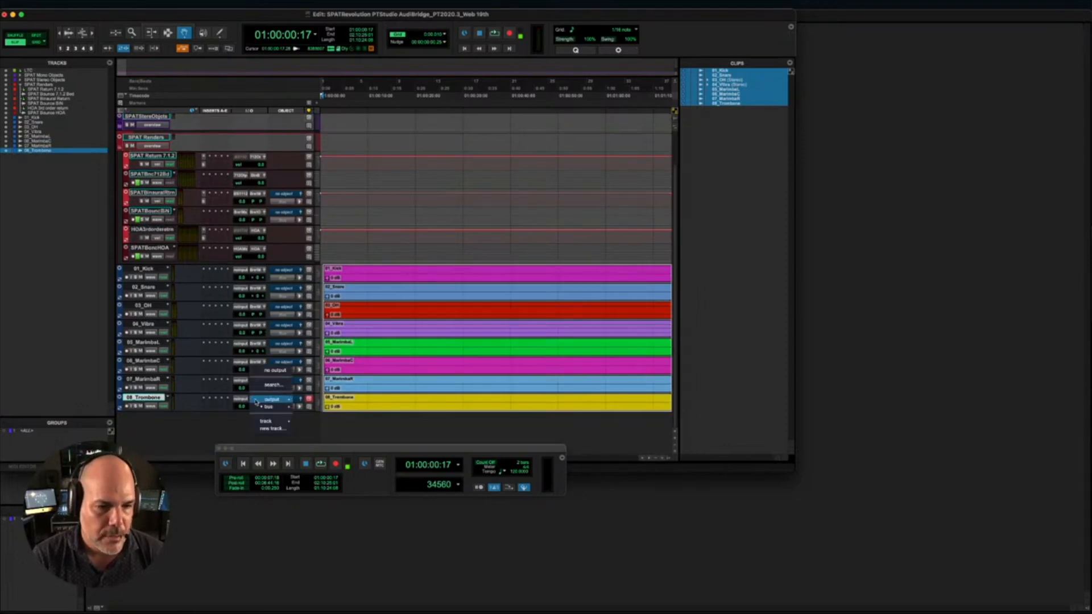
mouse_move(285, 401)
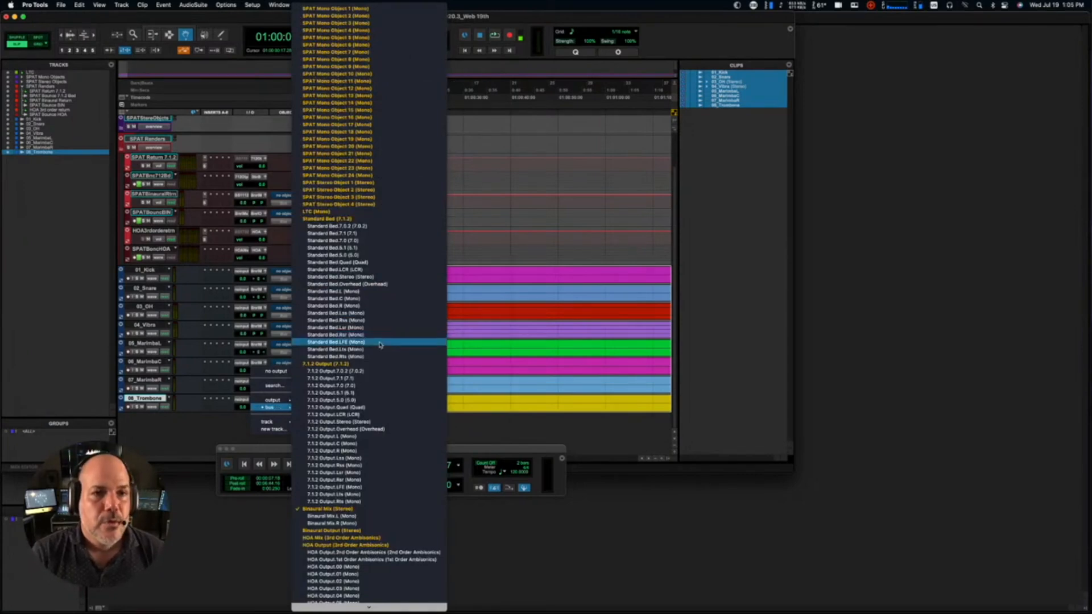
left_click(349, 9)
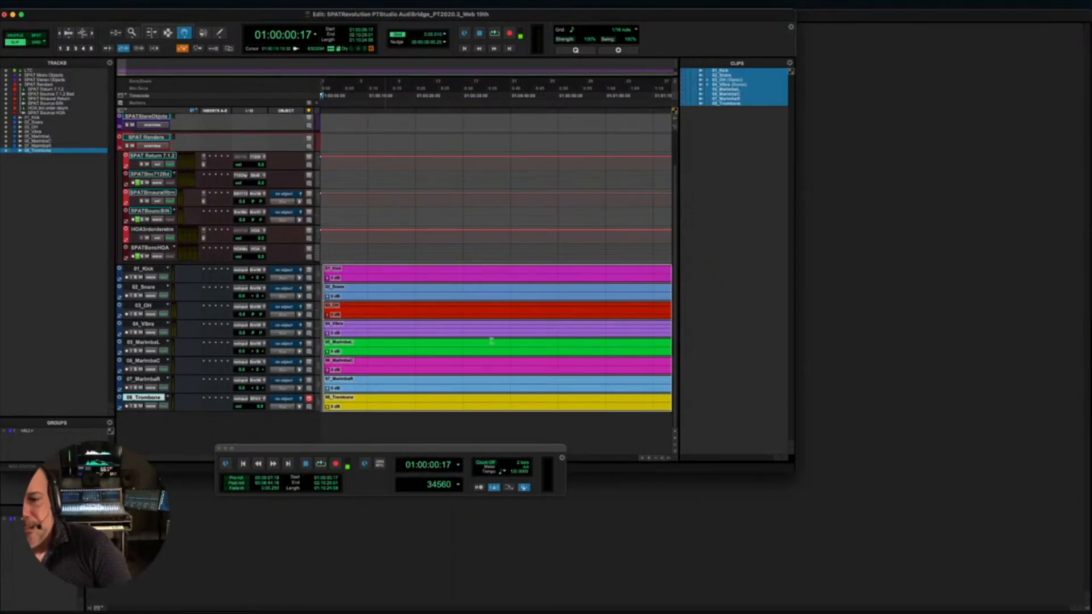
- Move the Transport window clear of the Edit window, zoom out the timeline, and start playback from about 01:20:27
left_click_drag(528, 452, 496, 498)
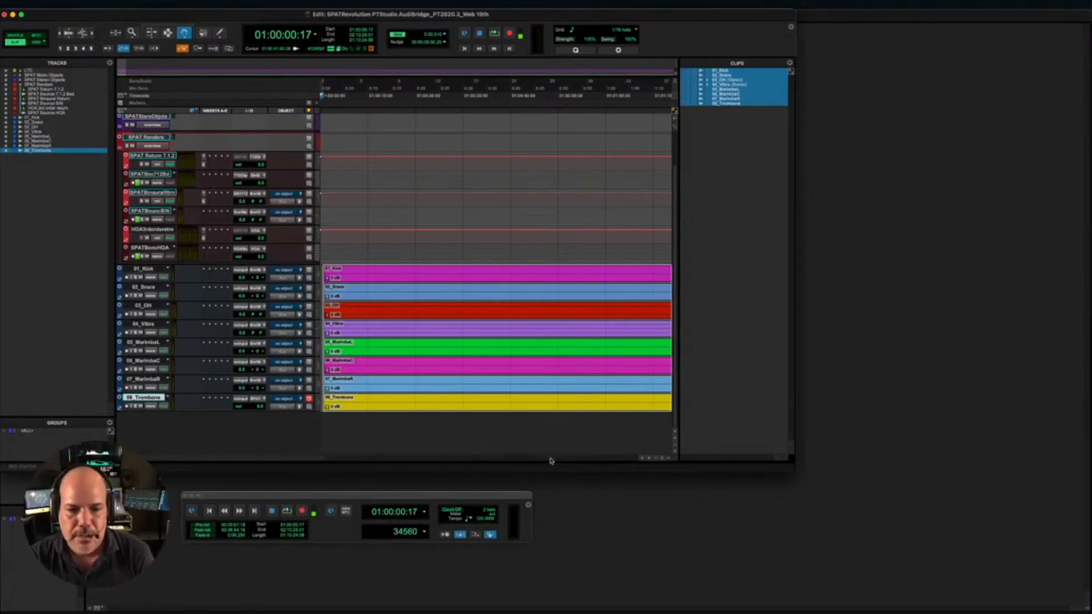
left_click(654, 458)
left_click(656, 459)
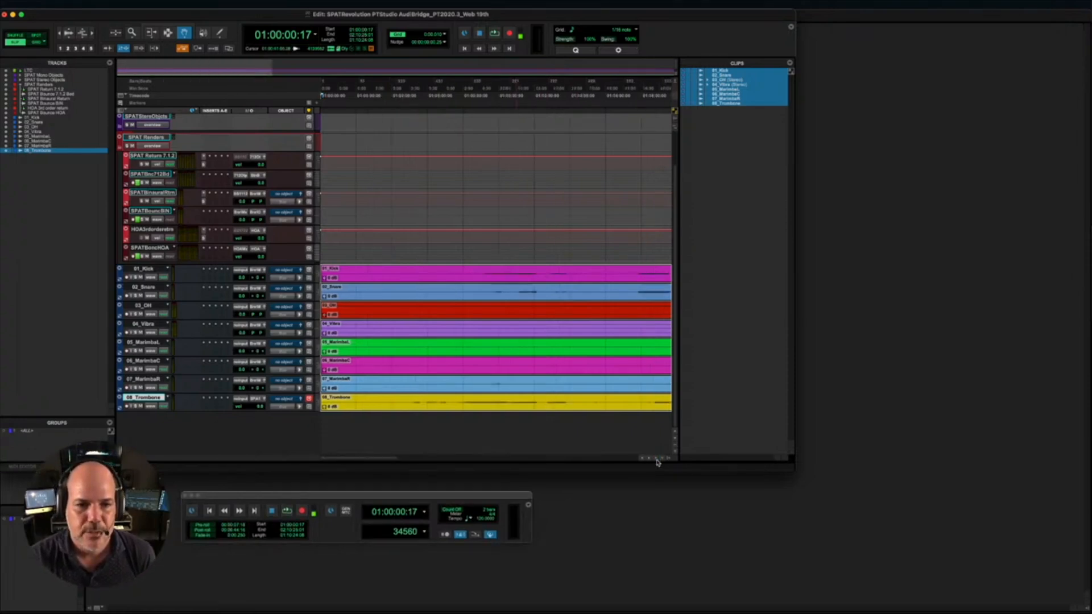
left_click(655, 458)
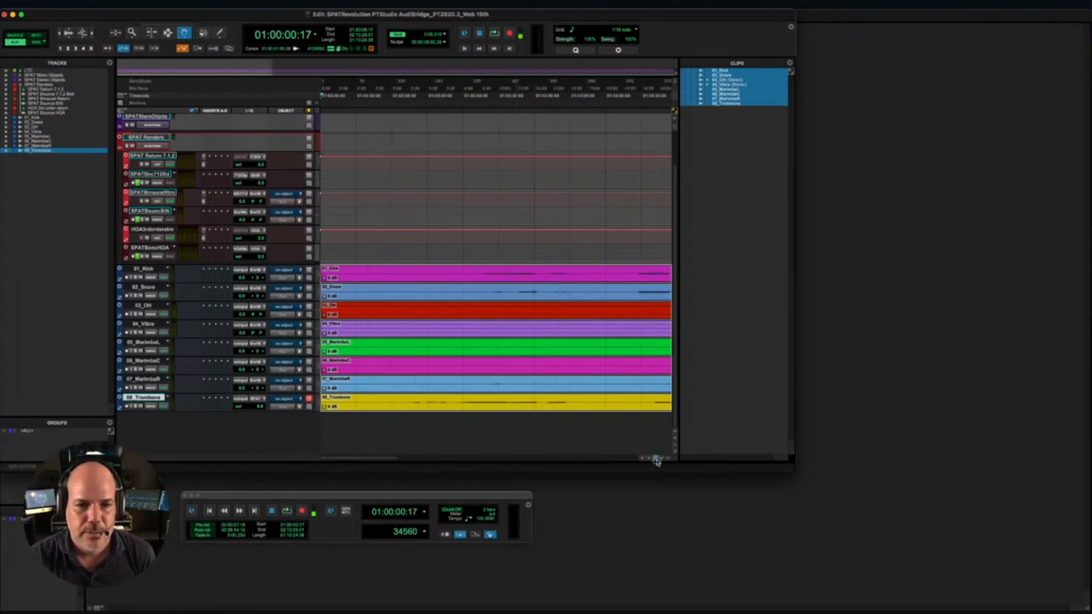
left_click(502, 90)
key("space")
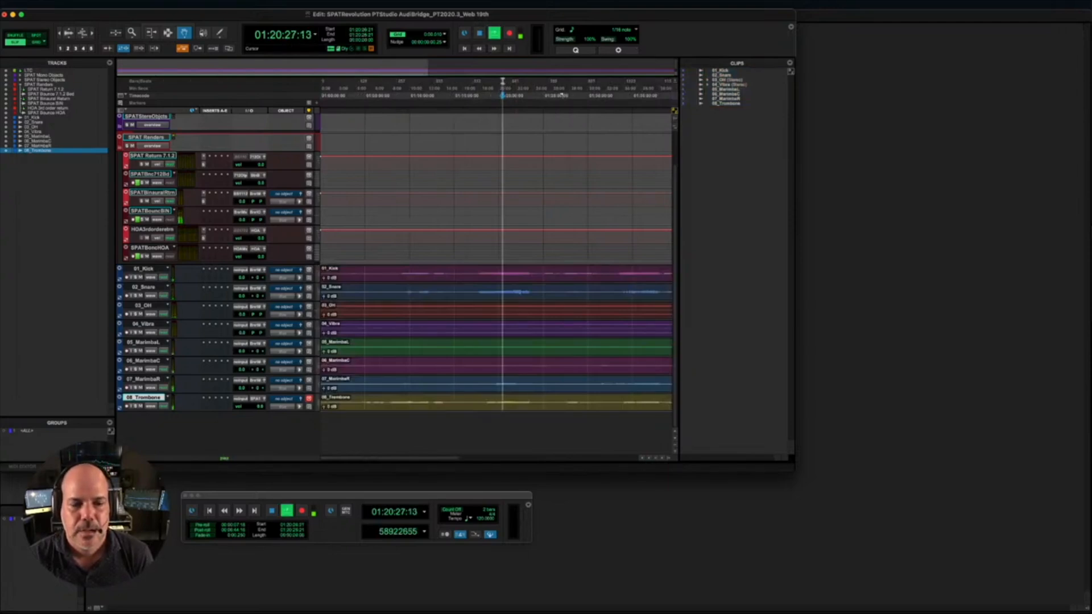
- Stop playback, check the output paths in the I/O Setup, and map the Binaural Output bus to Out 1-2
key("space")
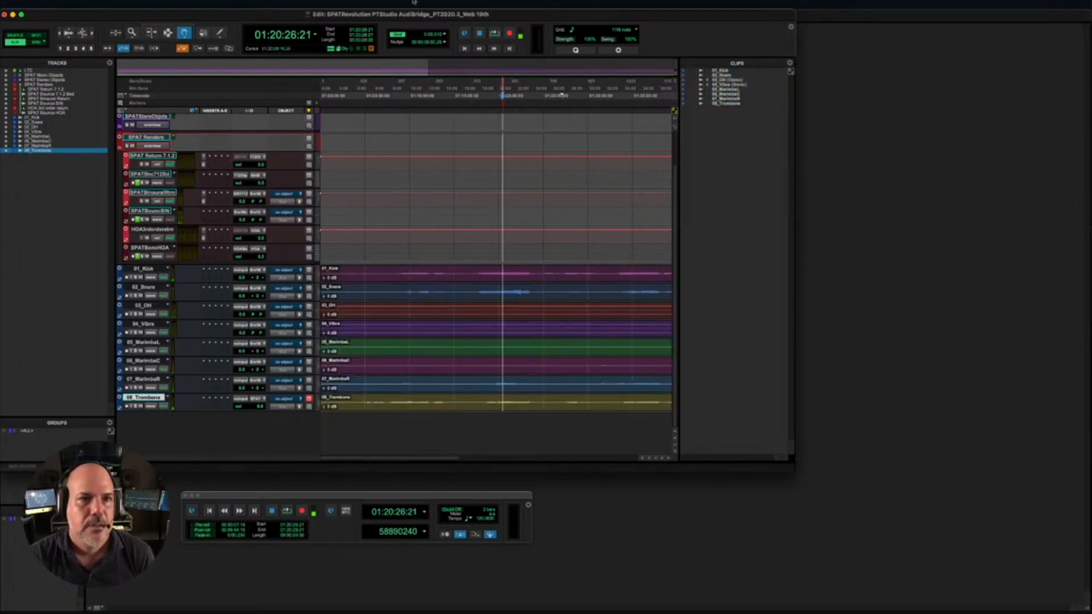
left_click(253, 6)
left_click(258, 60)
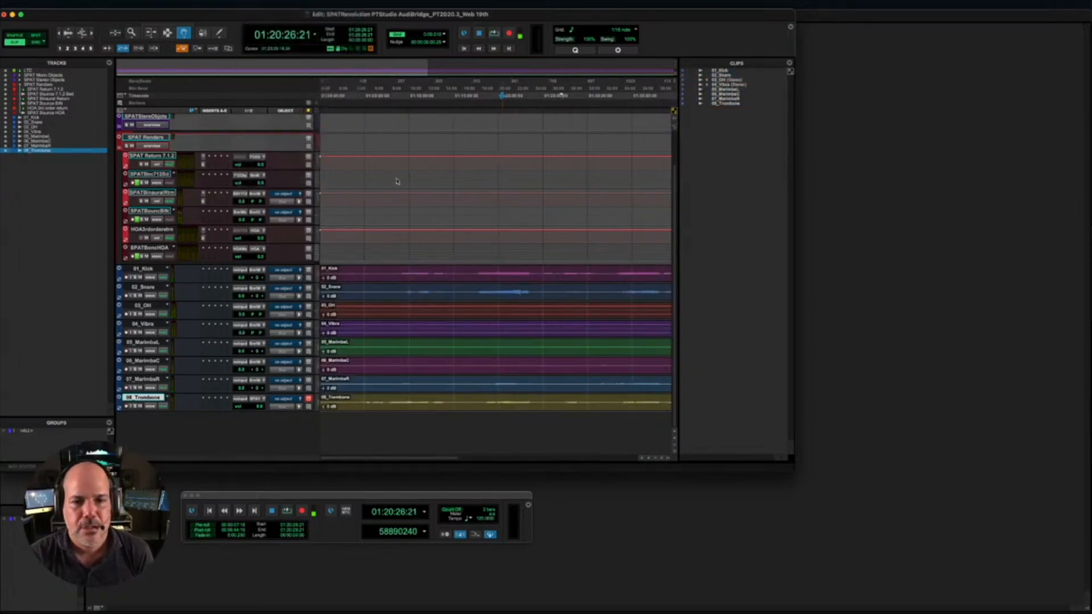
left_click(268, 94)
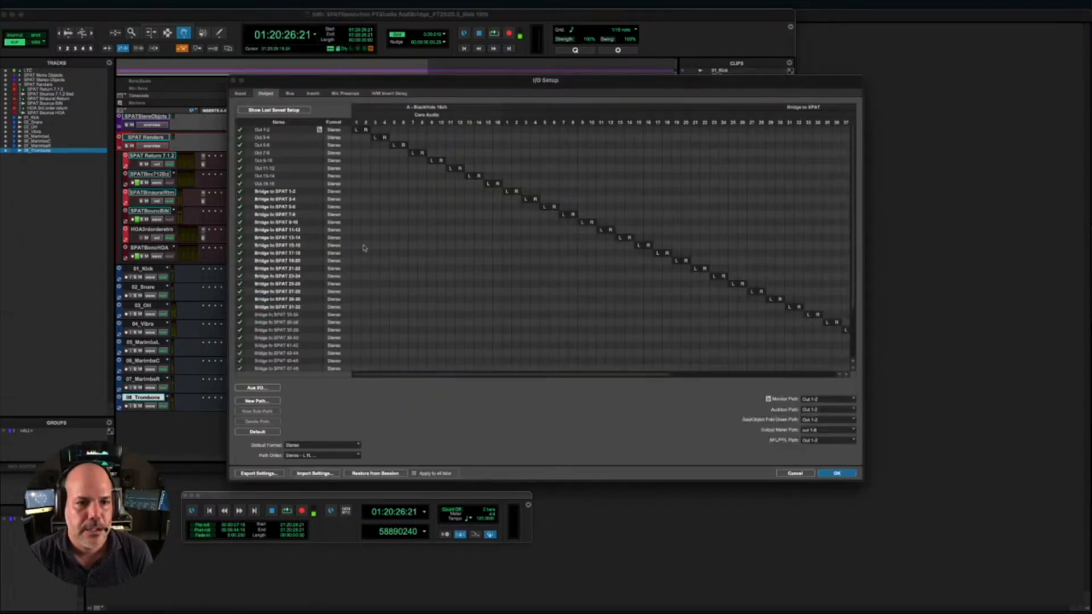
scroll(397, 277, "down", 3)
scroll(396, 273, "up", 3)
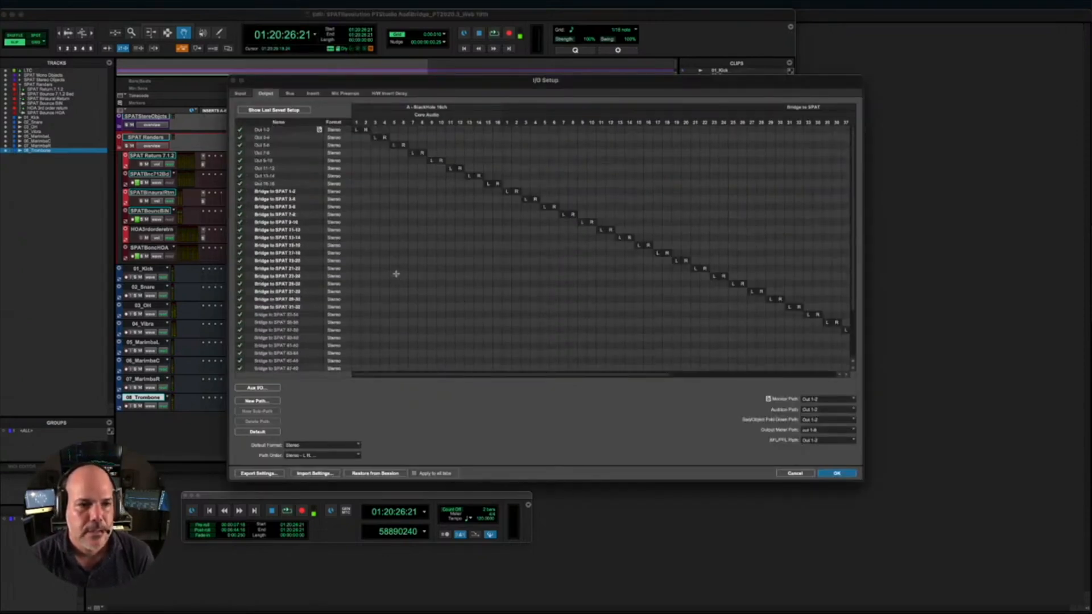
scroll(397, 275, "down", 3)
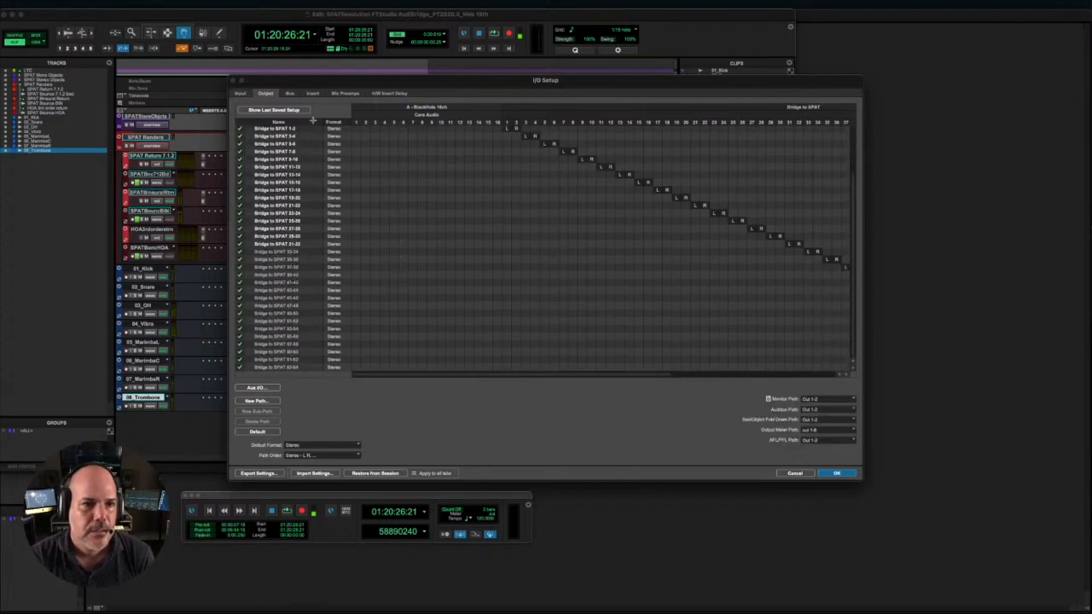
left_click(290, 94)
scroll(289, 334, "down", 8)
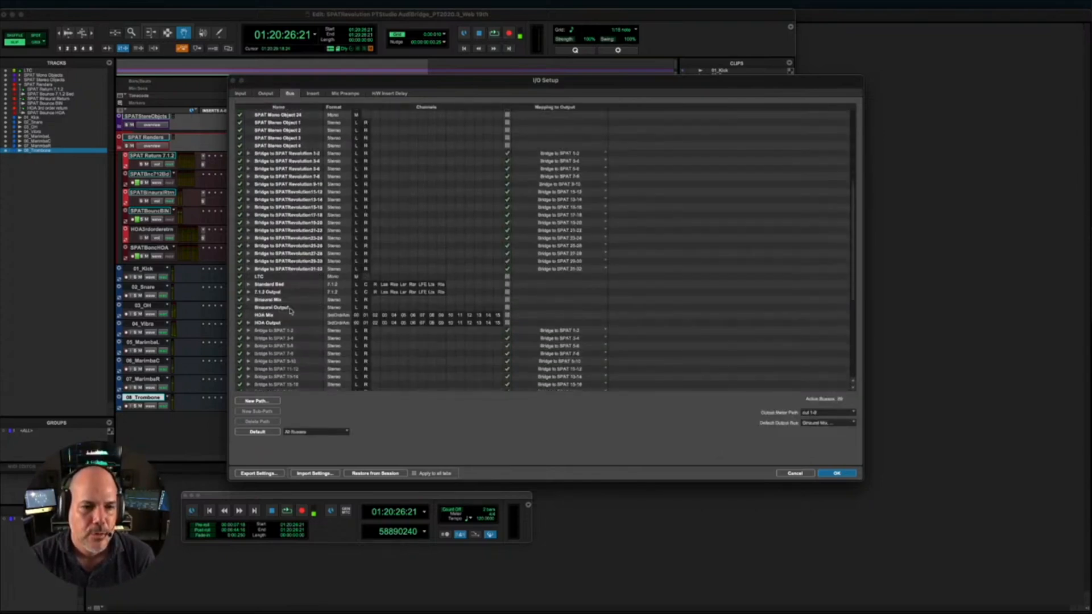
left_click(508, 307)
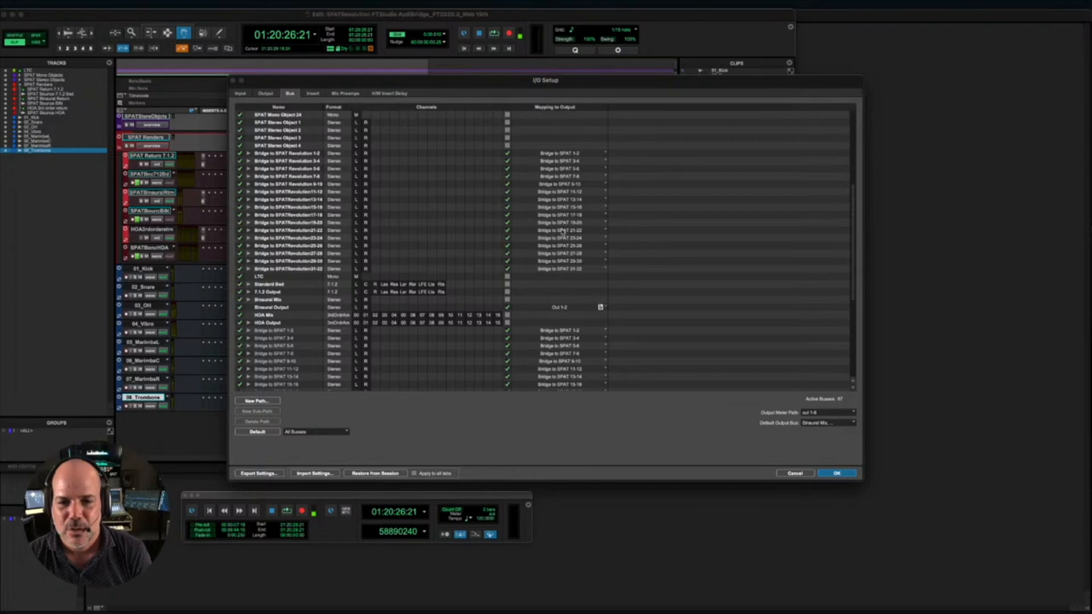
left_click(837, 473)
- Play the session briefly to check the sound, stop it, and mute the tracks 01_Kick through 07_MarimbaR
key("space")
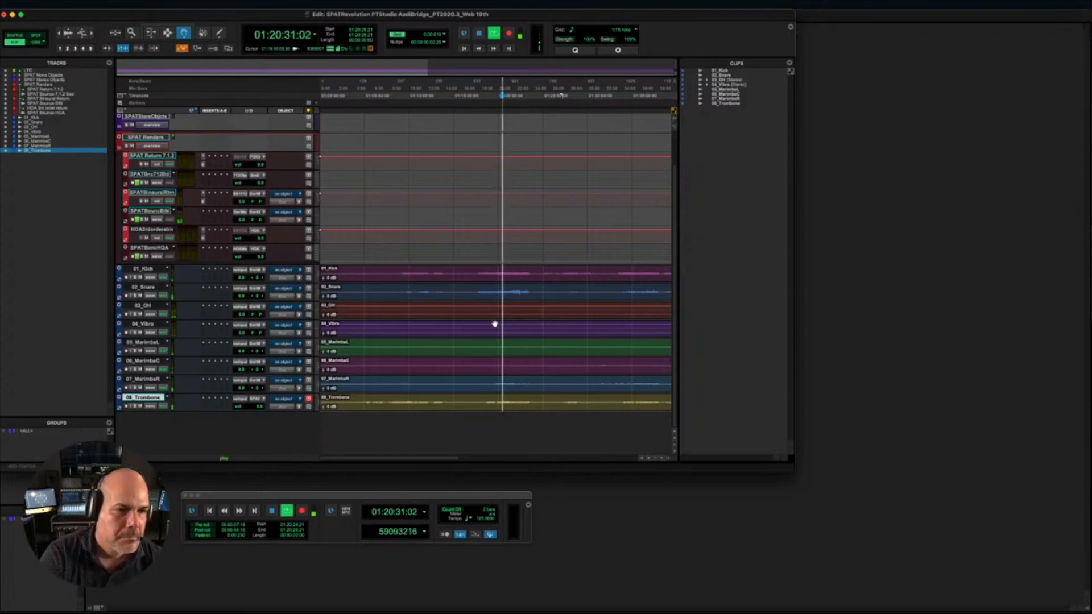
key("space")
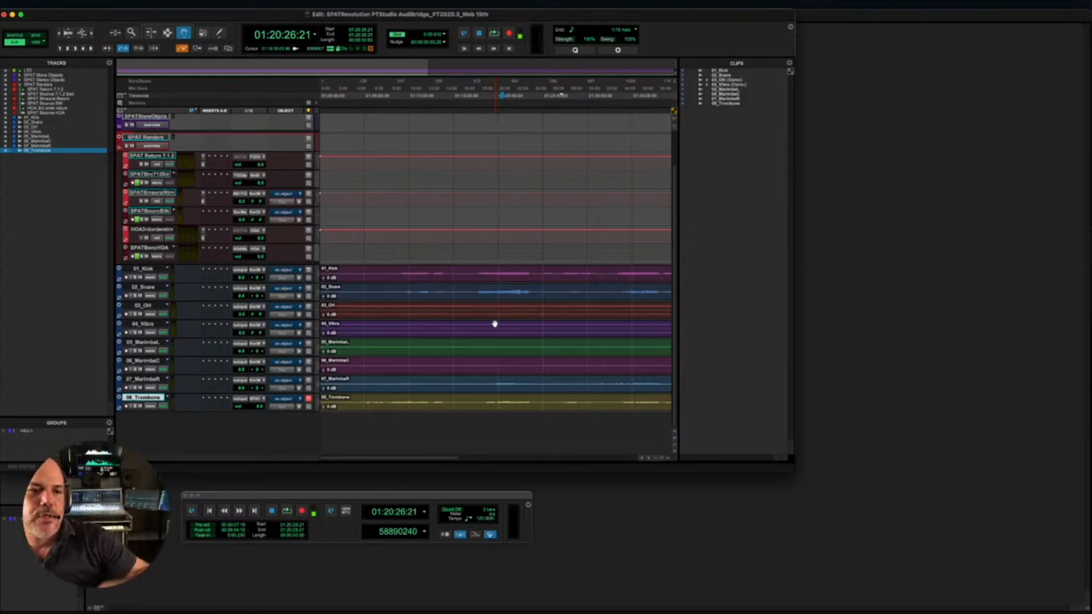
left_click(140, 296)
left_click(140, 315)
left_click(140, 332)
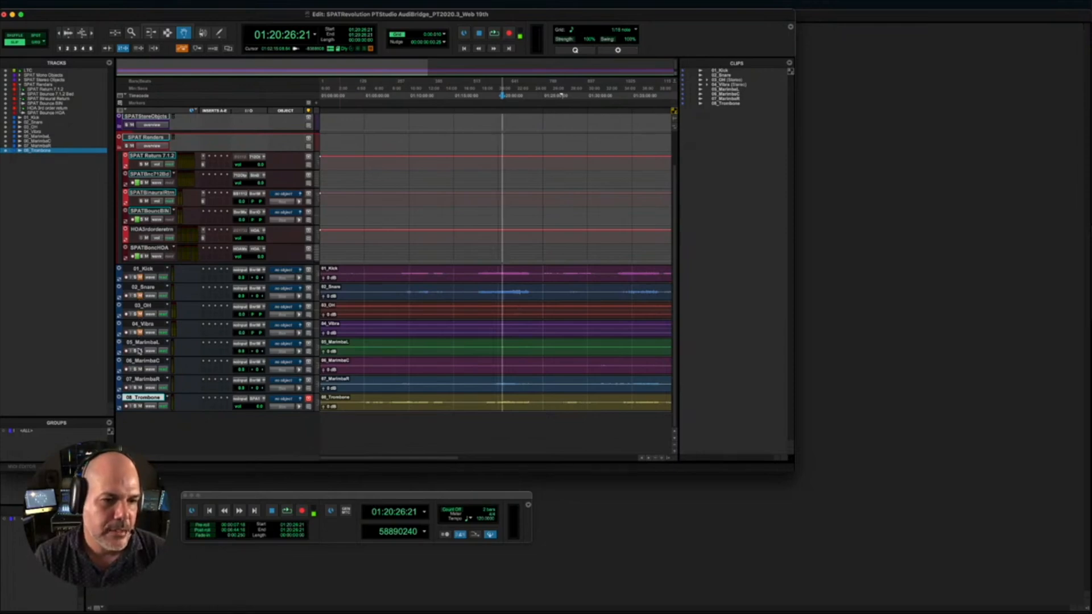
left_click(140, 351)
left_click(139, 369)
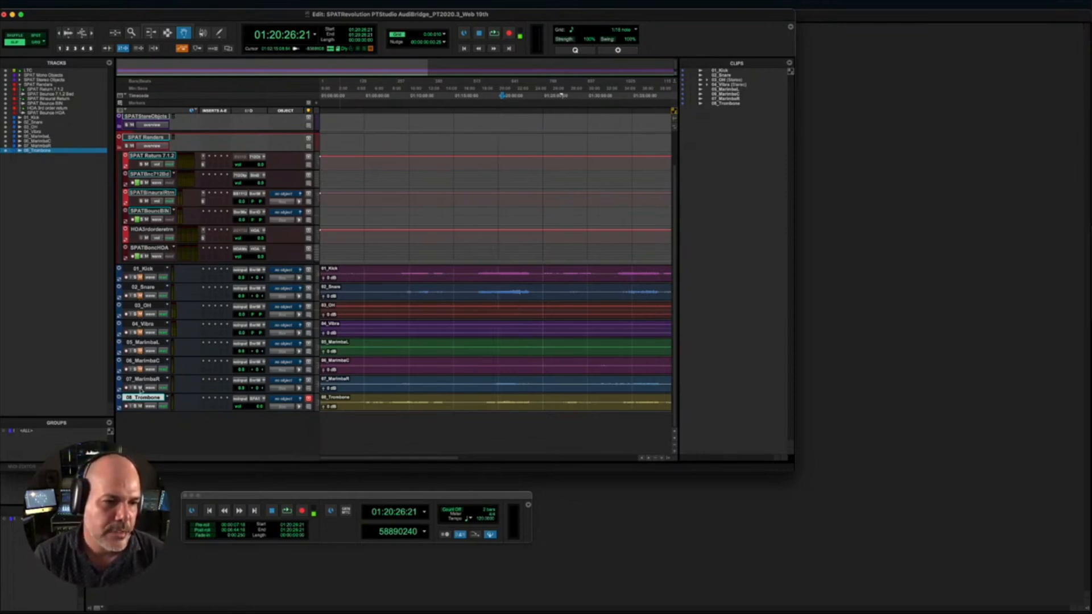
left_click(140, 387)
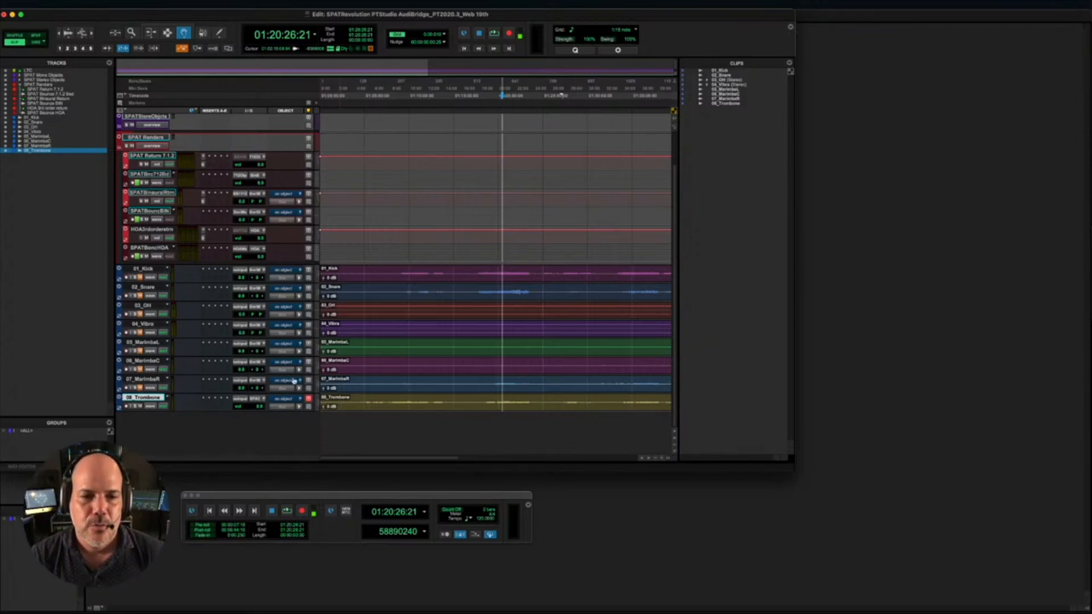
- Switch to Spat Revolution, enlarge its window to fill the screen, and close the open session
key("super+Tab")
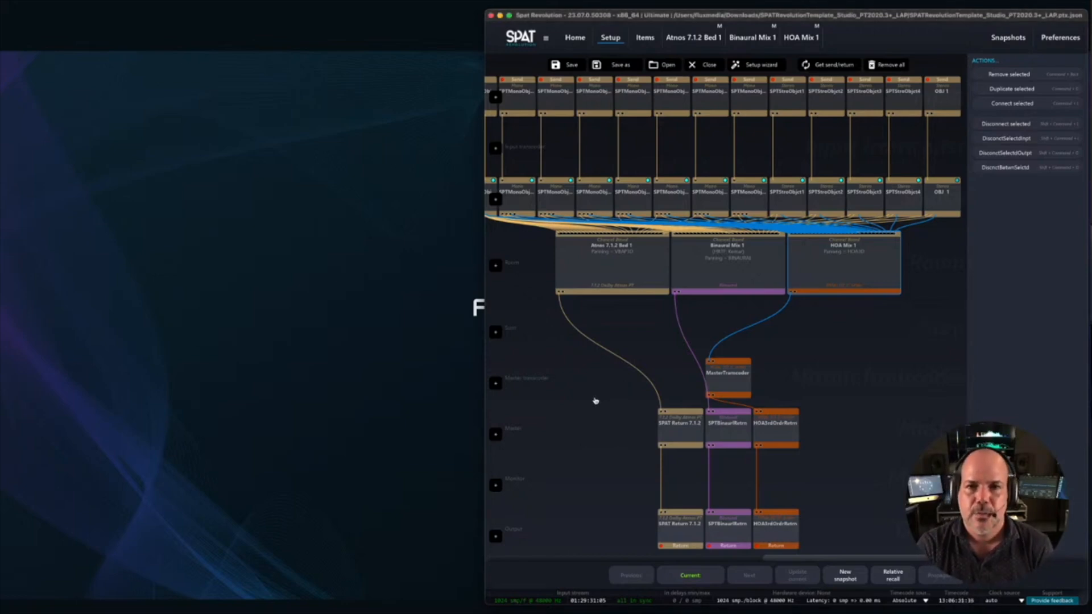
double_click(574, 19)
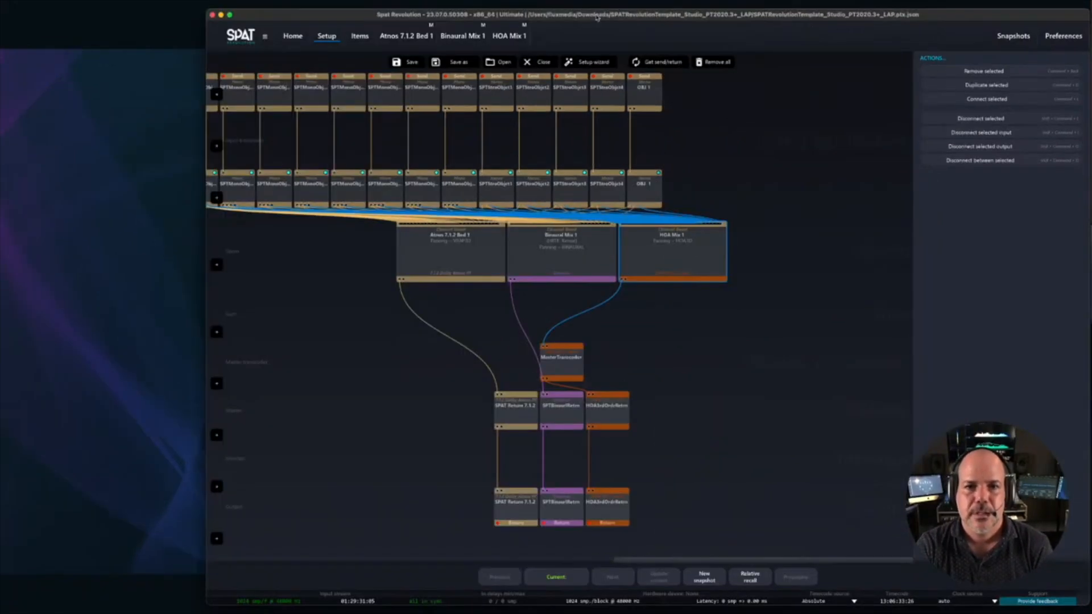
left_click(417, 63)
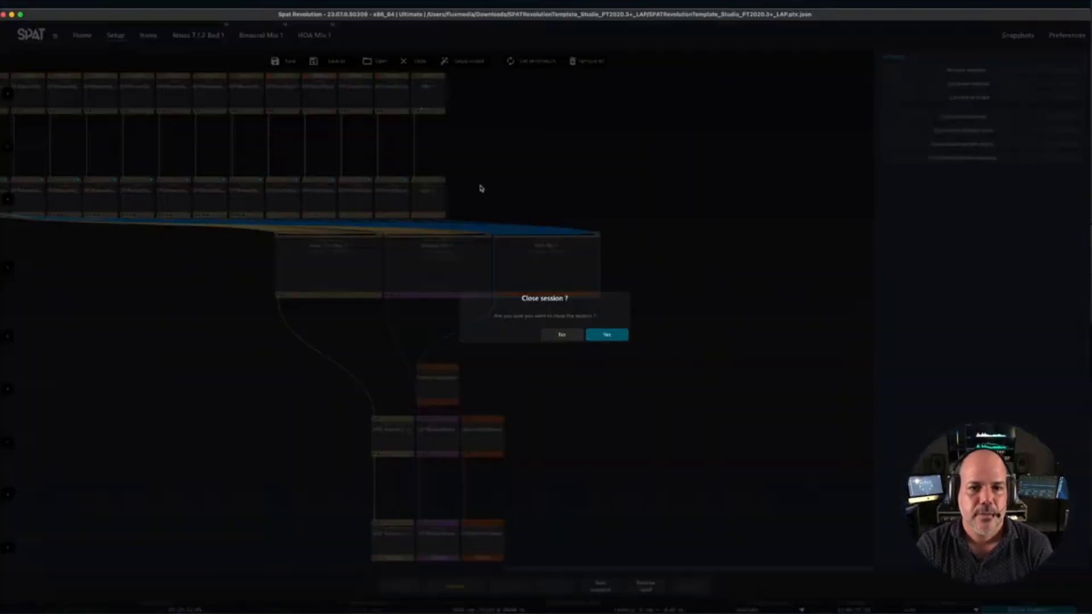
key("Return")
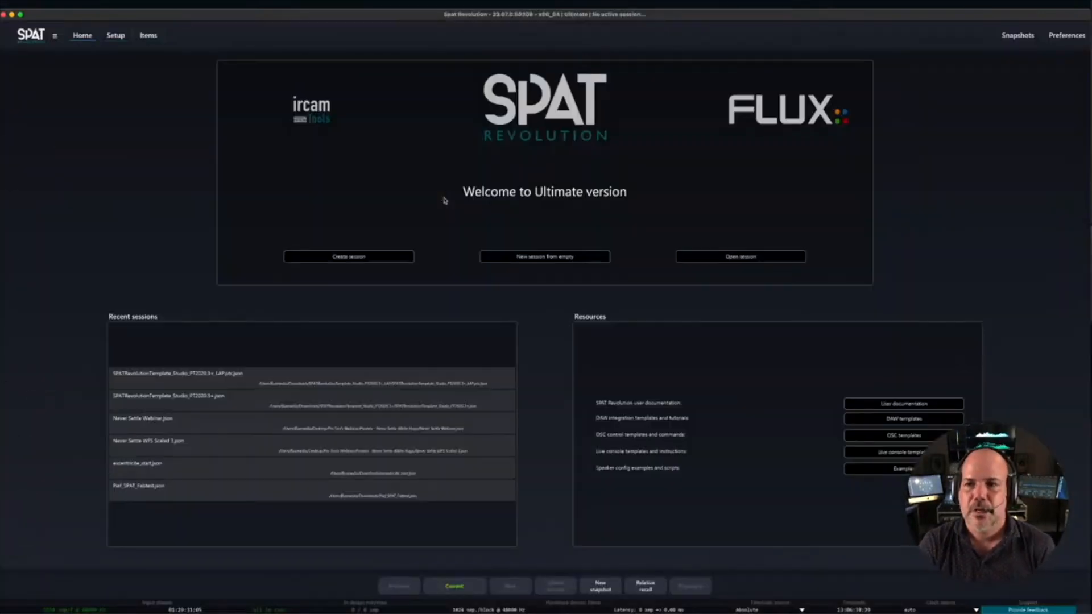
- Set the hardware input device to Pro Tools Audio Bridge 64 and the output device to Pro Tools Audio Bridge 32 in the preferences
left_click(1067, 35)
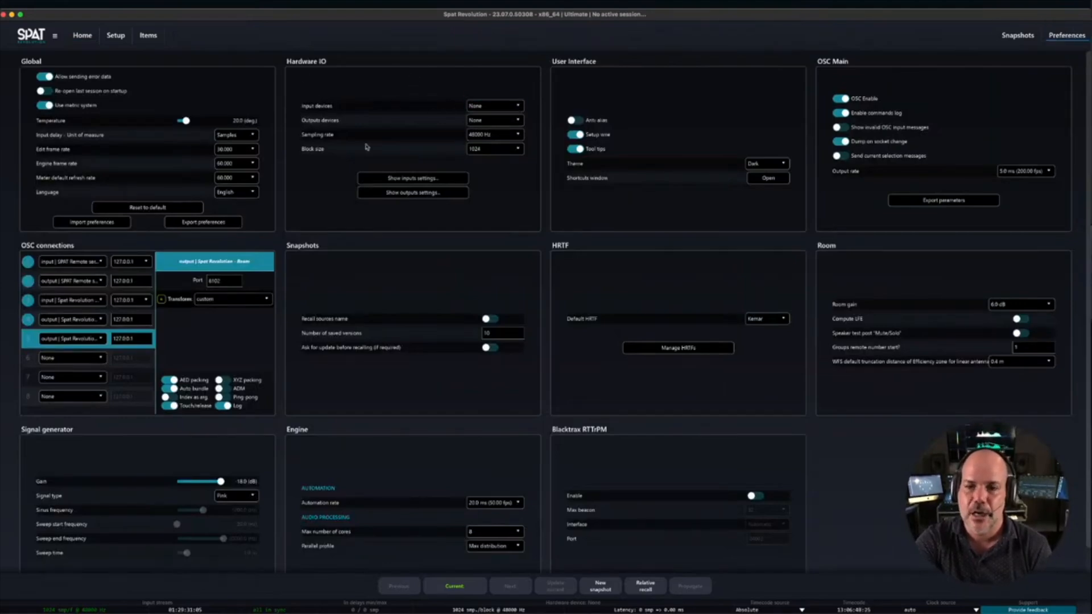
left_click(492, 106)
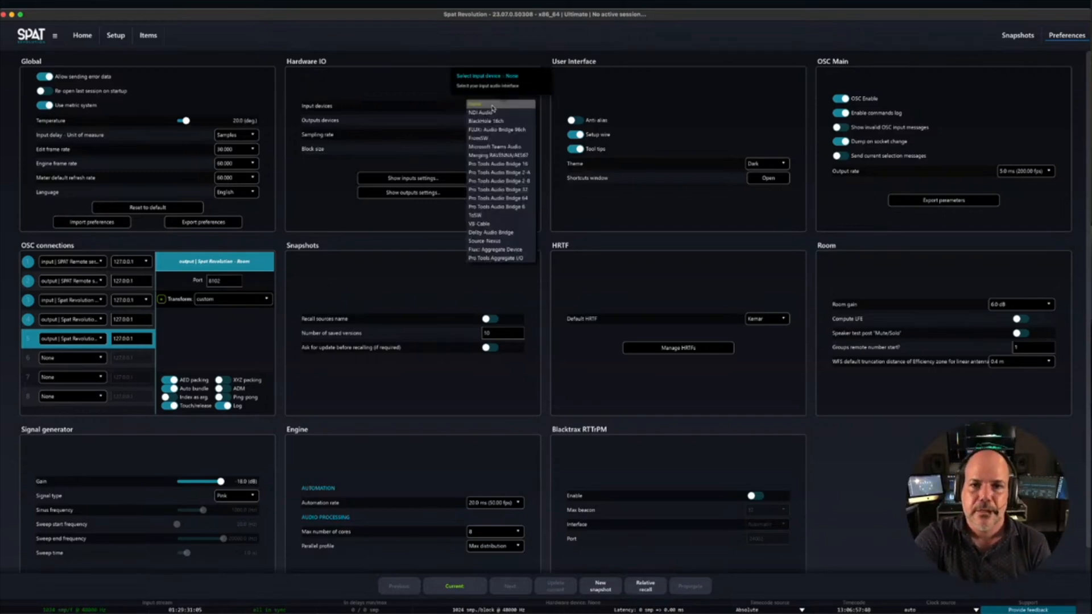
left_click(506, 199)
left_click(493, 107)
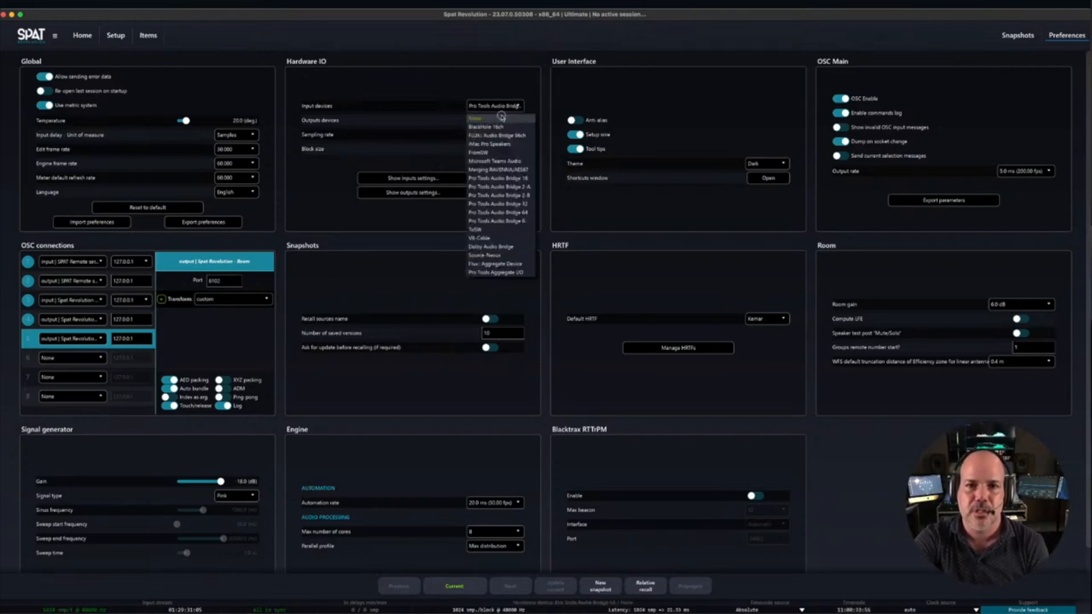
left_click(514, 203)
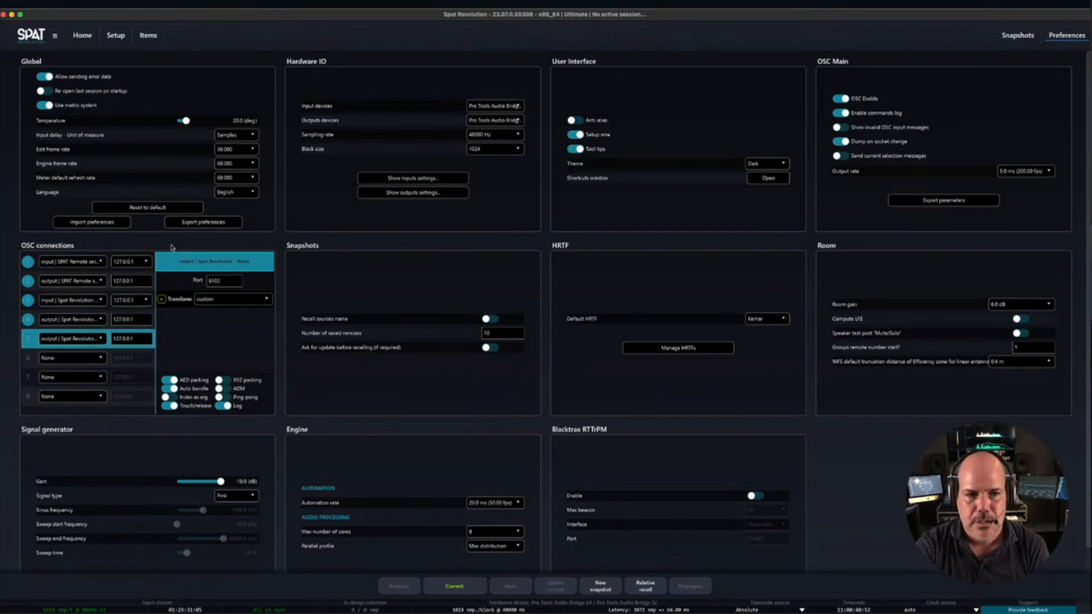
- Examine the presets and ports of the first four OSC connections: SPAT Remote server input and output, Plugins input, and Send output
left_click(94, 263)
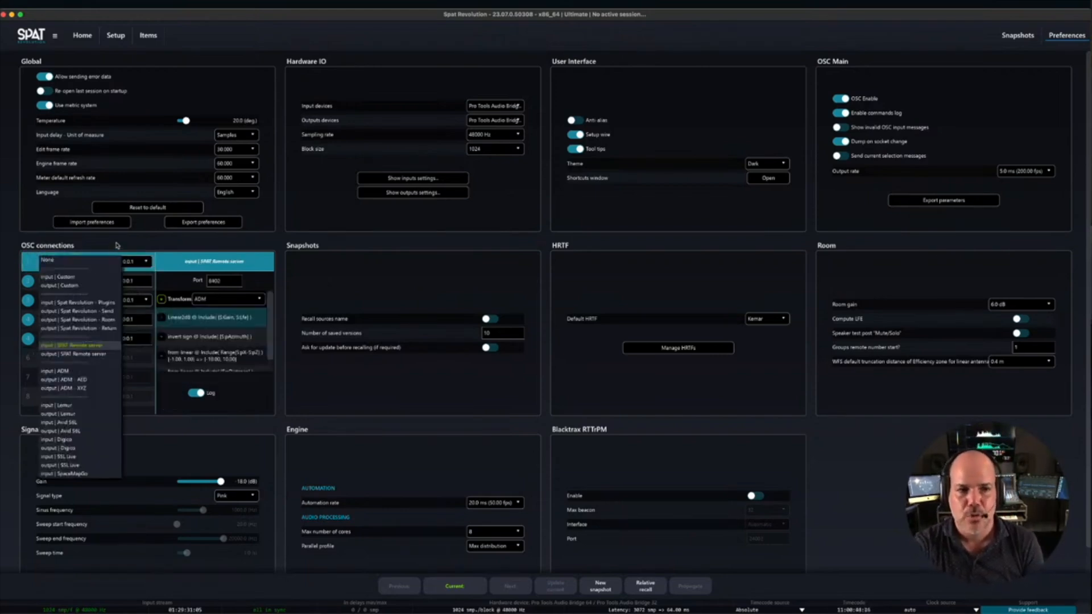
left_click(282, 269)
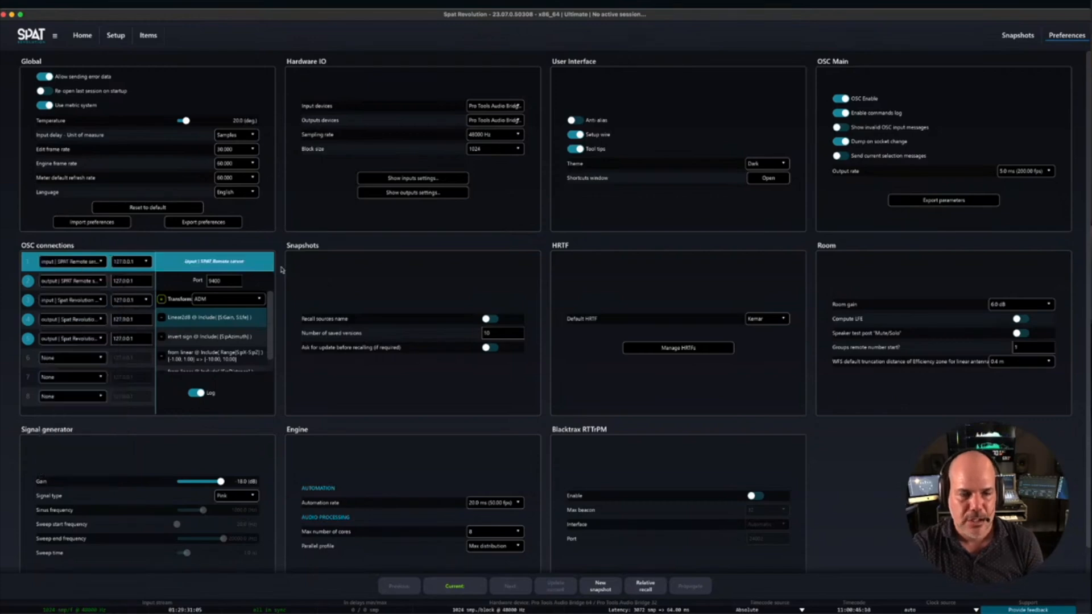
left_click(98, 281)
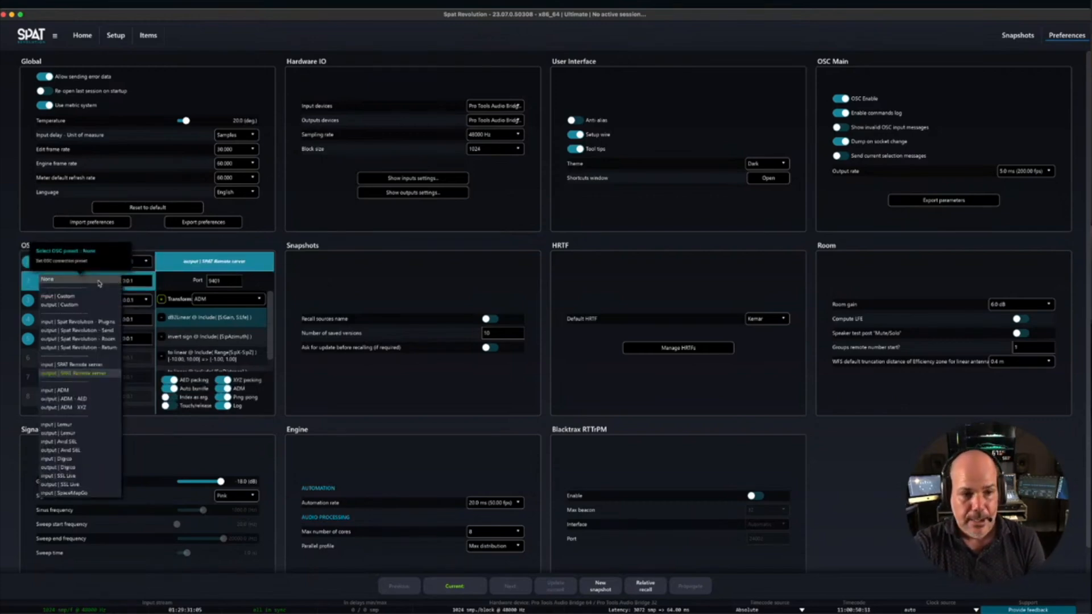
left_click(284, 276)
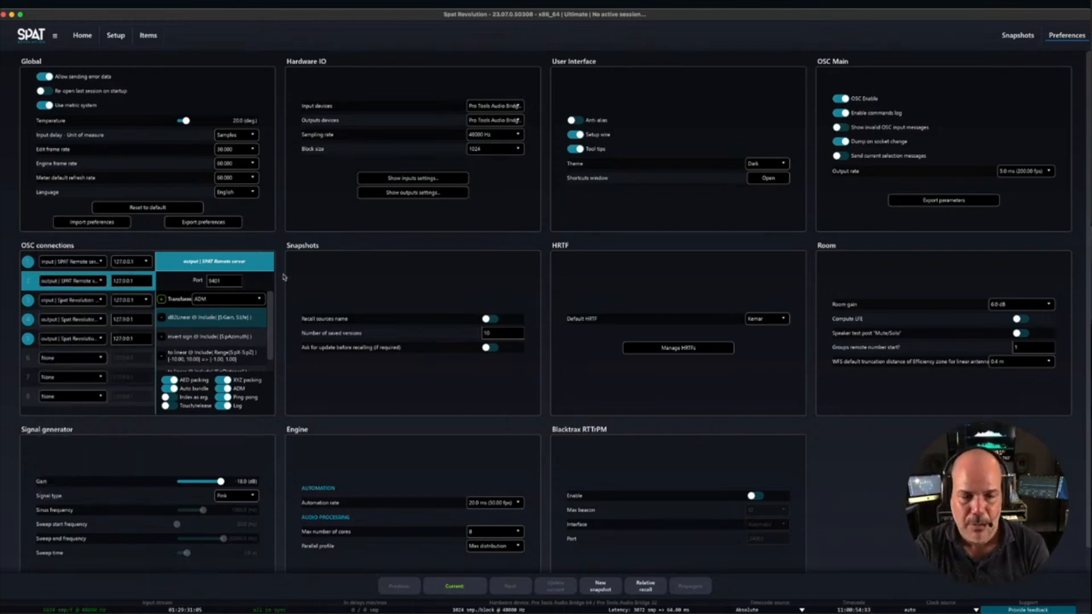
left_click(30, 304)
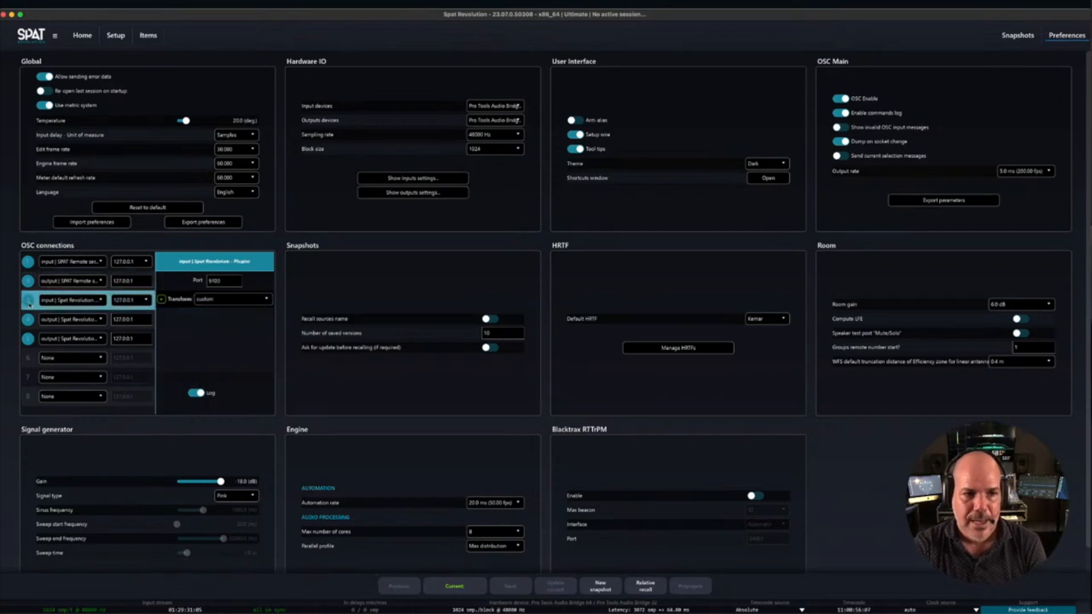
left_click(101, 303)
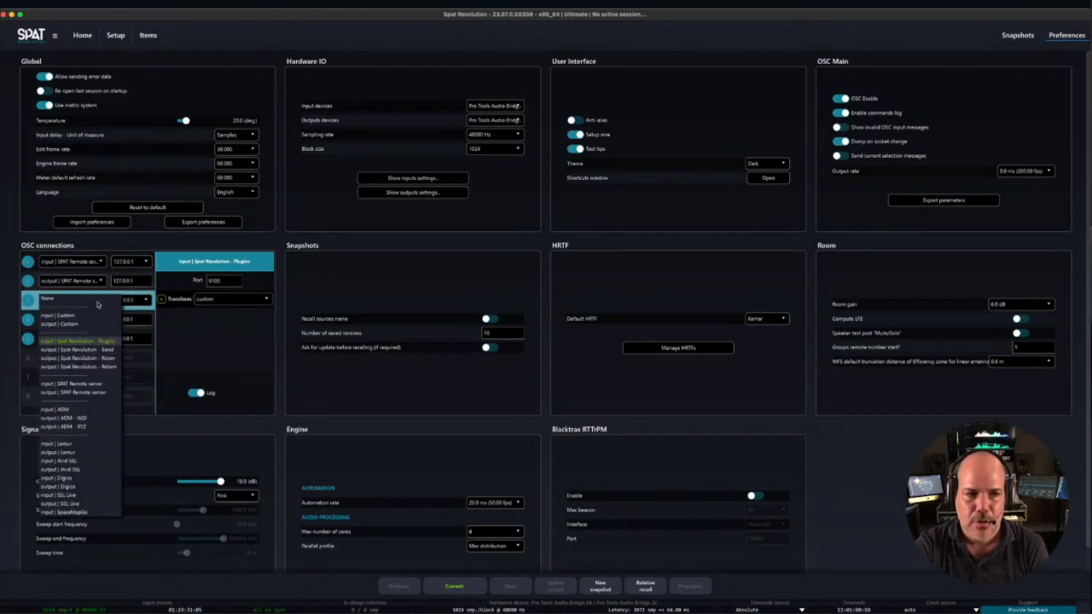
left_click(103, 342)
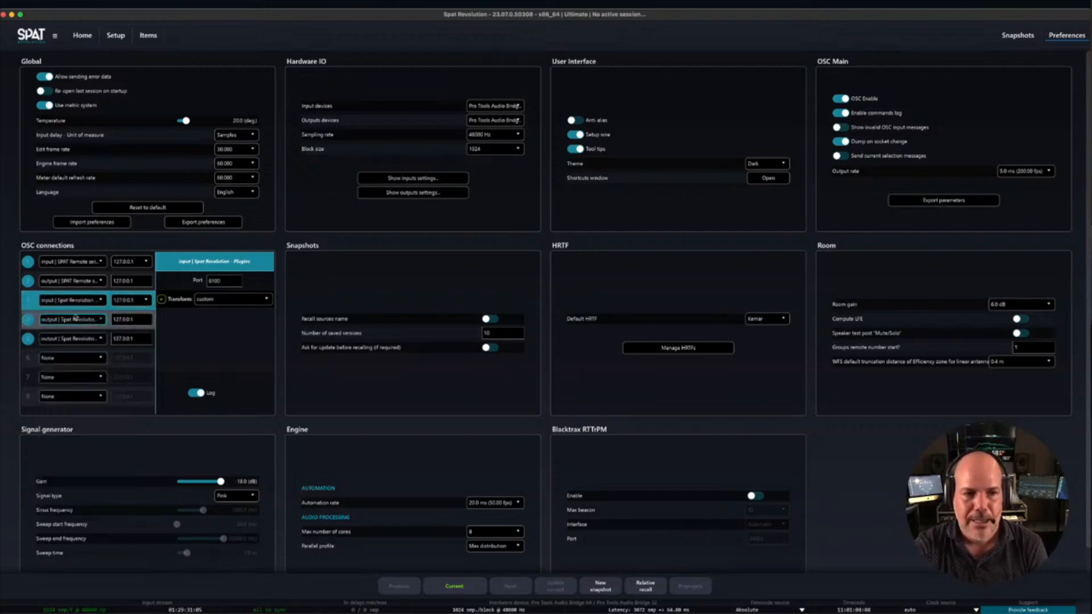
left_click(74, 319)
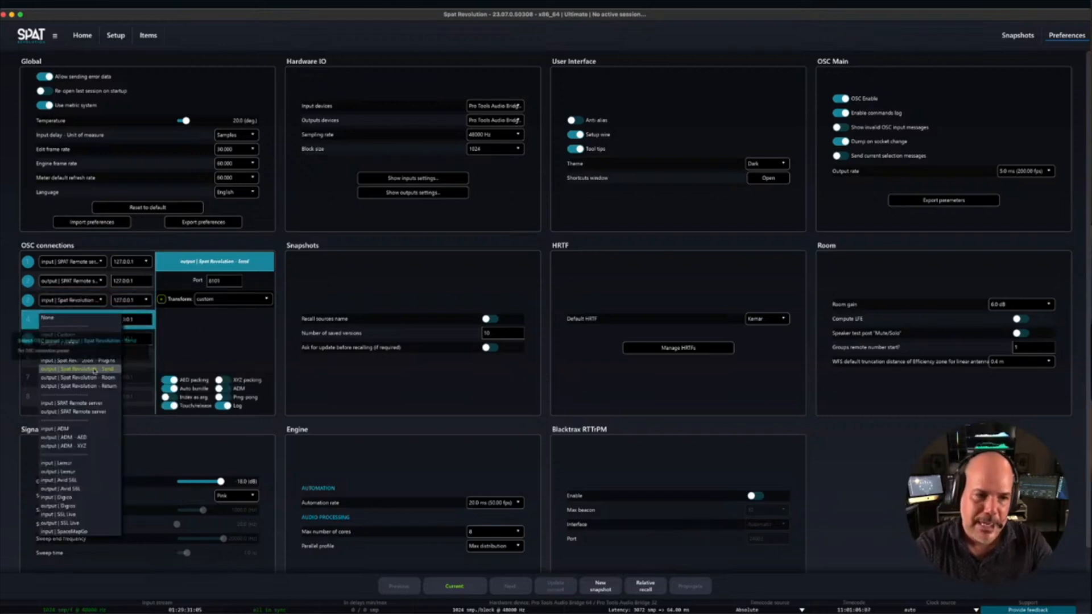
left_click(247, 356)
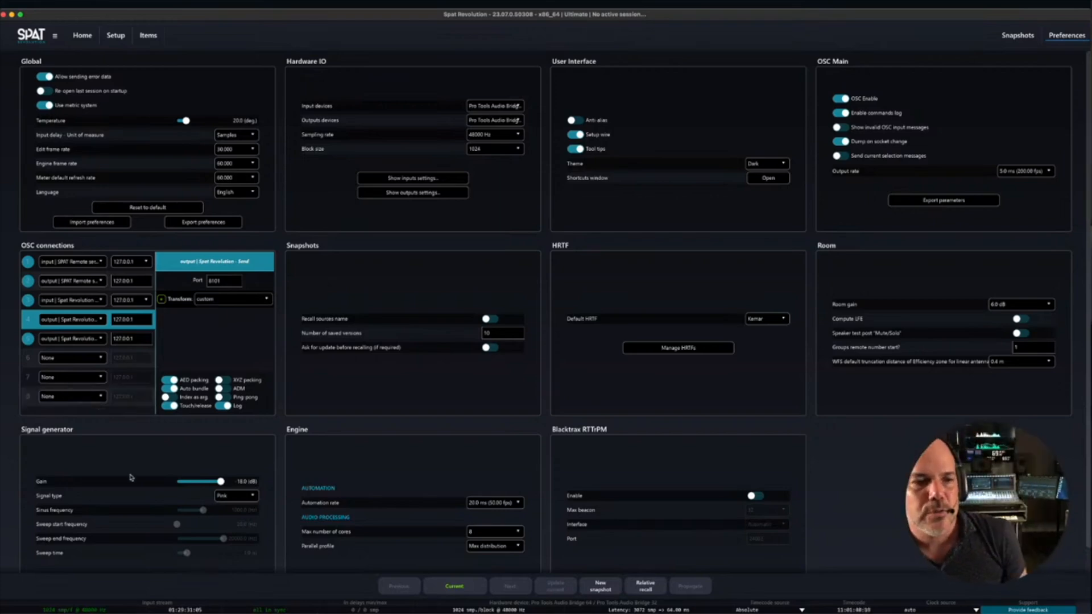
left_click(79, 262)
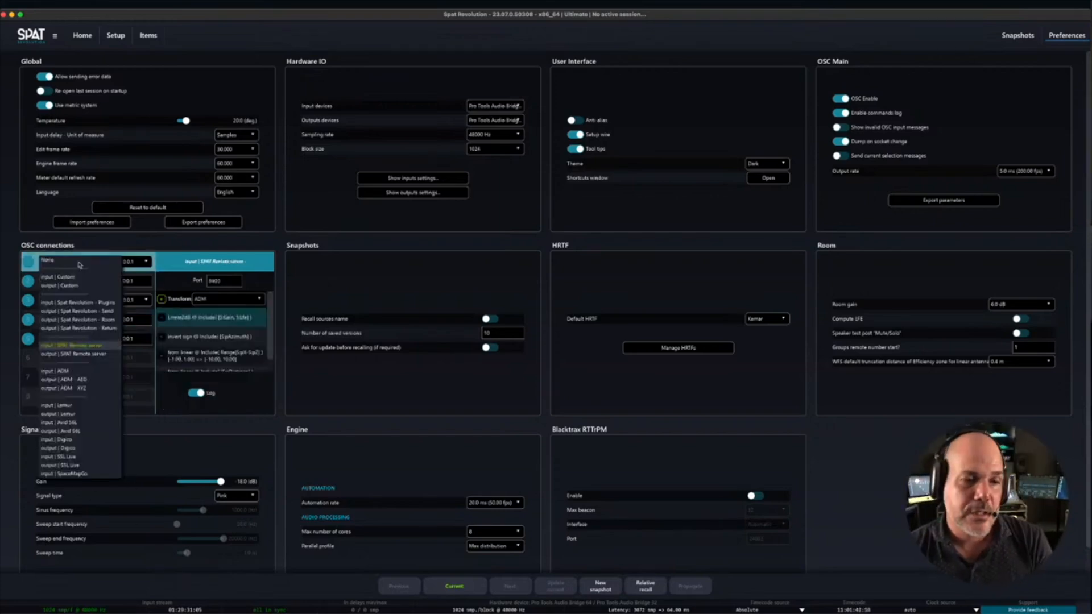
left_click(20, 238)
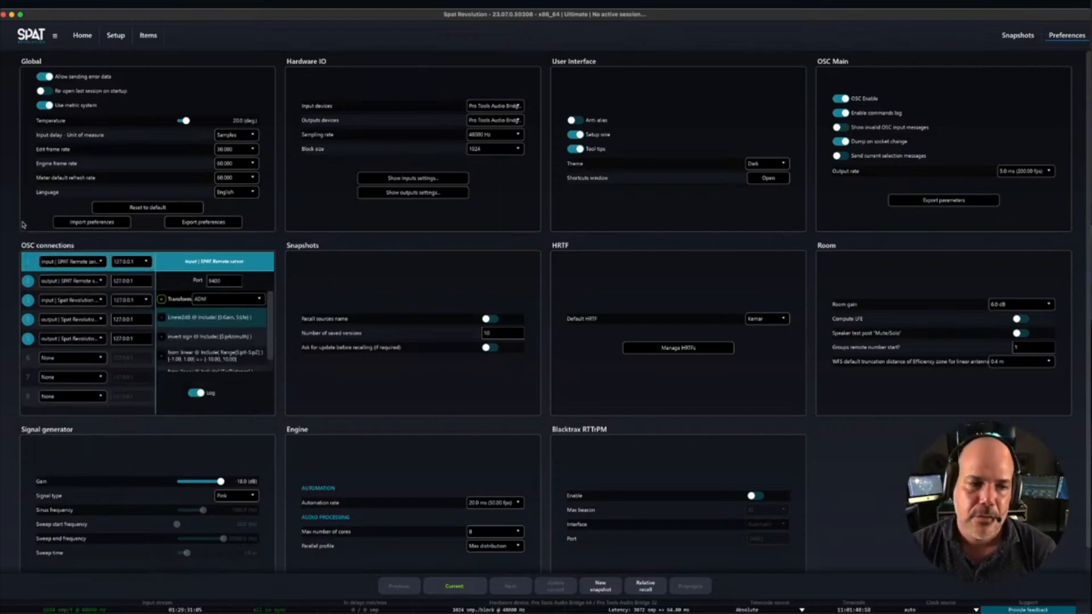
- Leave the preferences and save them, and open the recent session SPATRevolutionTemplate_Studio_PT2020.3+.json
left_click(109, 43)
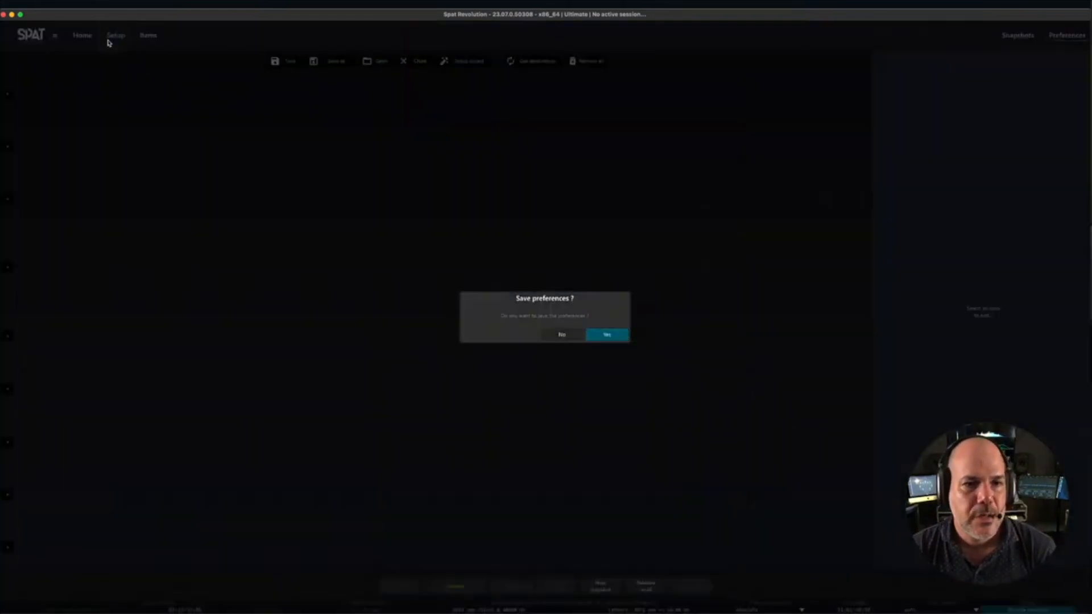
left_click(625, 337)
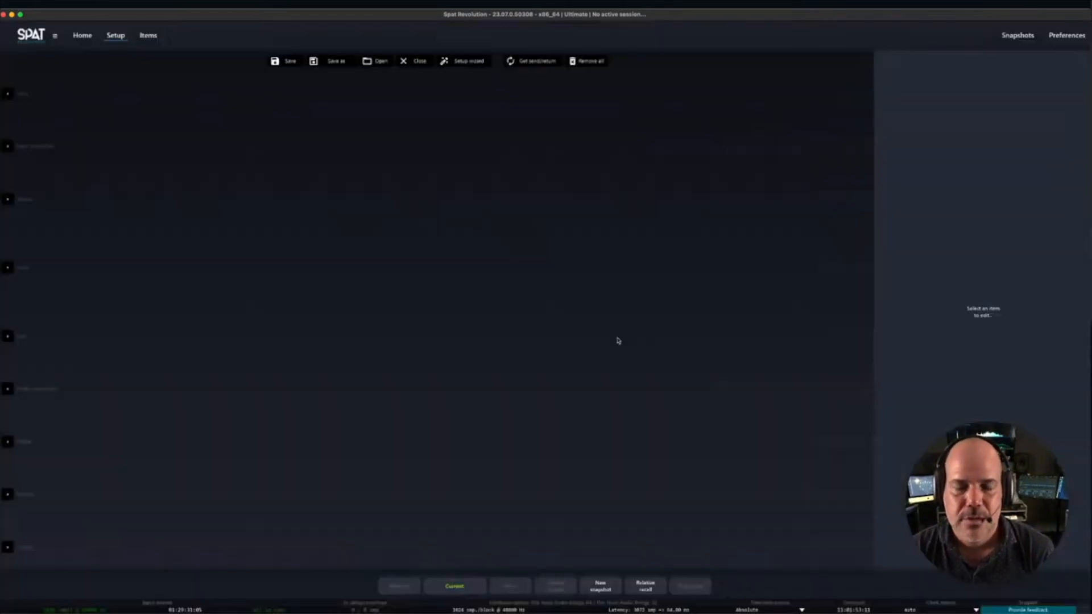
left_click(83, 37)
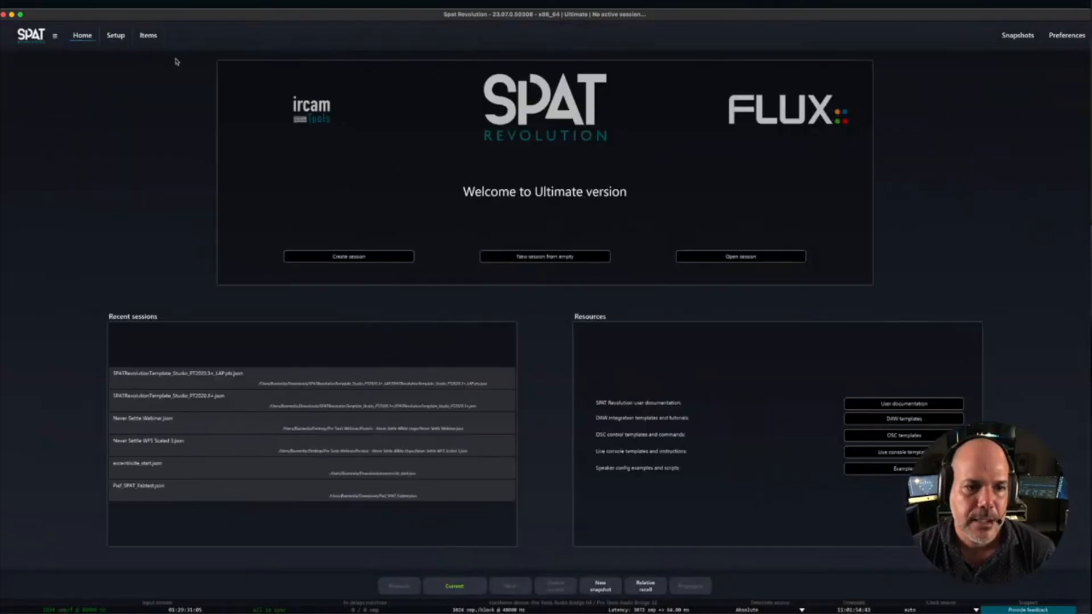
double_click(191, 400)
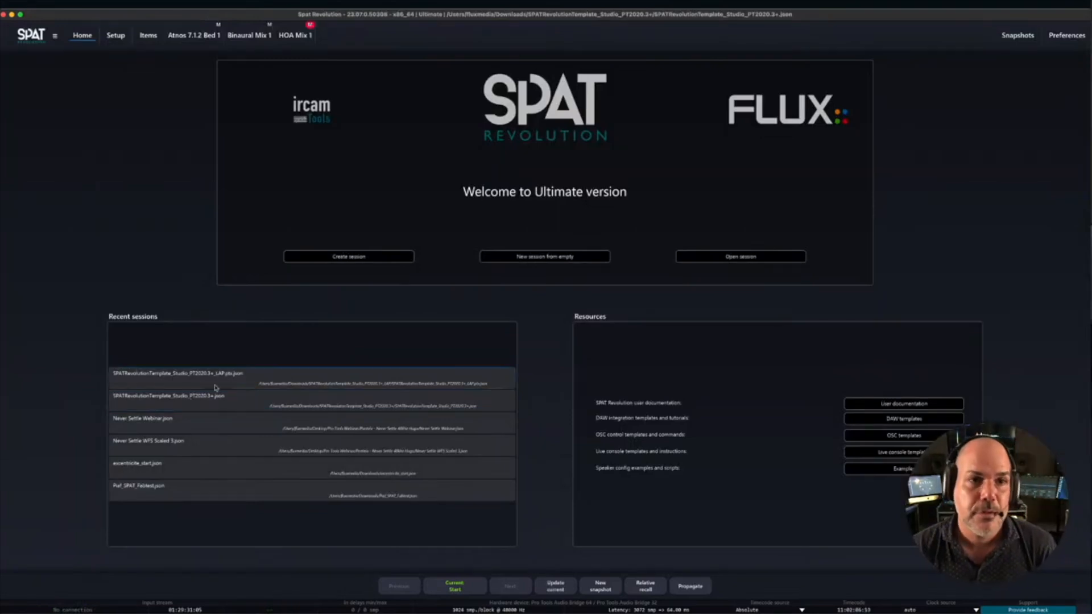
- Examine the input configuration and channel routing of SPAT Mono Object 16 and SPAT Mono Object 11 in the session's setup graph
left_click(117, 37)
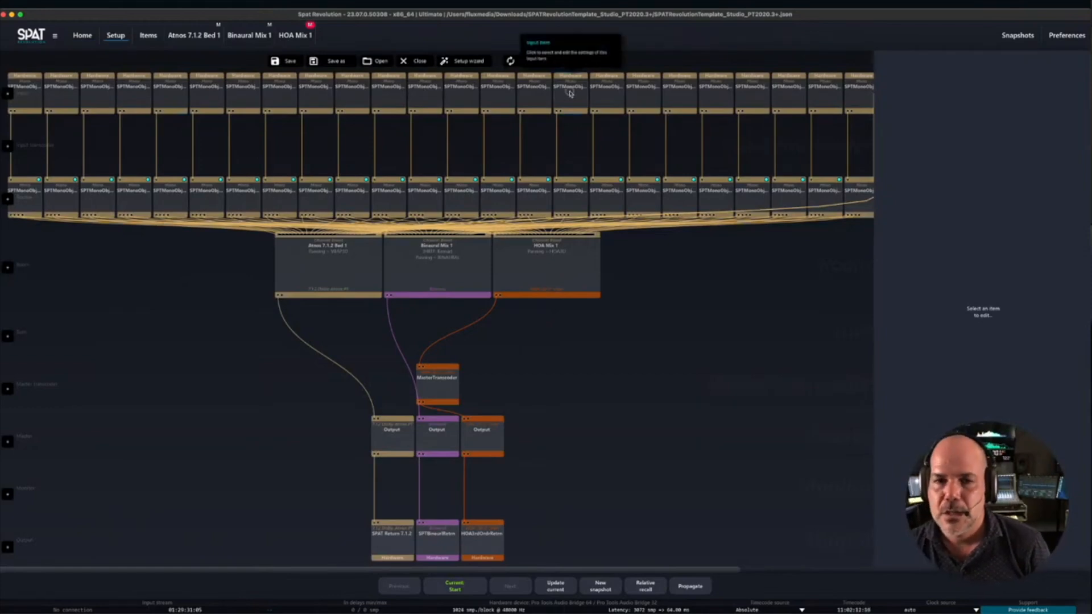
left_click(570, 93)
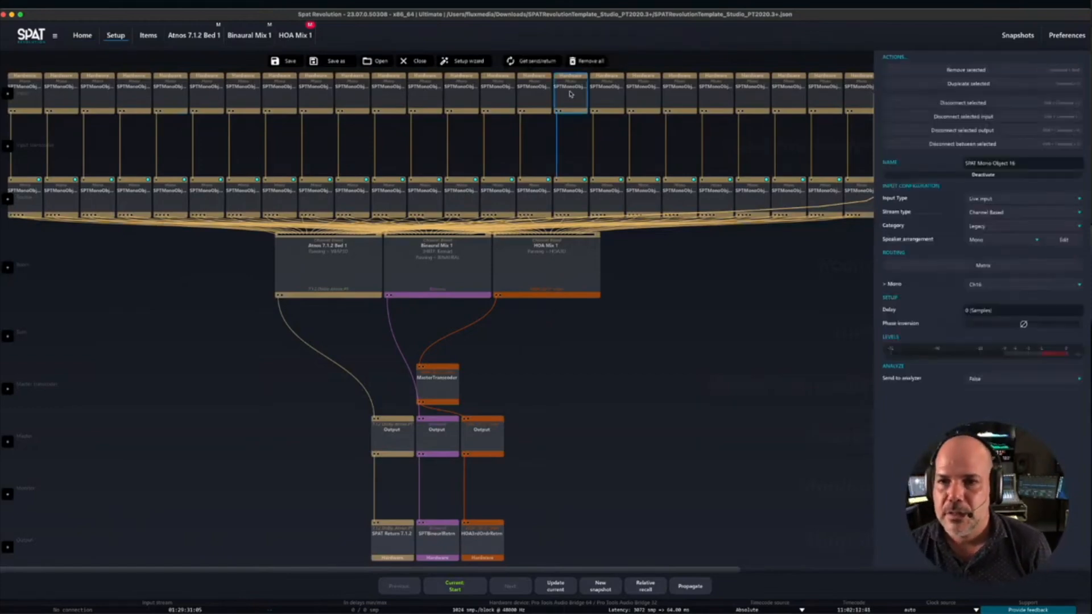
left_click(388, 97)
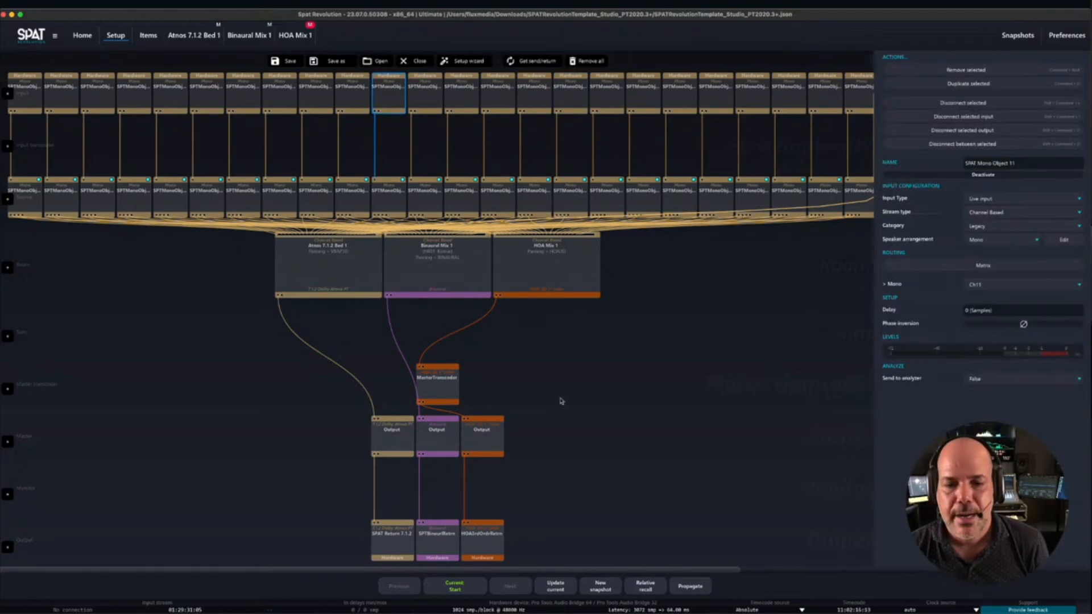
left_click_drag(565, 571, 512, 555)
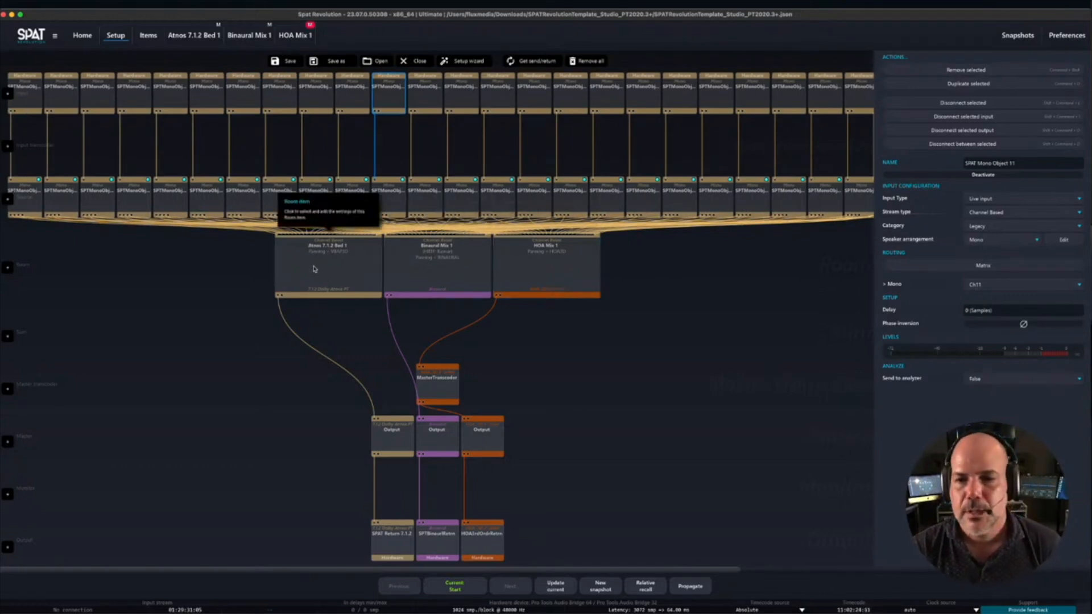
- Shrink the SPAT Revolution window, switch to Pro Tools, and arrange its transport and enlarged Edit window beside it
double_click(422, 15)
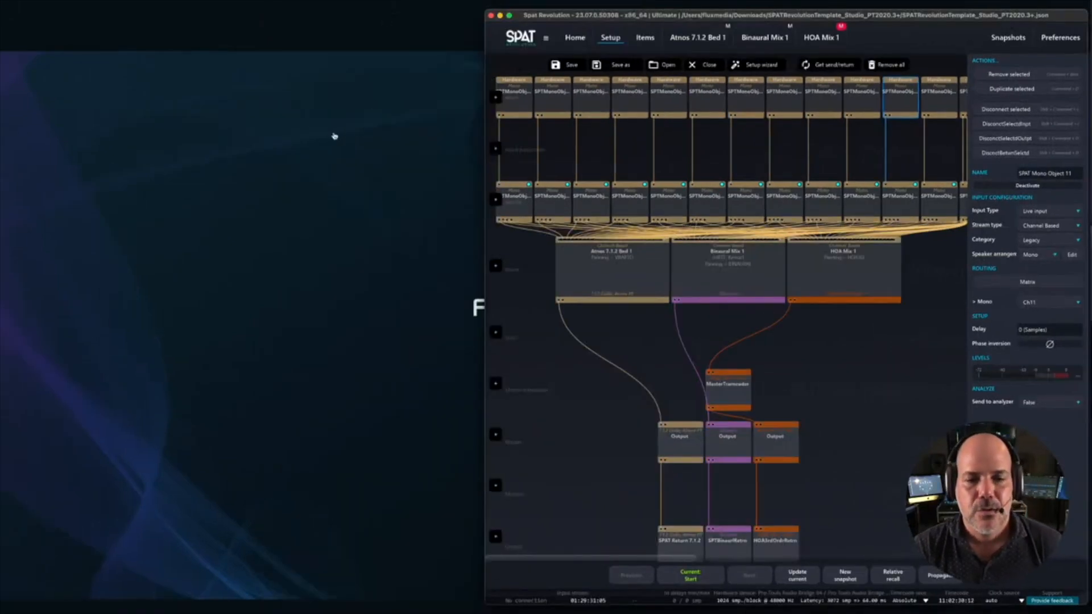
left_click(270, 334)
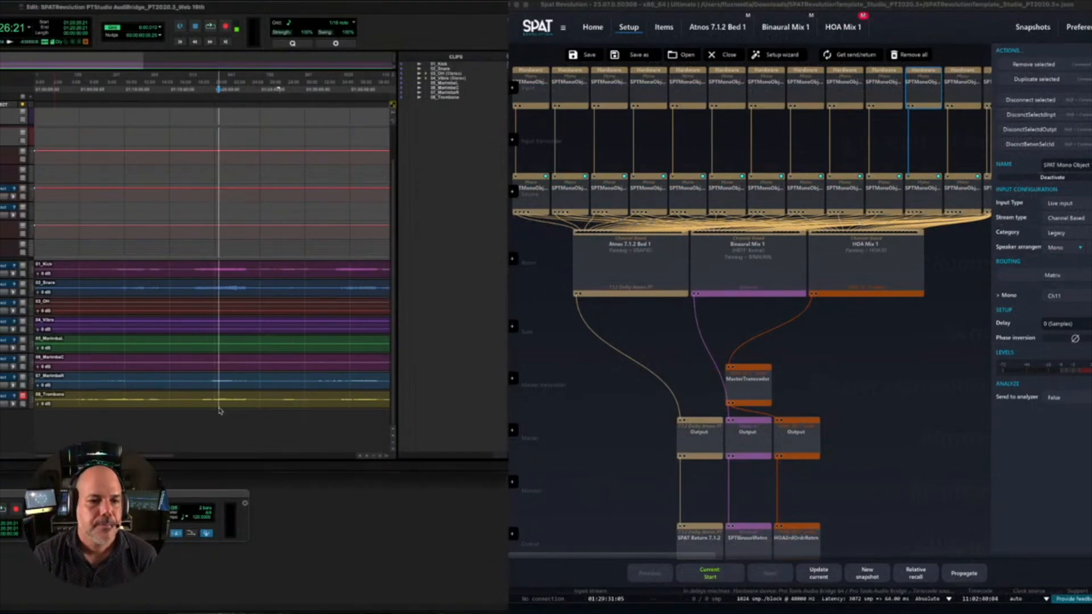
left_click_drag(34, 493, 0, 147)
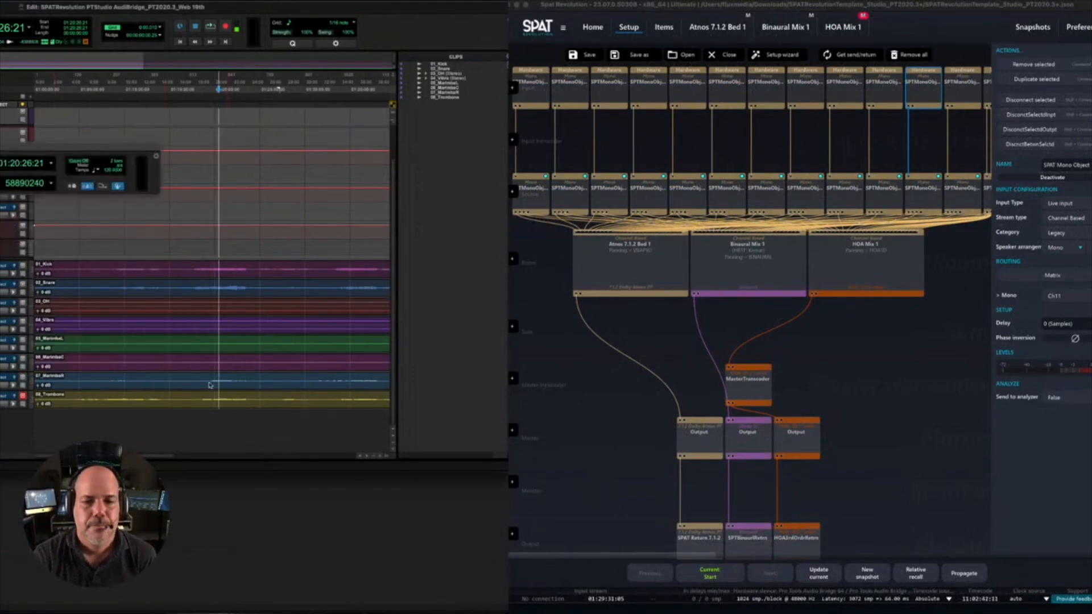
left_click_drag(511, 471, 504, 612)
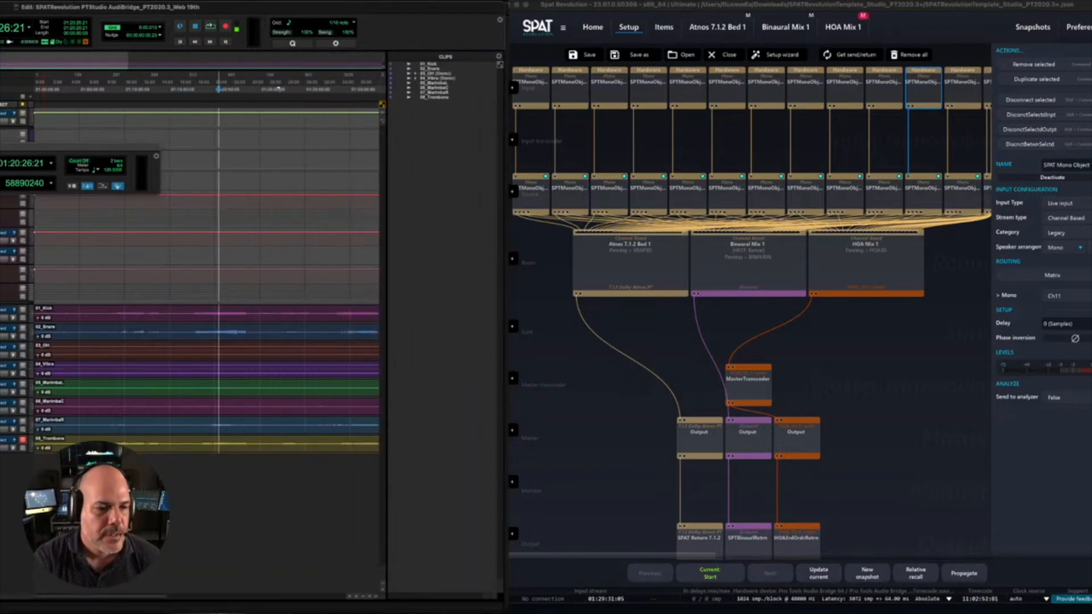
- Run the Pro Tools playback, restart it after stopping, and open the Atmos 7.1.2 Bed 1 room in SPAT Revolution
key("space")
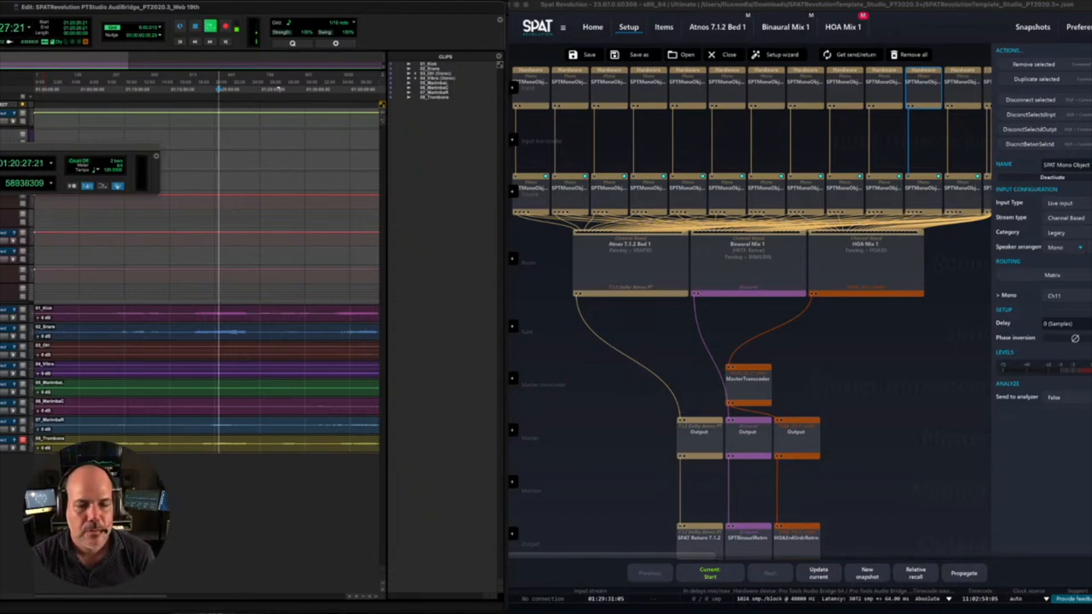
key("space")
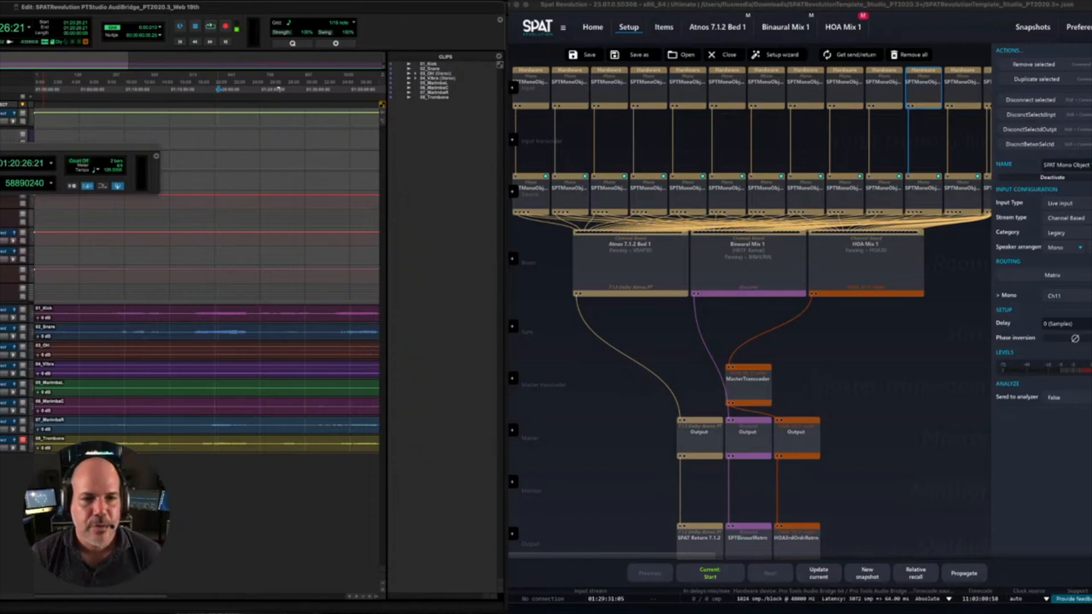
key("space")
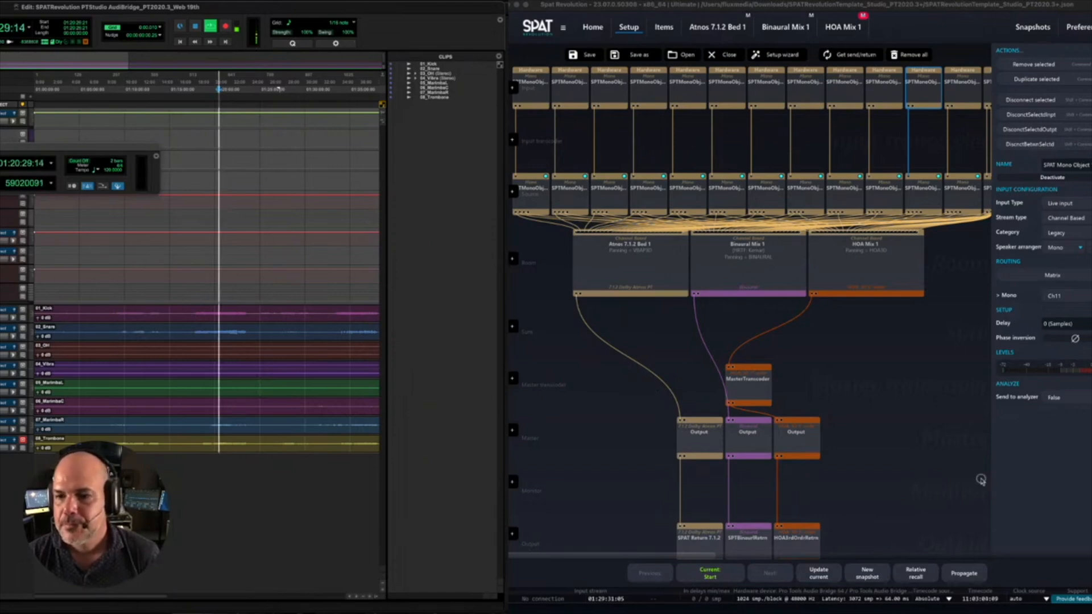
left_click(612, 247)
double_click(613, 248)
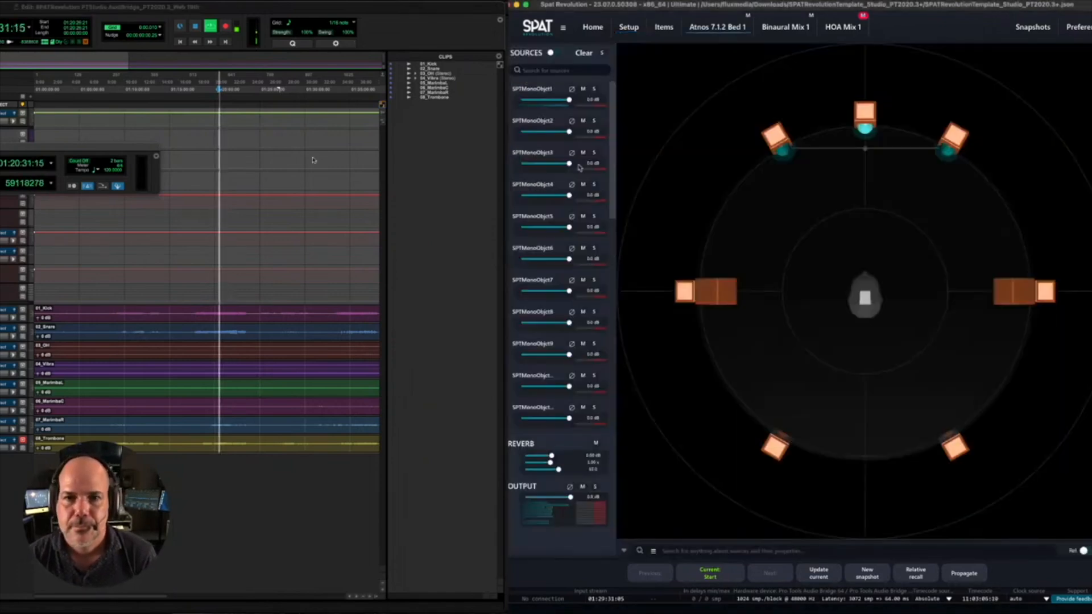
- Solo SPTMonoObjct1, move it outside the speaker circle to the listener's front right, and release the solo
left_click(594, 90)
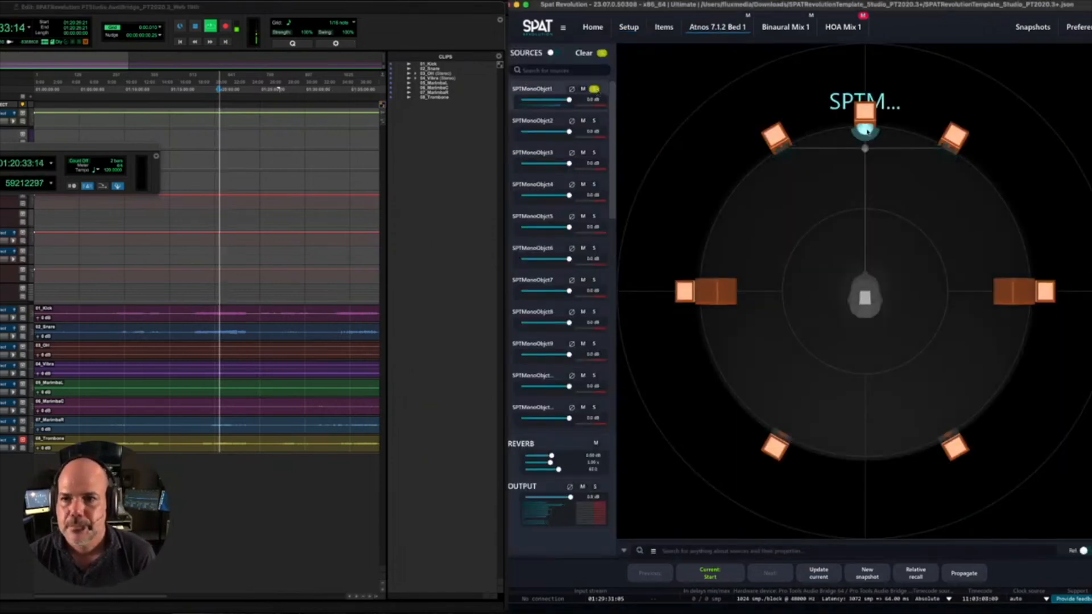
left_click_drag(864, 129, 1006, 117)
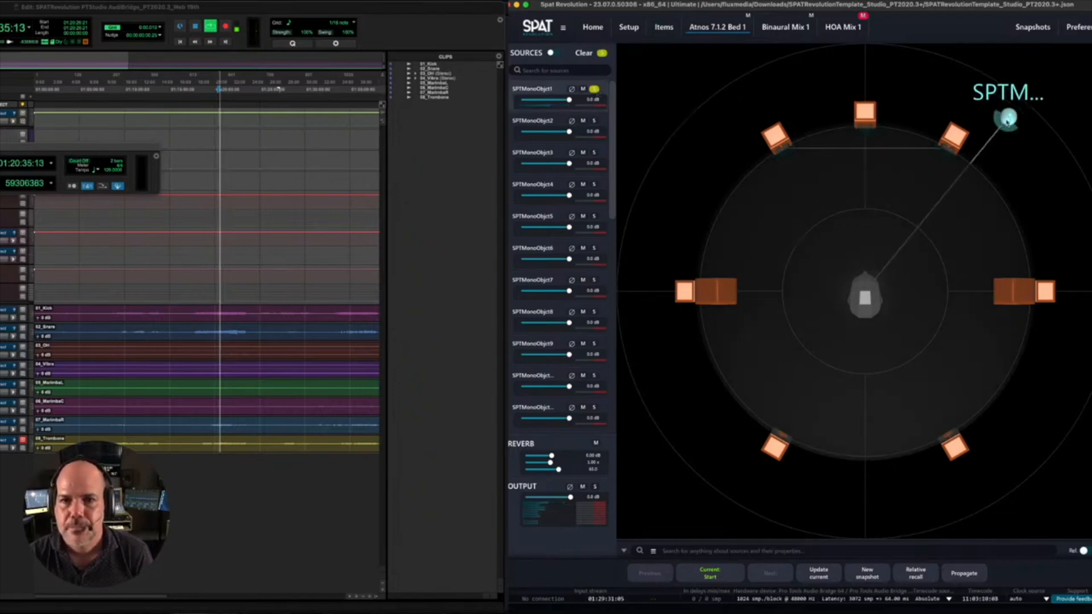
left_click(594, 90)
- Toggle the room mutes until Binaural Mix 1 is muted and Atmos 7.1.2 Bed 1 is unmuted, and raise the Pro Tools transport window
left_click(747, 15)
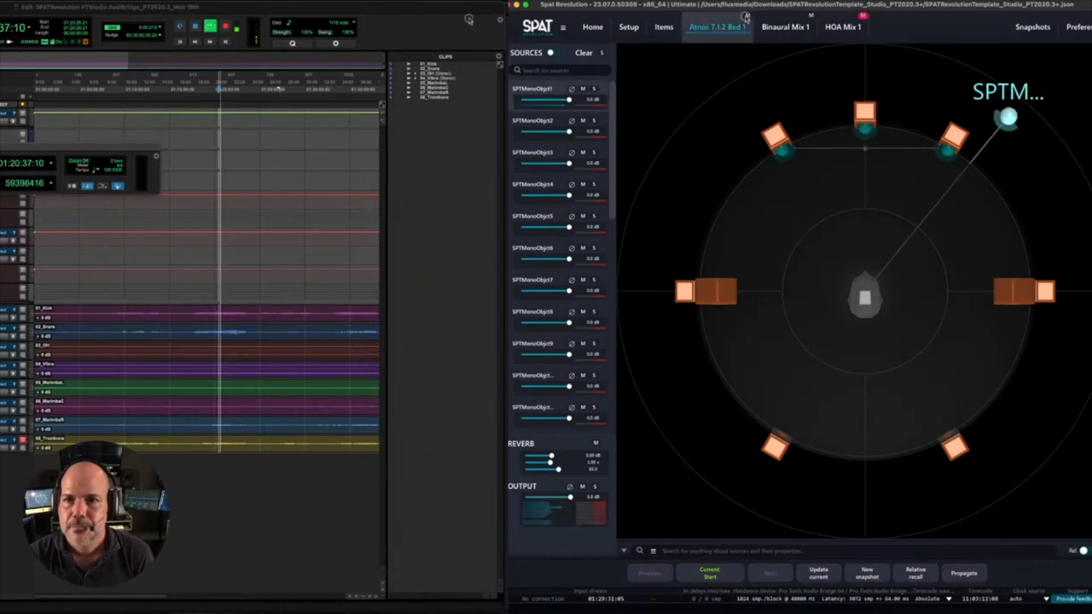
left_click(811, 16)
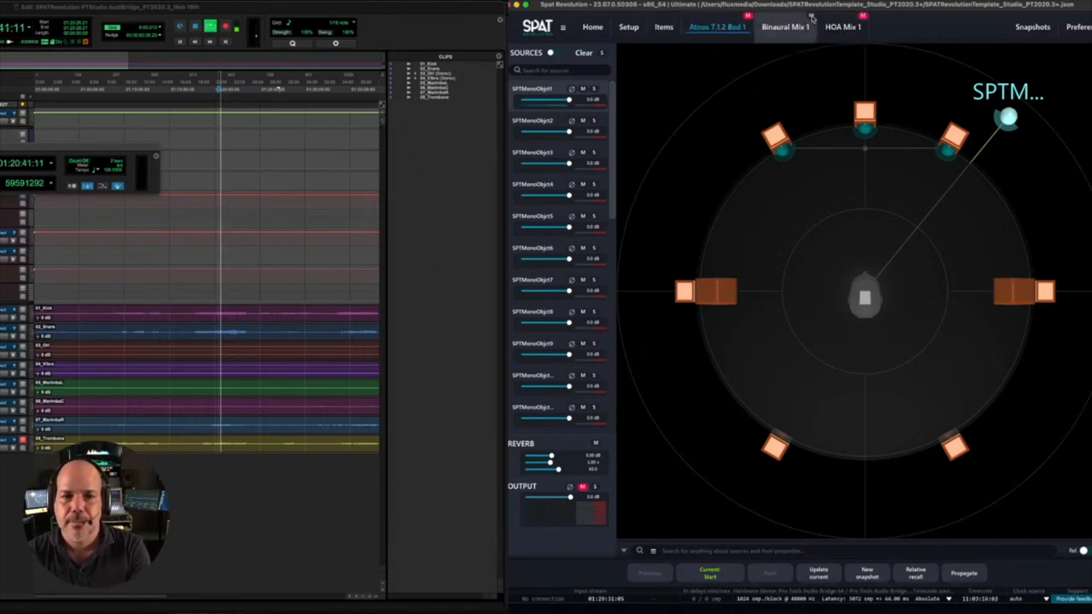
left_click(748, 16)
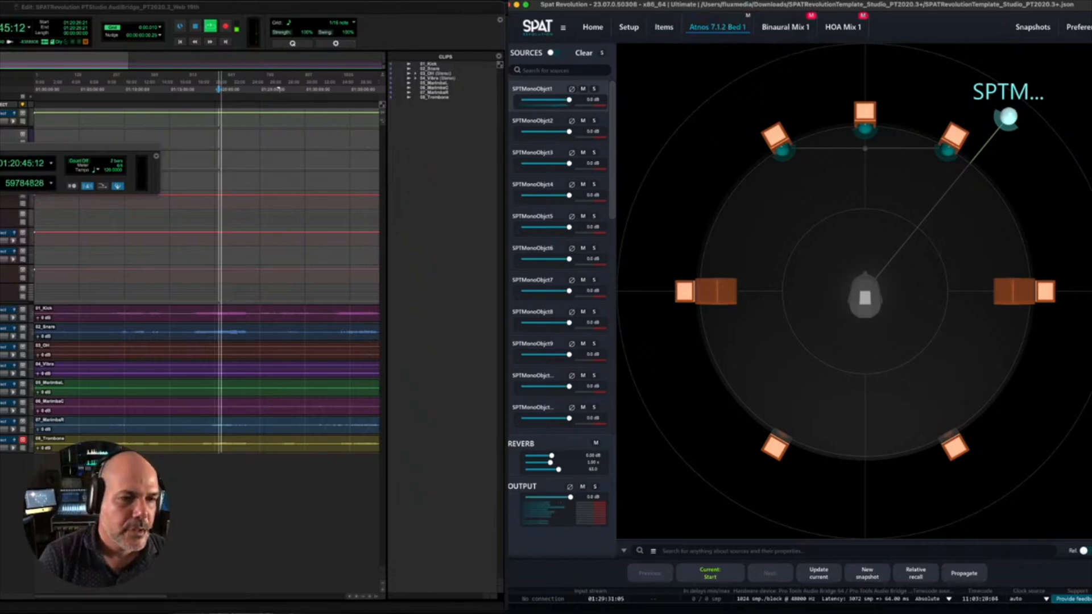
left_click_drag(23, 147, 24, 105)
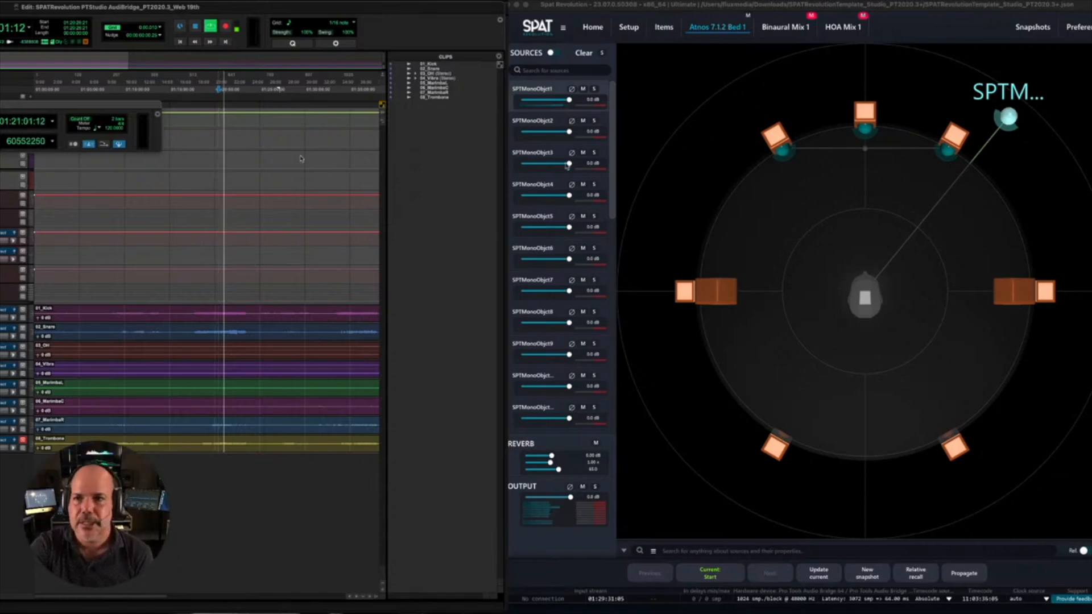
left_click(876, 33)
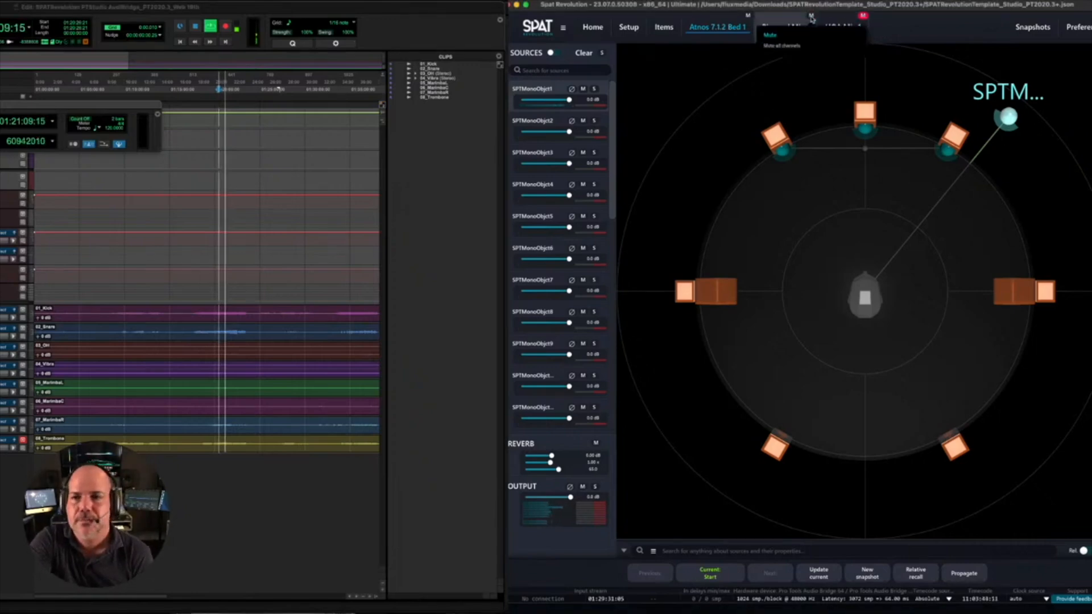
left_click(811, 17)
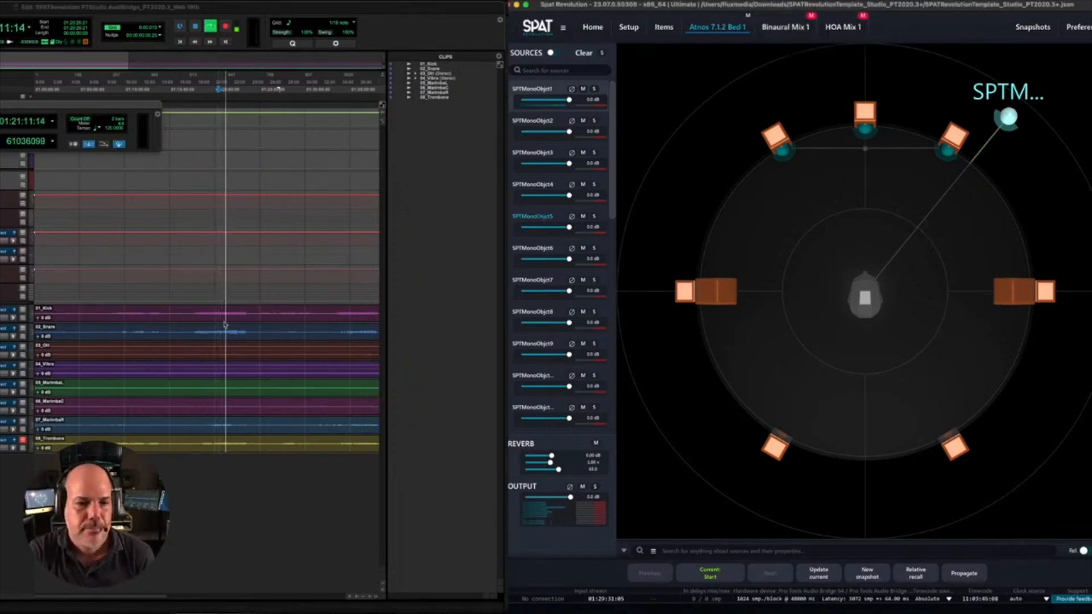
- Switch to Pro Tools, stop playback, and display the input paths in the I/O Setup
left_click(178, 495)
key("space")
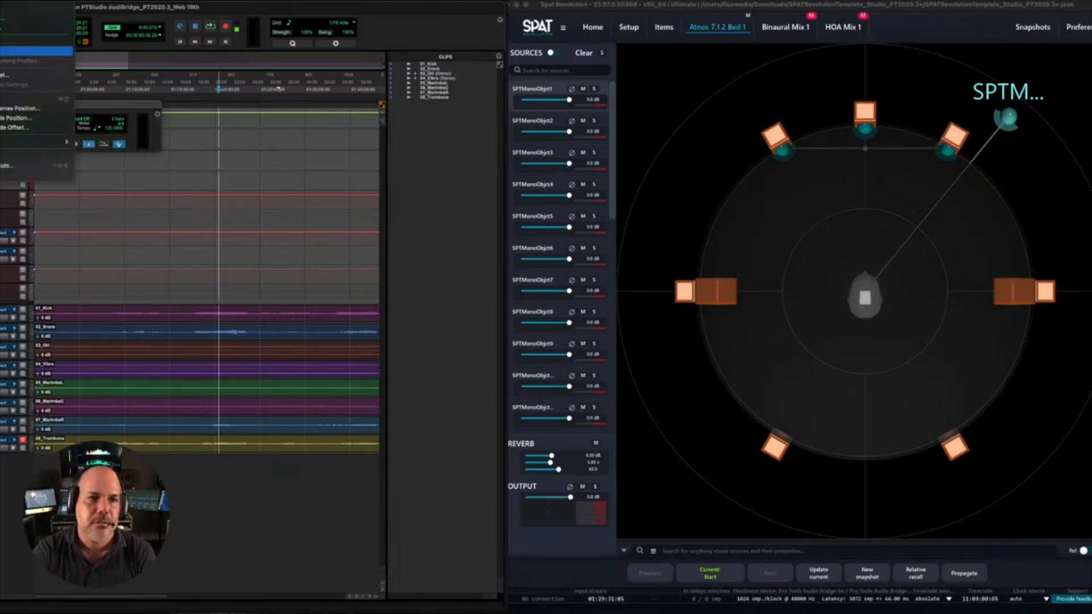
left_click(35, 50)
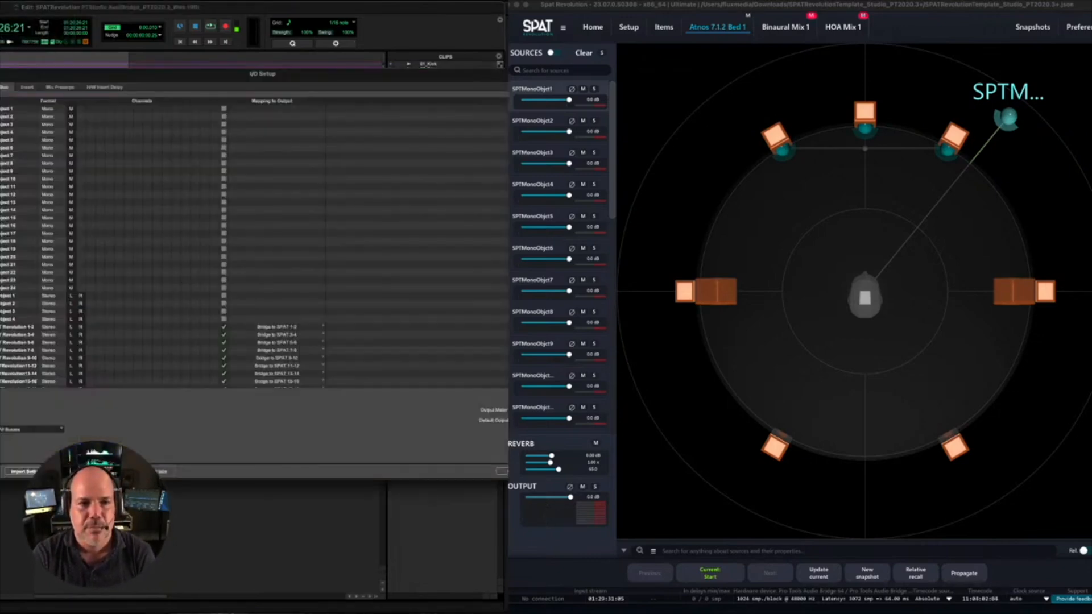
left_click(0, 87)
- Delete the five stereo Bridge from SPAT input paths covering channels 1-2 through 9-10
left_click(17, 124)
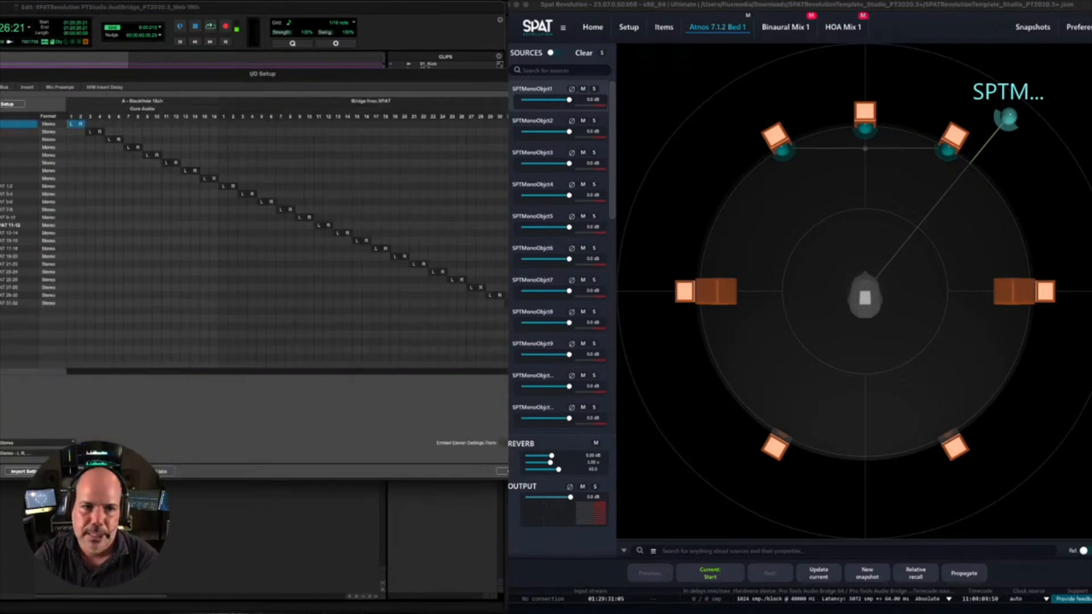
left_click(17, 185)
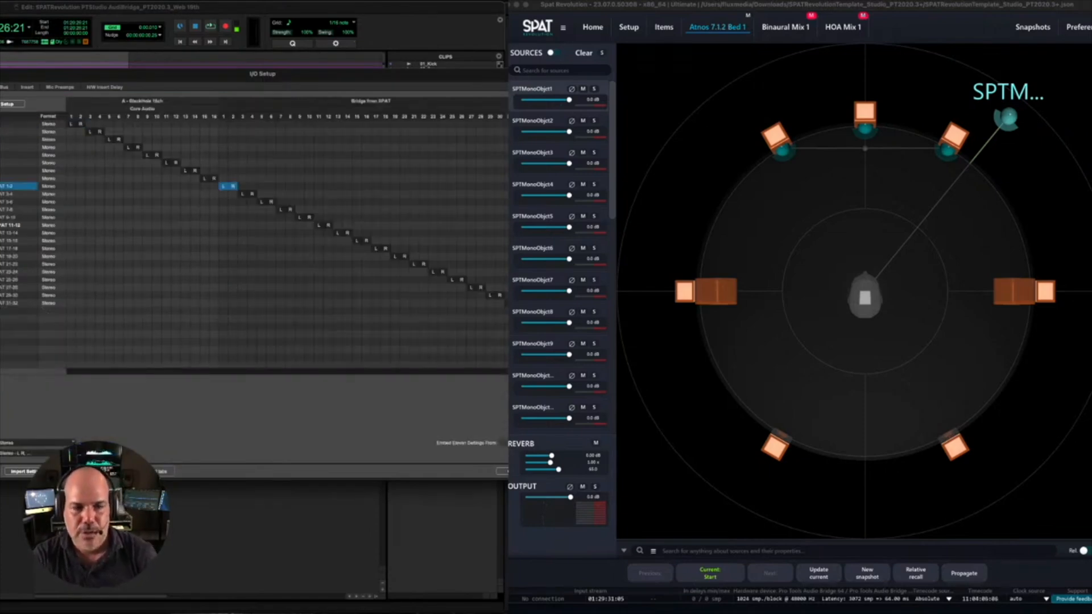
left_click(17, 217, "shift")
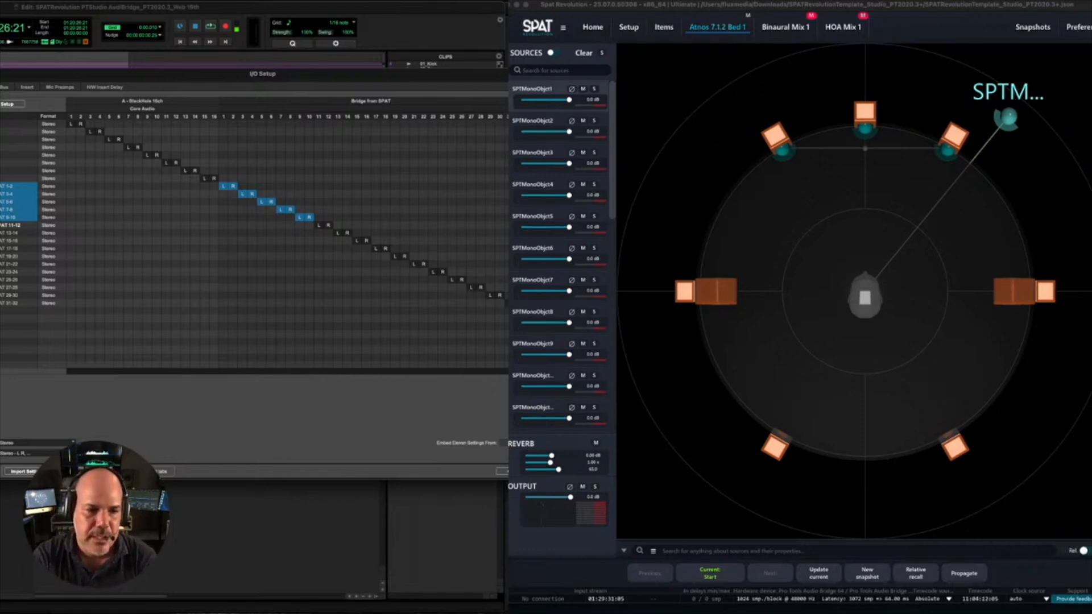
key("Delete")
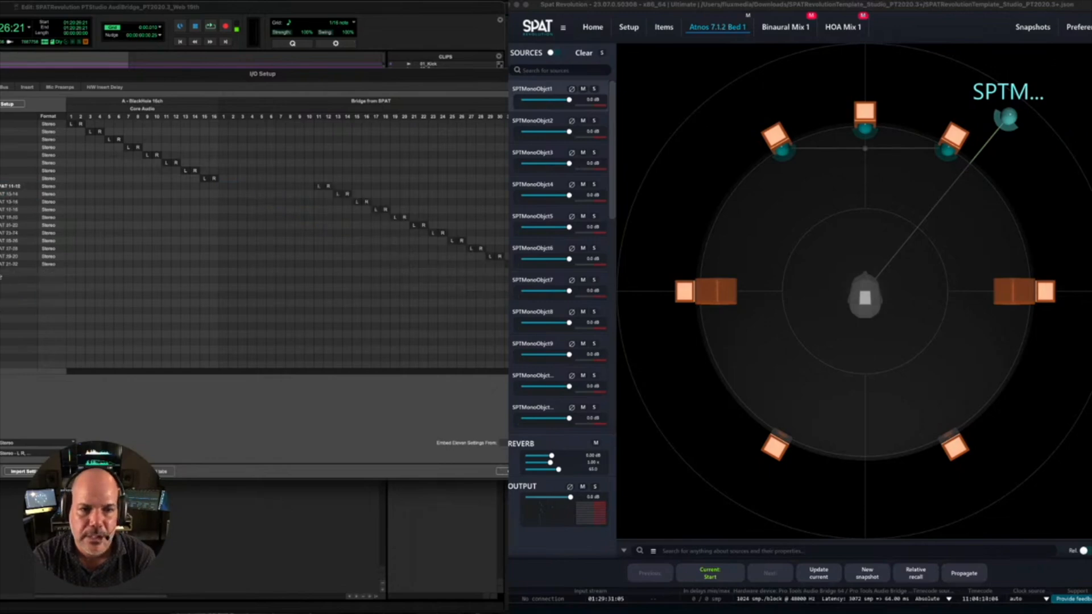
- Create one 7.1.2 input path named Bridge from SPAT 7.1.2 with default channel assignments, and confirm its name in the path list
key("super+n")
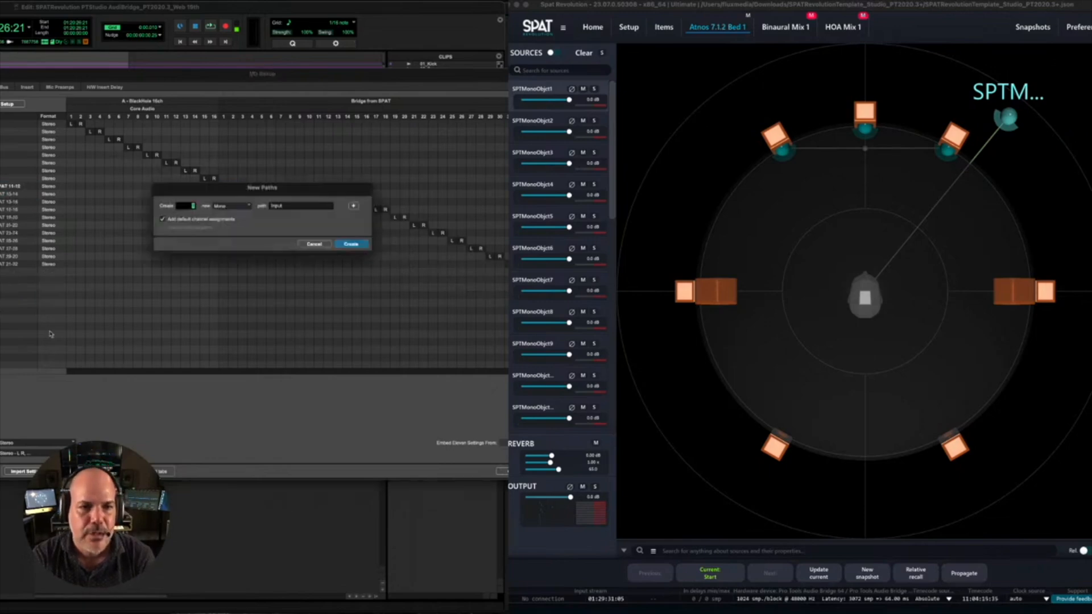
left_click(235, 206)
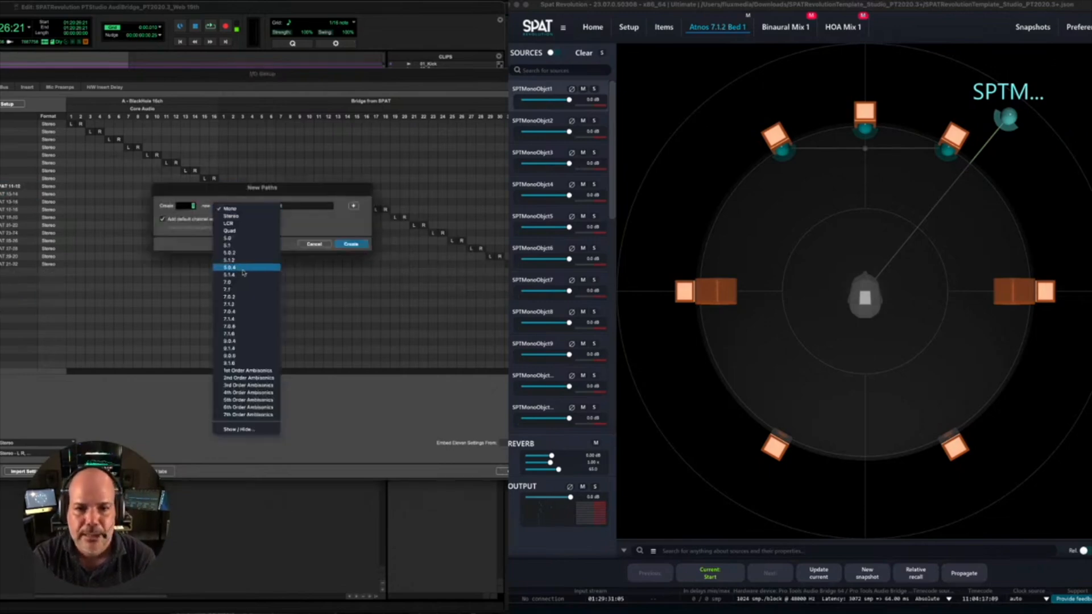
left_click(242, 306)
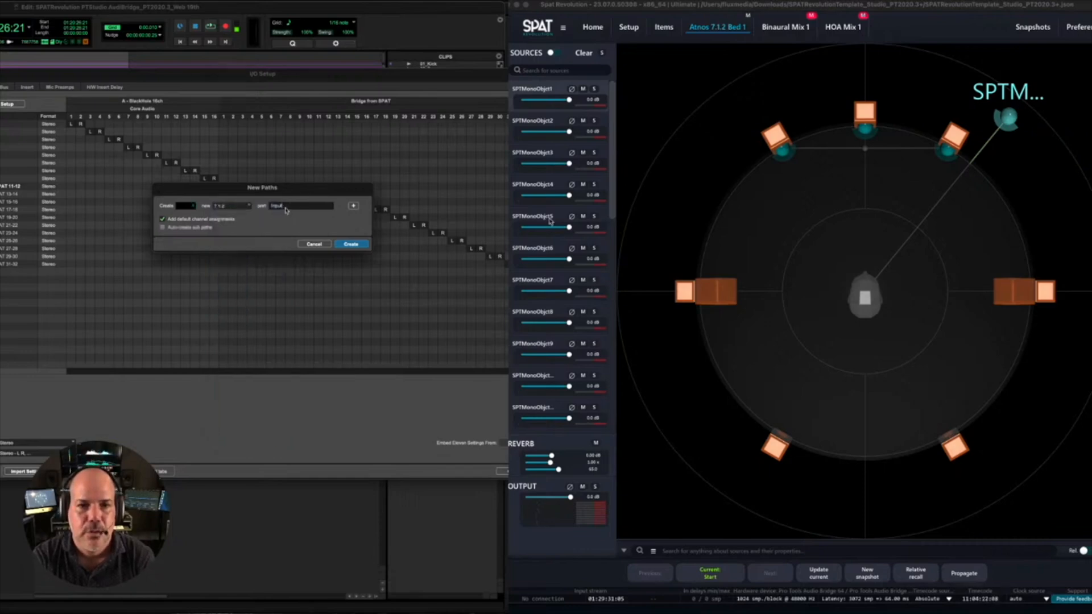
double_click(284, 207)
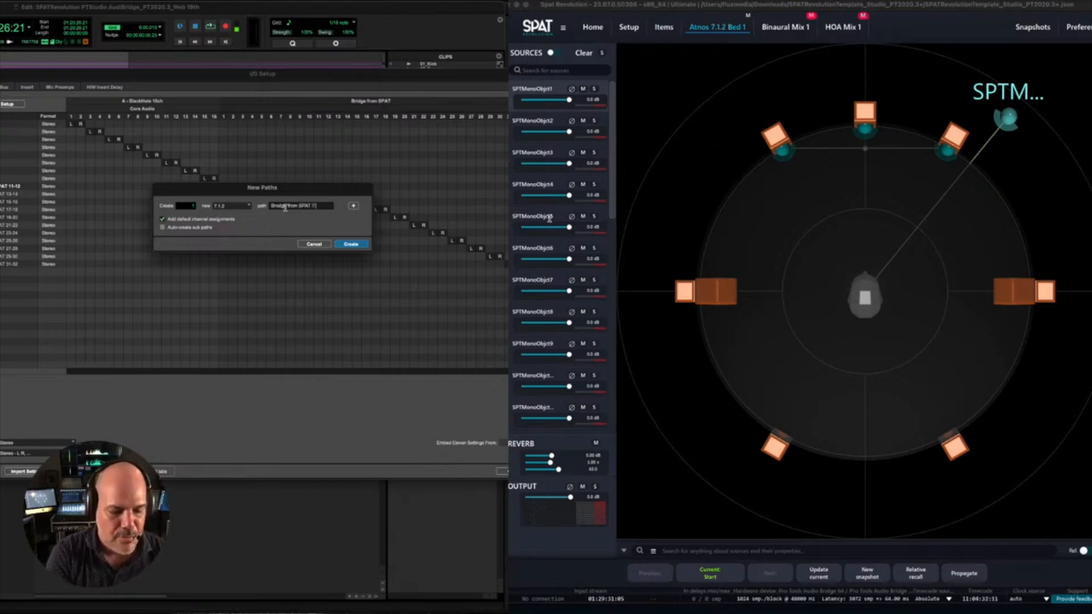
left_click(349, 244)
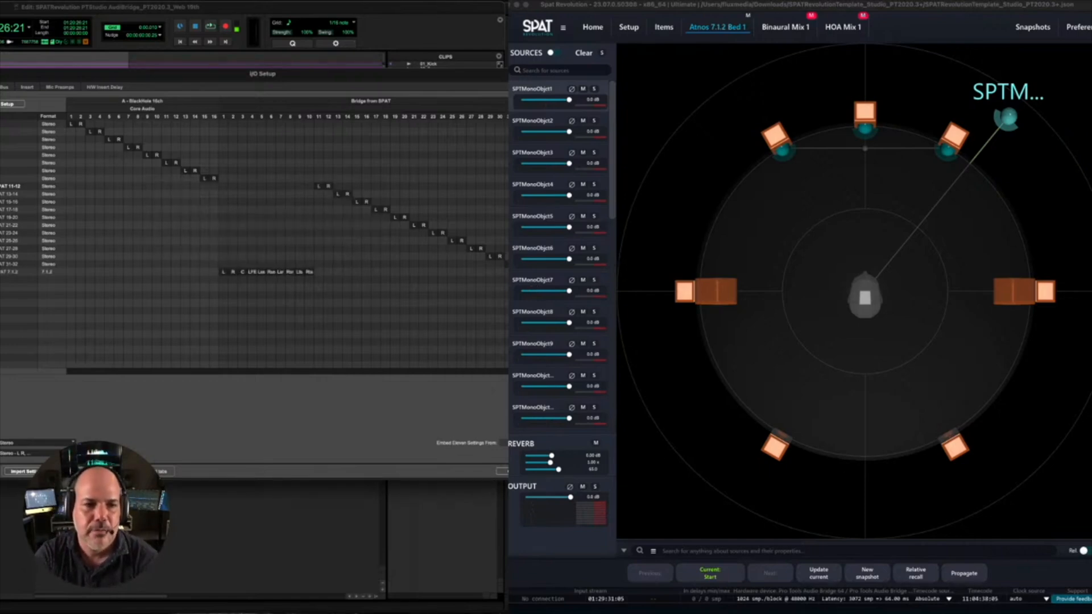
double_click(12, 271)
left_click(12, 272)
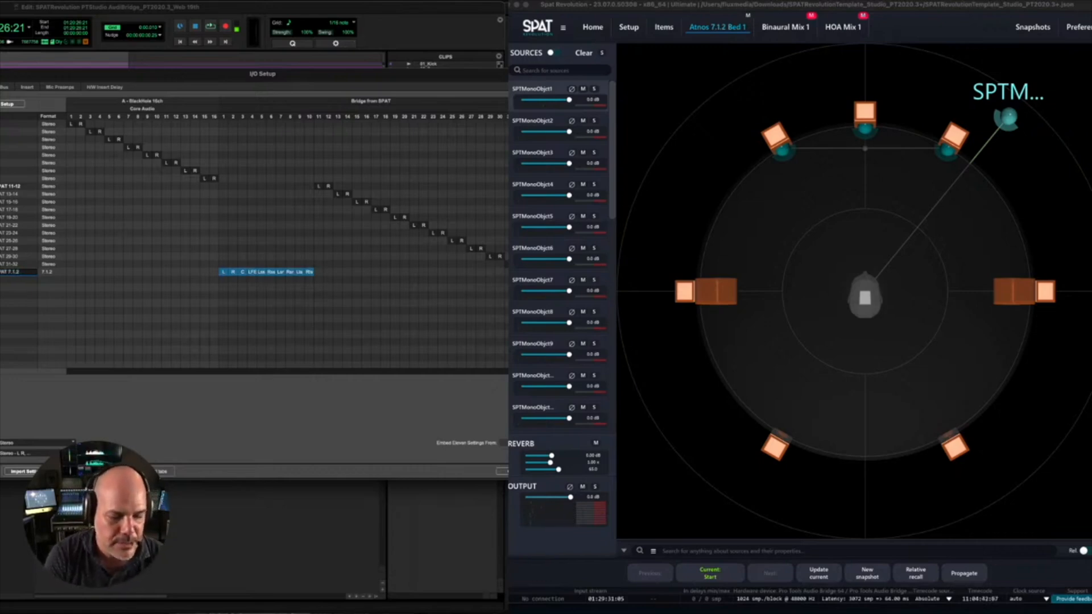
key("Return")
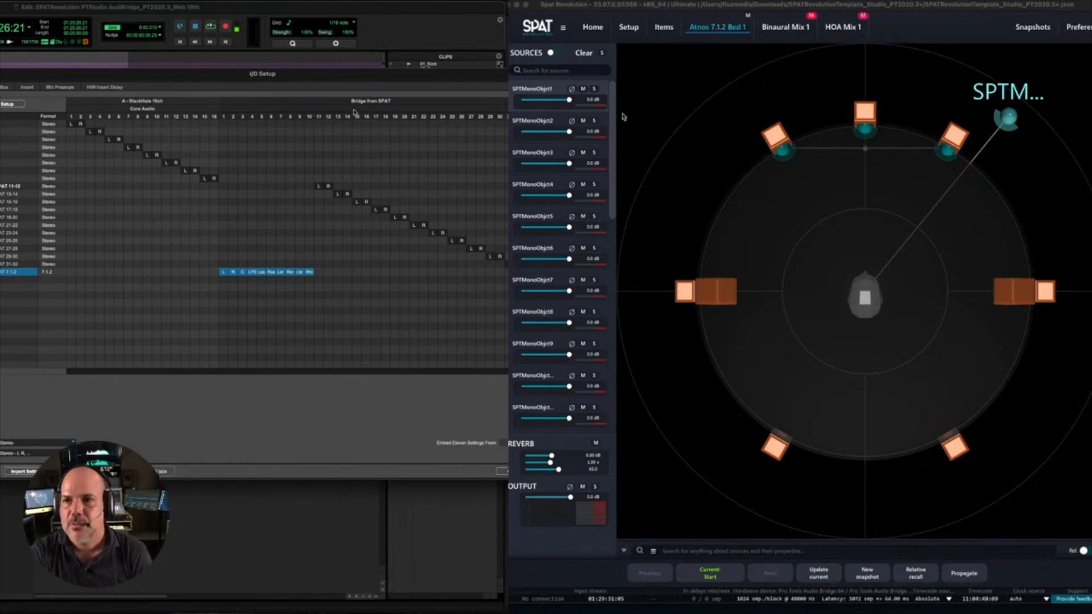
- Switch to SPAT Revolution and examine the channel routing of the SPAT Return 7.1.2 output in the setup graph
left_click(943, 23)
left_click(628, 27)
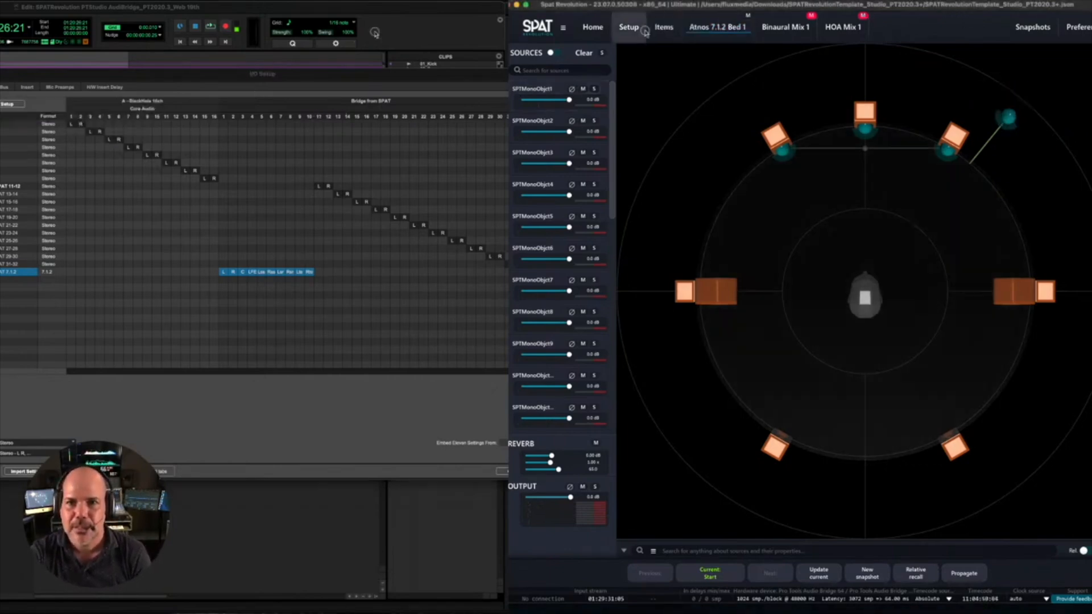
left_click(700, 525)
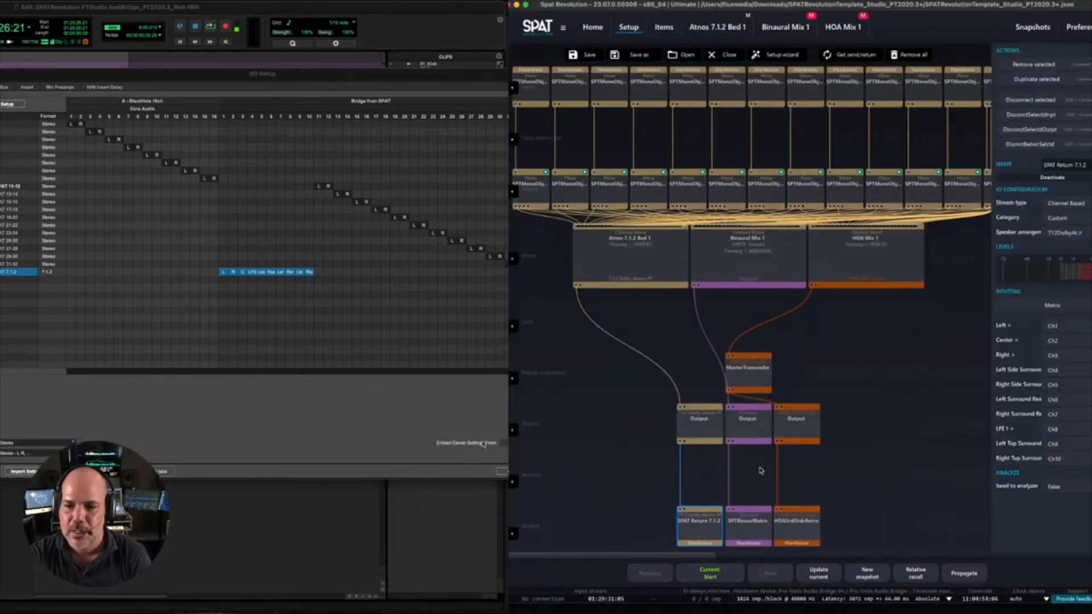
- Examine the channel routing of the binaural return, HOA 3rd order return and SPAT Return 7.1.2 outputs
left_click(732, 533)
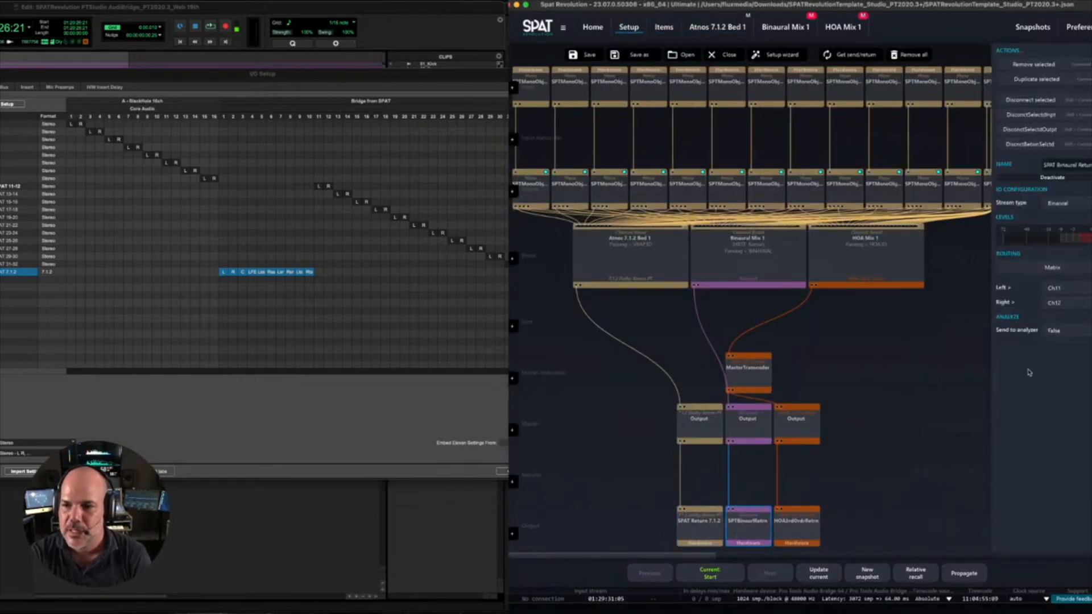
left_click(787, 516)
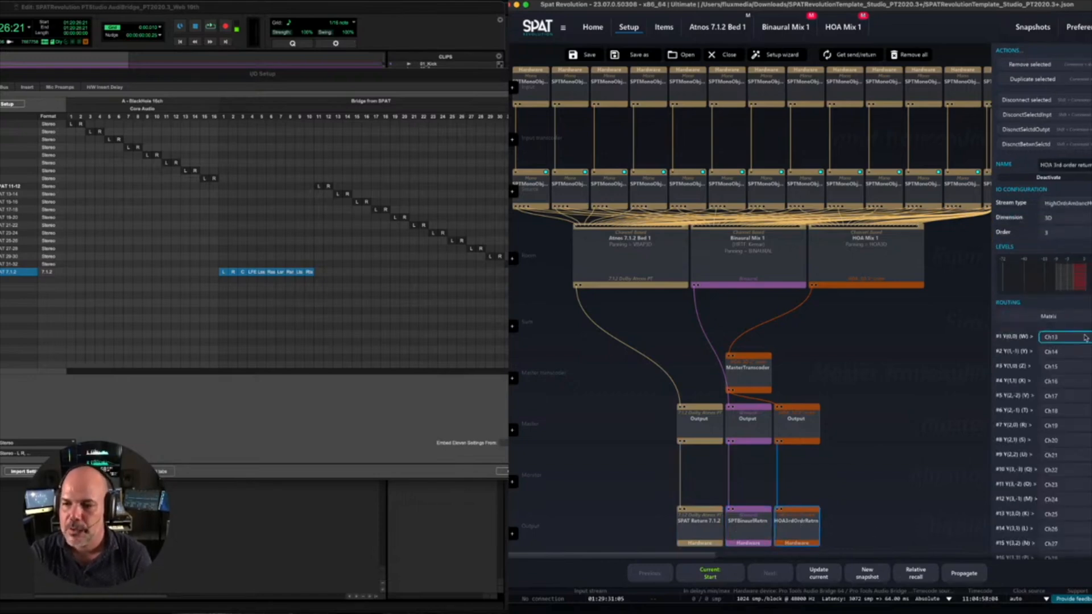
left_click(695, 530)
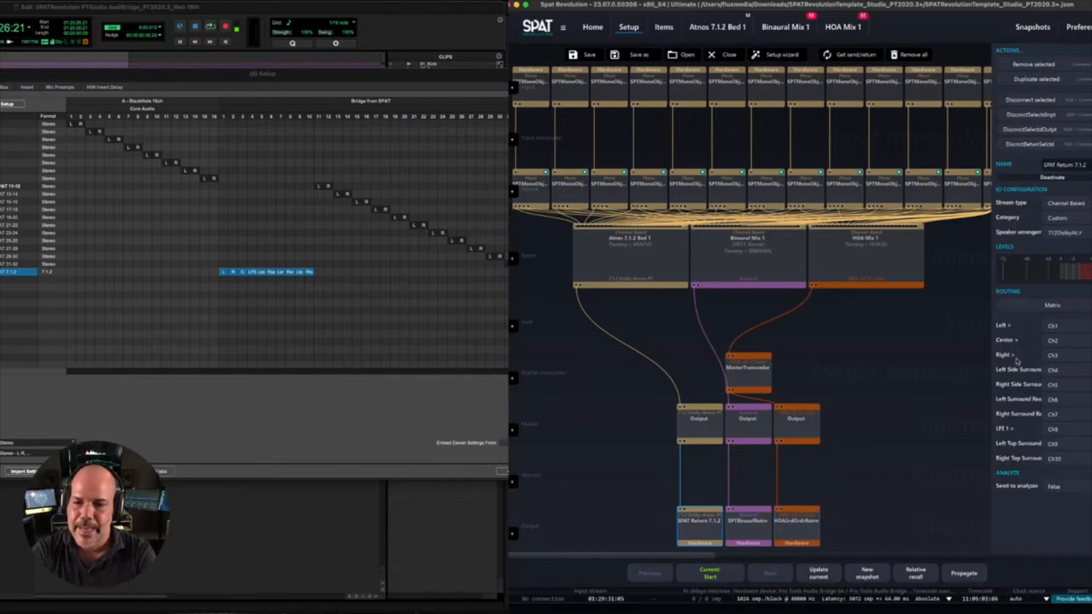
- Switch to Pro Tools, bring the I/O Setup dialog's confirmation controls into reach, and accept the input path changes
left_click(164, 405)
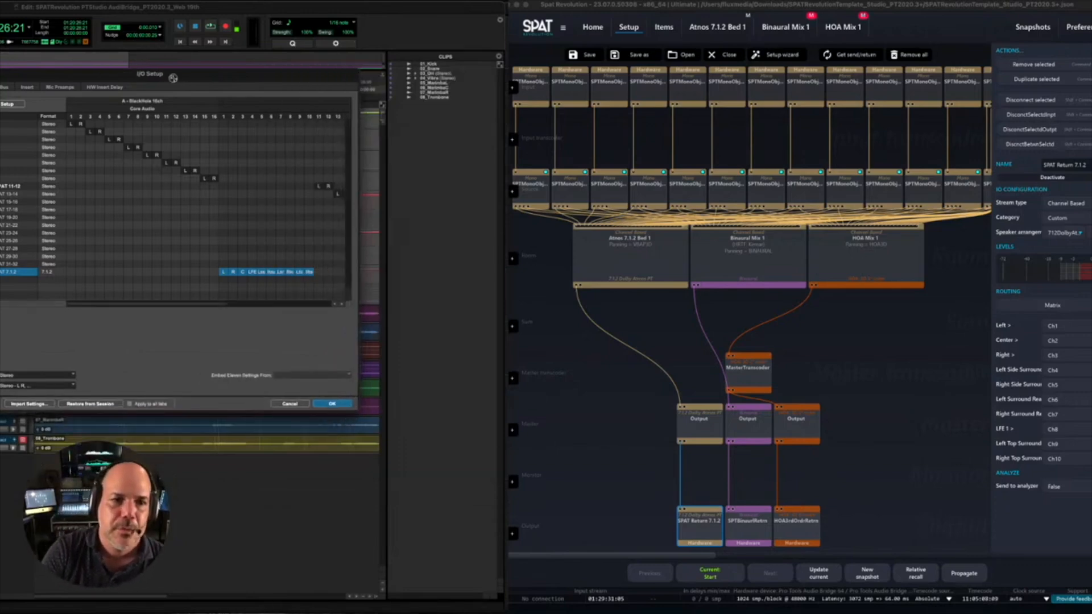
left_click_drag(170, 77, 61, 85)
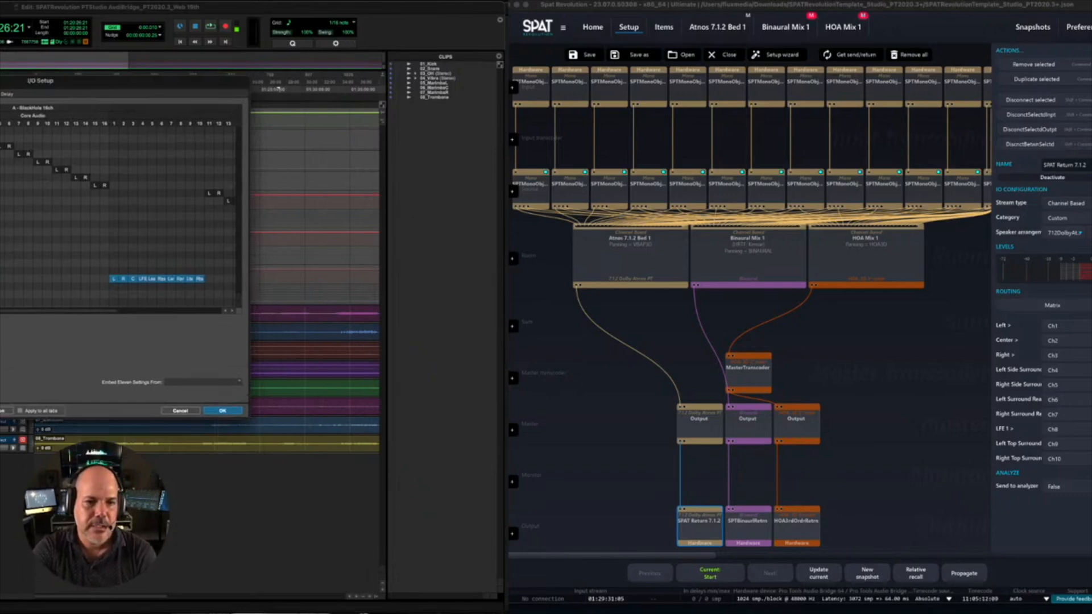
left_click(223, 410)
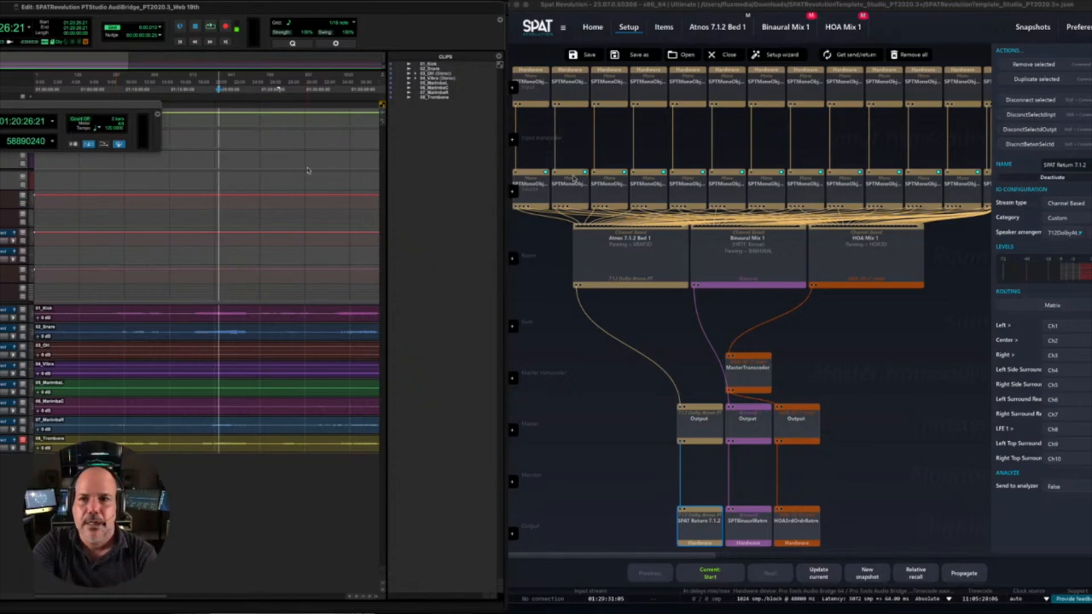
- Start playback in Pro Tools, then switch to SPAT Revolution and leave the Atmos 7.1.2 Bed 1 room unmuted
key("space")
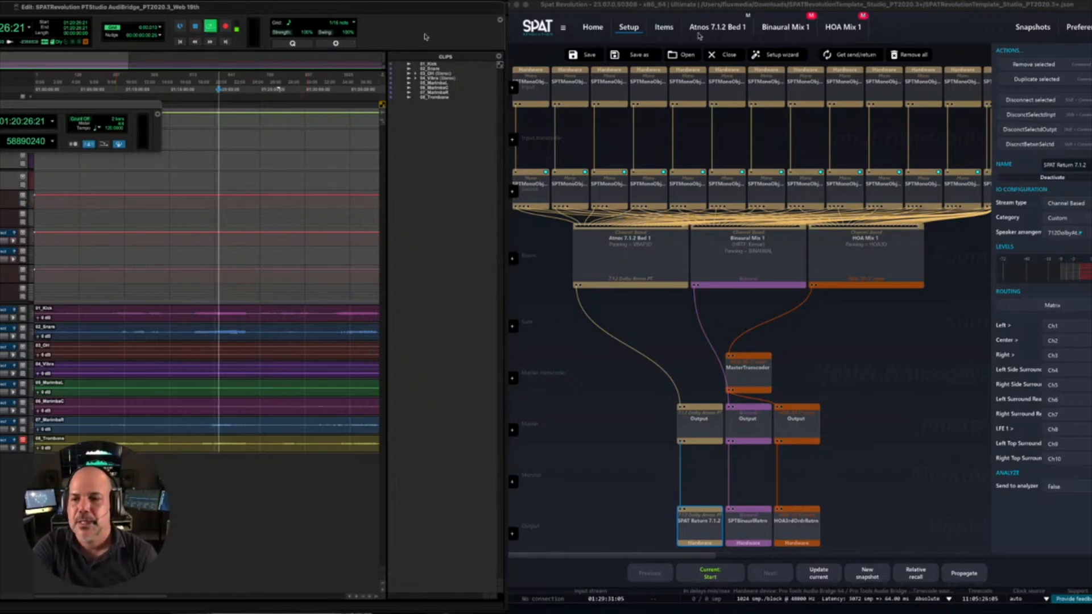
left_click(841, 5)
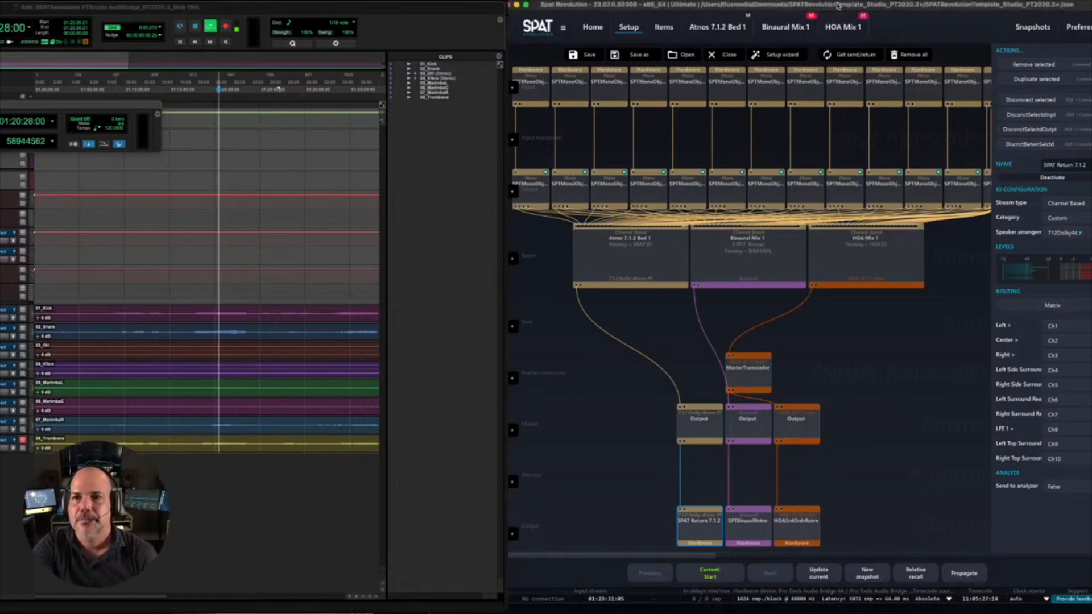
left_click(748, 16)
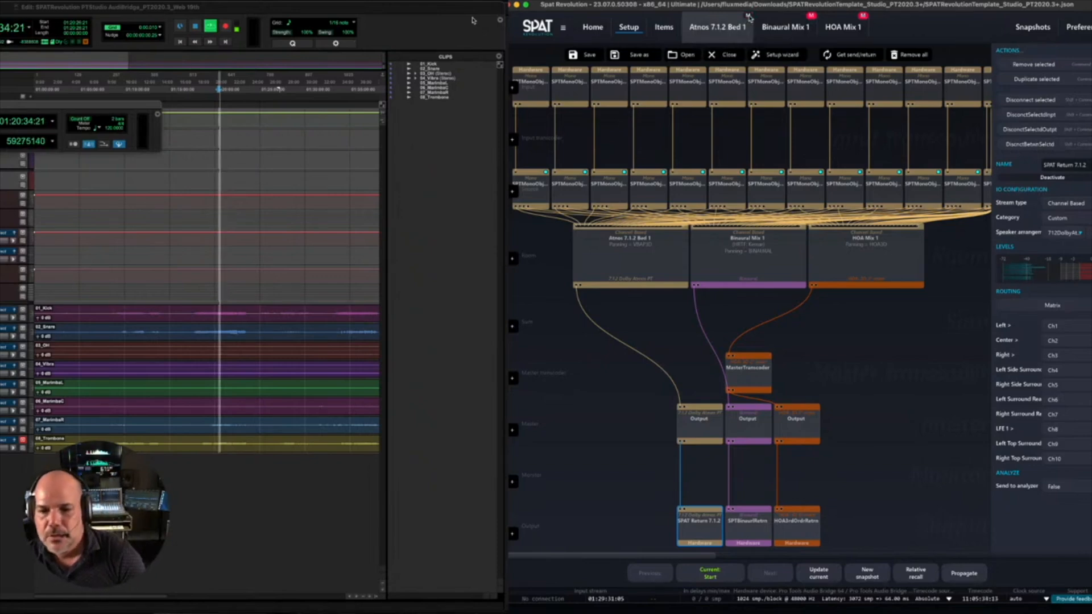
- Switch to Pro Tools and arrange the Mix window so the SPAT return and bounce track meters can be seen beside SPAT
left_click(455, 338)
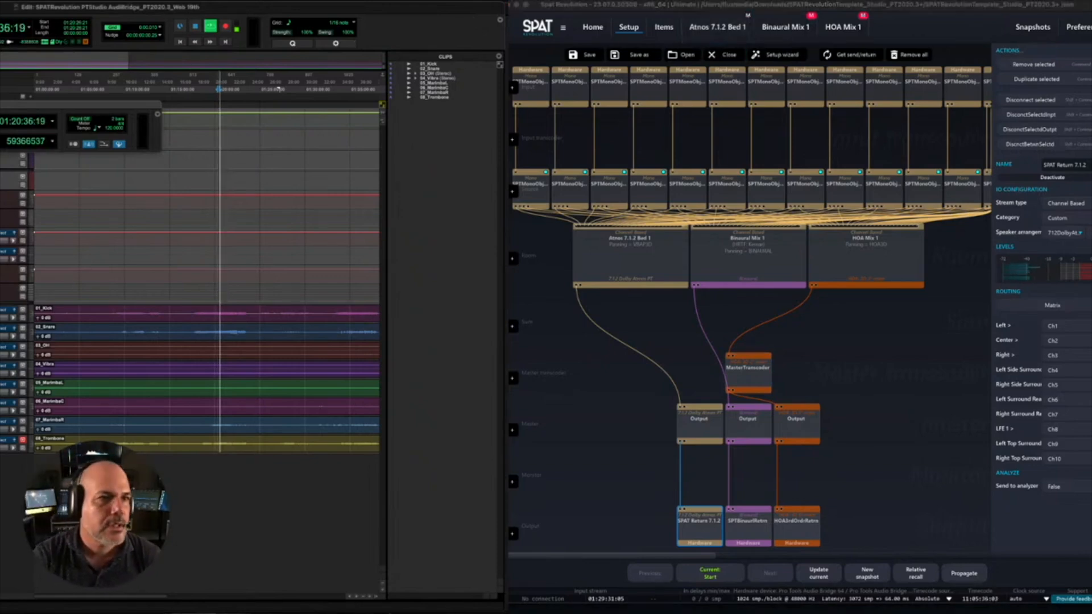
mouse_move(296, 7)
left_mouse_down()
mouse_move(431, 6)
mouse_move(292, 6)
left_mouse_up()
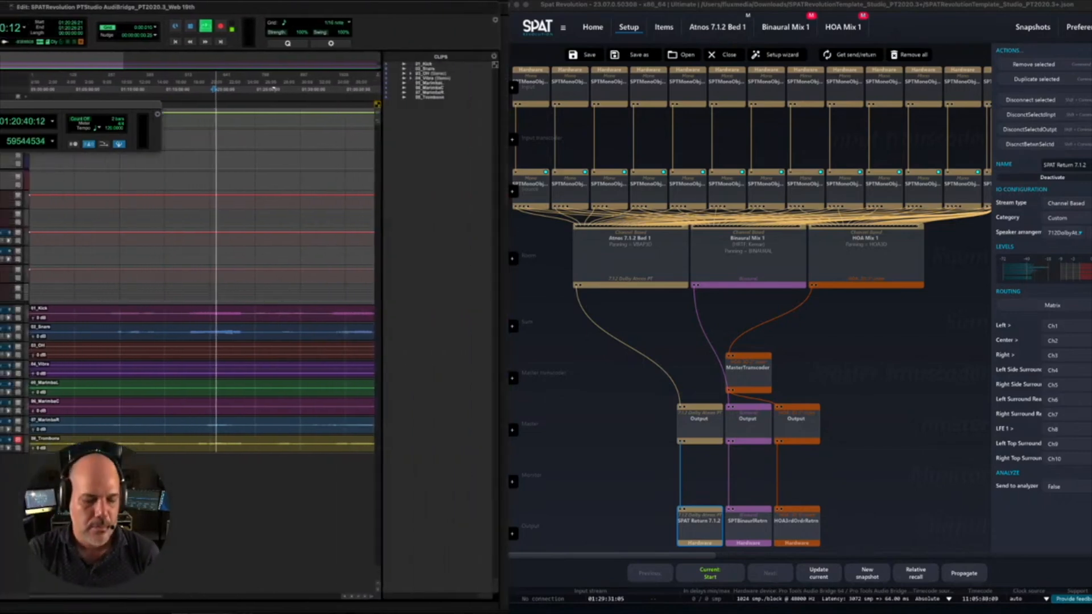
key("super+equal")
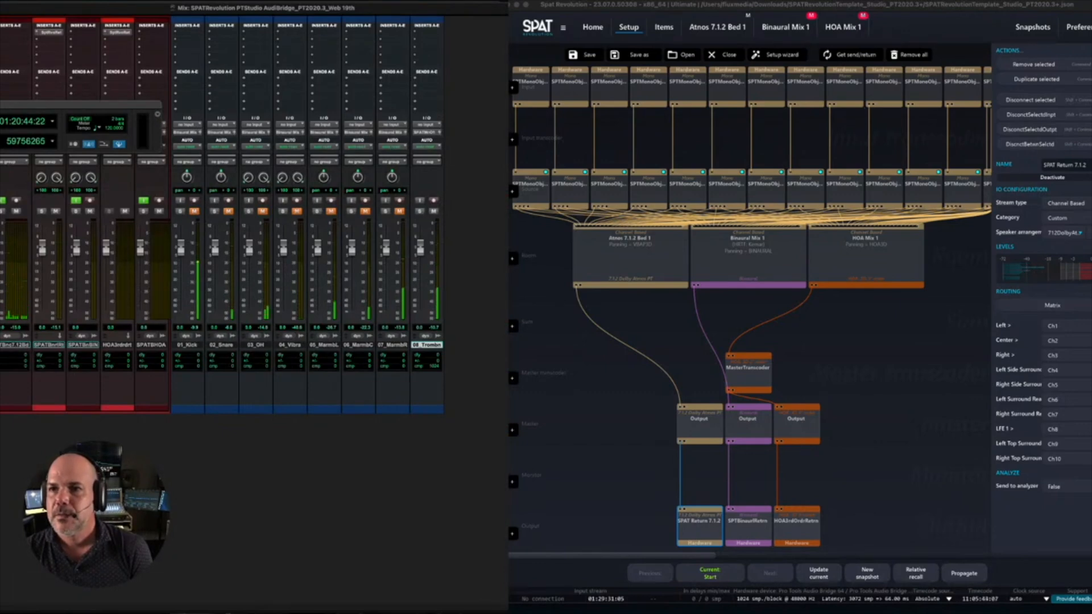
key("super+equal")
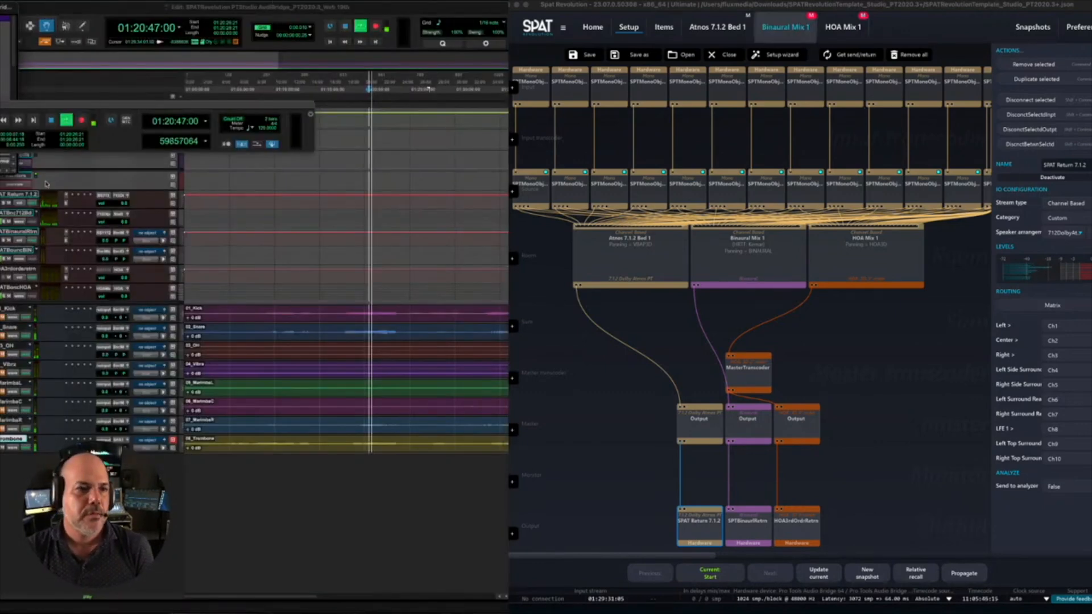
left_click_drag(20, 175, 522, 550)
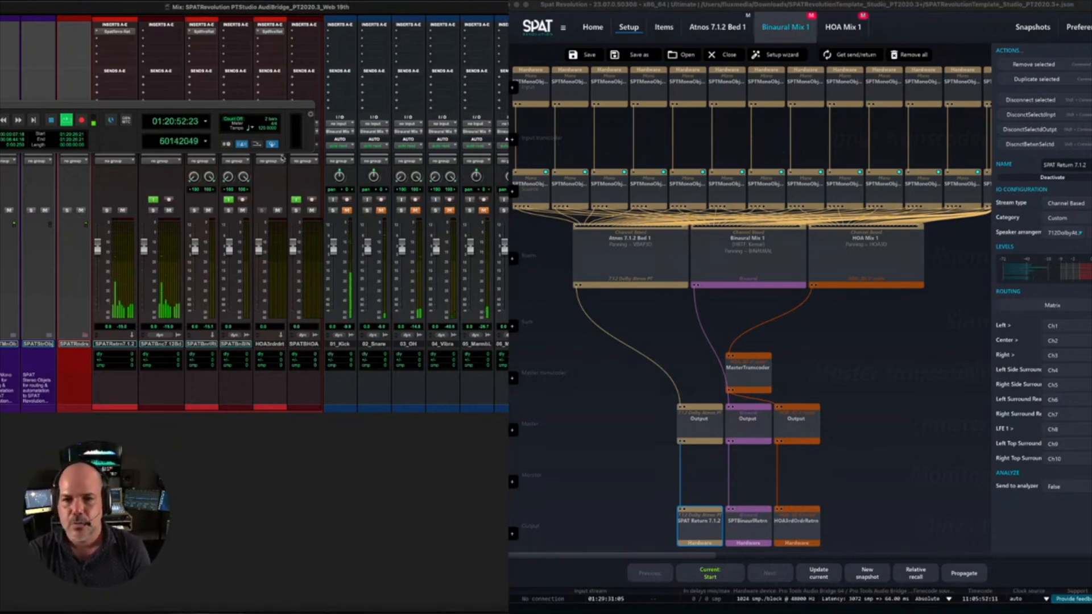
- Compare the Atmos 7.1.2 Bed 1 and Binaural Mix 1 returns by toggling their mutes in SPAT Revolution, ending with both muted
left_click(739, 144)
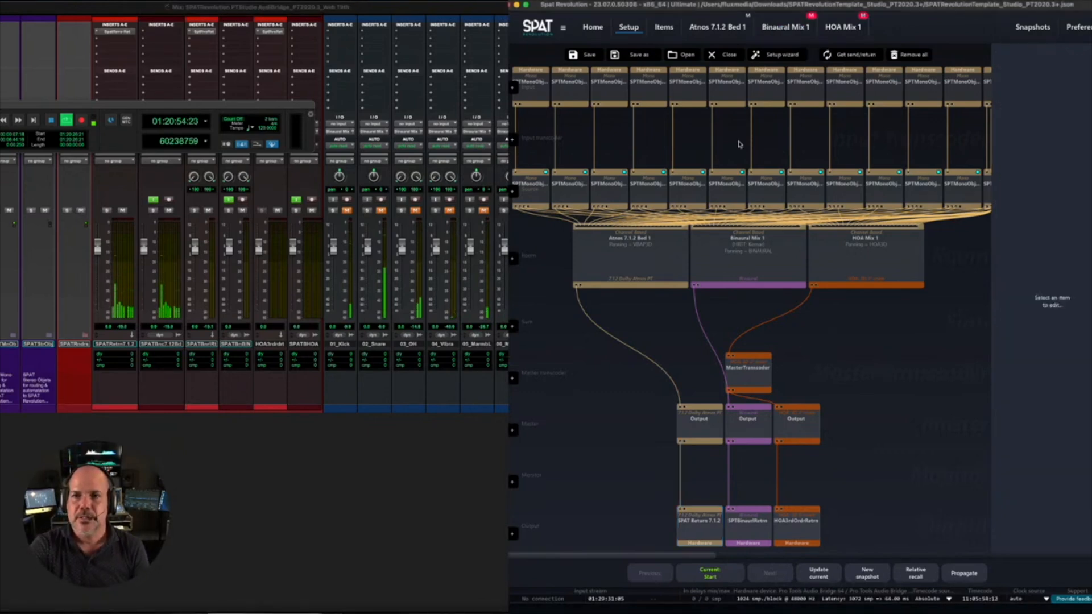
left_click(748, 15)
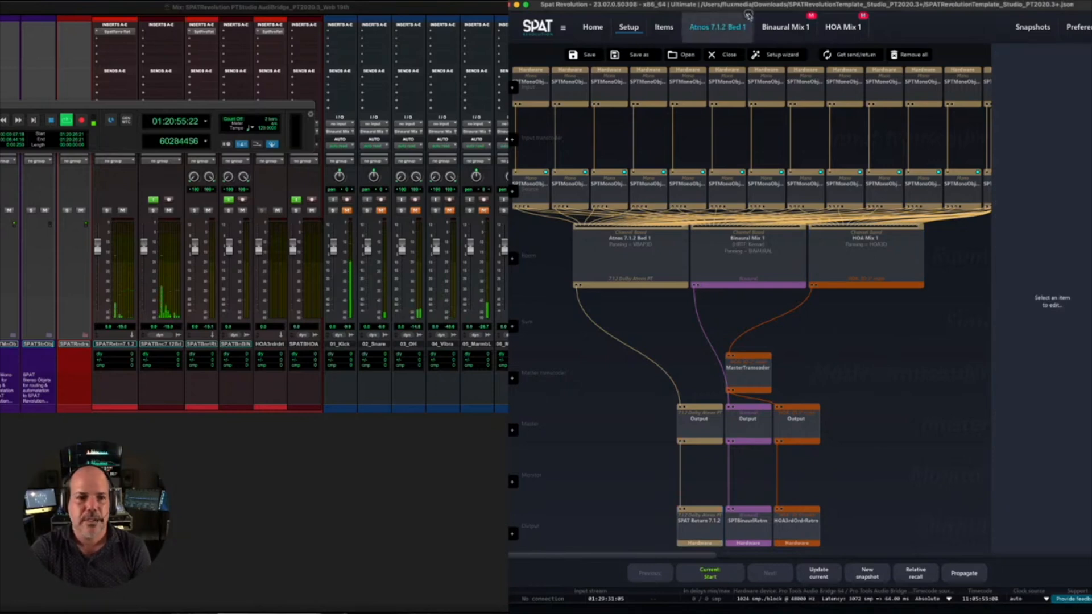
left_click(813, 17)
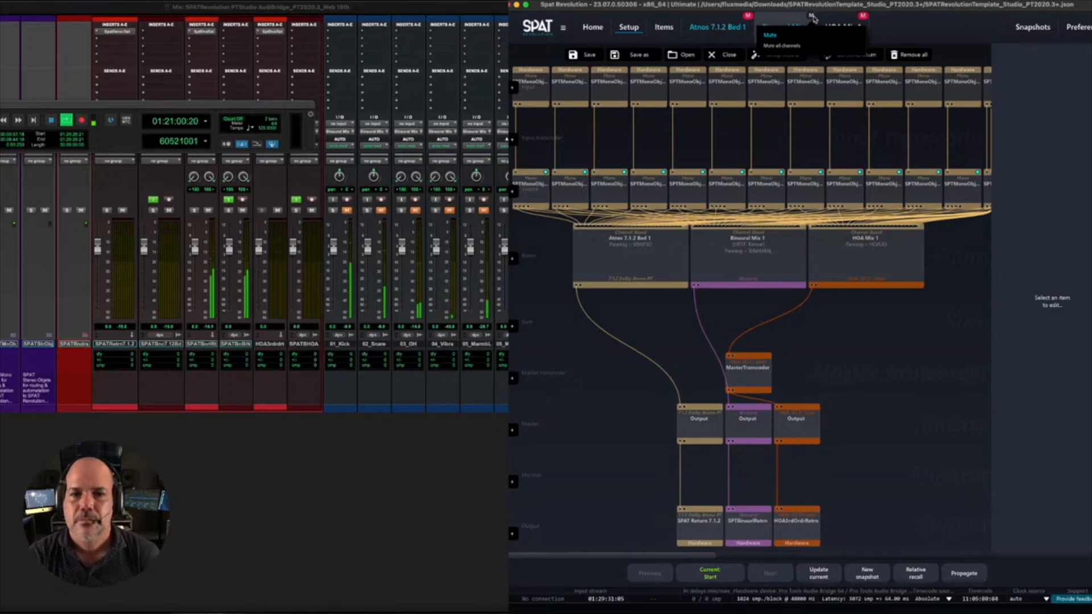
left_click(811, 18)
left_click(749, 17)
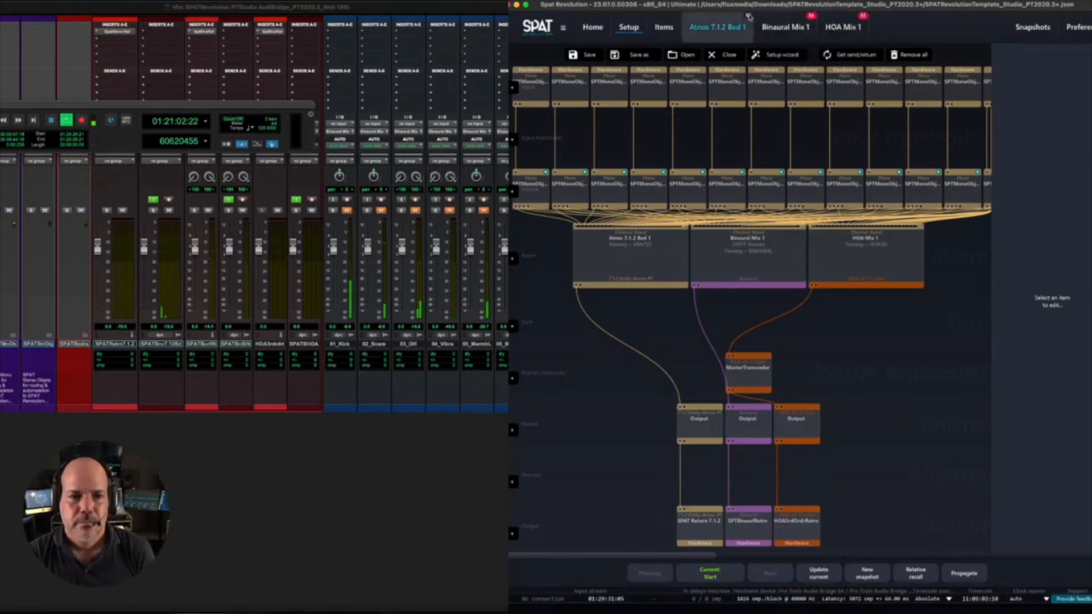
left_click(749, 17)
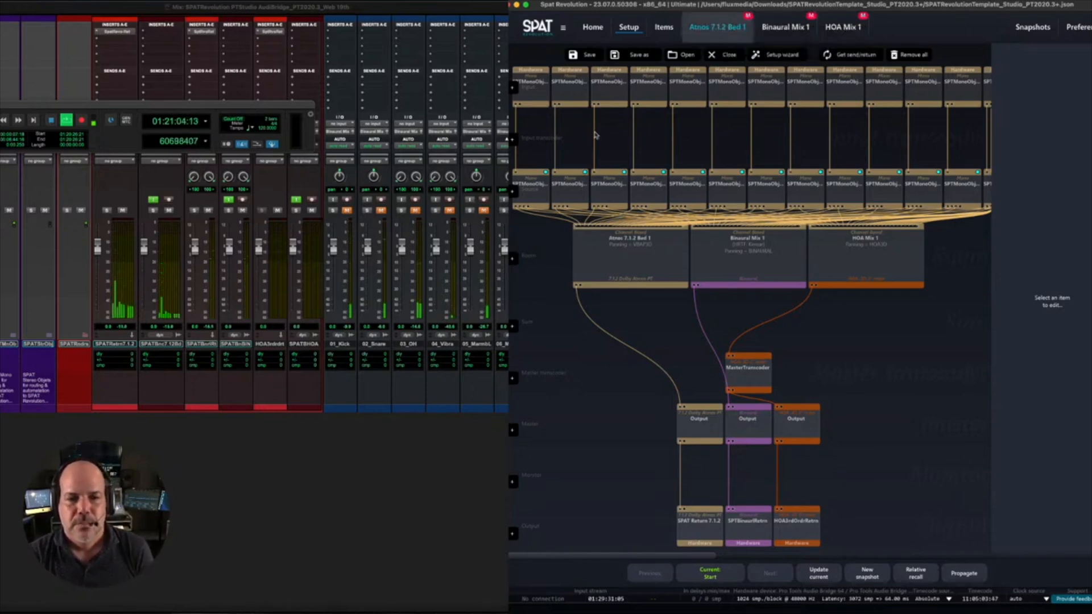
- Return to the Pro Tools Edit window and reposition and resize it to show the track list and track controls
left_click(280, 521)
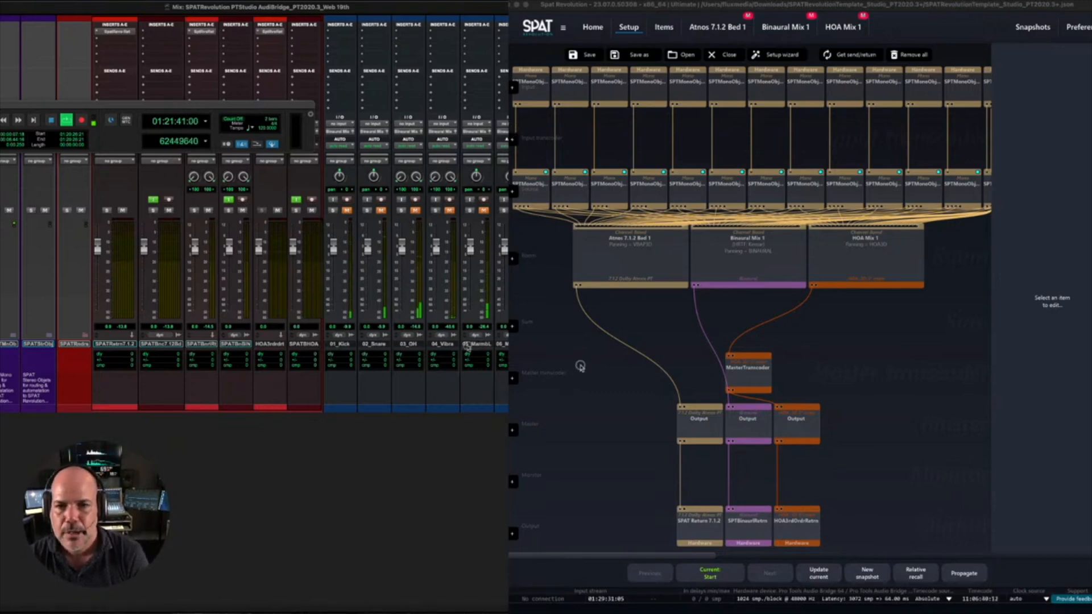
left_click_drag(776, 361, 568, 357)
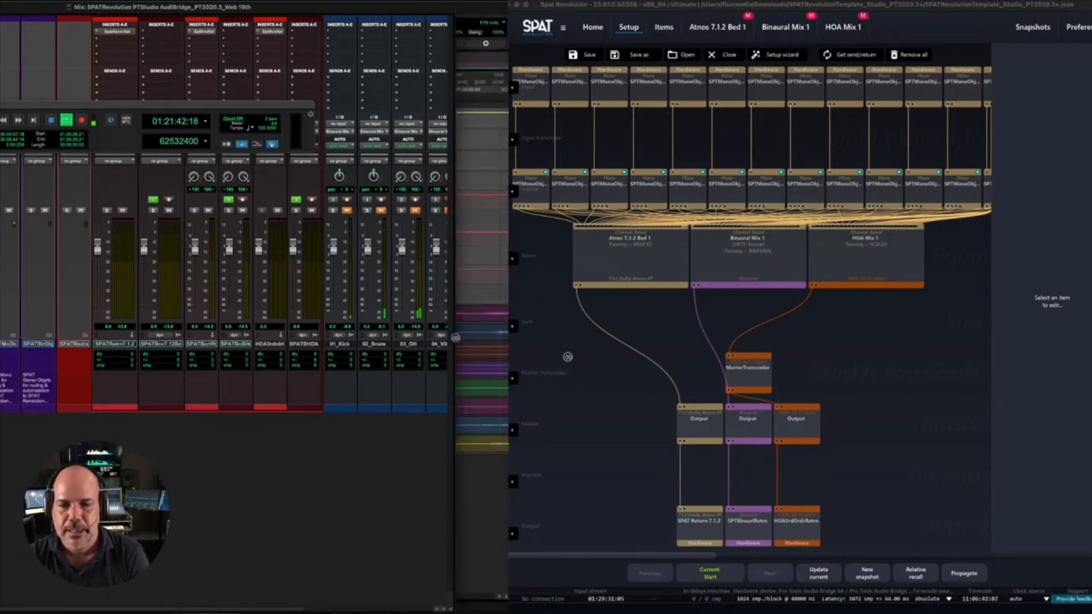
left_click_drag(455, 338, 404, 342)
key("super+equal")
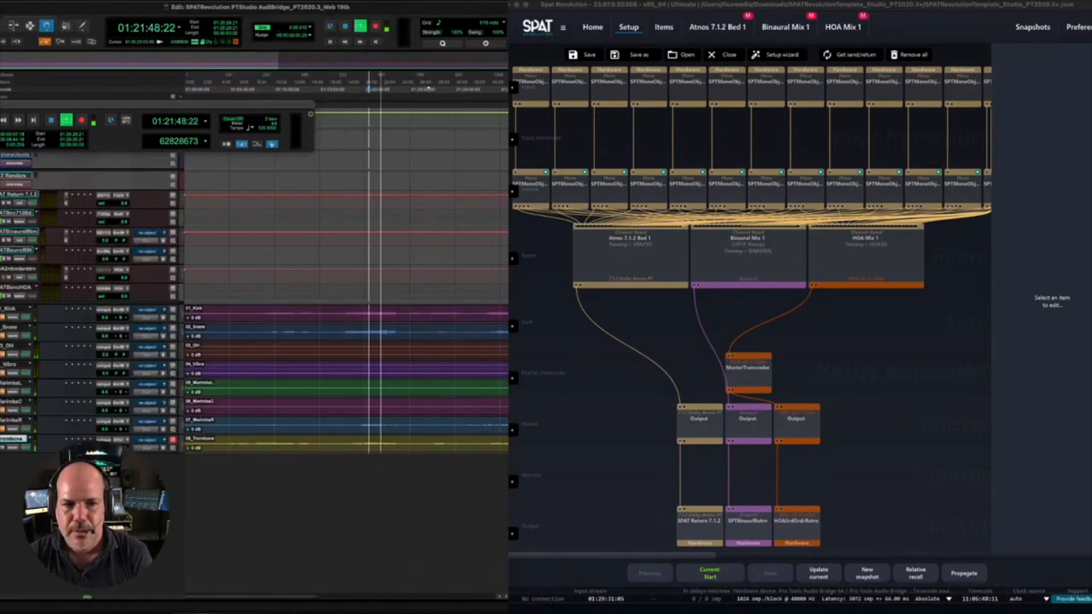
left_click_drag(459, 559, 504, 554)
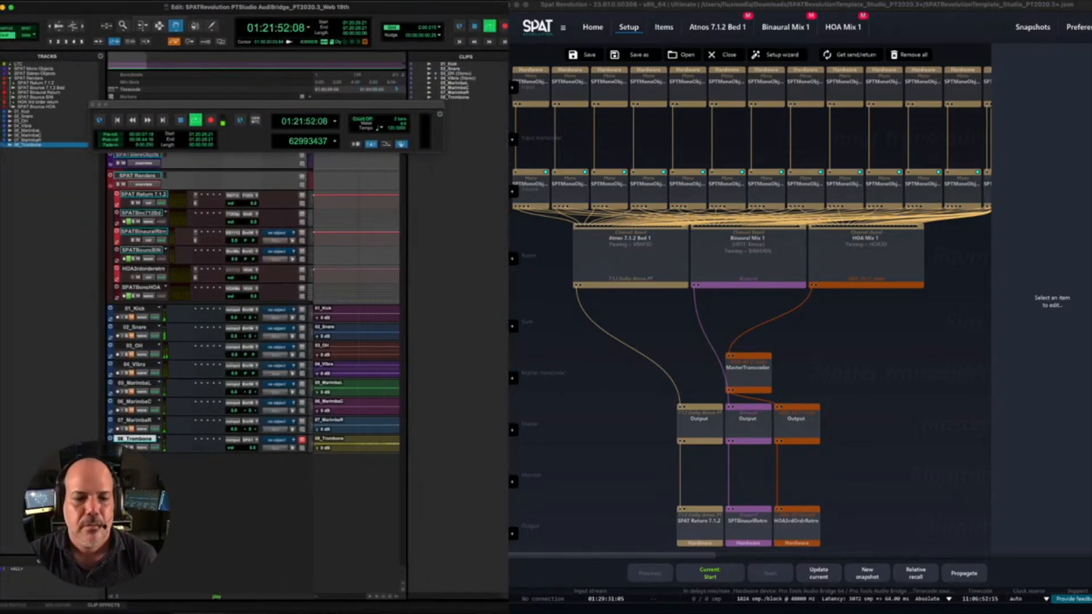
left_click(396, 597)
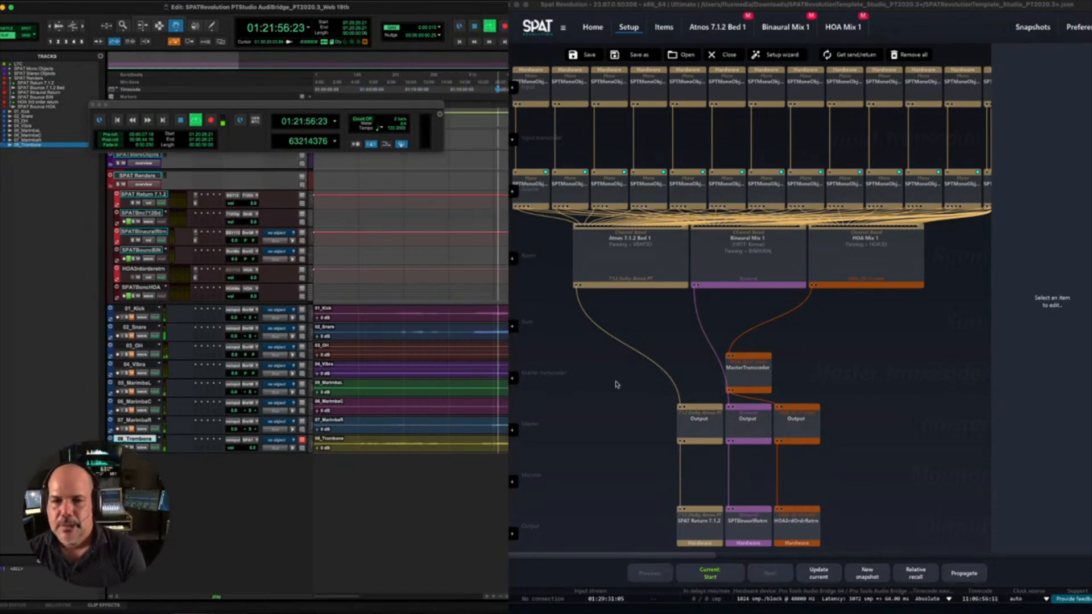
- Stop playback of the Pro Tools session
left_click(615, 384)
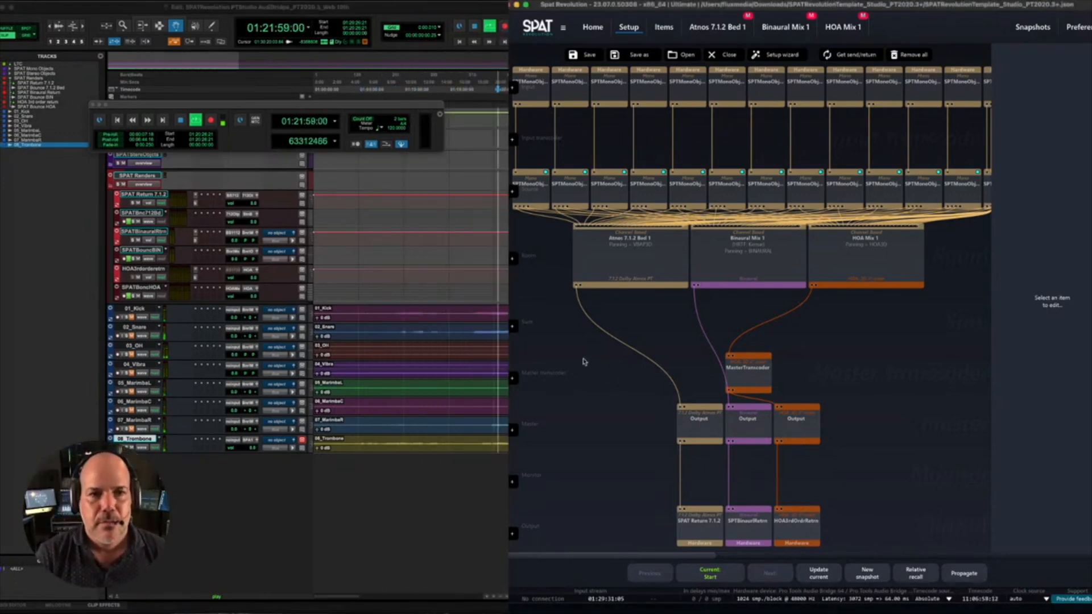
left_click(320, 10)
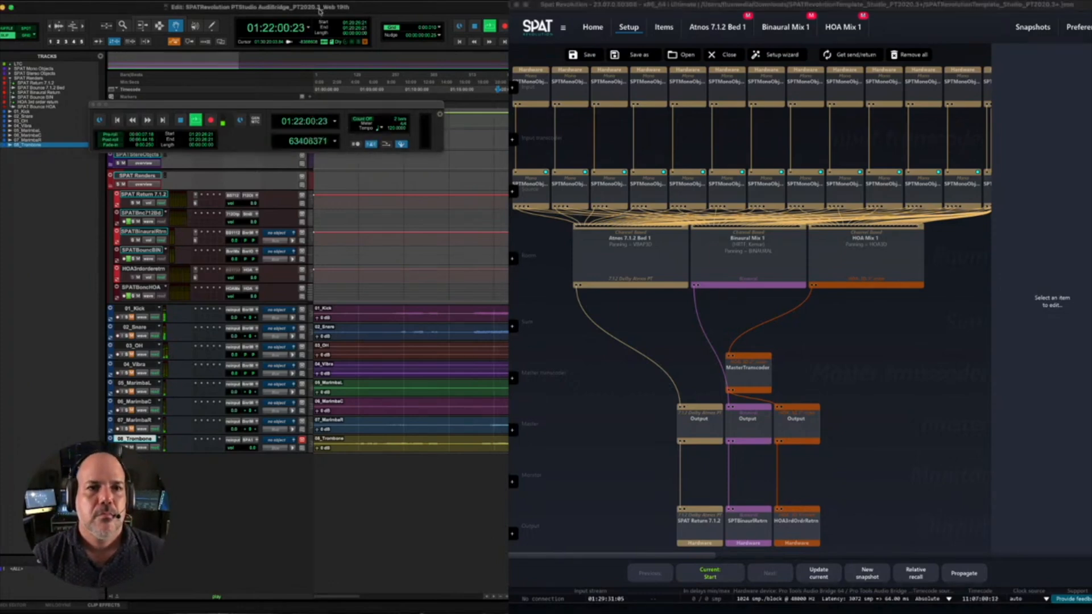
key("space")
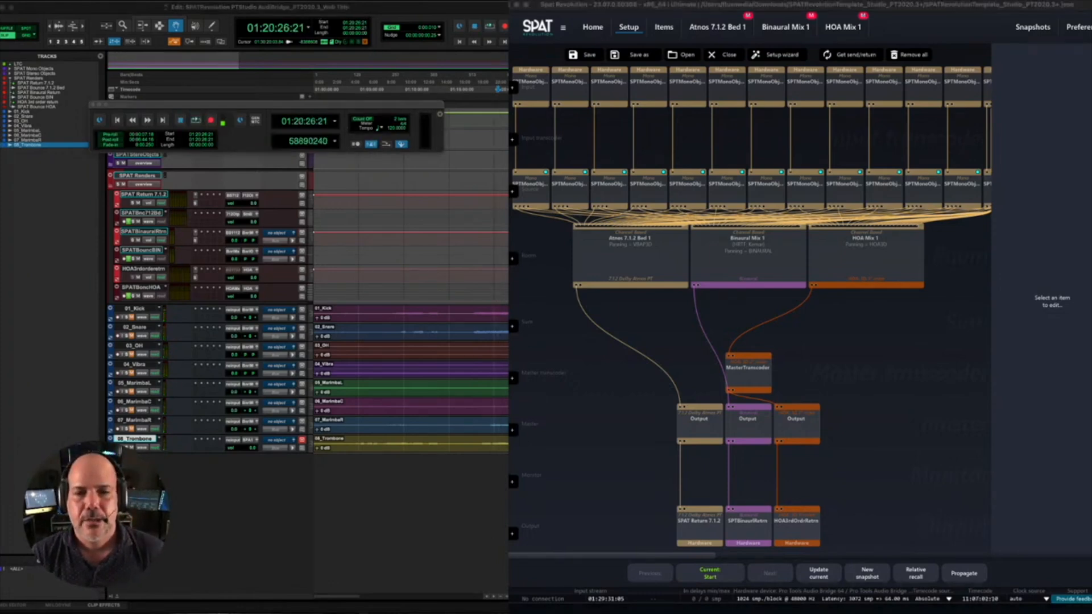